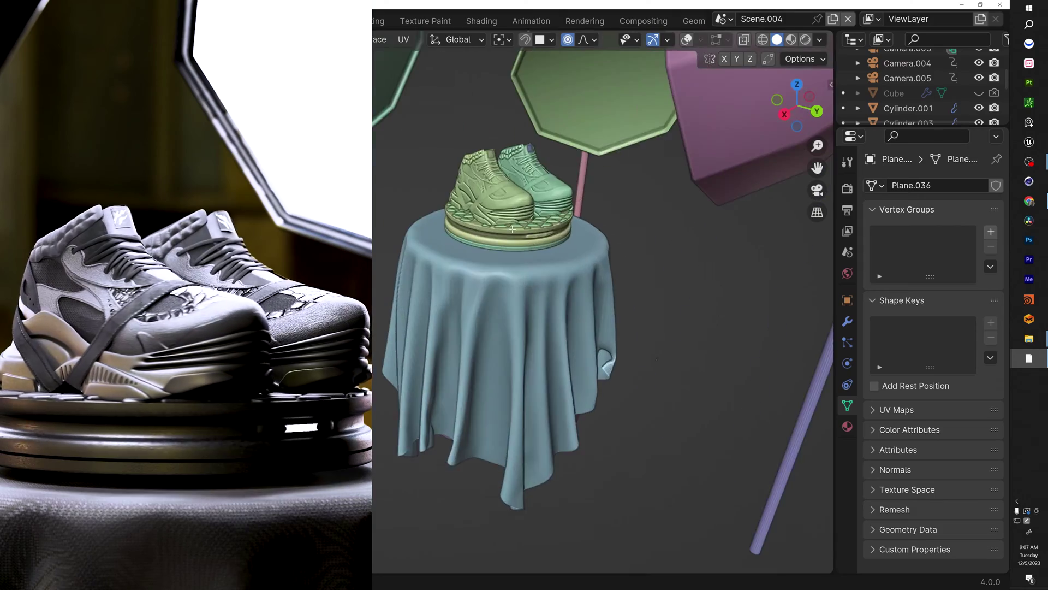
pyautogui.scroll(-4, 510, 226)
pyautogui.scroll(5, 524, 215)
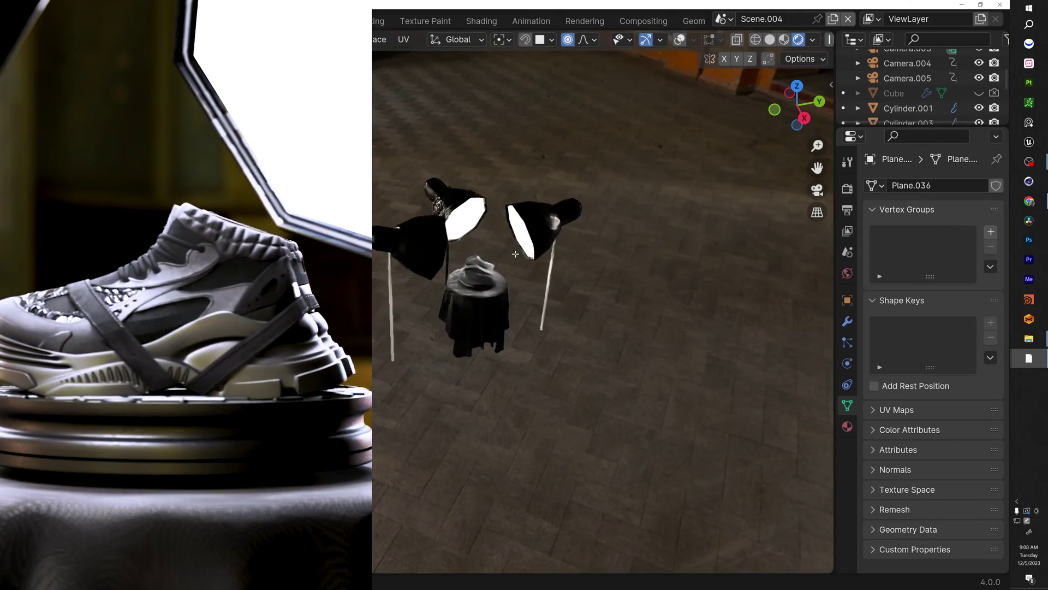
pyautogui.scroll(3, 515, 254)
pyautogui.press('space')
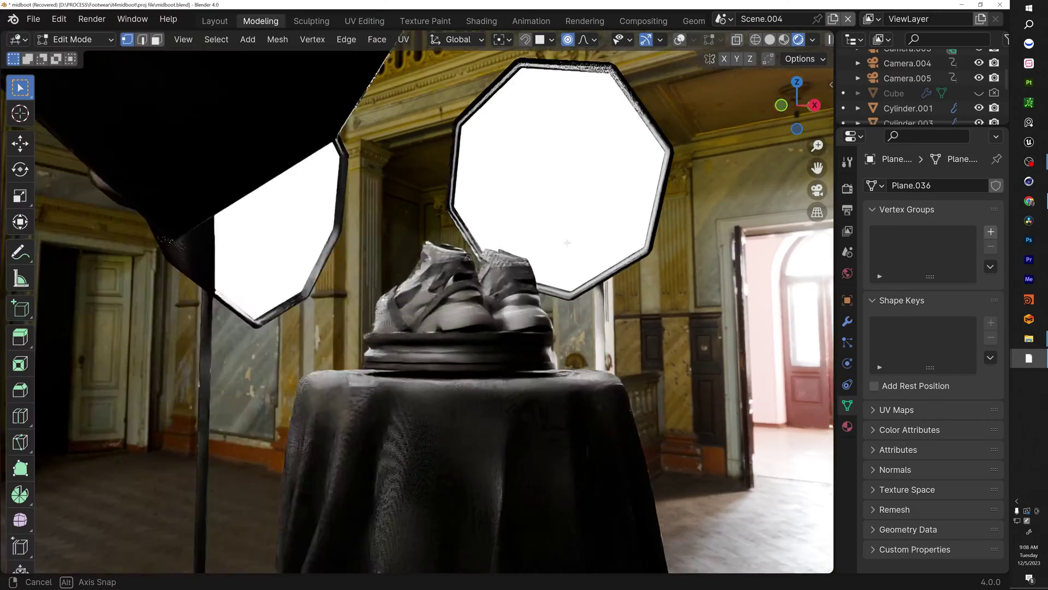
pyautogui.moveTo(491, 273); pyautogui.dragTo(473, 342, button='middle')
pyautogui.scroll(-4, 474, 342)
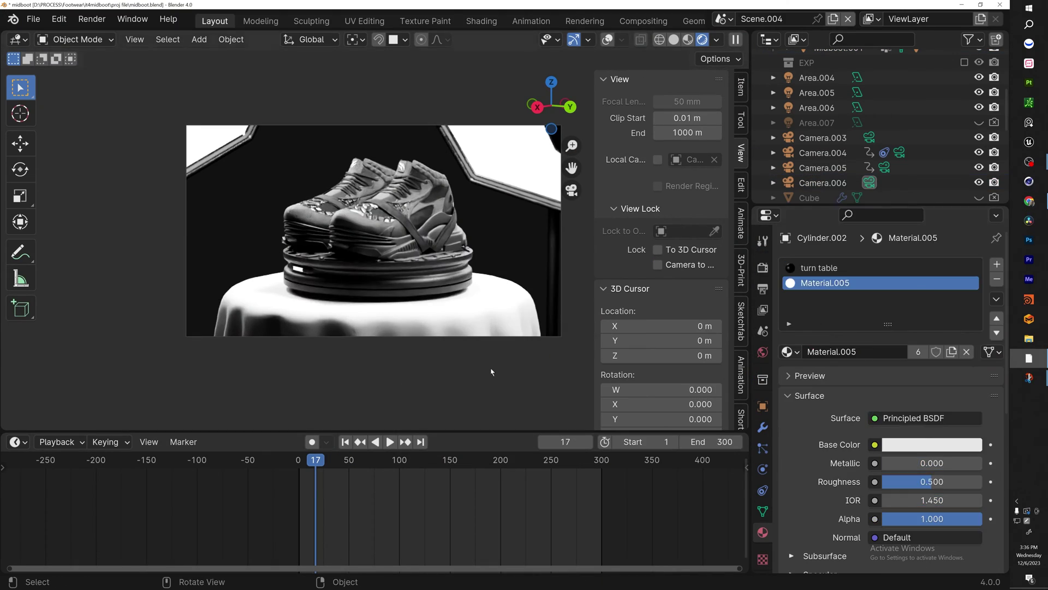
# - Assign the existing "turntable" material to the white turntable part beneath the shoes
pyautogui.click(790, 327)
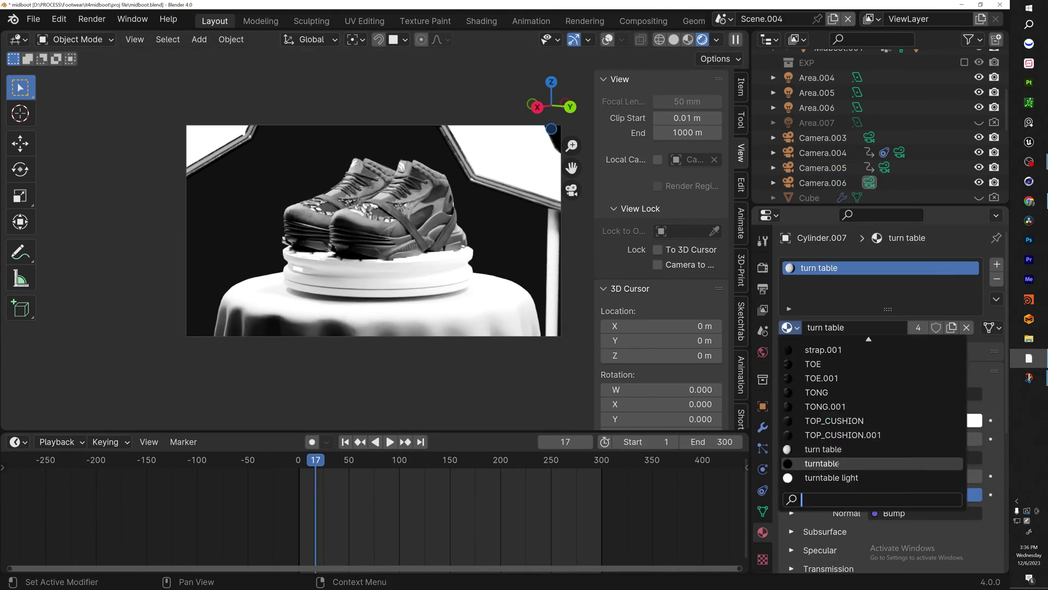
pyautogui.click(837, 463)
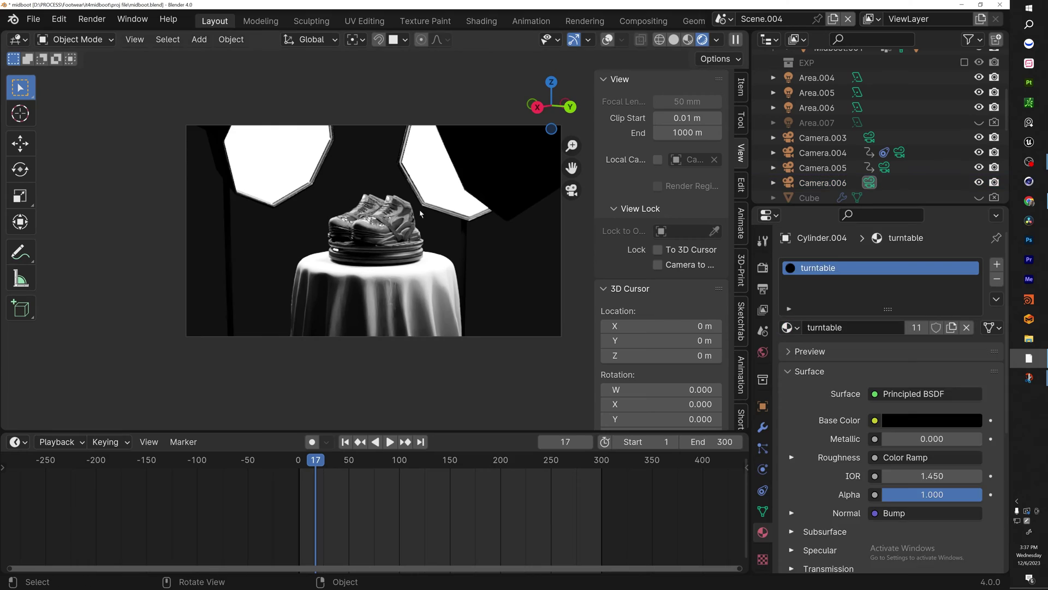
pyautogui.press('q')
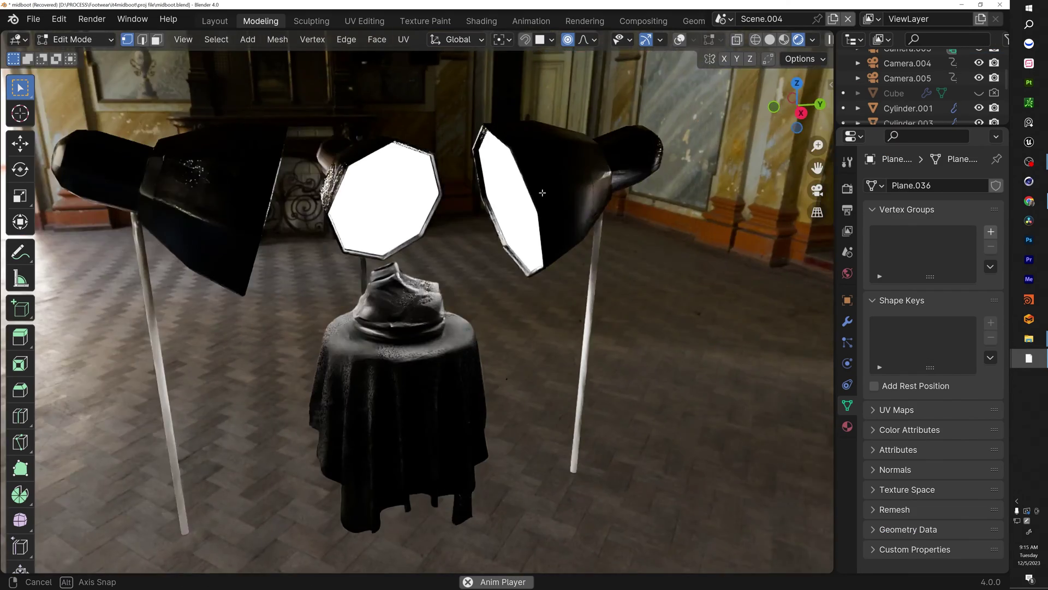
pyautogui.moveTo(545, 284)
pyautogui.mouseDown(button='middle')
pyautogui.moveTo(511, 368)
pyautogui.moveTo(440, 402)
pyautogui.moveTo(484, 304)
pyautogui.mouseUp(button='middle')
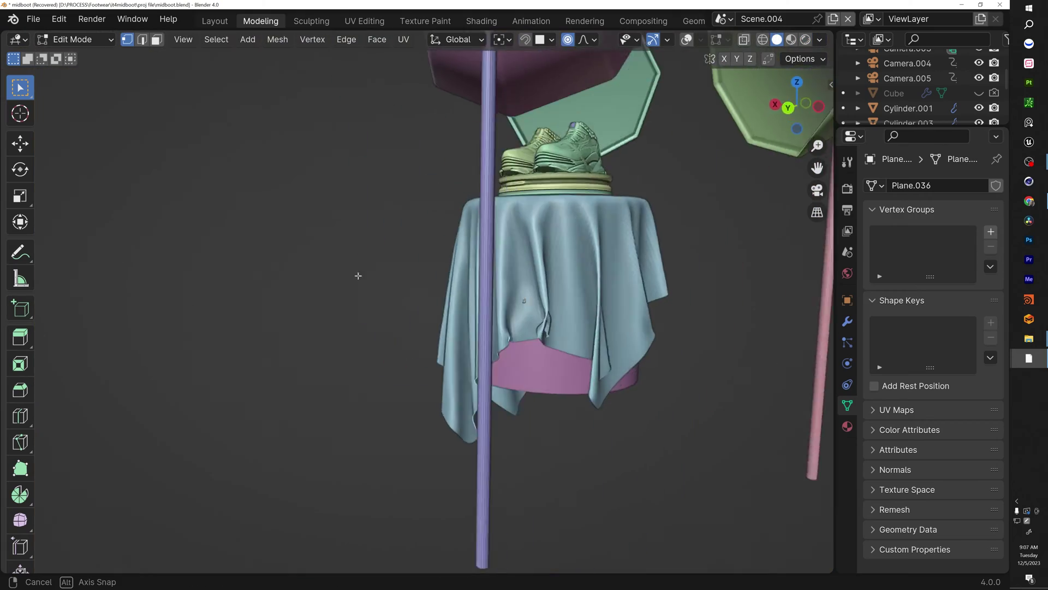
pyautogui.moveTo(358, 275); pyautogui.dragTo(543, 345, button='middle')
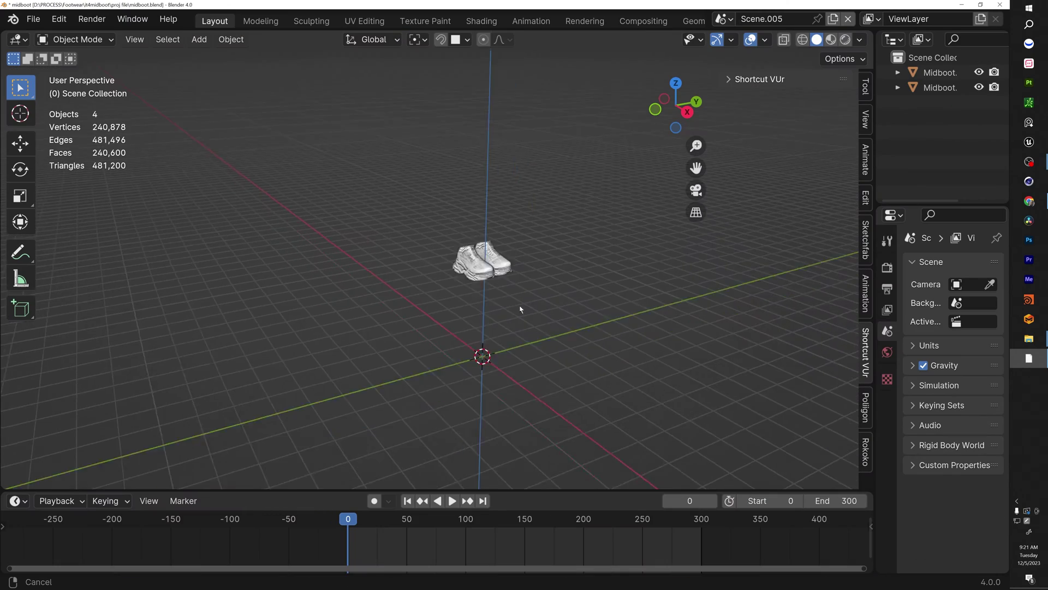
# - Add a cylinder mesh at the world origin beneath the pair of shoes as the pedestal
pyautogui.moveTo(526, 253); pyautogui.dragTo(496, 236, button='middle')
pyautogui.scroll(-1, 498, 245)
pyautogui.keyDown('shift'); pyautogui.moveTo(499, 292); pyautogui.dragTo(519, 322, button='middle'); pyautogui.keyUp('shift')
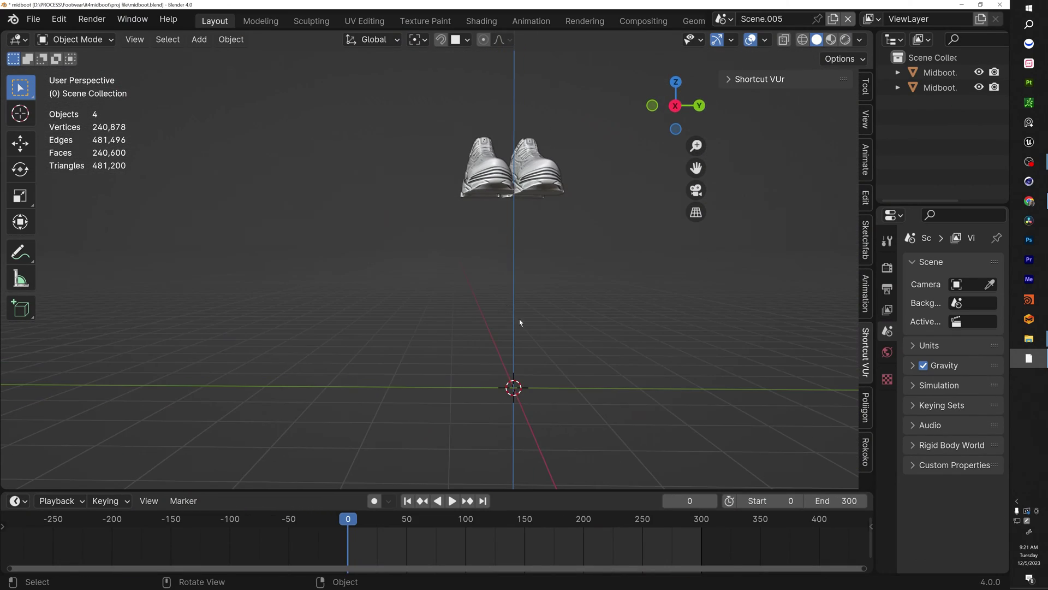
pyautogui.hotkey('shift', 'a')
pyautogui.press('Escape')
pyautogui.hotkey('shift', 'a')
pyautogui.moveTo(404, 291)
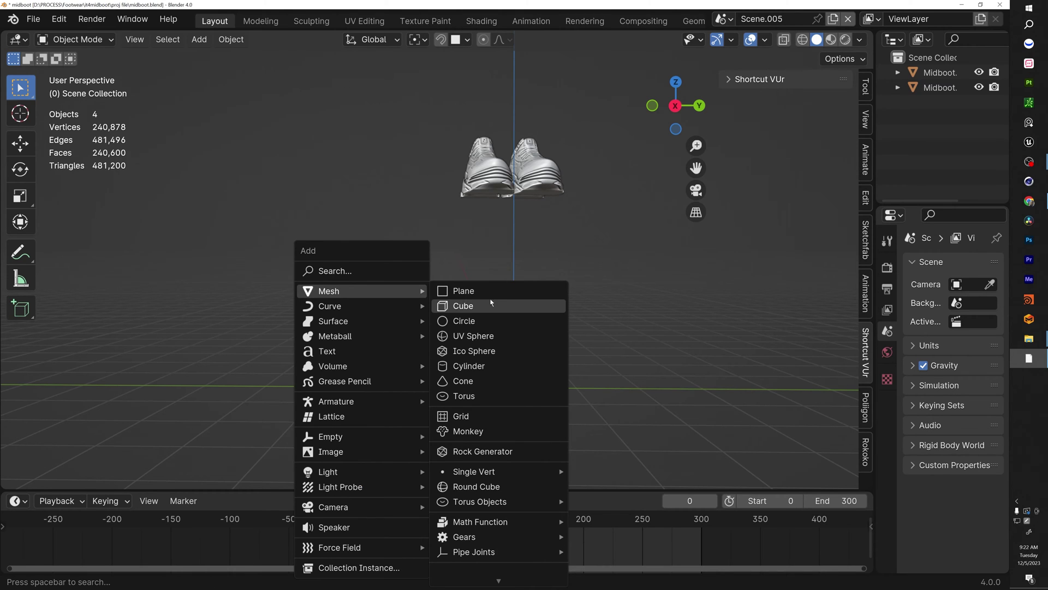
pyautogui.click(489, 367)
pyautogui.keyDown('shift'); pyautogui.moveTo(561, 359); pyautogui.dragTo(553, 299, button='middle'); pyautogui.keyUp('shift')
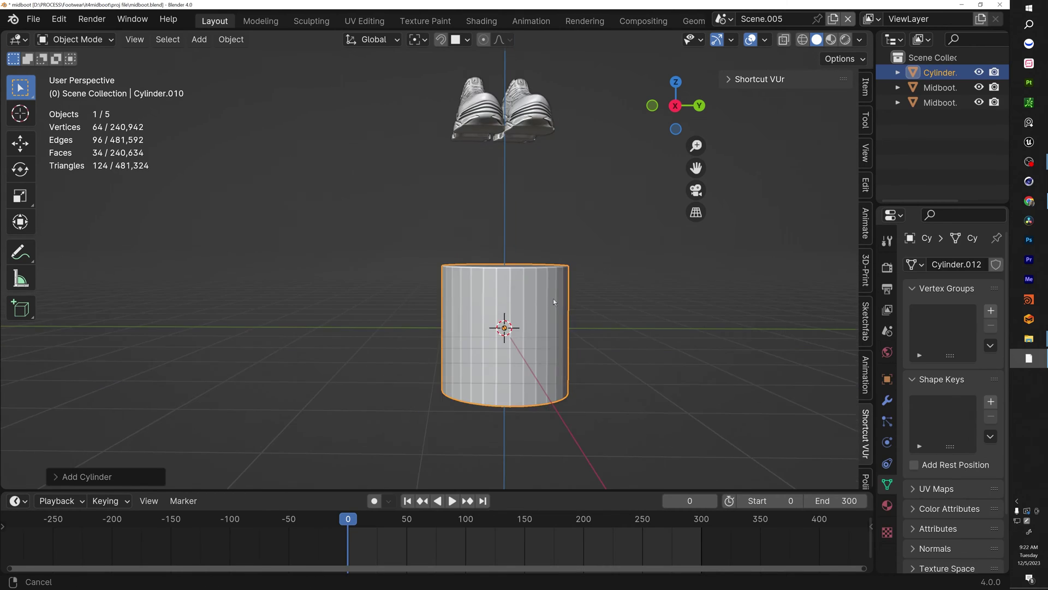
# - Raise the pedestal cylinder along Z so that its base rests on the ground plane
pyautogui.press('KP_3')
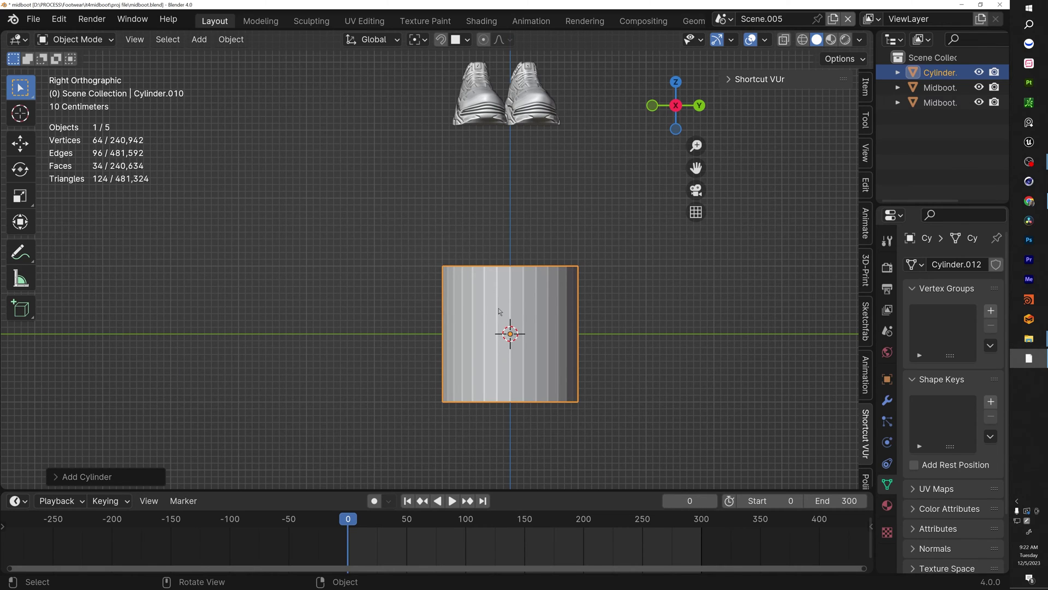
pyautogui.press('g')
pyautogui.press('z')
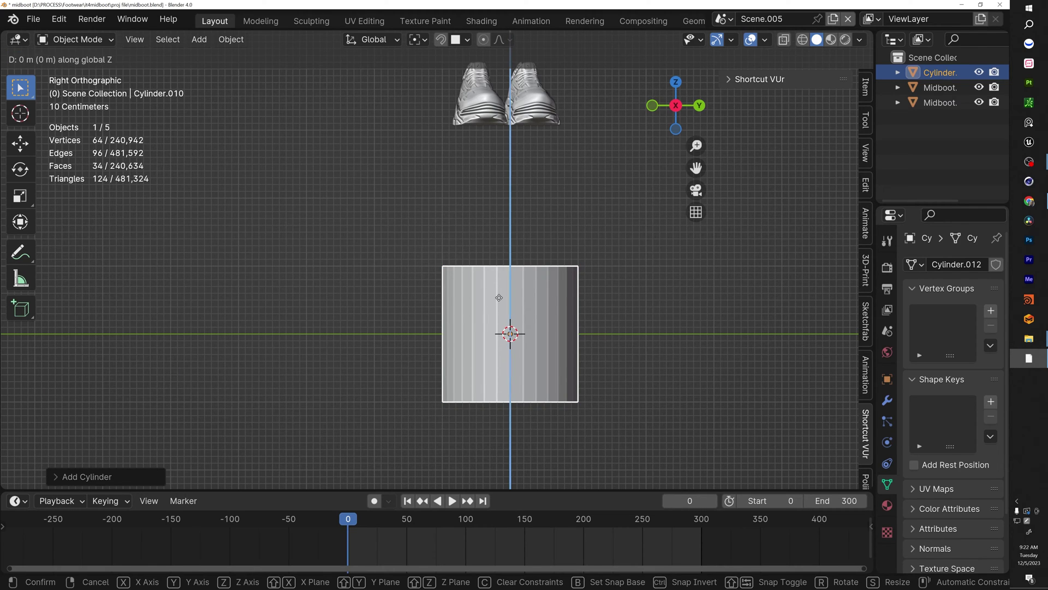
pyautogui.click(513, 221)
pyautogui.moveTo(513, 221); pyautogui.dragTo(505, 231, button='middle')
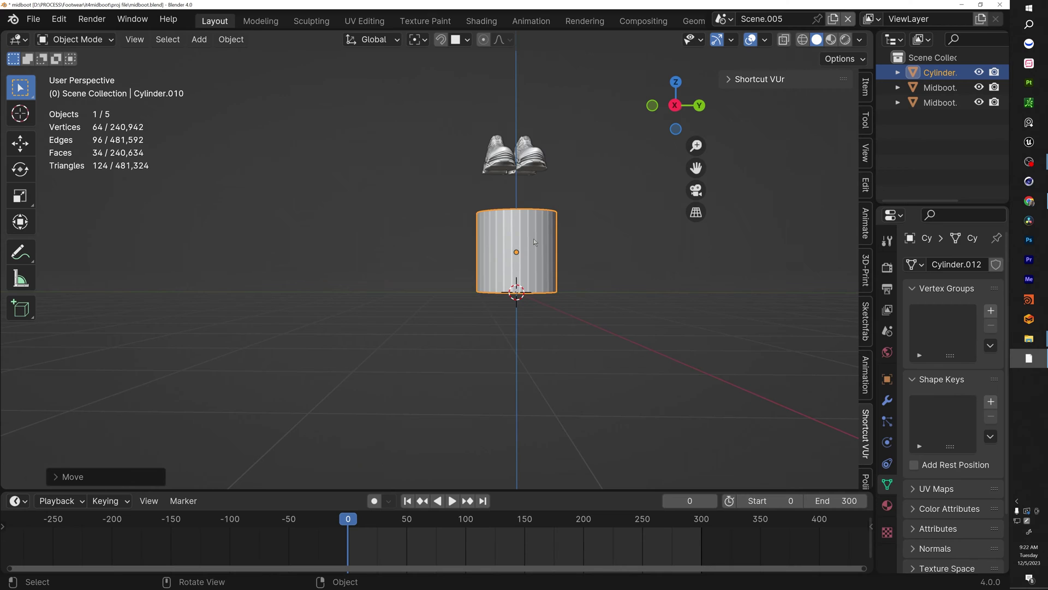
# - Scale the pedestal cylinder up by about 1.23 and raise it about 0.23 m along Z to the ground level
pyautogui.press('KP_3')
pyautogui.press('s')
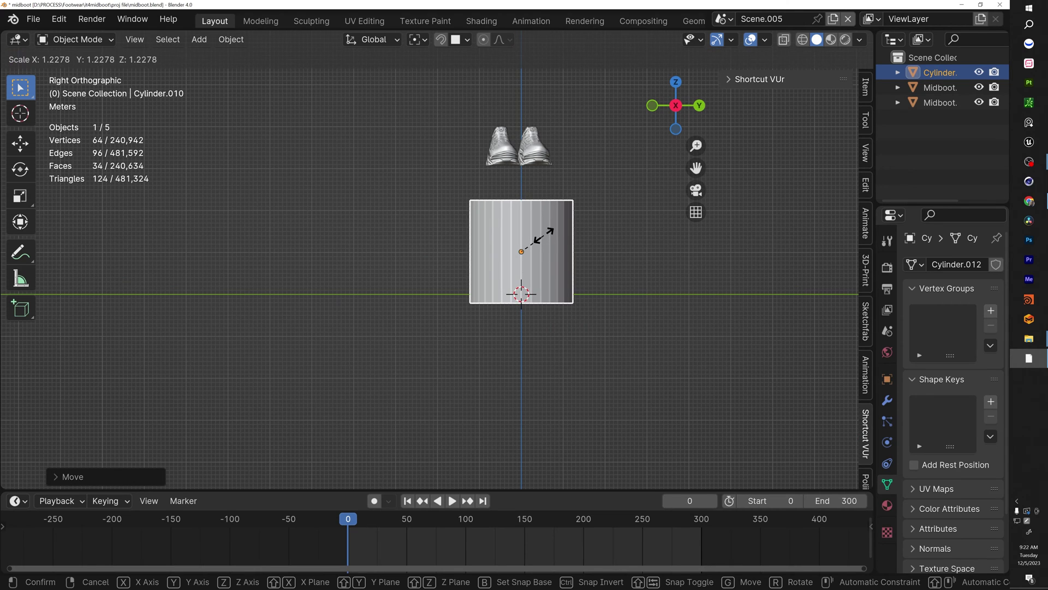
pyautogui.click(545, 238)
pyautogui.press('g')
pyautogui.press('z')
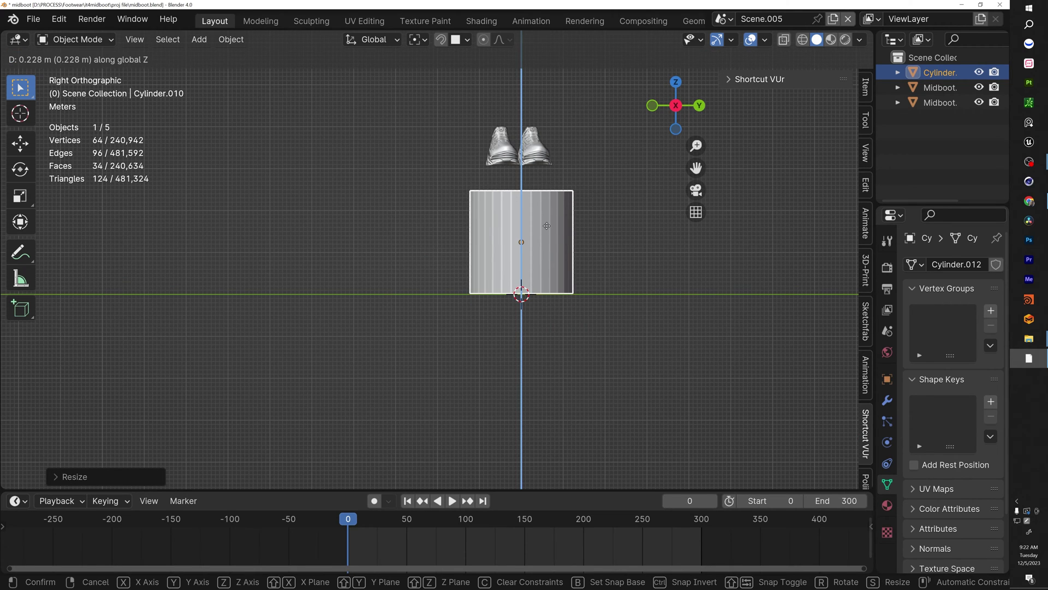
pyautogui.click(546, 224)
# - Add a second cylinder at the origin and raise it along Z to the top of the pedestal
pyautogui.moveTo(546, 225); pyautogui.dragTo(536, 271, button='middle')
pyautogui.scroll(5, 529, 213)
pyautogui.moveTo(536, 272); pyautogui.dragTo(567, 223, button='middle')
pyautogui.scroll(-1, 546, 210)
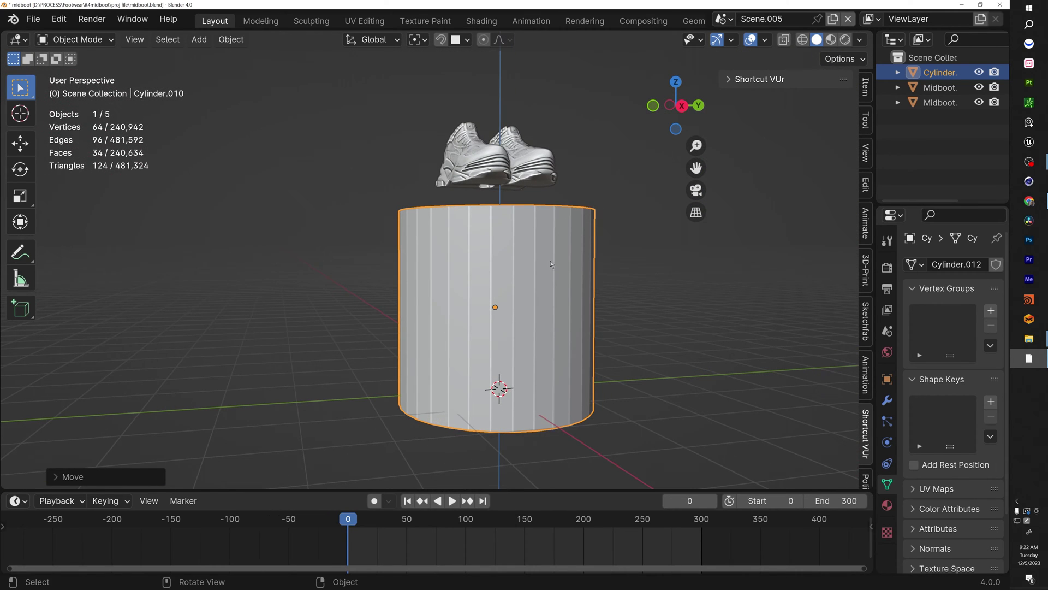
pyautogui.moveTo(550, 260); pyautogui.dragTo(536, 306, button='middle')
pyautogui.scroll(1, 528, 271)
pyautogui.hotkey('shift', 'a')
pyautogui.moveTo(536, 300)
pyautogui.click(602, 88)
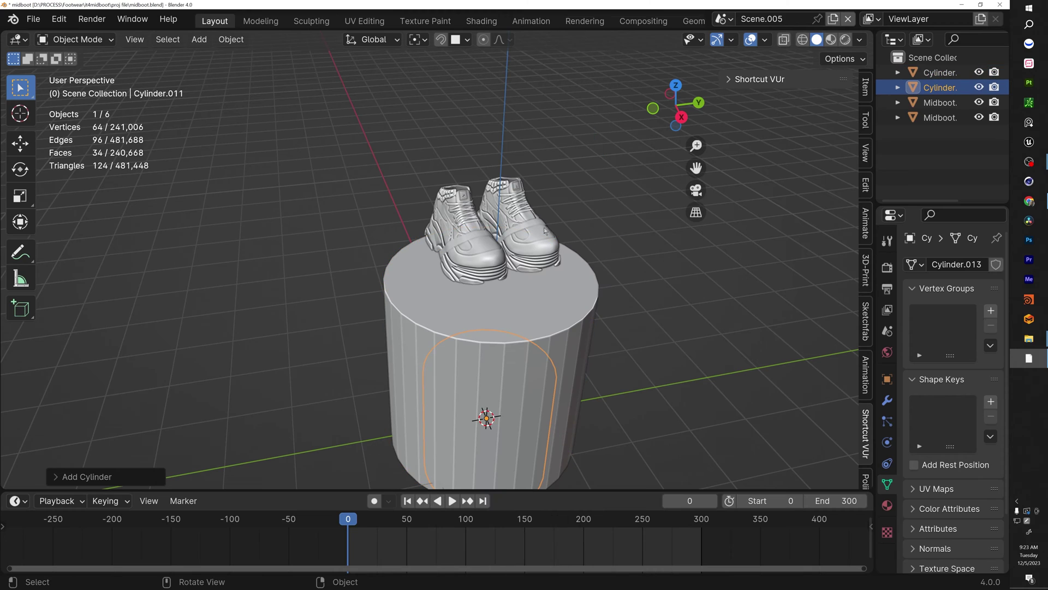
pyautogui.press('g')
pyautogui.press('z')
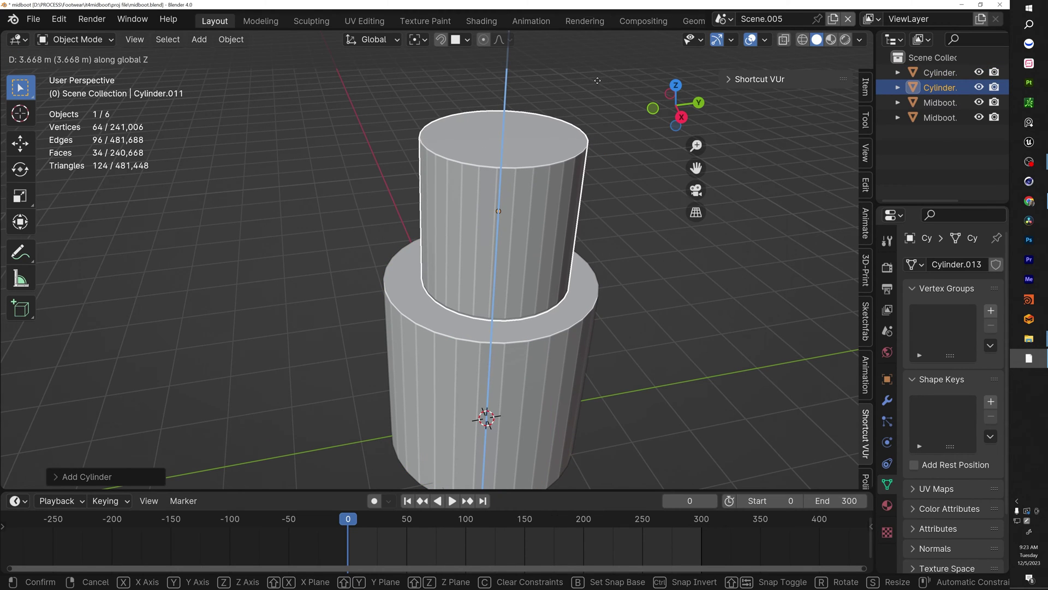
pyautogui.click(599, 69)
# - Flatten the second cylinder along Z into a thin disc and move both shoes along Z to sit on it
pyautogui.moveTo(572, 196); pyautogui.dragTo(562, 139, button='middle')
pyautogui.press('s')
pyautogui.press('z')
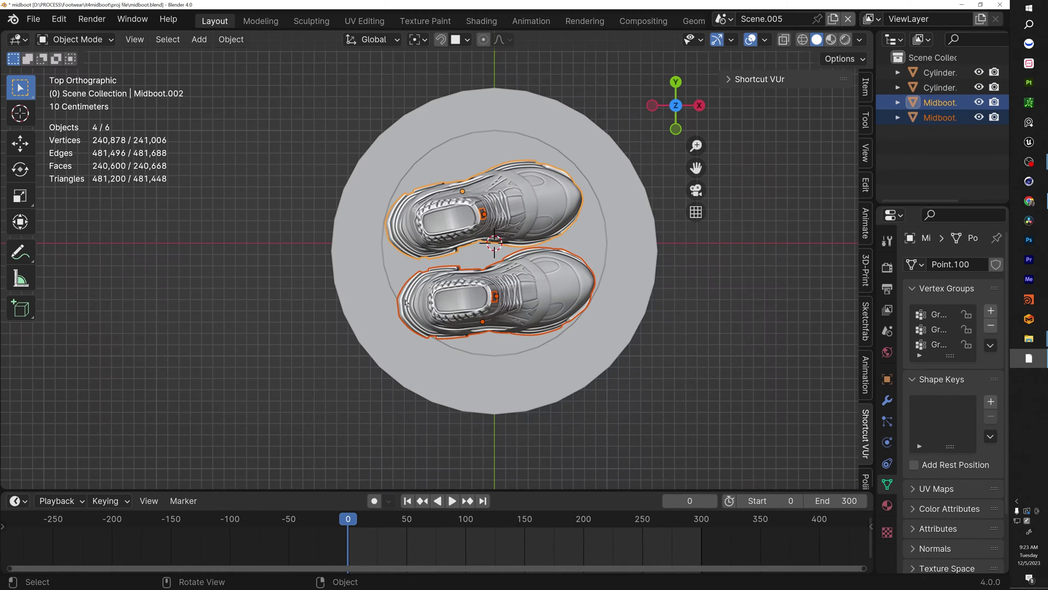
pyautogui.press('g')
pyautogui.press('z')
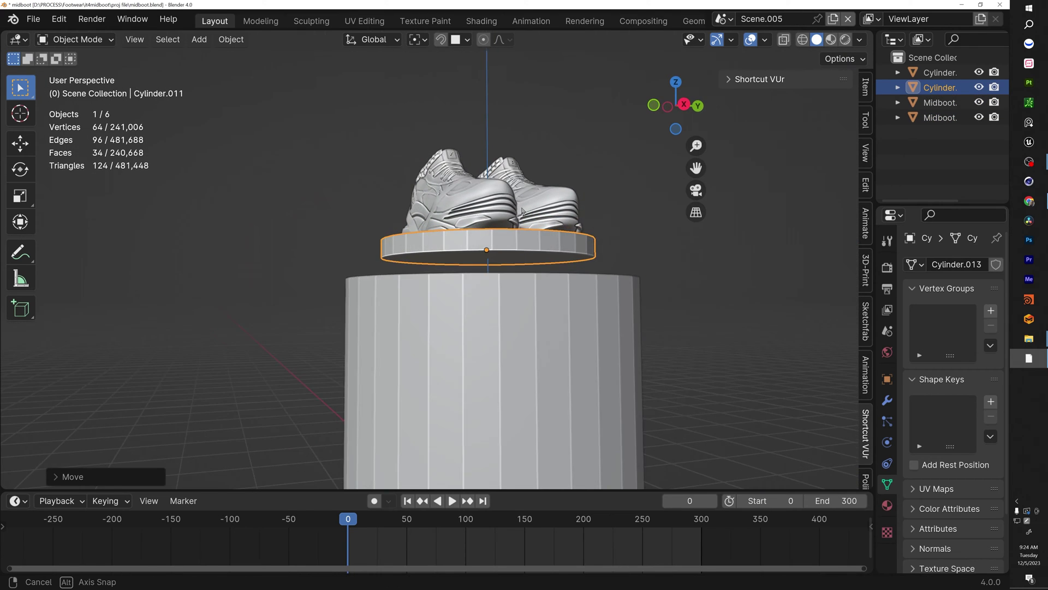
# - Add a Subdivision Surface modifier with viewport level 1 to the disc beneath the shoes
pyautogui.click(763, 400)
pyautogui.click(897, 264)
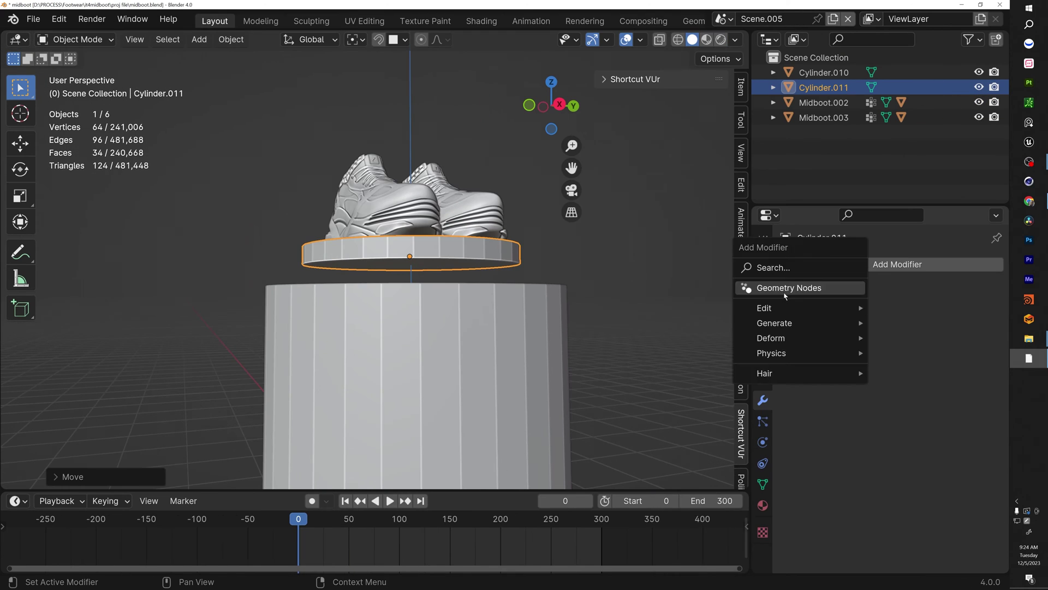
pyautogui.click(848, 264)
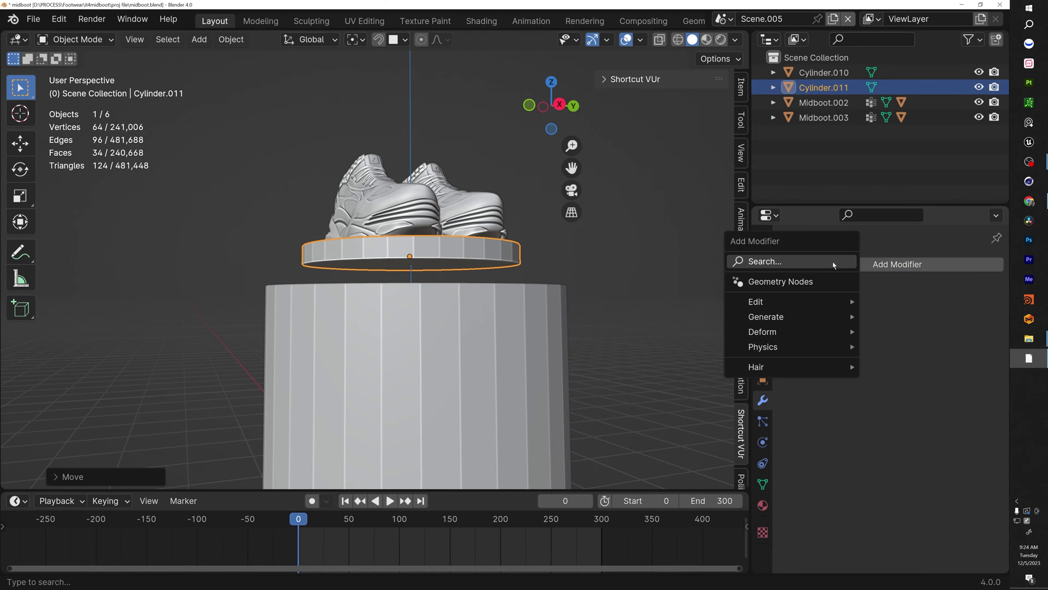
pyautogui.hotkey('ctrl', '1')
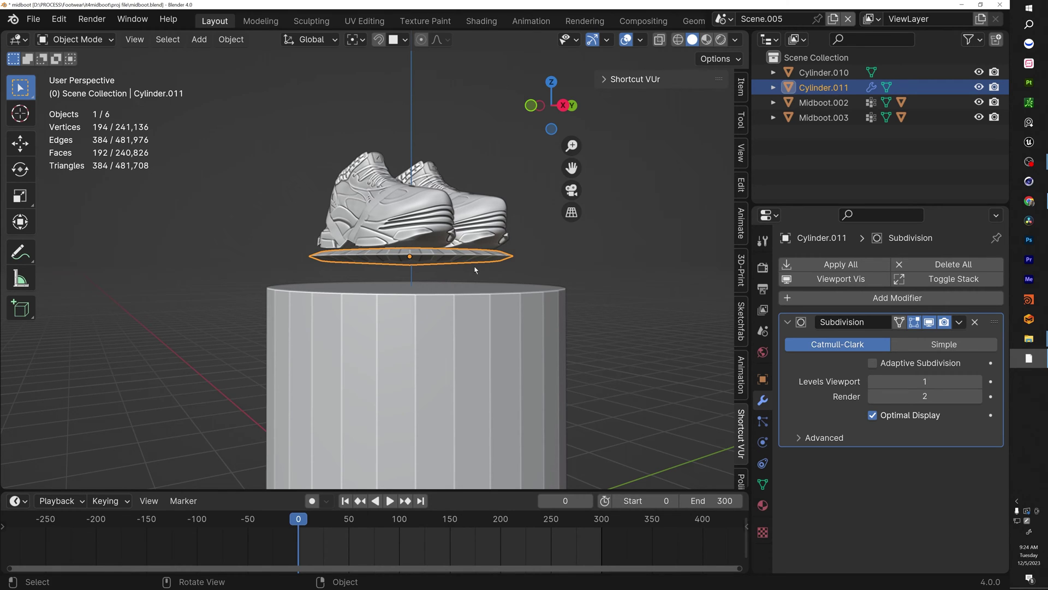
# - Select the disc's upper and lower rim edge loops in Edit Mode
pyautogui.press('Tab')
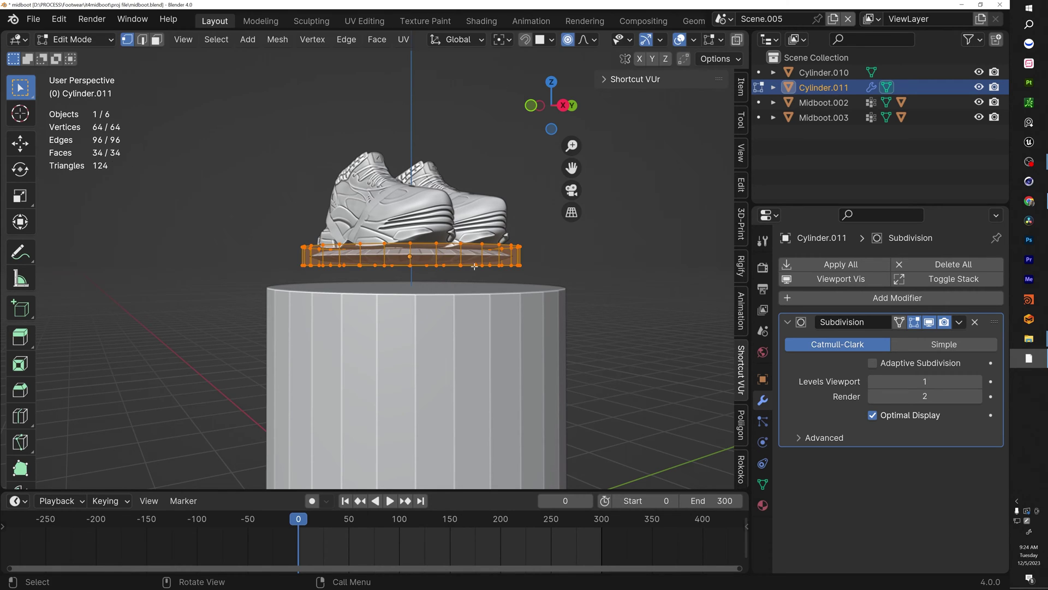
pyautogui.click(142, 42)
pyautogui.click(457, 241)
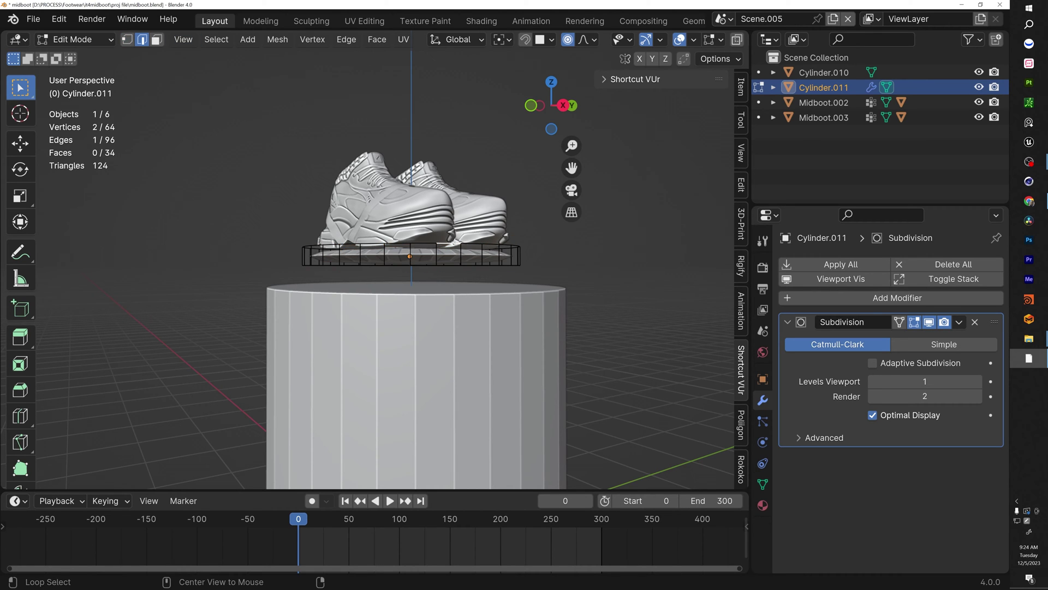
pyautogui.keyDown('alt'); pyautogui.click(456, 242); pyautogui.keyUp('alt')
pyautogui.moveTo(456, 241); pyautogui.dragTo(469, 264, button='middle')
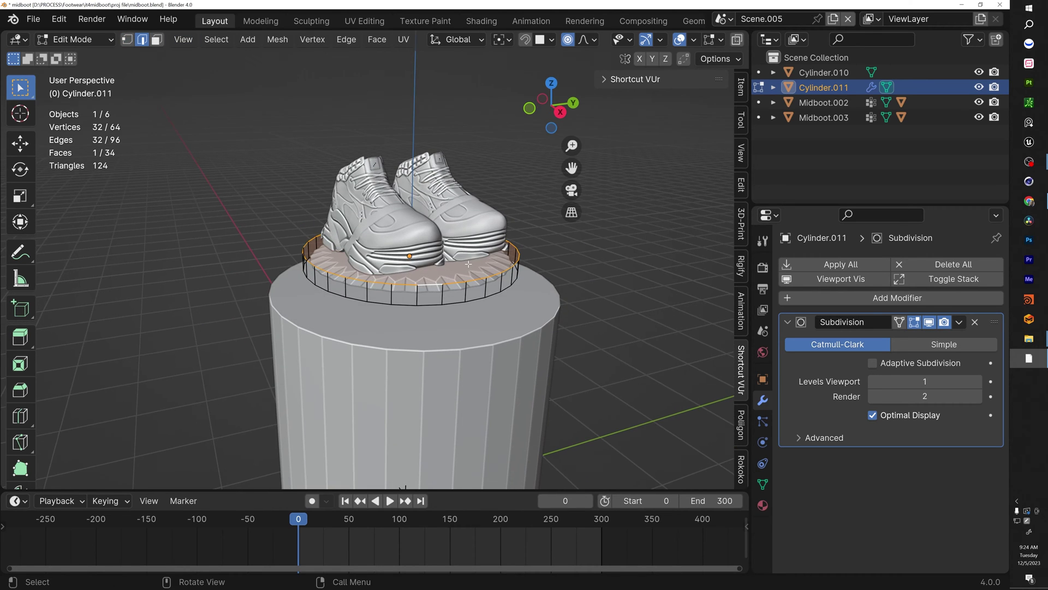
pyautogui.keyDown('alt'); pyautogui.keyDown('shift'); pyautogui.click(458, 305); pyautogui.keyUp('shift'); pyautogui.keyUp('alt')
# - Set the selected rim edges' mean bevel weight to 1.00 and mean crease to 0.82, and return to Object Mode
pyautogui.press('n')
pyautogui.moveTo(458, 305); pyautogui.dragTo(488, 280, button='middle')
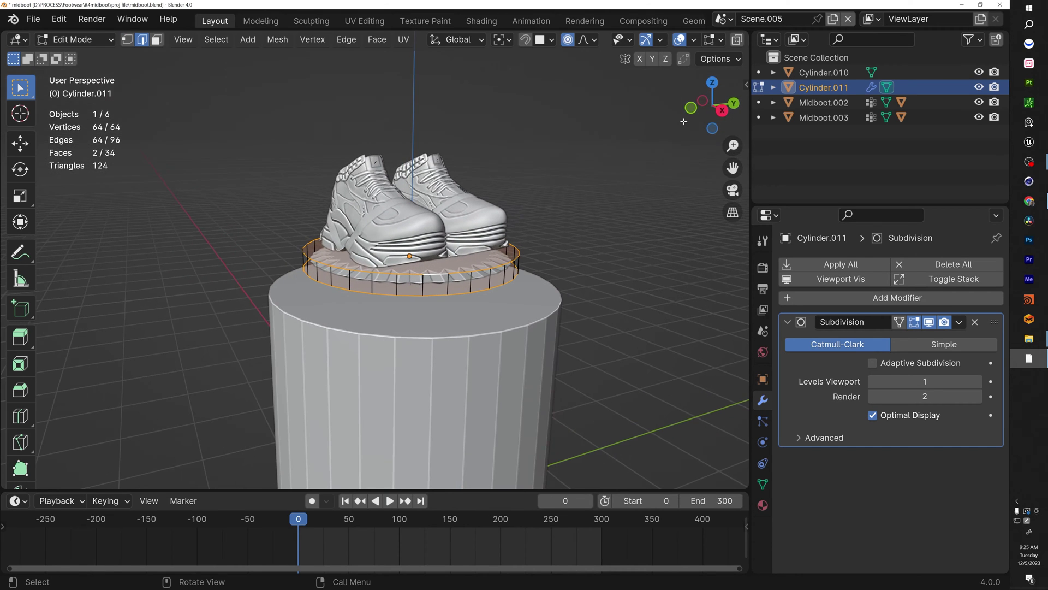
pyautogui.click(745, 85)
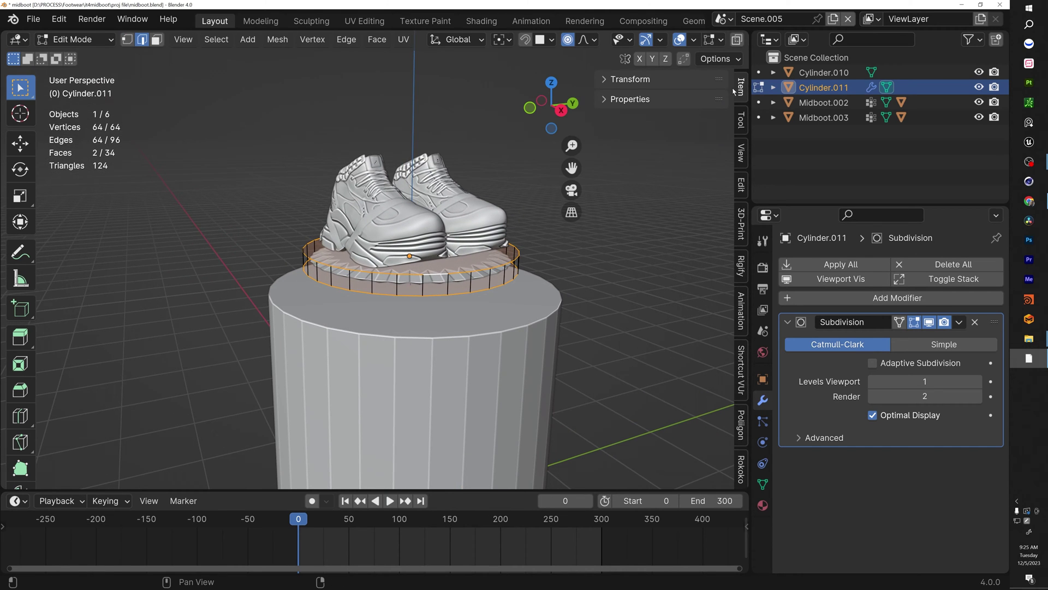
pyautogui.click(616, 79)
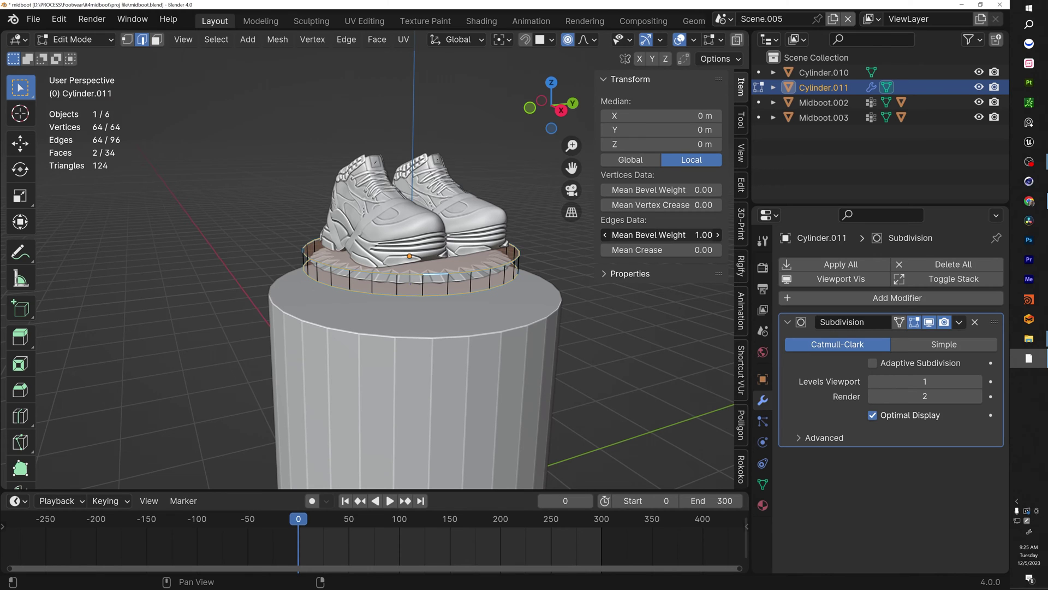
pyautogui.moveTo(617, 249); pyautogui.dragTo(720, 250)
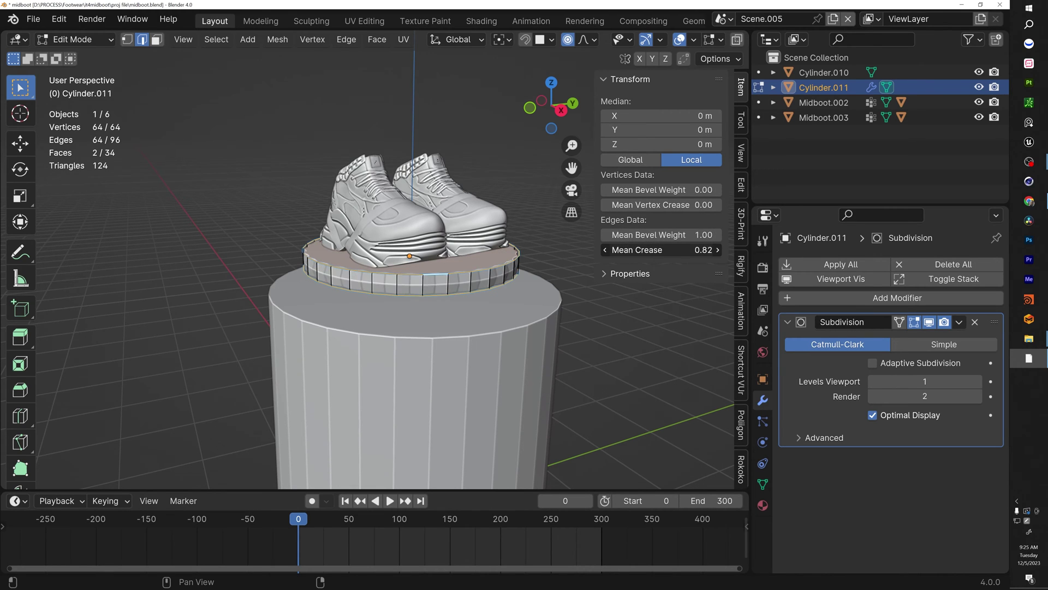
pyautogui.moveTo(481, 338); pyautogui.dragTo(416, 291, button='middle')
pyautogui.press('Tab')
# - Scale the disc along Z to a thickness of about 0.25 m
pyautogui.scroll(7, 466, 264)
pyautogui.scroll(-4, 465, 264)
pyautogui.scroll(-3, 421, 311)
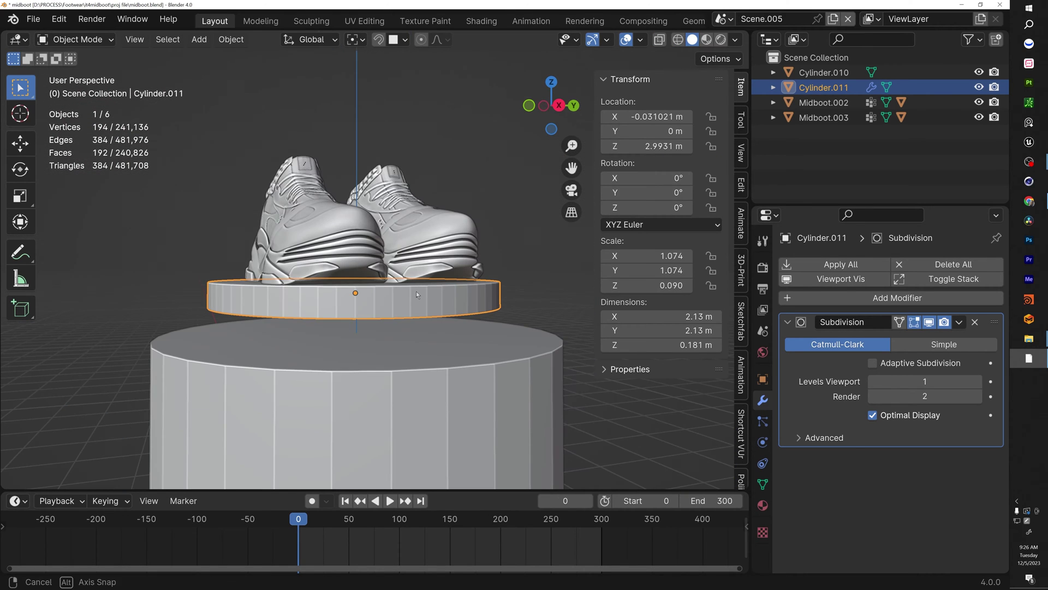
pyautogui.press('s')
pyautogui.press('z')
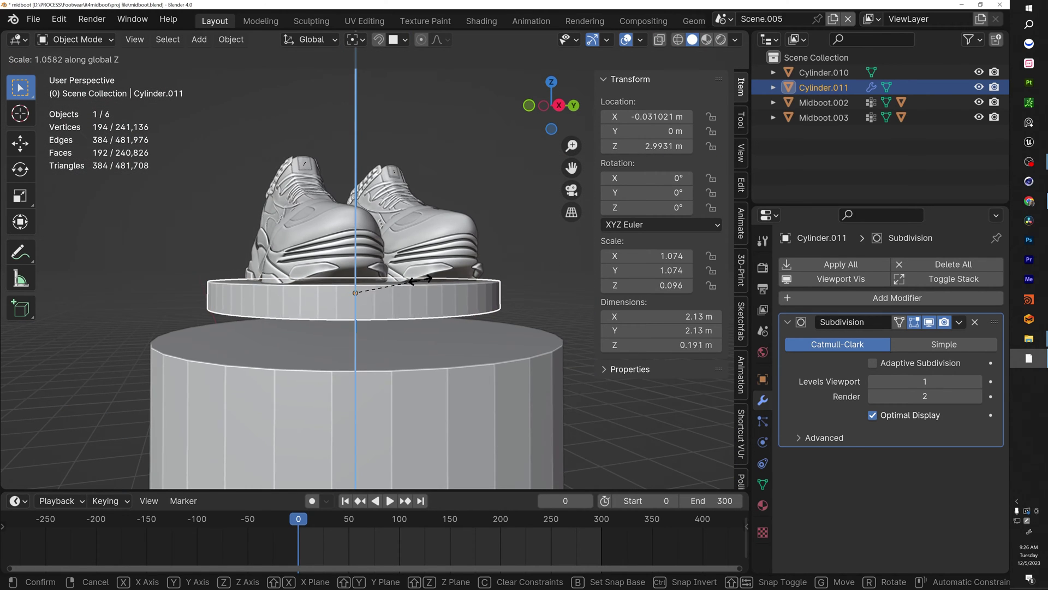
pyautogui.click(435, 262)
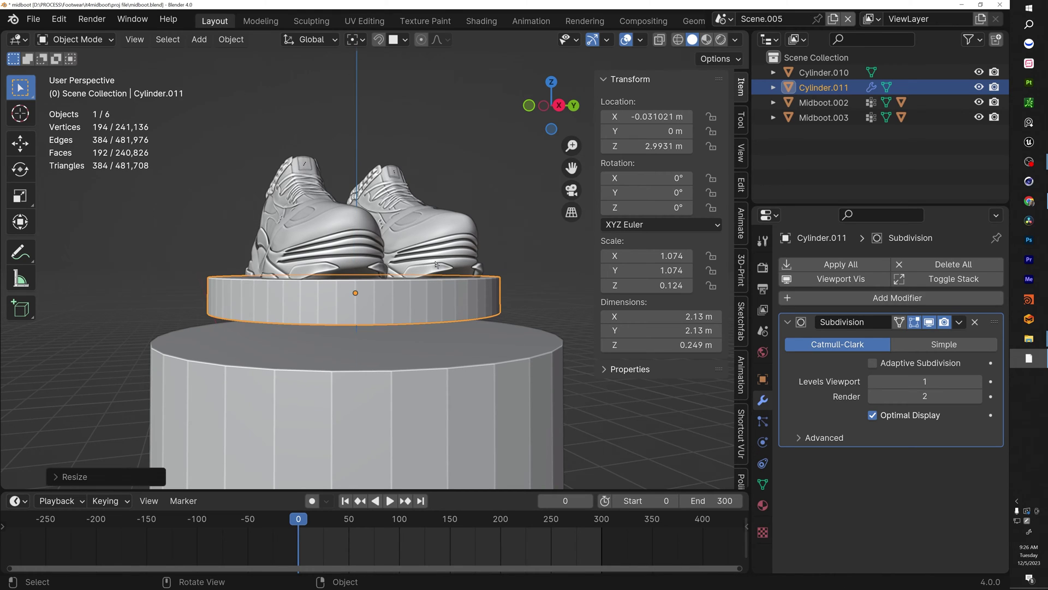
pyautogui.press('h')
pyautogui.hotkey('alt', 'h')
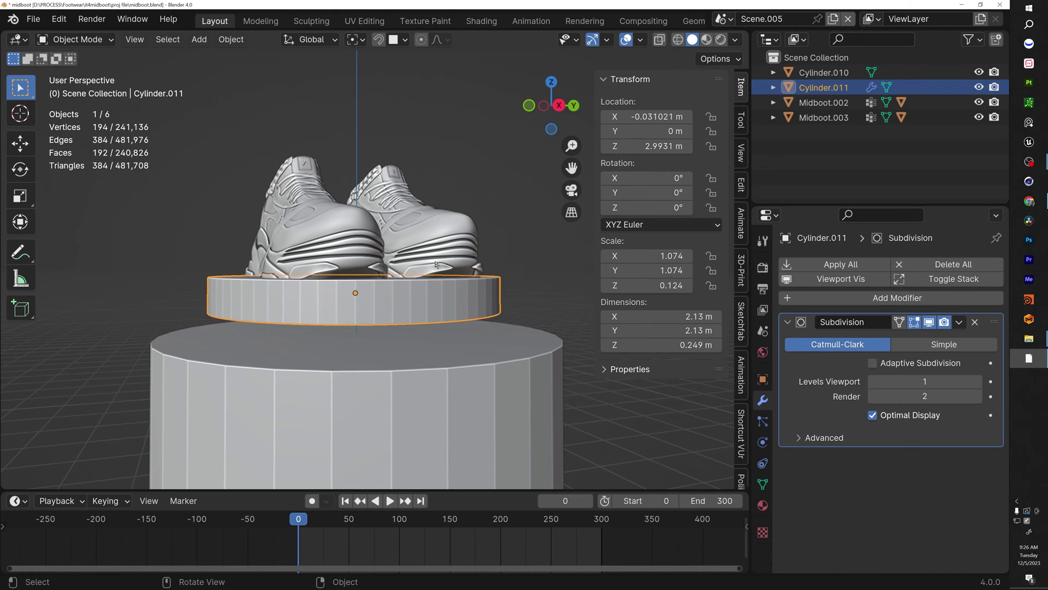
# - Cut two horizontal edge loops around the disc's side wall in Edit Mode
pyautogui.press('Tab')
pyautogui.click(437, 305)
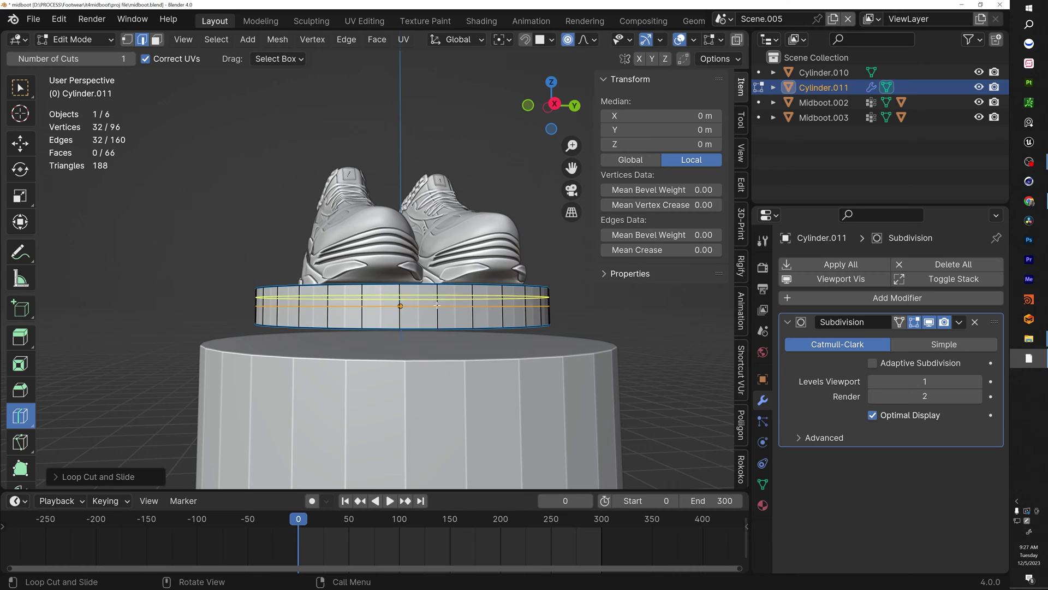
pyautogui.click(60, 476)
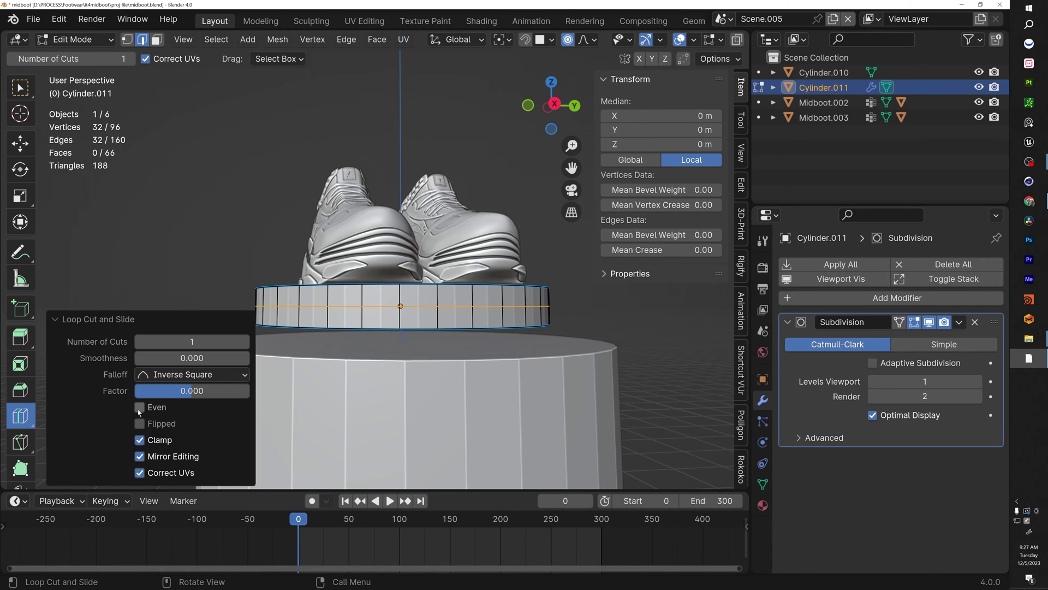
pyautogui.click(245, 341)
pyautogui.press('w')
# - Select the middle face loop of the disc's side and extrude it inward along its normals to form a groove
pyautogui.click(160, 44)
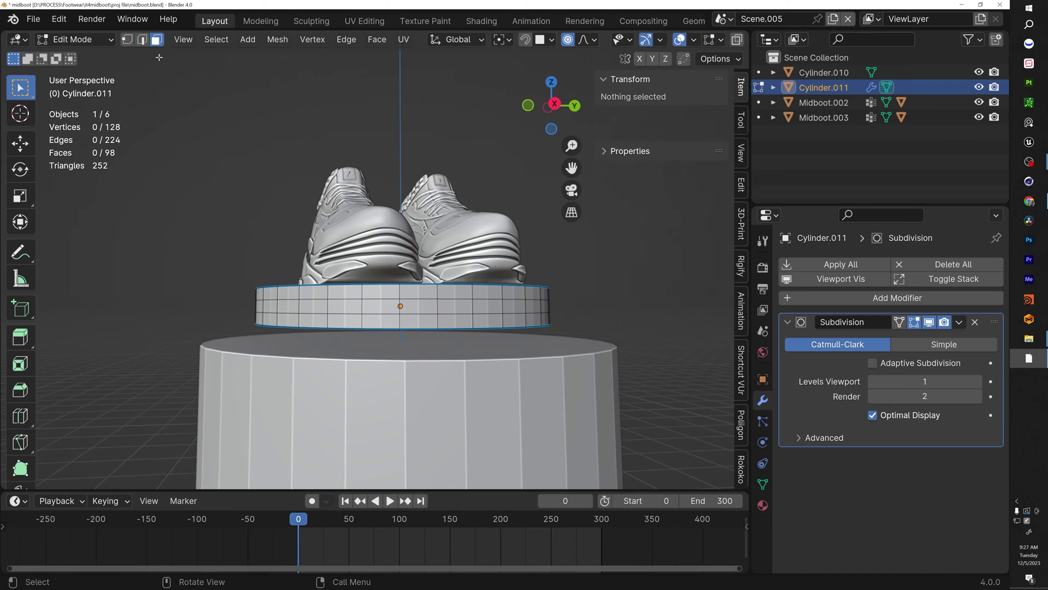
pyautogui.click(435, 308)
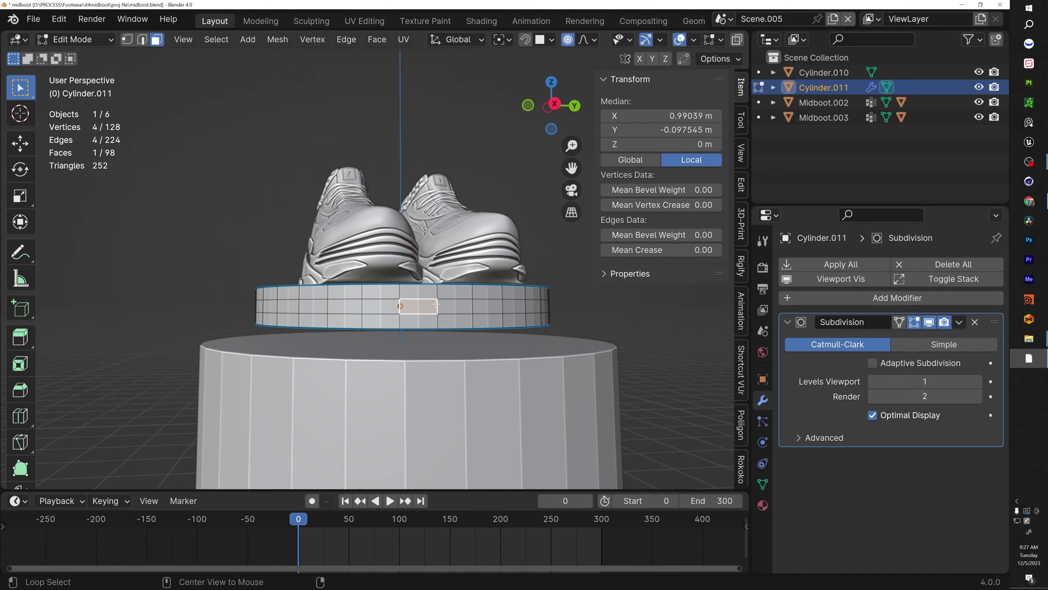
pyautogui.keyDown('alt'); pyautogui.click(437, 305); pyautogui.keyUp('alt')
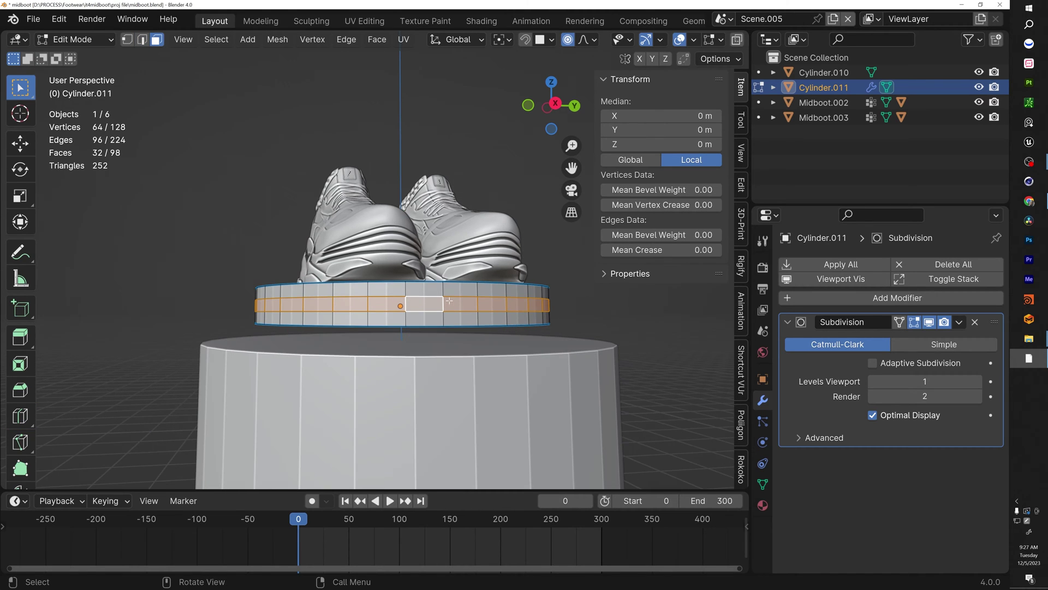
pyautogui.click(31, 341)
pyautogui.click(93, 402)
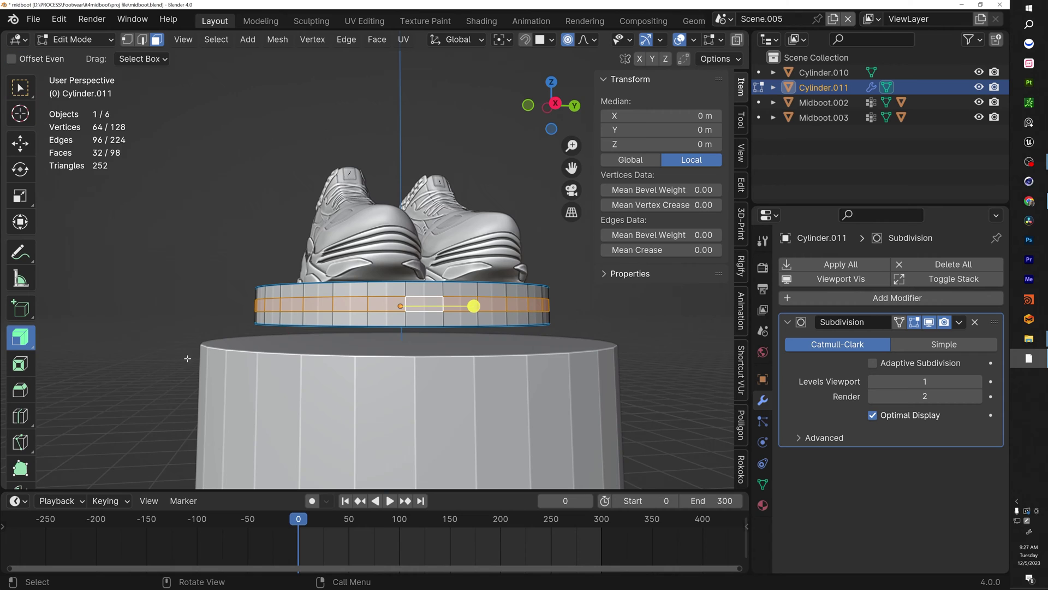
pyautogui.moveTo(188, 358); pyautogui.dragTo(620, 383, button='middle')
pyautogui.moveTo(451, 295); pyautogui.dragTo(463, 296)
# - Return to Object Mode and apply Shade Auto Smooth to the grooved disc
pyautogui.press('Tab')
pyautogui.rightClick(463, 296)
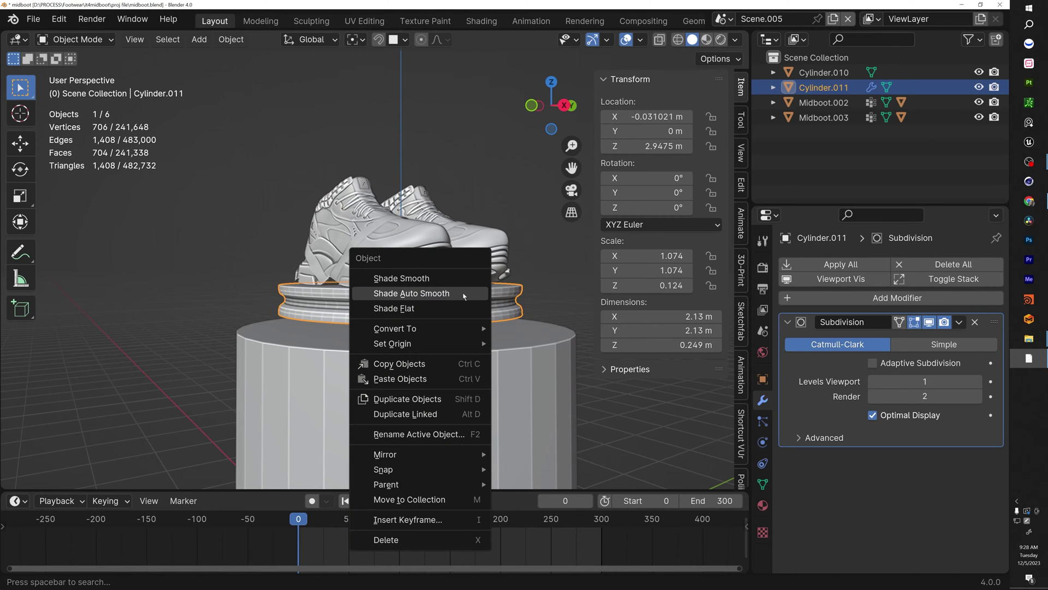
pyautogui.click(463, 295)
pyautogui.moveTo(503, 309); pyautogui.dragTo(445, 318, button='middle')
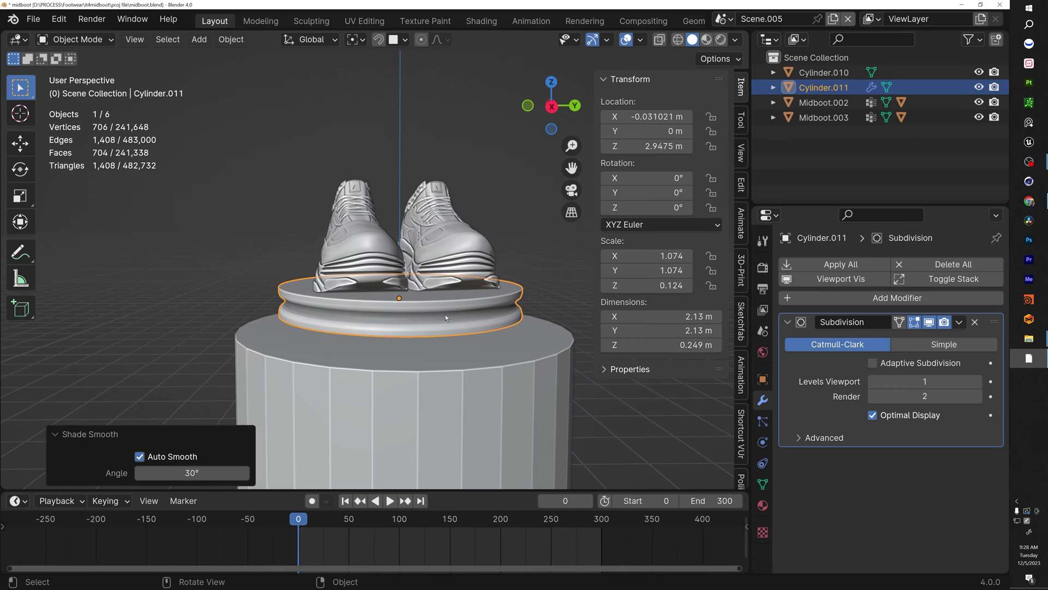
# - Select two adjacent groove faces at the front in Edit Mode and display the Subdivision modifier's result on the edit cage
pyautogui.press('Tab')
pyautogui.scroll(3, 442, 315)
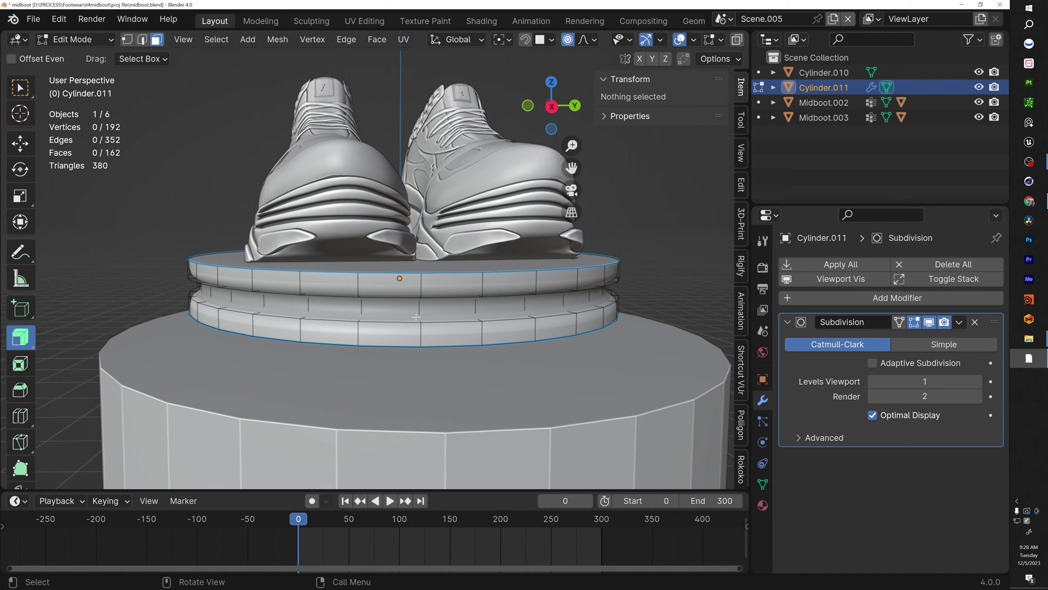
pyautogui.click(411, 310)
pyautogui.keyDown('shift'); pyautogui.click(437, 310); pyautogui.keyUp('shift')
pyautogui.moveTo(424, 329); pyautogui.dragTo(456, 320, button='middle')
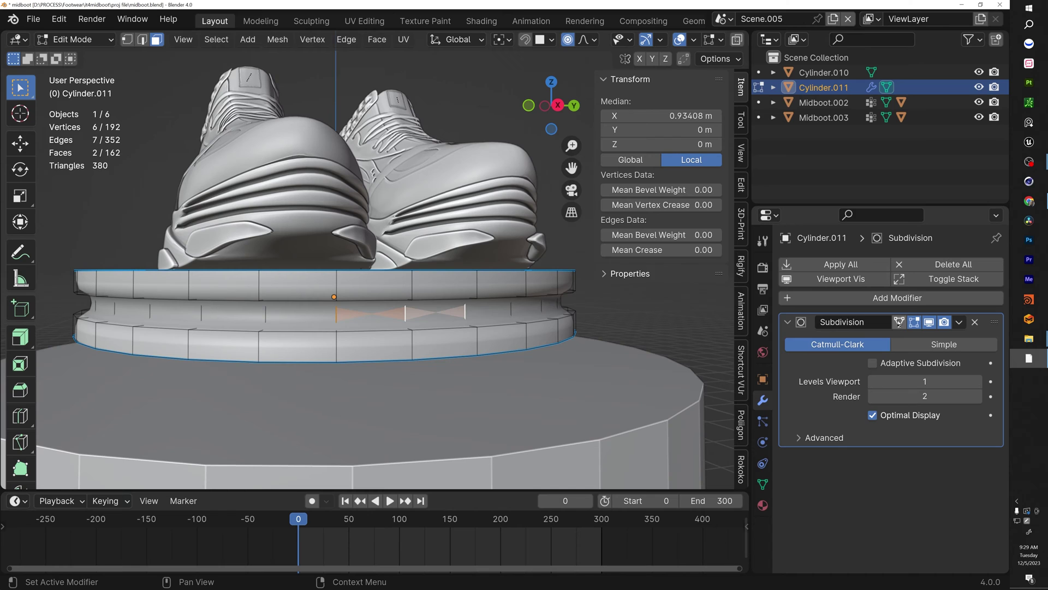
pyautogui.click(899, 322)
pyautogui.moveTo(421, 321); pyautogui.dragTo(421, 322, button='middle')
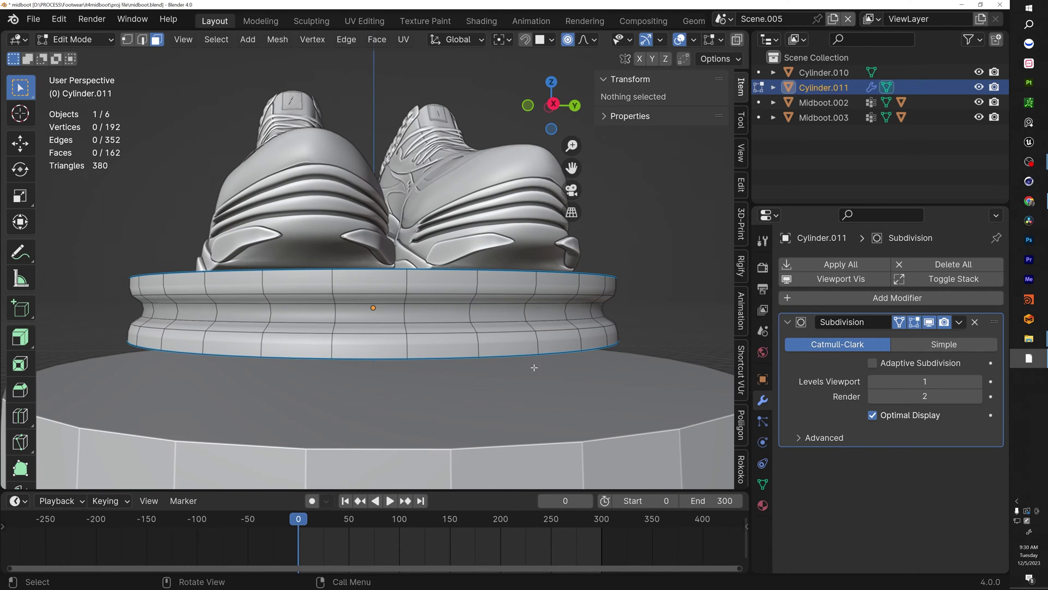
# - Cut an edge loop around the middle of the groove and inset four adjoining front faces by about 0.032 m
pyautogui.hotkey('ctrl', 'r')
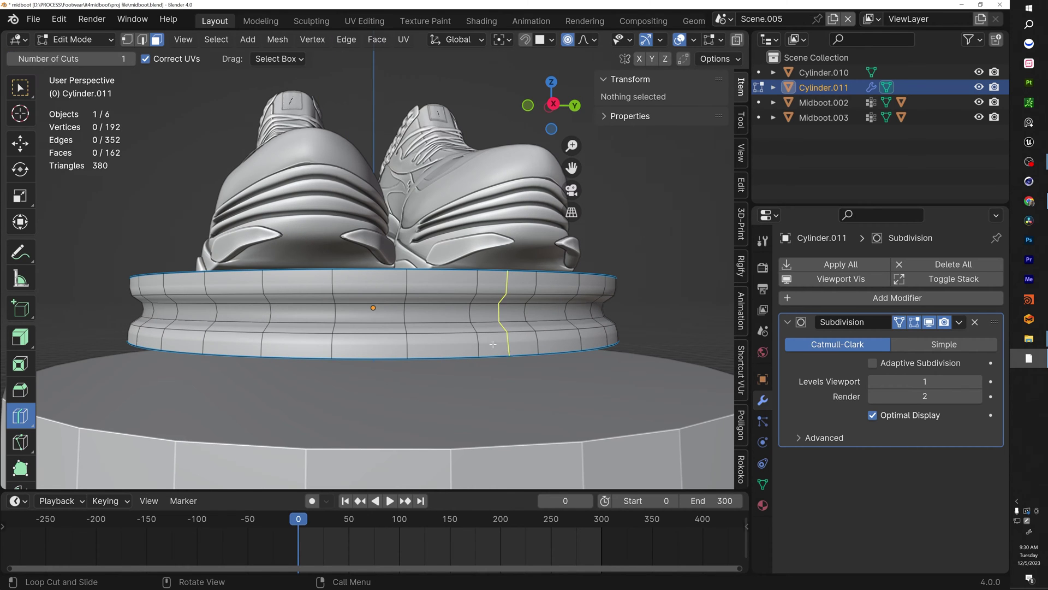
pyautogui.click(473, 315)
pyautogui.press('w')
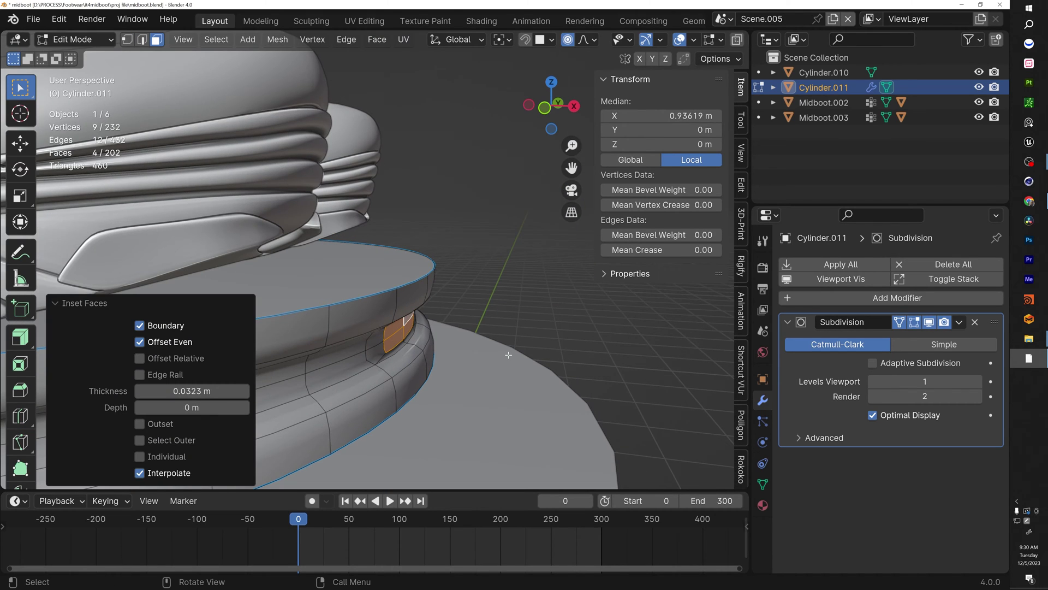
# - Extrude the four inset faces outward by about 0.020 m and again by about 0.023 m, and inset the raised button's front
pyautogui.press('e')
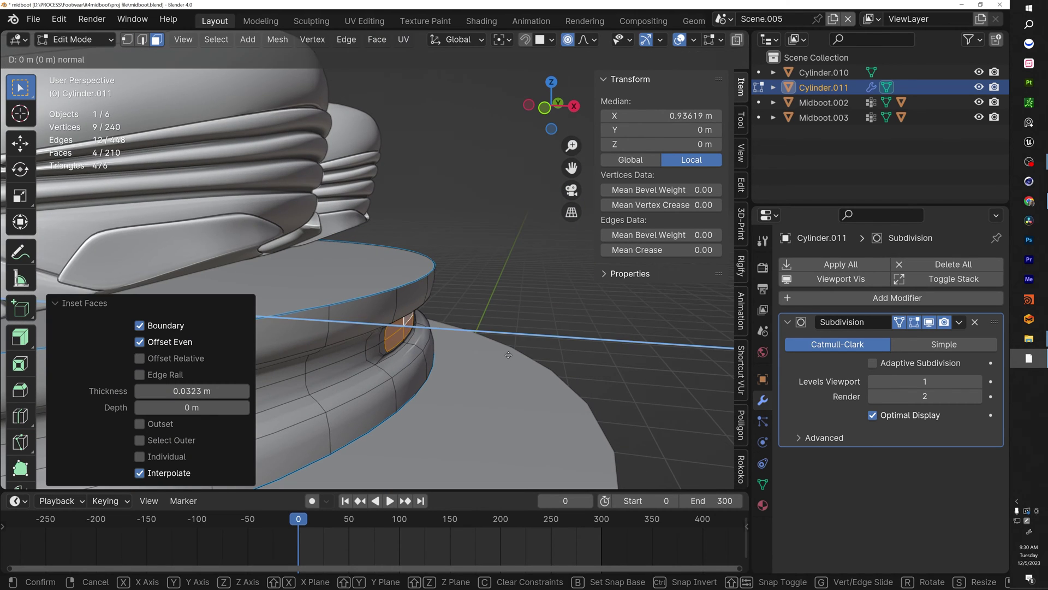
pyautogui.click(516, 357)
pyautogui.press('e')
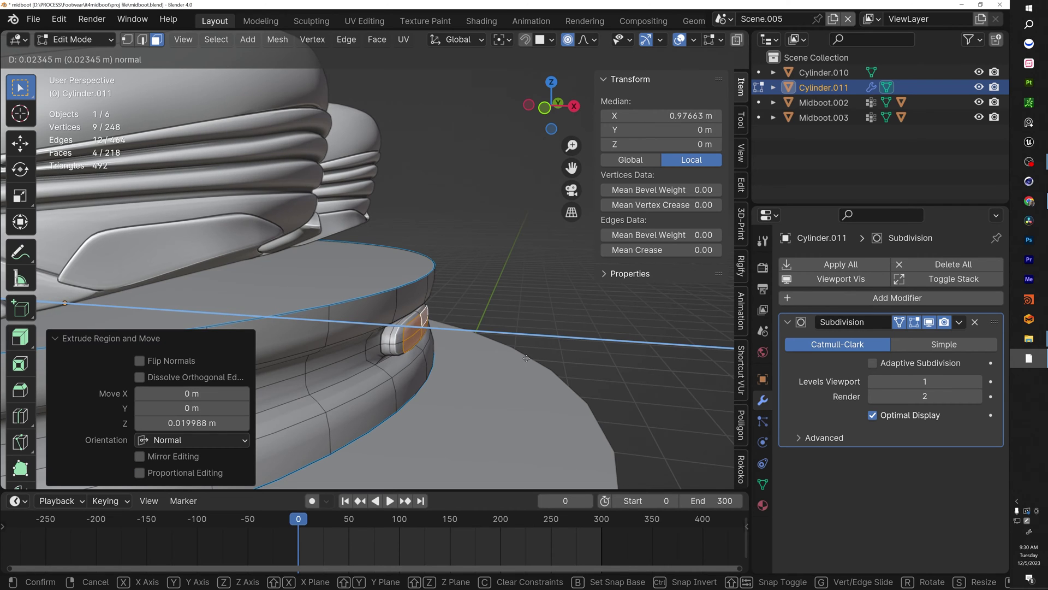
pyautogui.click(516, 352)
pyautogui.moveTo(516, 352); pyautogui.dragTo(514, 314, button='middle')
pyautogui.press('i')
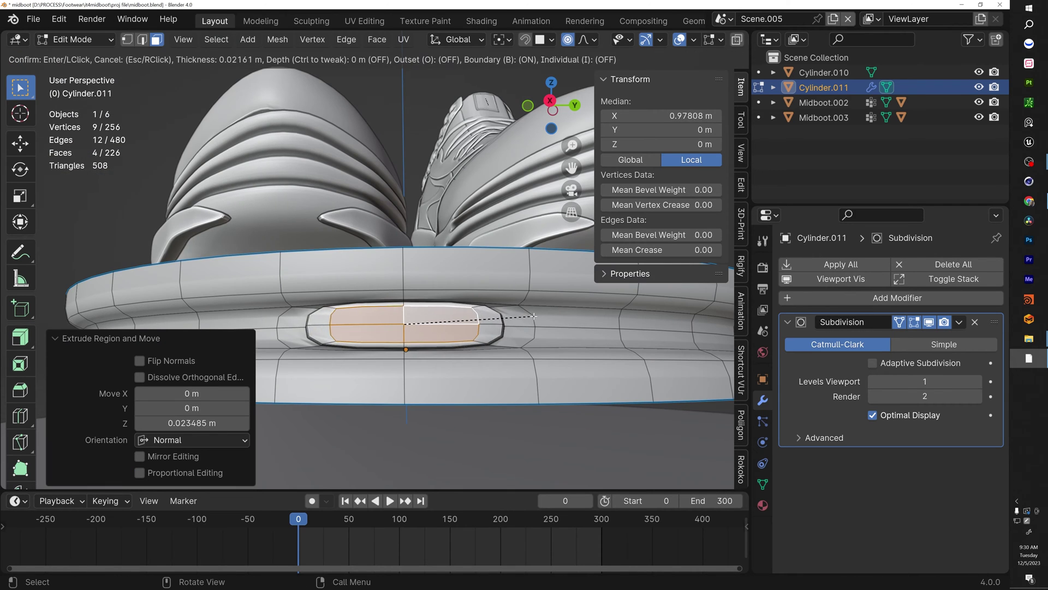
pyautogui.click(519, 320)
# - Duplicate the disc's bottom face in place and separate the copy into its own object
pyautogui.scroll(-8, 491, 313)
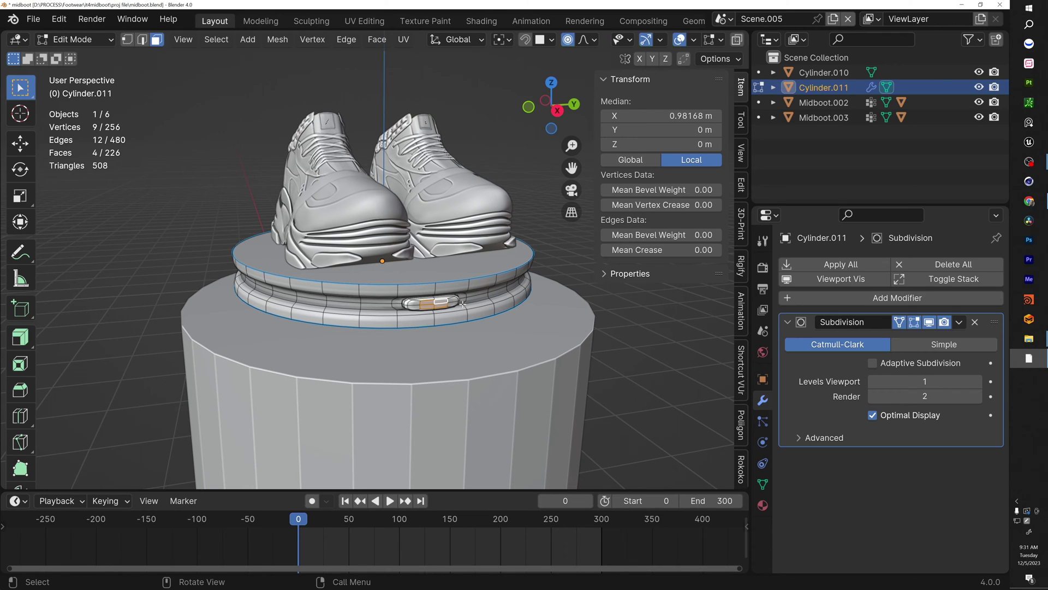
pyautogui.moveTo(463, 303); pyautogui.dragTo(469, 271, button='middle')
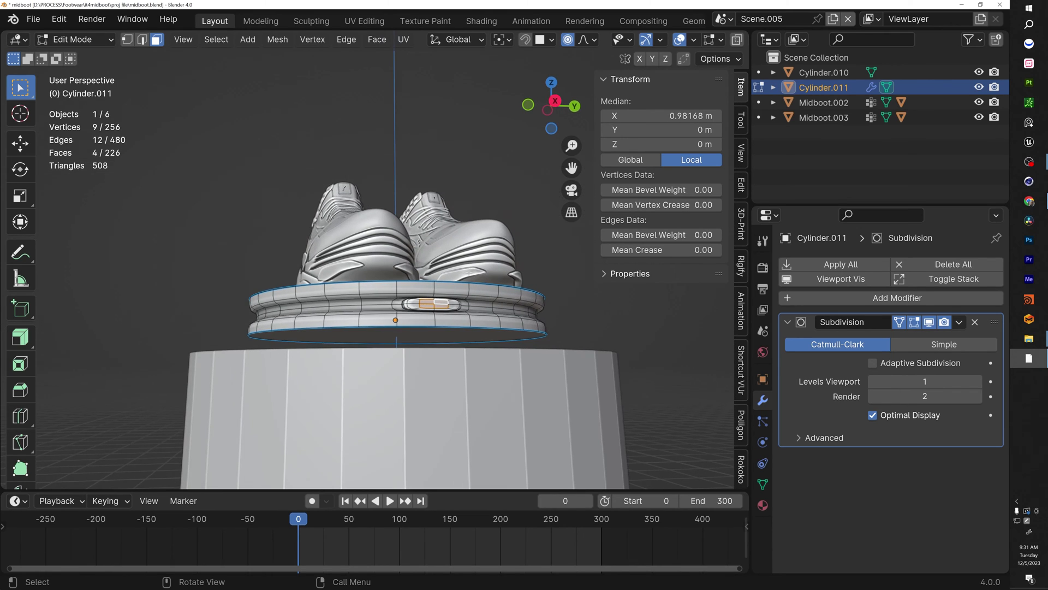
pyautogui.click(448, 336)
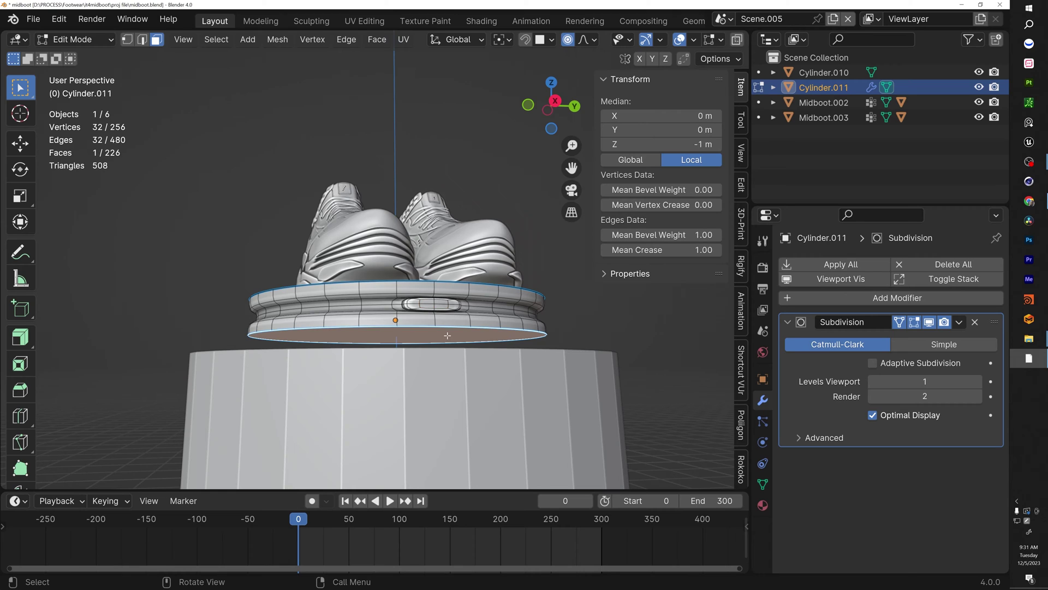
pyautogui.hotkey('shift', 'd')
pyautogui.rightClick(447, 336)
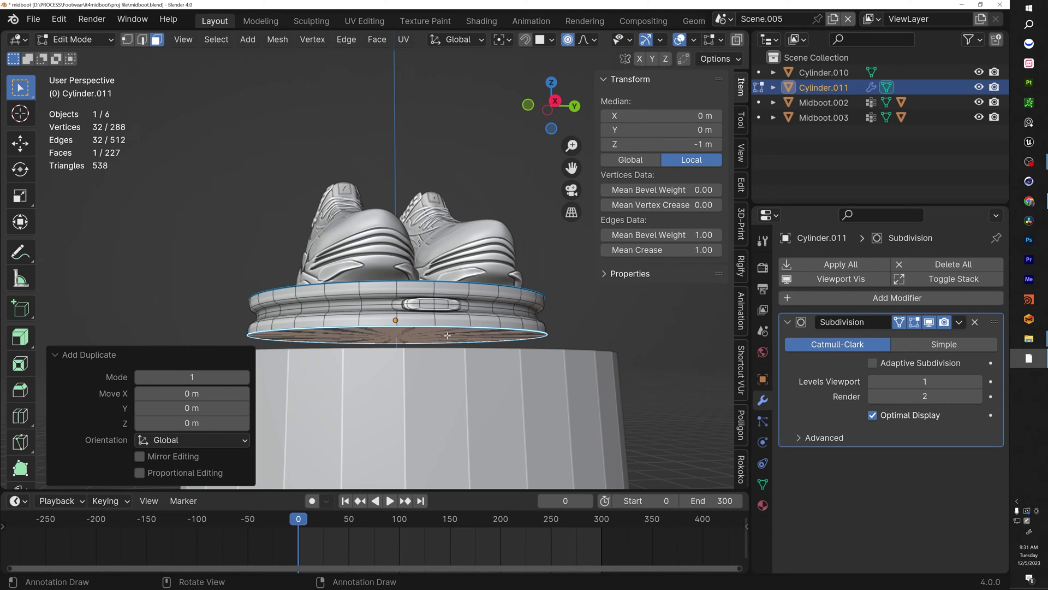
pyautogui.press('p')
pyautogui.click(447, 336)
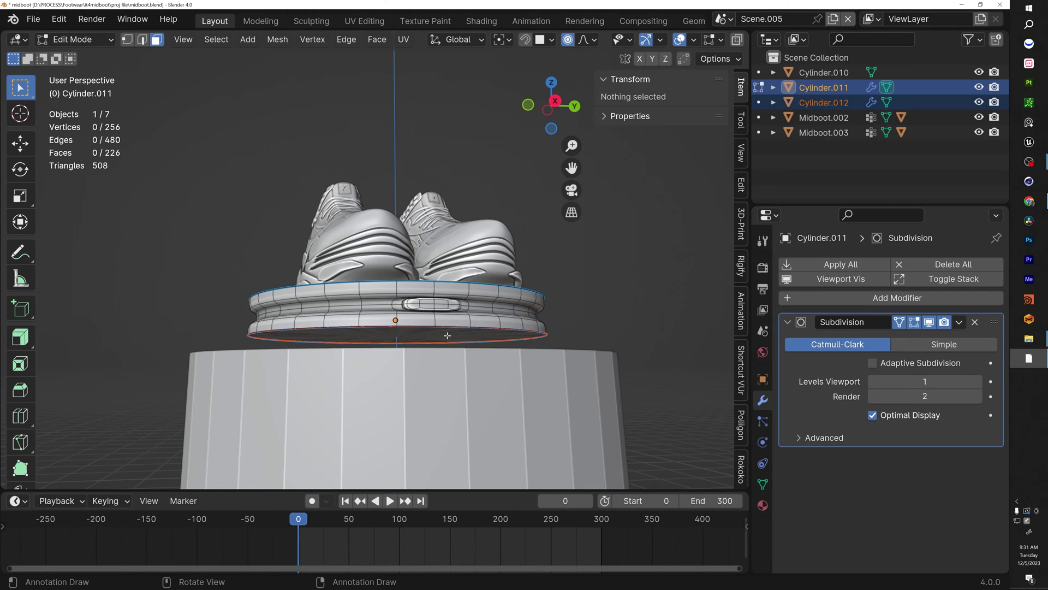
# - Select the separated circular face in Object Mode and move it down along Z by about 0.017 m
pyautogui.press('Tab')
pyautogui.click(571, 318)
pyautogui.click(490, 333)
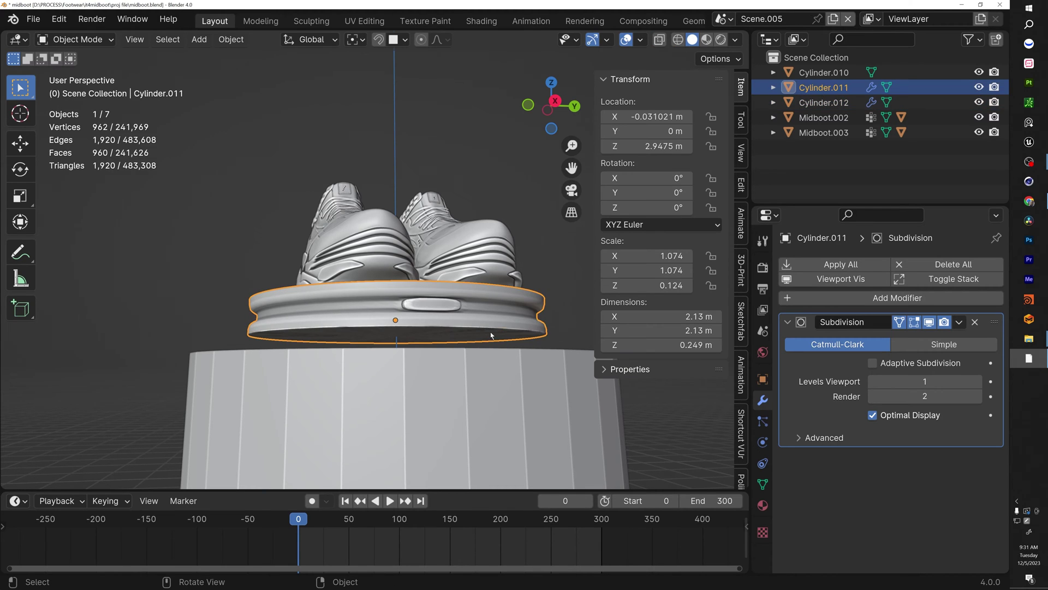
pyautogui.click(464, 328)
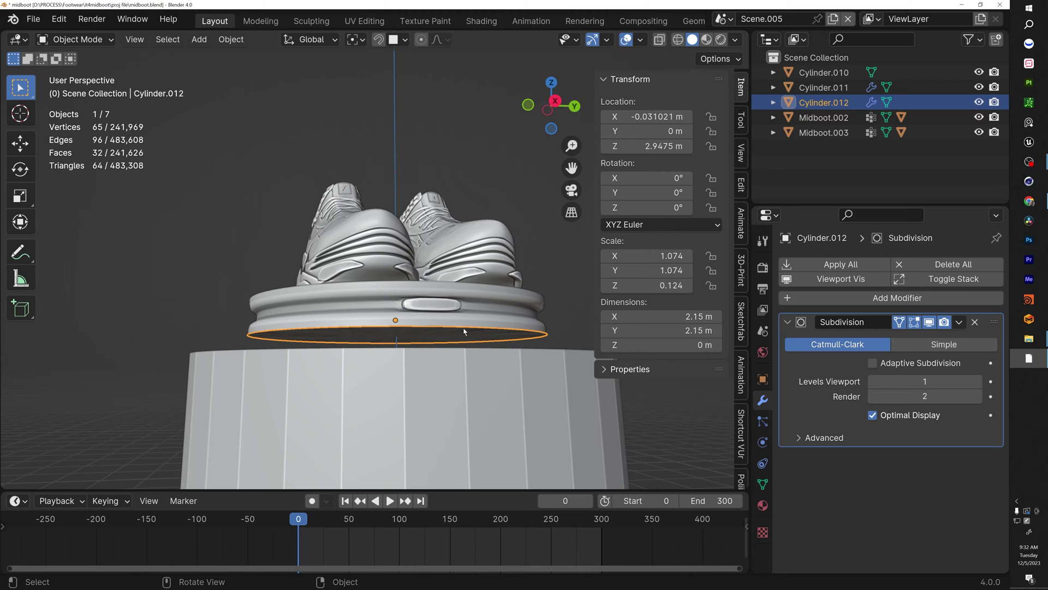
pyautogui.press('g')
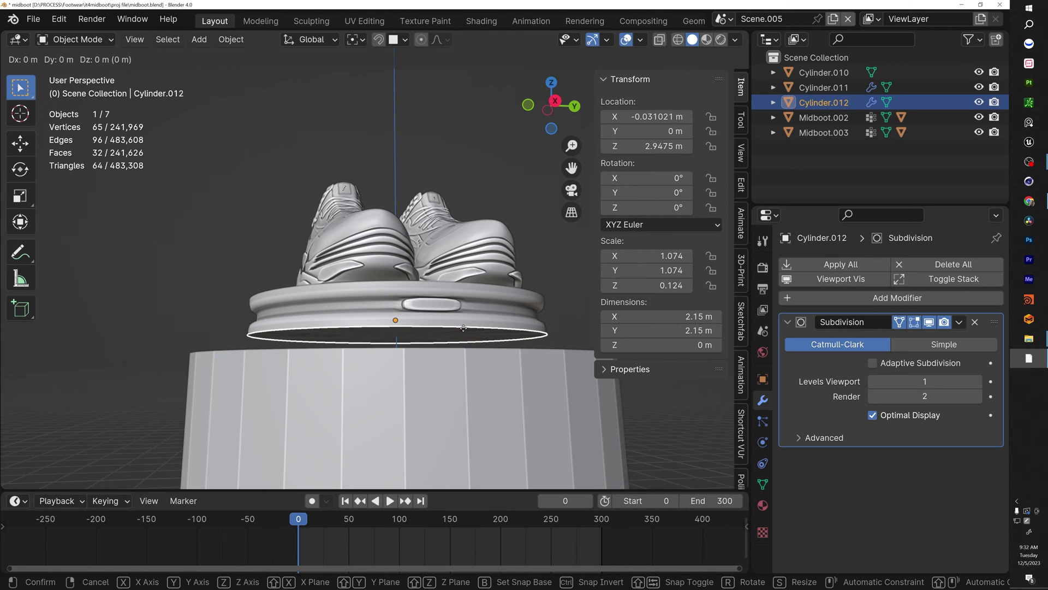
pyautogui.press('z')
pyautogui.click(464, 330)
pyautogui.scroll(3, 447, 331)
pyautogui.scroll(-2, 437, 332)
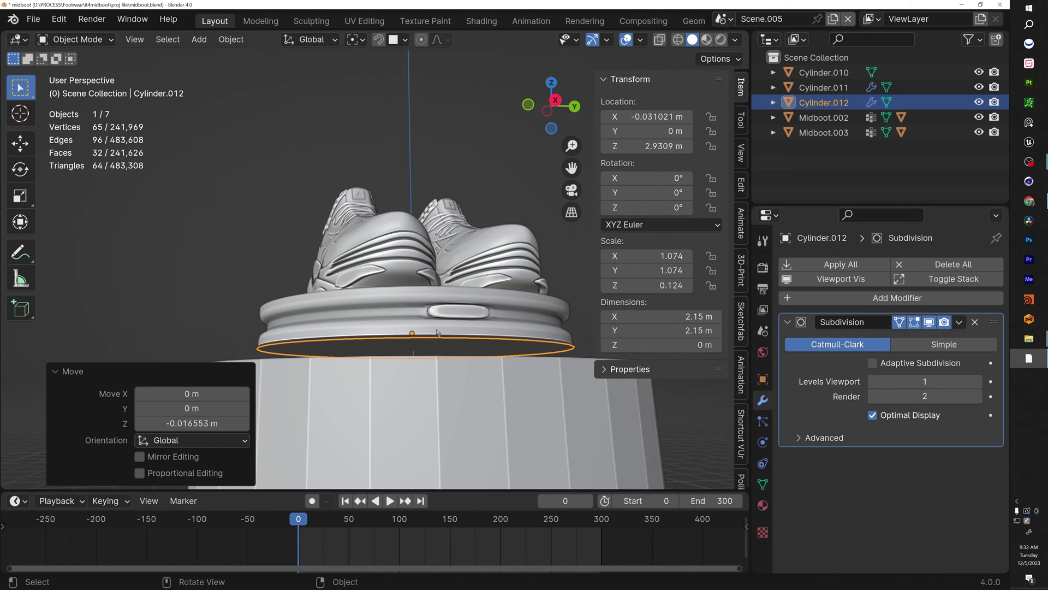
# - Extrude the separated circular face in Edit Mode into a thin solid base under the disc, and return to Object Mode
pyautogui.press('Tab')
pyautogui.click(456, 345)
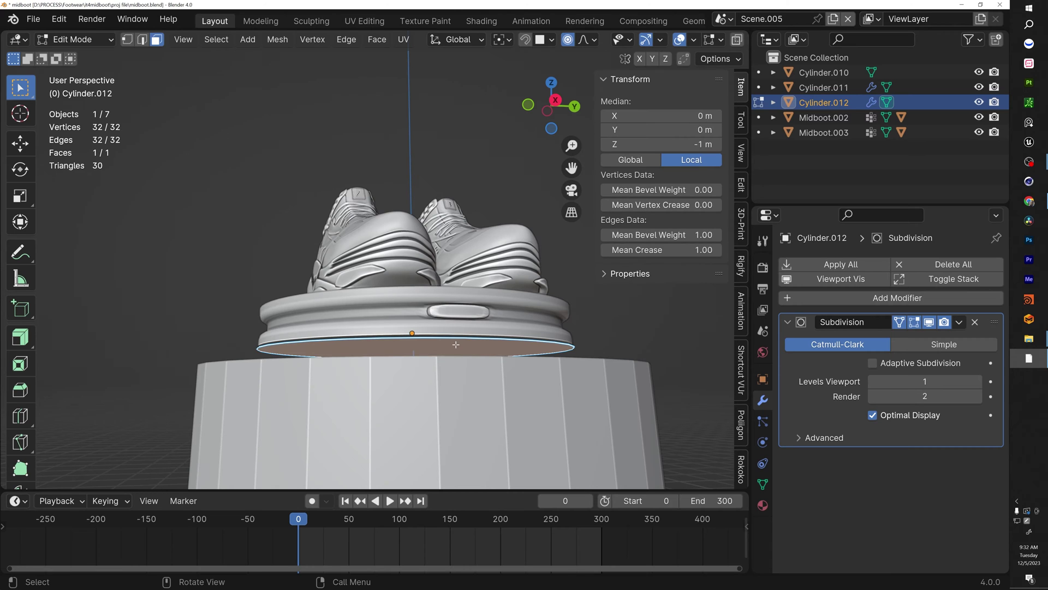
pyautogui.press('Tab')
pyautogui.scroll(-2, 456, 344)
pyautogui.moveTo(456, 341)
pyautogui.mouseDown(button='middle')
pyautogui.moveTo(458, 371)
pyautogui.moveTo(445, 338)
pyautogui.moveTo(229, 325)
pyautogui.moveTo(475, 344)
pyautogui.moveTo(456, 346)
pyautogui.mouseUp(button='middle')
pyautogui.scroll(1, 461, 370)
pyautogui.scroll(-3, 445, 343)
pyautogui.scroll(3, 456, 346)
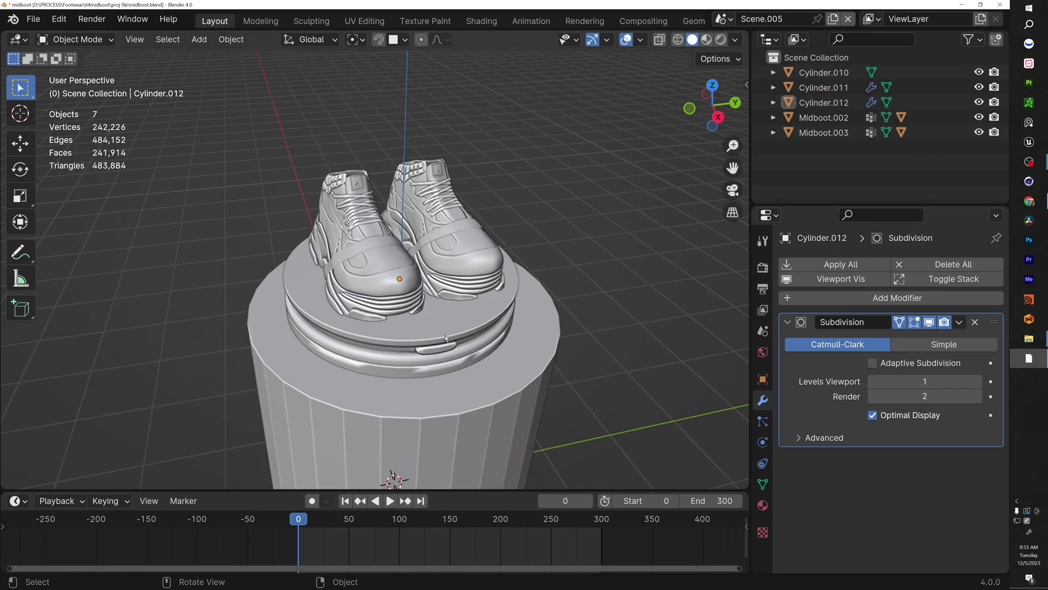
# - Add a 2 m mesh plane at the world origin
pyautogui.moveTo(445, 335)
pyautogui.mouseDown(button='middle')
pyautogui.moveTo(417, 303)
pyautogui.moveTo(520, 282)
pyautogui.moveTo(560, 244)
pyautogui.moveTo(454, 332)
pyautogui.mouseUp(button='middle')
pyautogui.scroll(-5, 454, 330)
pyautogui.keyDown('shift'); pyautogui.moveTo(487, 271); pyautogui.dragTo(482, 326, button='middle'); pyautogui.keyUp('shift')
pyautogui.hotkey('shift', 'a')
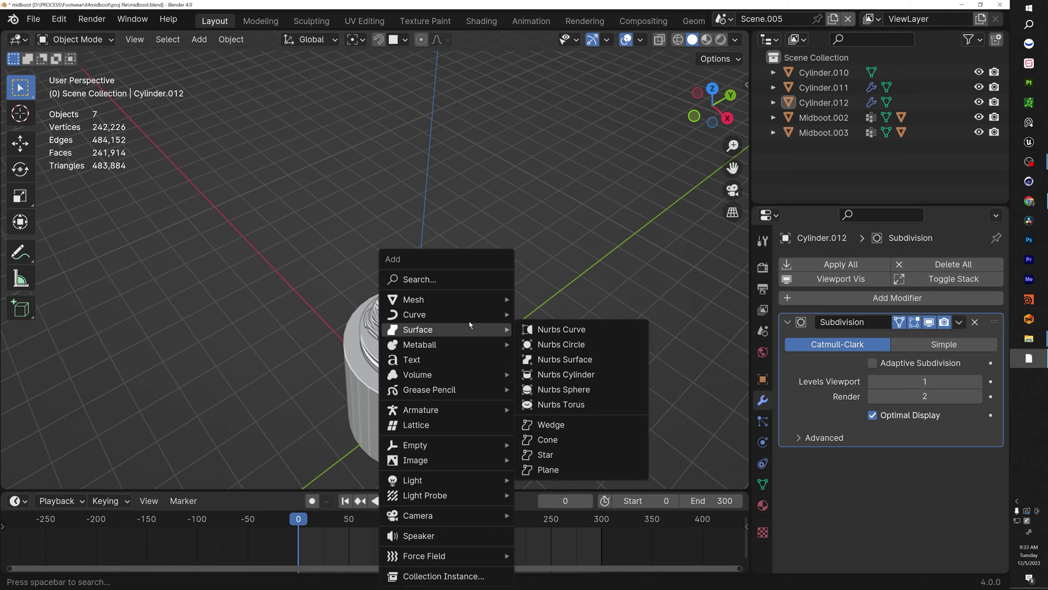
pyautogui.moveTo(469, 299)
pyautogui.scroll(3, 566, 52)
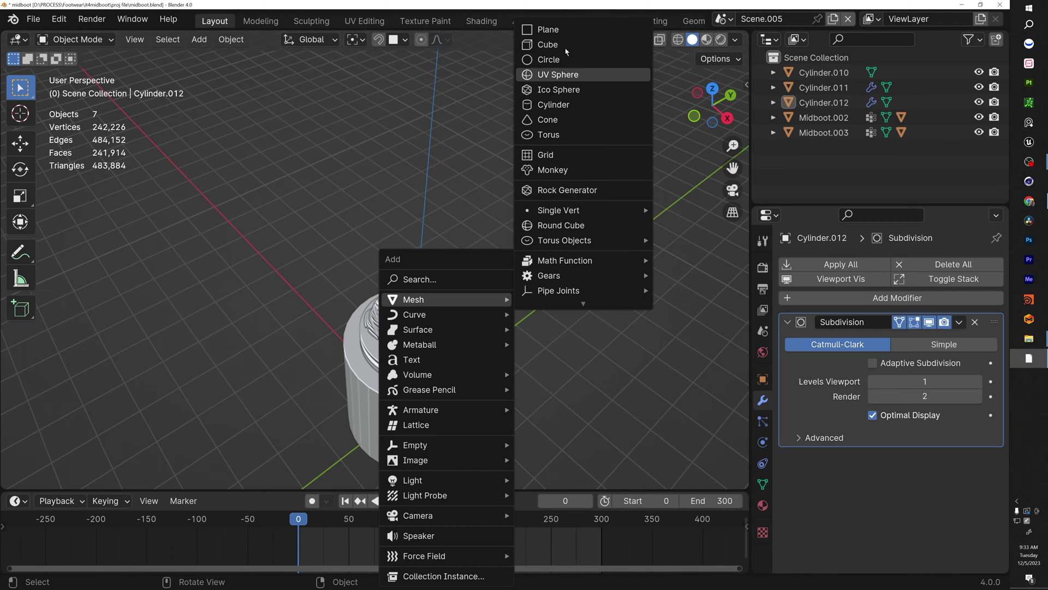
pyautogui.click(549, 29)
# - Move the plane about 5.15 m along Y in top view, clear of the pedestal
pyautogui.press('KP_7')
pyautogui.keyDown('shift'); pyautogui.moveTo(299, 361); pyautogui.dragTo(451, 369, button='middle'); pyautogui.keyUp('shift')
pyautogui.press('g')
pyautogui.press('z')
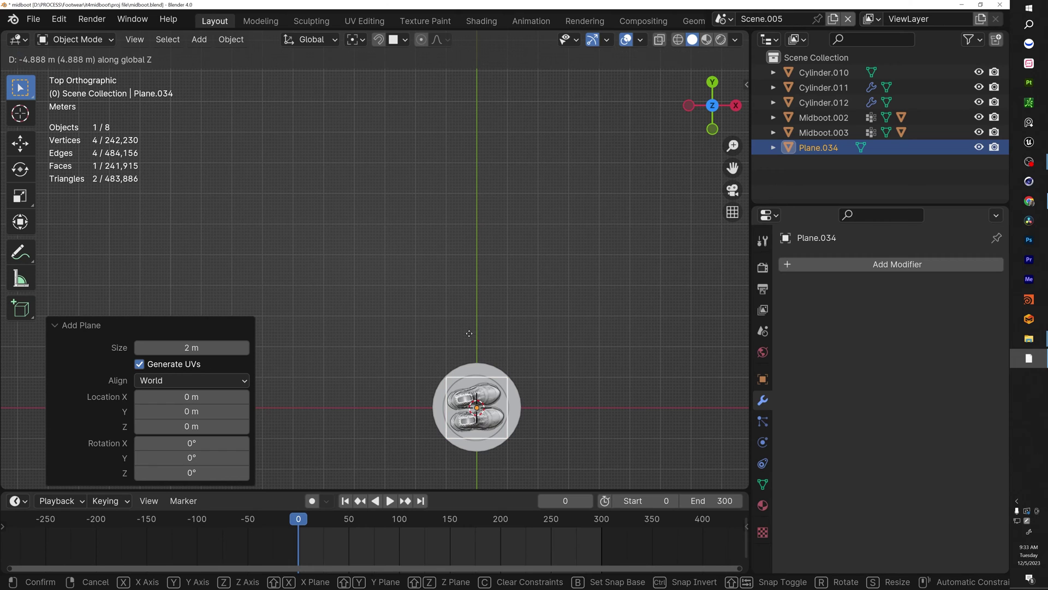
pyautogui.press('y')
pyautogui.click(465, 212)
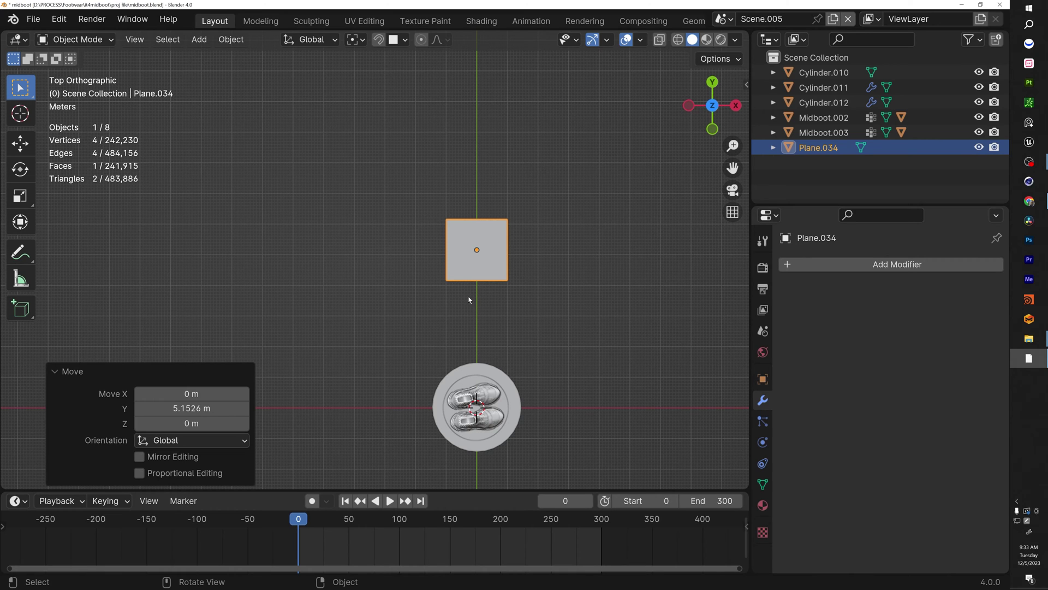
# - Merge the two vertices of the plane's far edge at their center in Edit Mode to turn it into a triangle
pyautogui.press('Tab')
pyautogui.scroll(4, 487, 245)
pyautogui.keyDown('shift'); pyautogui.moveTo(560, 89); pyautogui.dragTo(531, 110, button='middle'); pyautogui.keyUp('shift')
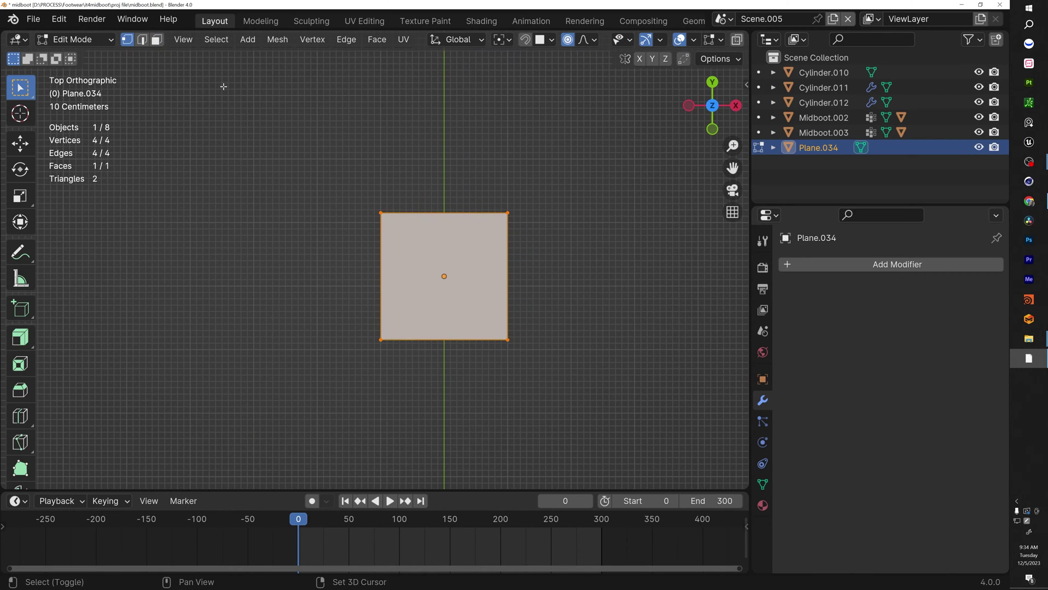
pyautogui.moveTo(593, 242); pyautogui.dragTo(300, 185)
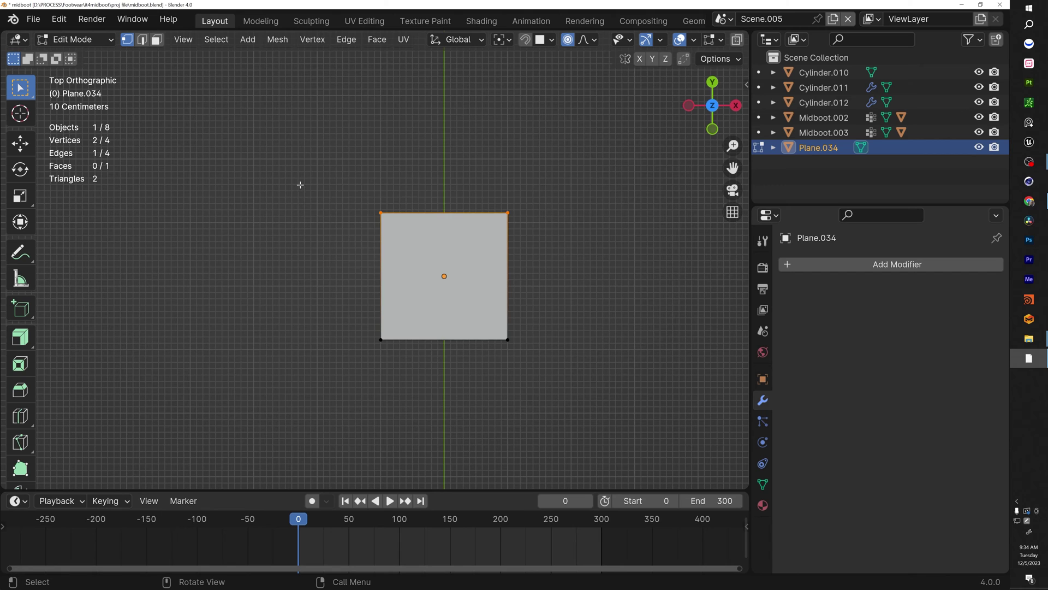
pyautogui.rightClick(454, 213)
pyautogui.moveTo(417, 505)
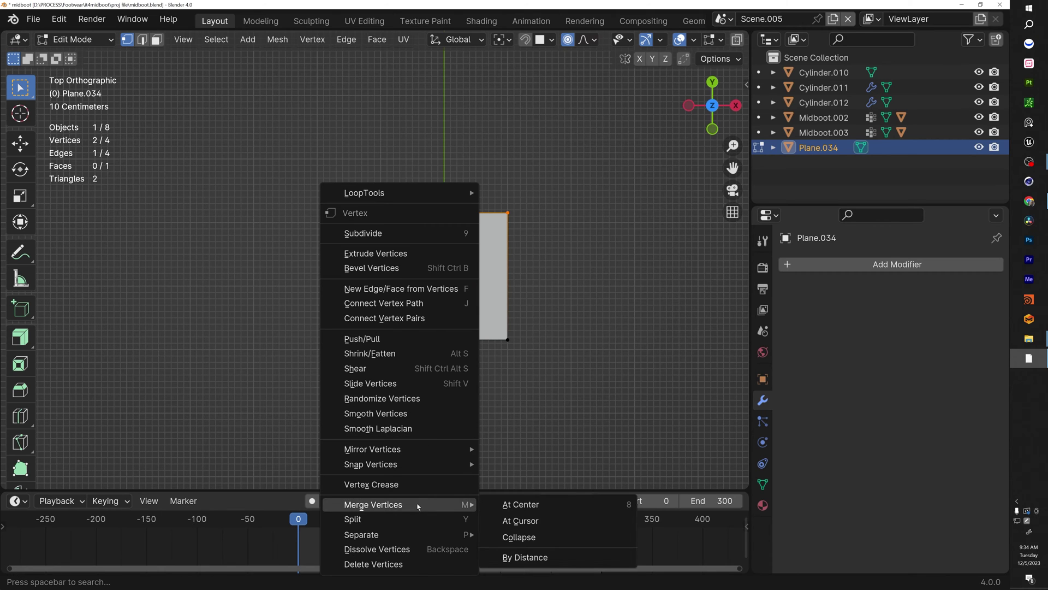
pyautogui.click(513, 503)
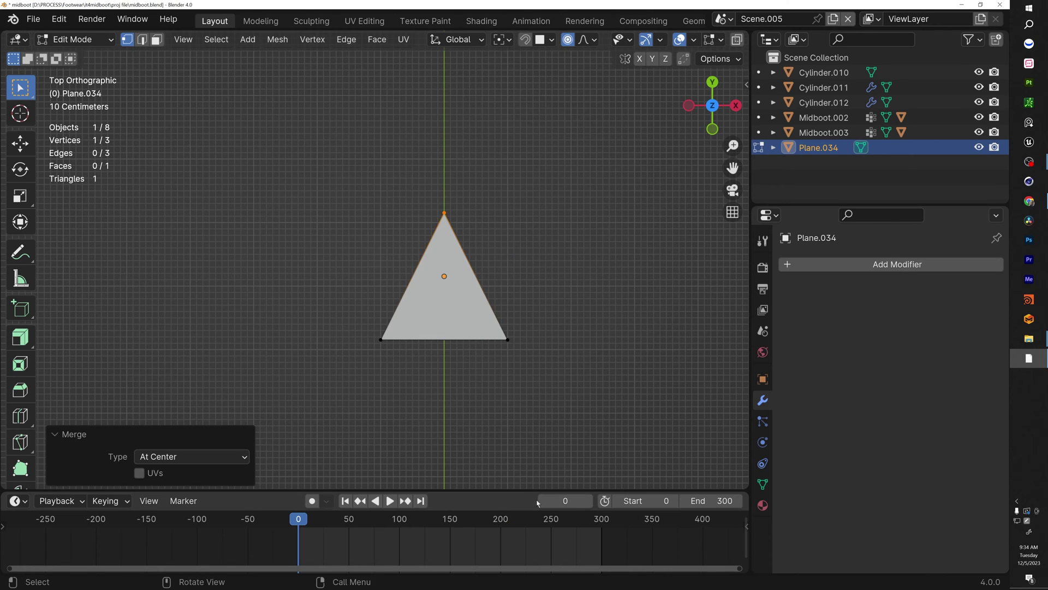
# - Bevel all three corner vertices of the triangle with a width of 0.132 m
pyautogui.moveTo(415, 305); pyautogui.dragTo(517, 297, button='middle')
pyautogui.scroll(1, 517, 299)
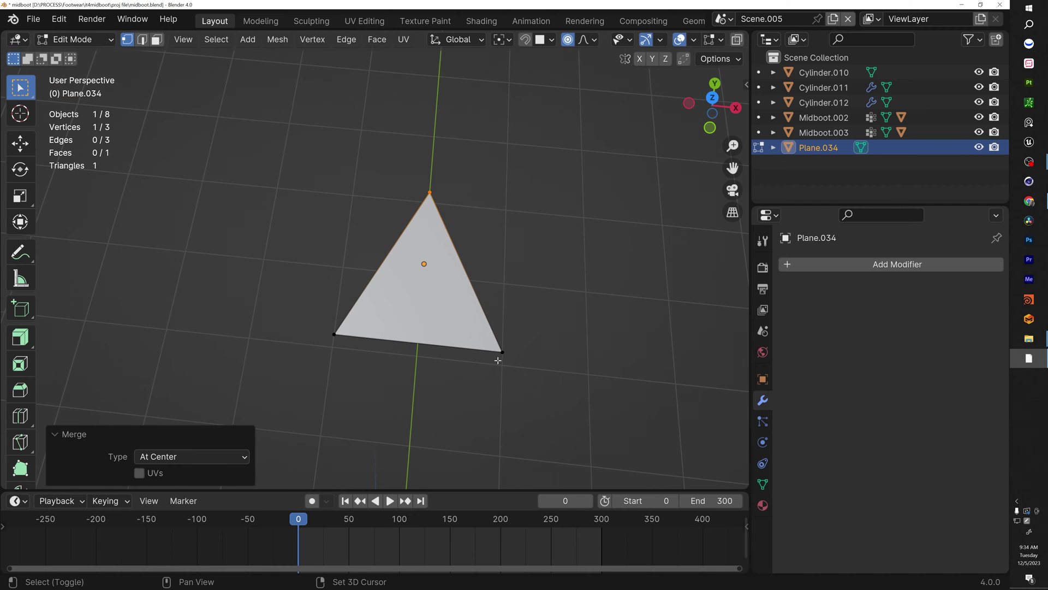
pyautogui.keyDown('shift'); pyautogui.click(499, 360); pyautogui.keyUp('shift')
pyautogui.keyDown('shift'); pyautogui.click(336, 337); pyautogui.keyUp('shift')
pyautogui.moveTo(435, 360); pyautogui.dragTo(449, 340, button='middle')
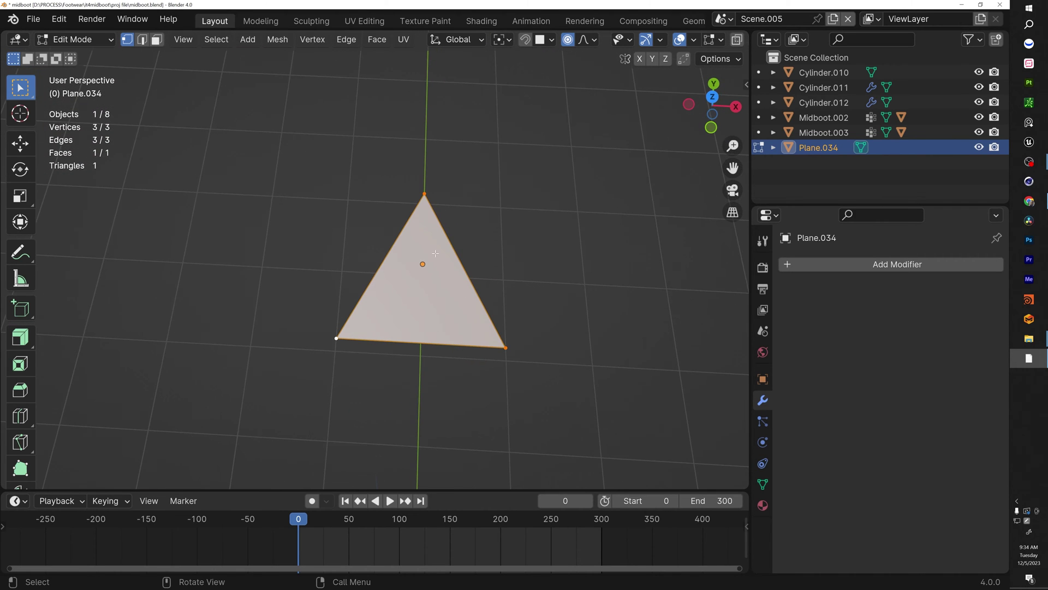
pyautogui.moveTo(436, 253); pyautogui.dragTo(427, 234, button='middle')
pyautogui.hotkey('ctrl', 'shift', 'b')
pyautogui.click(87, 195)
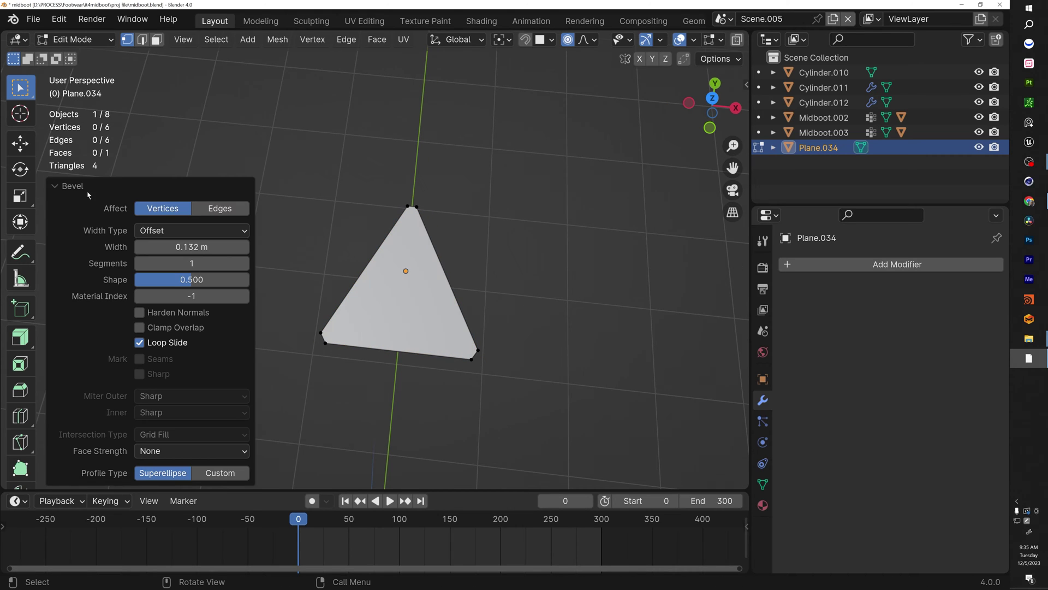
# - Set the triangle's corner bevel to 4 segments and return to Object Mode
pyautogui.click(86, 189)
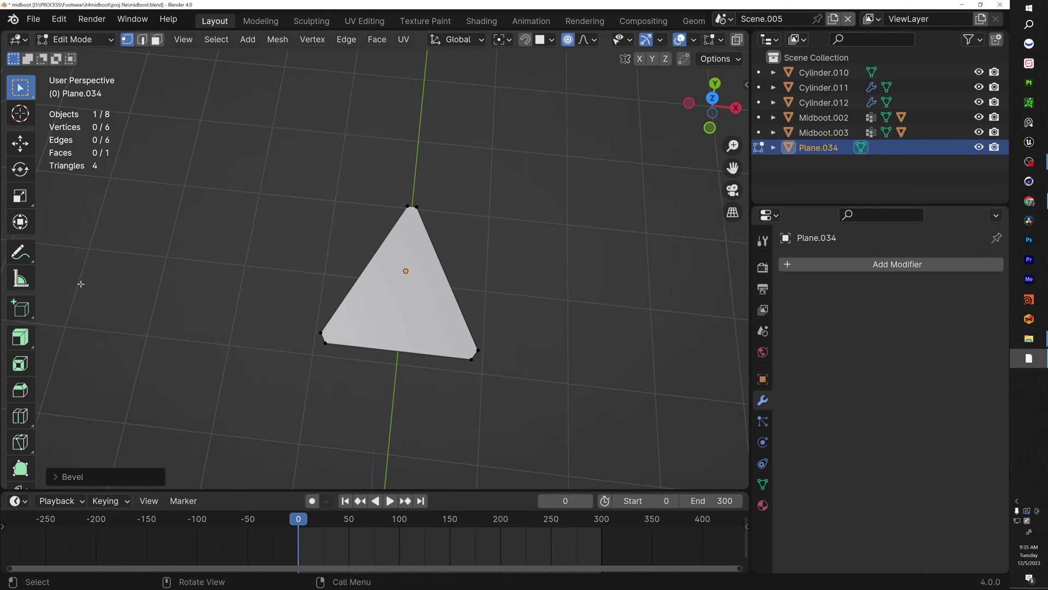
pyautogui.click(60, 476)
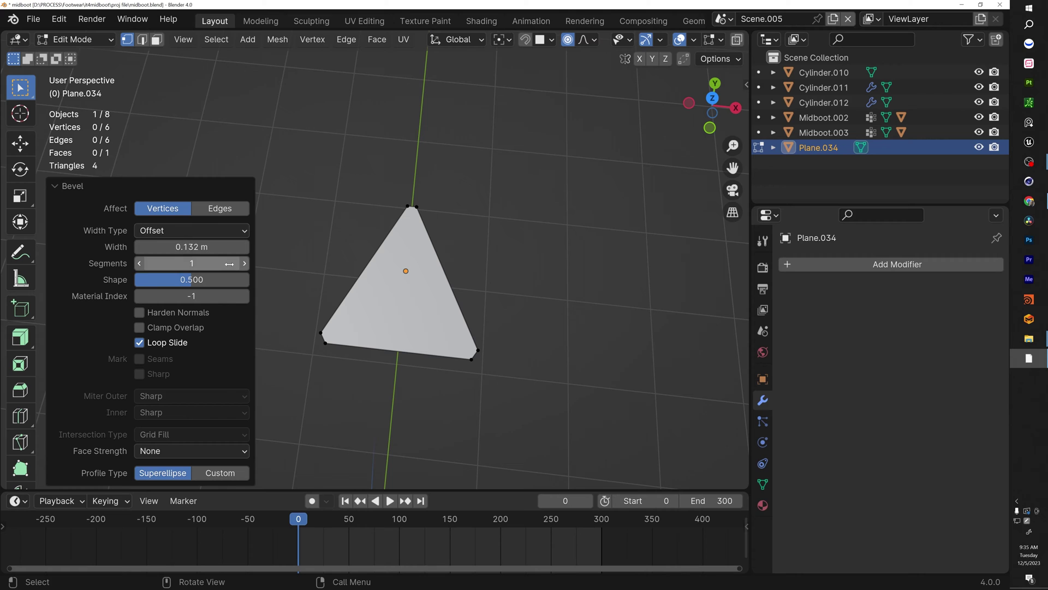
pyautogui.click(246, 263)
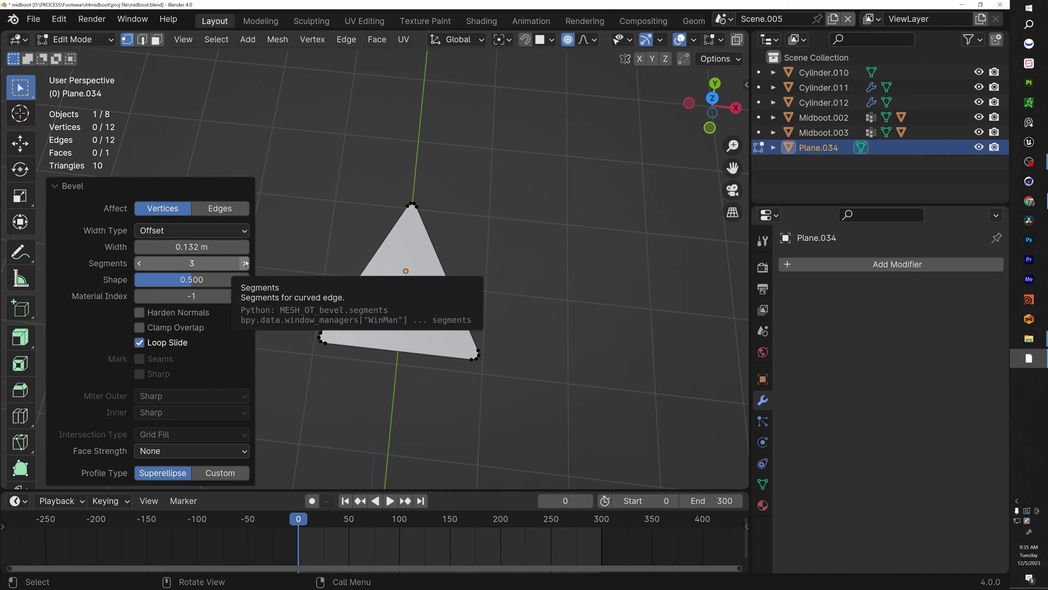
pyautogui.click(246, 263)
pyautogui.press('Tab')
# - Add an Array modifier to the rounded triangle with a count of 10 and a relative X factor of 1.03
pyautogui.scroll(-4, 339, 333)
pyautogui.keyDown('shift'); pyautogui.moveTo(409, 302); pyautogui.dragTo(418, 343, button='middle'); pyautogui.keyUp('shift')
pyautogui.click(932, 262)
pyautogui.click(775, 315)
pyautogui.scroll(2, 419, 344)
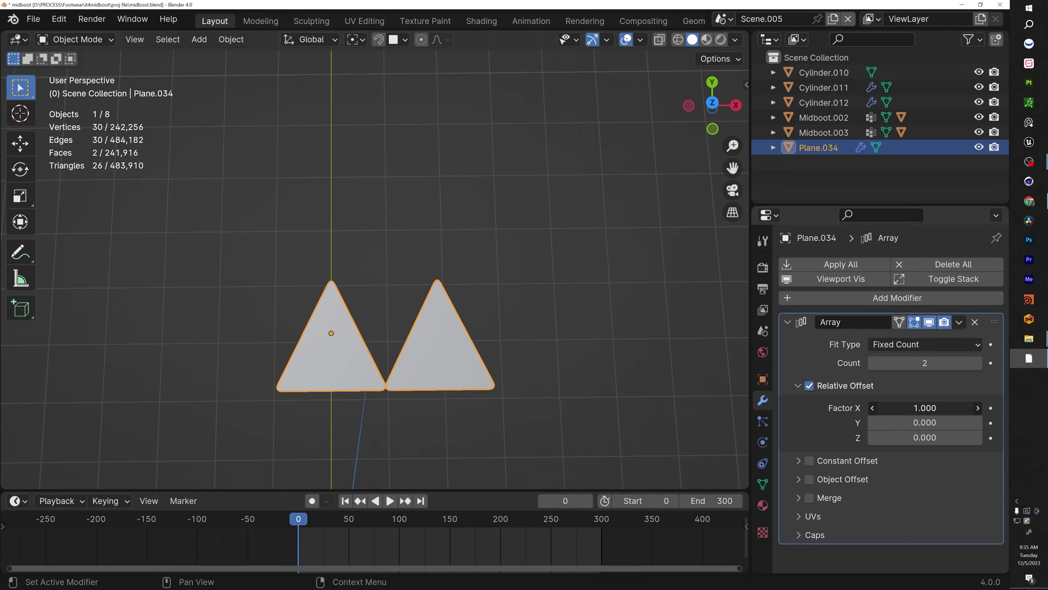
pyautogui.moveTo(925, 408)
pyautogui.mouseDown()
pyautogui.moveTo(889, 408)
pyautogui.moveTo(949, 408)
pyautogui.moveTo(927, 408)
pyautogui.mouseUp()
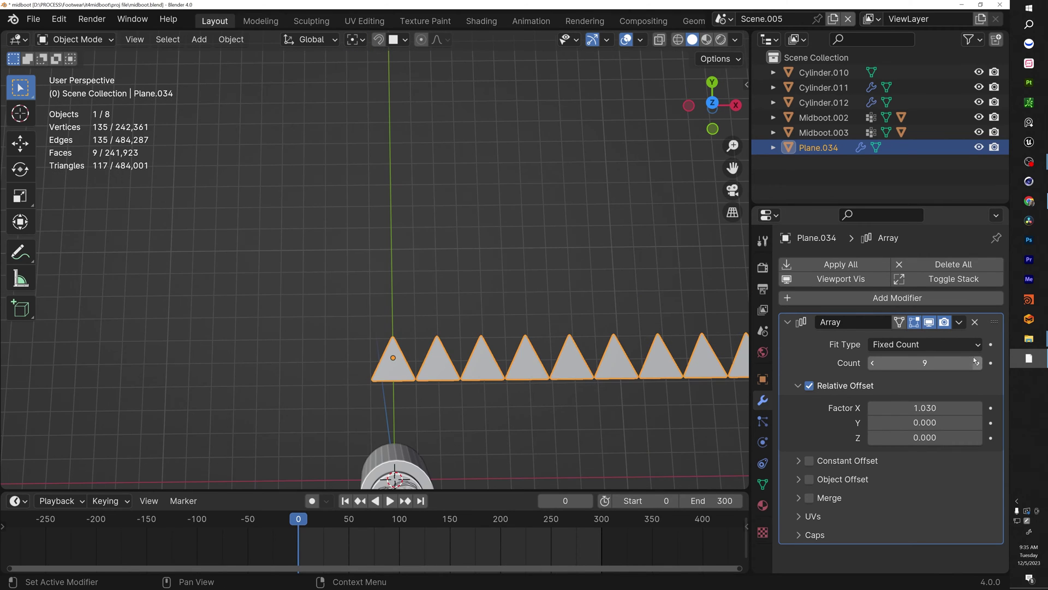
pyautogui.click(977, 362)
# - Add a second Array modifier with a count of 10 and relative factors of -0.06 in X and 1.13 in Y
pyautogui.click(815, 298)
pyautogui.click(815, 300)
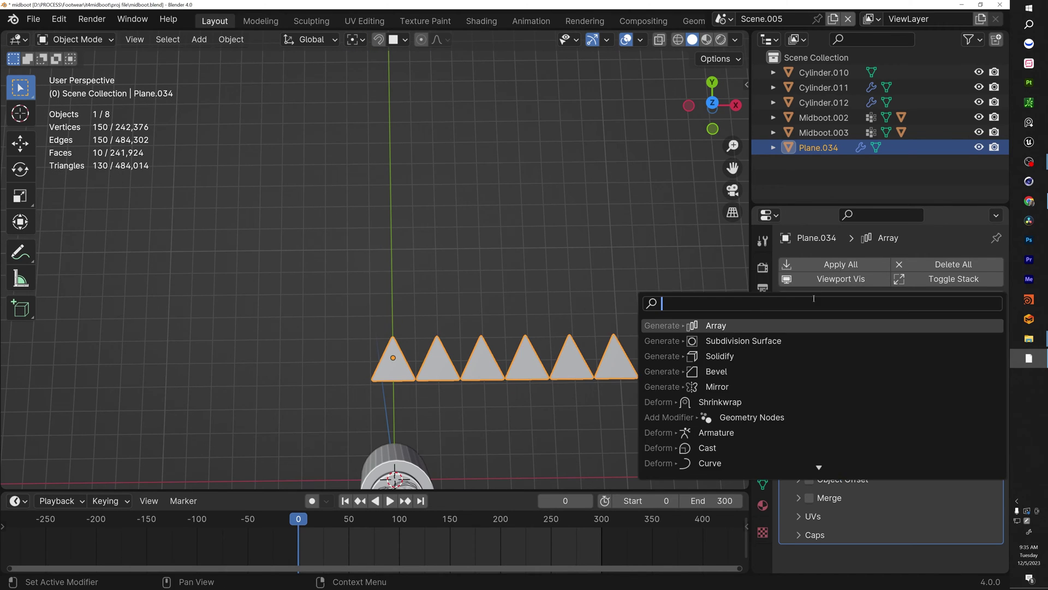
pyautogui.click(785, 330)
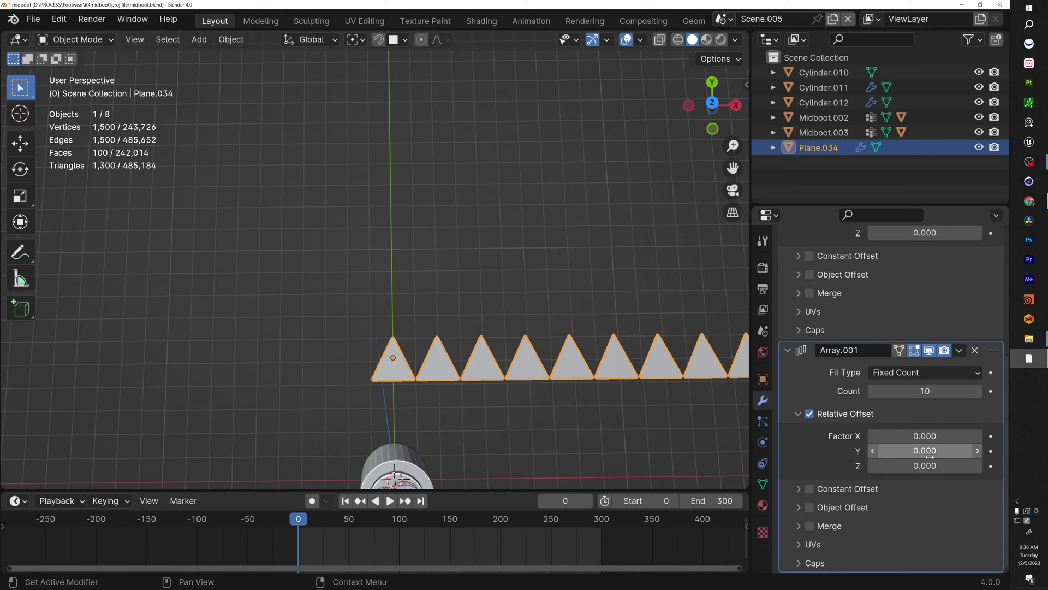
pyautogui.press('BackSpace')
pyautogui.moveTo(925, 451)
pyautogui.mouseDown()
pyautogui.moveTo(965, 450)
pyautogui.moveTo(921, 435)
pyautogui.mouseUp()
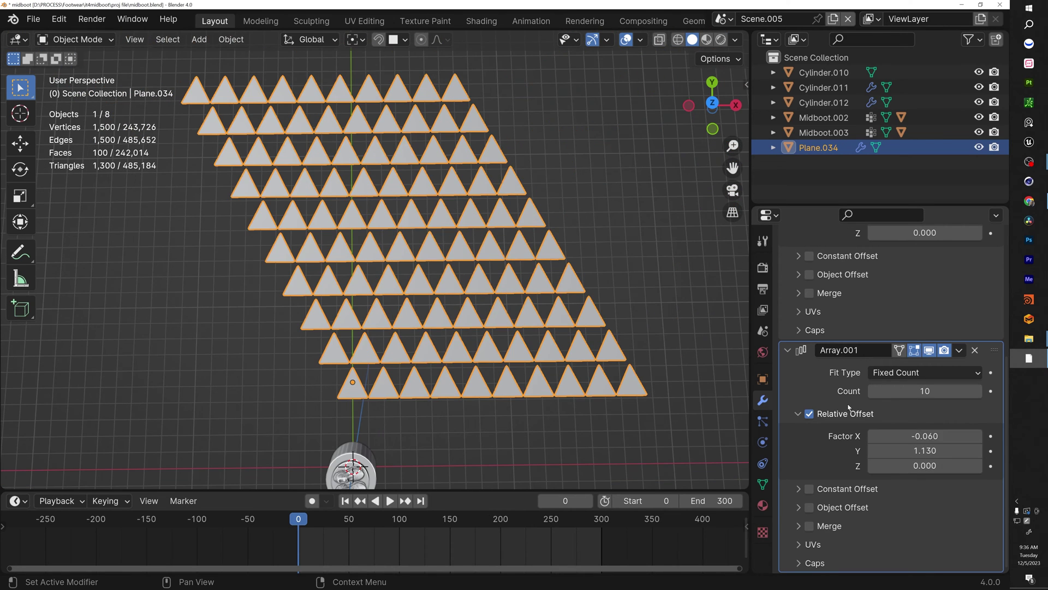
# - Set the first Array modifier's count to 30 and its relative X factor to 1.12, then collapse it
pyautogui.scroll(7, 929, 393)
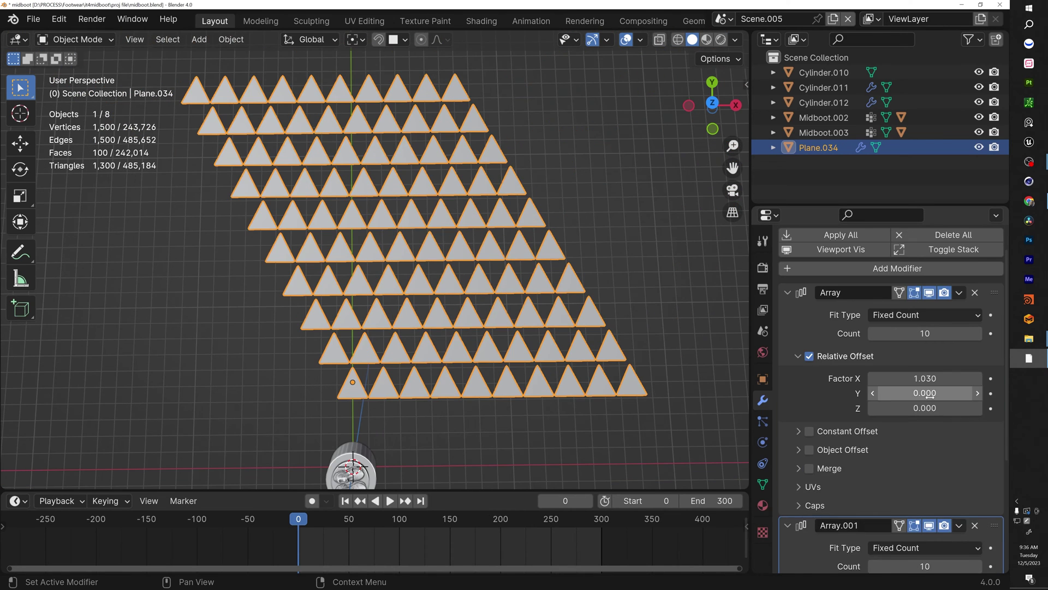
pyautogui.moveTo(925, 363); pyautogui.dragTo(953, 362)
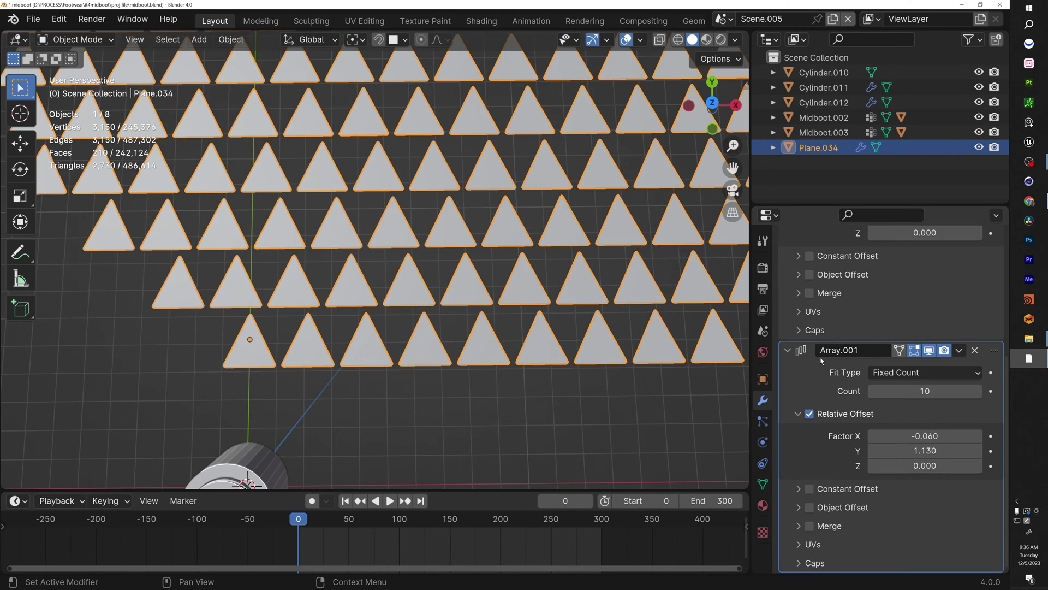
pyautogui.scroll(6, 788, 352)
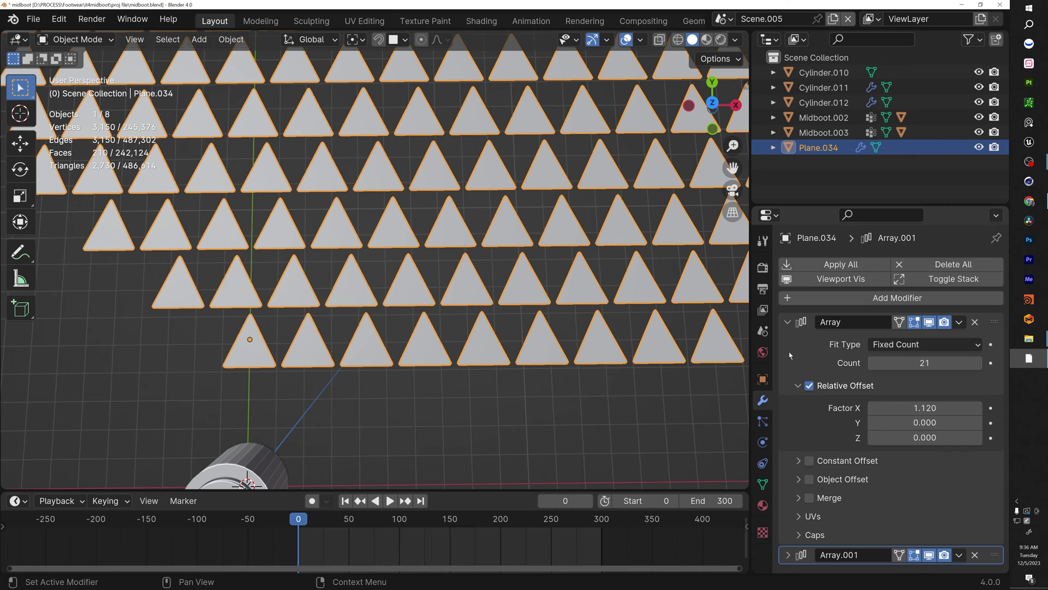
pyautogui.click(788, 323)
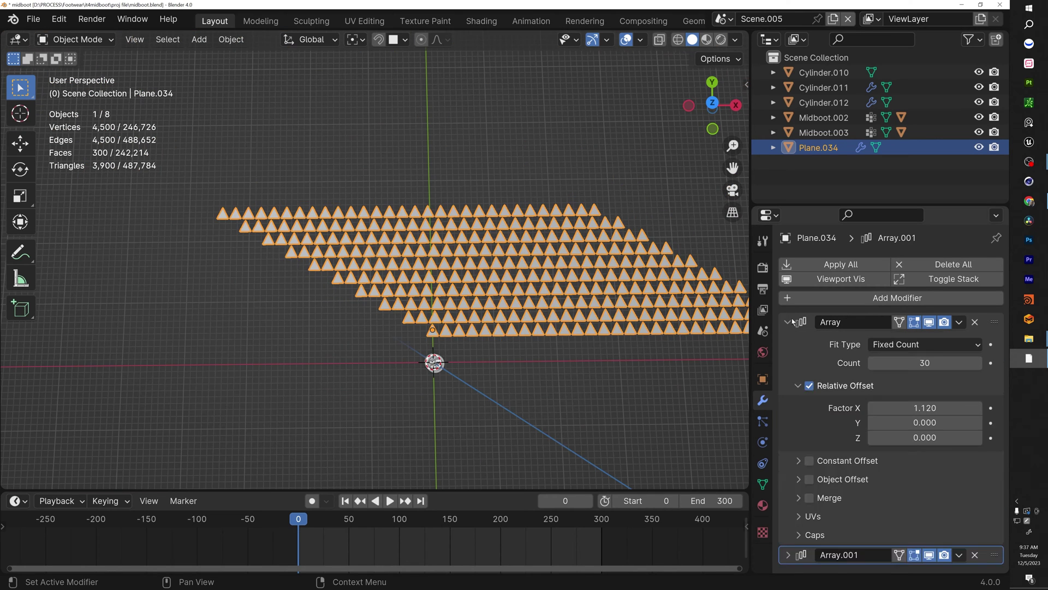
pyautogui.click(789, 322)
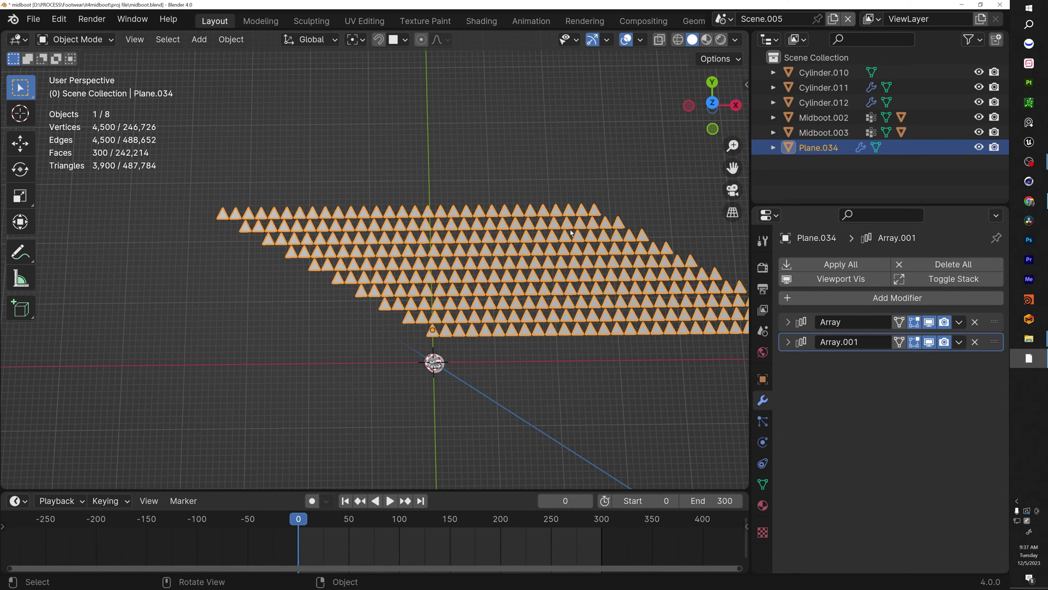
# - Scale the triangle grid down uniformly to about 0.091
pyautogui.press('s')
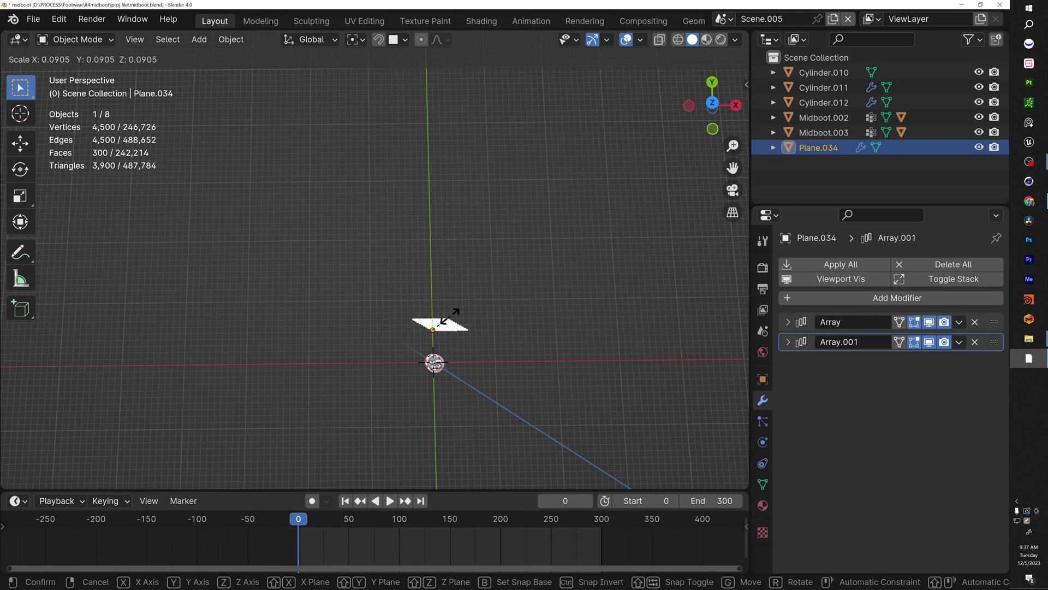
pyautogui.click(444, 316)
pyautogui.scroll(3, 440, 329)
pyautogui.moveTo(440, 330); pyautogui.dragTo(546, 306, button='middle')
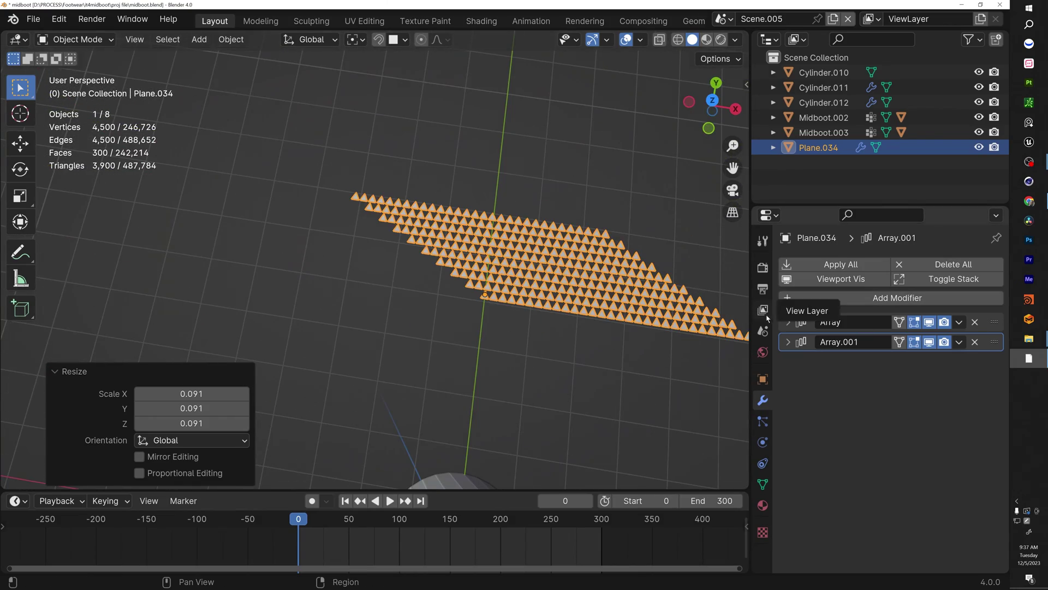
pyautogui.moveTo(491, 423); pyautogui.dragTo(606, 377, button='middle')
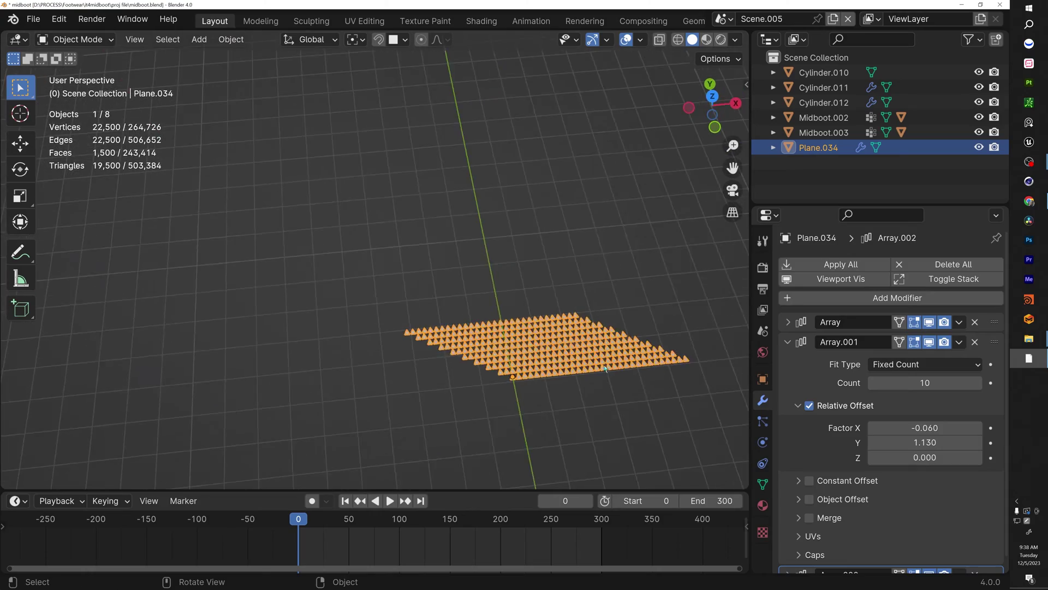
# - Duplicate the turntable's thin round base about 6.52 m along Y and scale it about 20 times along Z into a tall cylinder
pyautogui.scroll(6, 543, 362)
pyautogui.scroll(-3, 543, 362)
pyautogui.moveTo(489, 370)
pyautogui.mouseDown(button='middle')
pyautogui.moveTo(519, 367)
pyautogui.moveTo(369, 320)
pyautogui.moveTo(336, 271)
pyautogui.moveTo(519, 330)
pyautogui.mouseUp(button='middle')
pyautogui.keyDown('shift'); pyautogui.moveTo(429, 273); pyautogui.dragTo(462, 346, button='middle'); pyautogui.keyUp('shift')
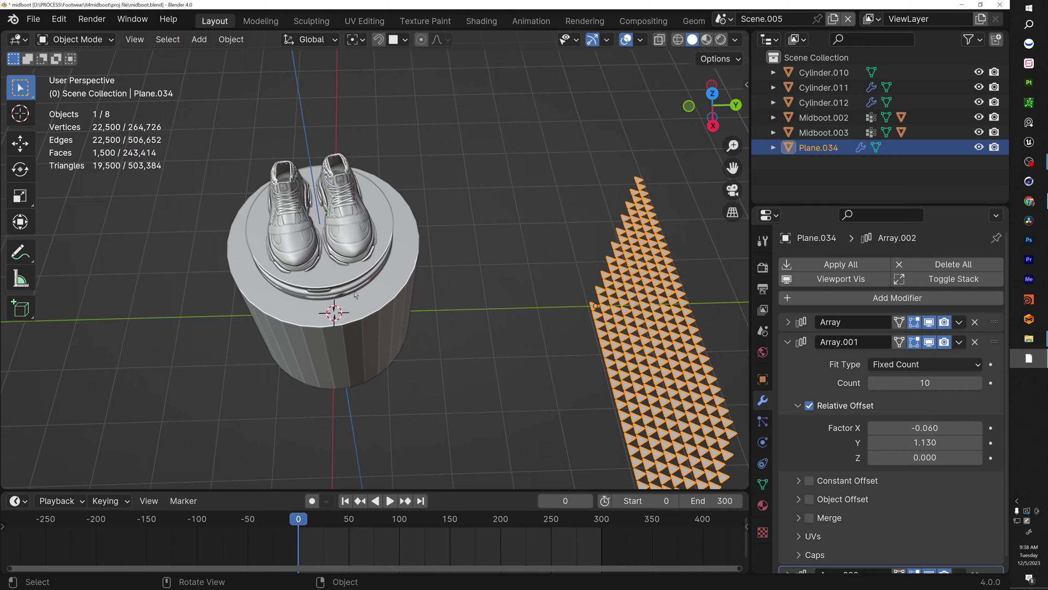
pyautogui.click(354, 295)
pyautogui.click(354, 295)
pyautogui.moveTo(355, 295); pyautogui.dragTo(292, 235, button='middle')
pyautogui.hotkey('shift', 'd')
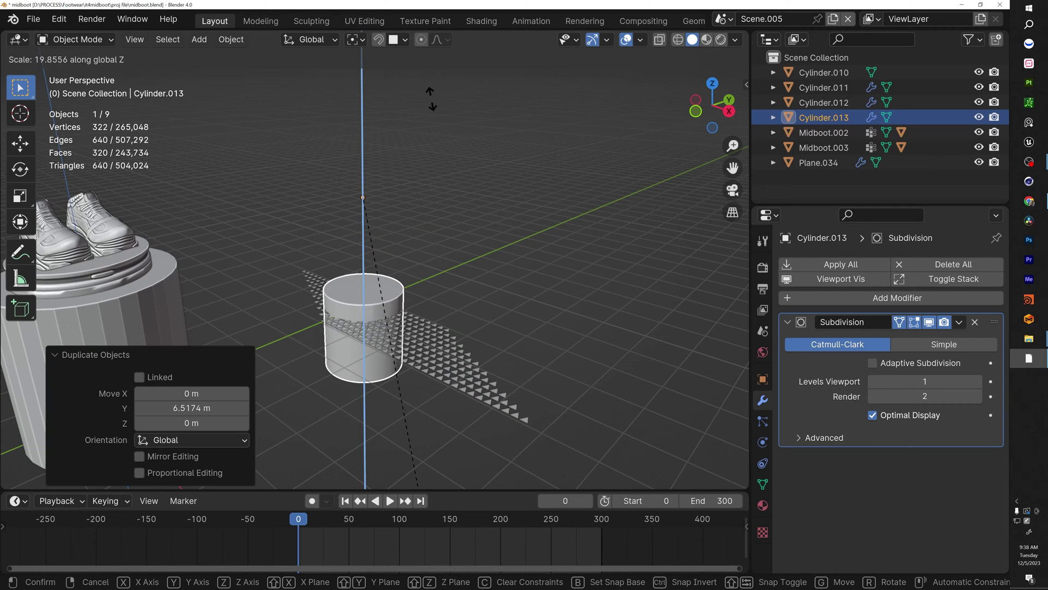
pyautogui.click(363, 197)
# - Set the second Array modifier's count to 20 and remove the Solidify modifier from the triangle grid
pyautogui.doubleClick(953, 382)
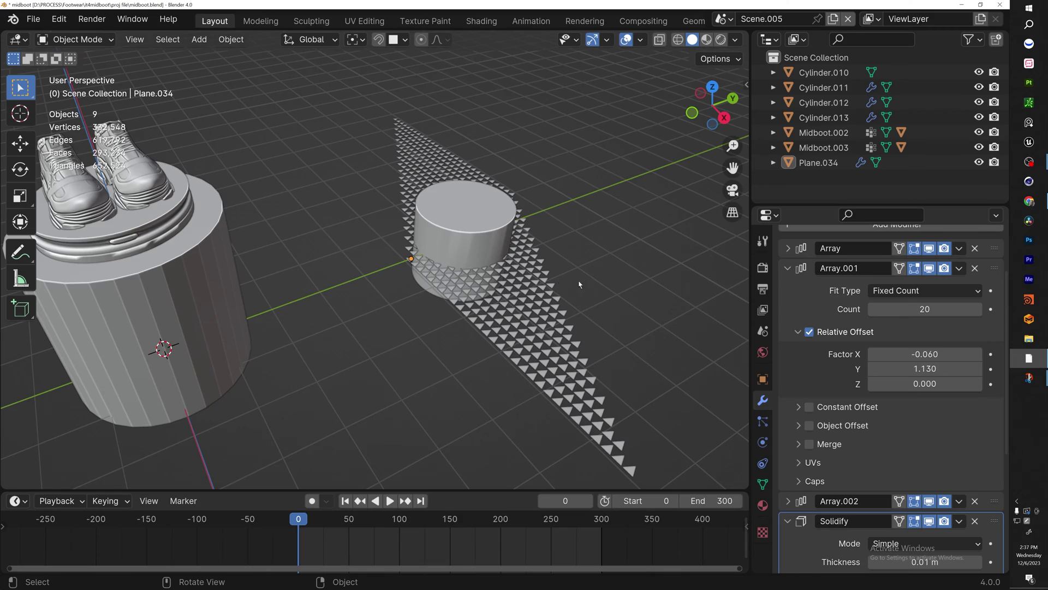
pyautogui.moveTo(579, 284); pyautogui.dragTo(426, 259, button='middle')
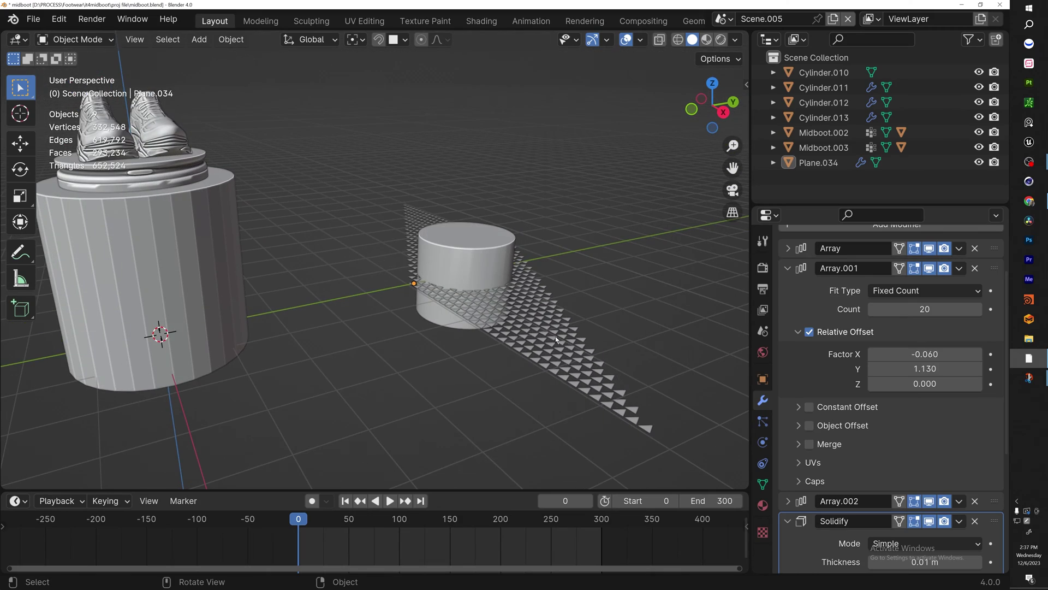
pyautogui.moveTo(555, 340); pyautogui.dragTo(568, 268, button='middle')
pyautogui.keyDown('shift'); pyautogui.moveTo(628, 432); pyautogui.dragTo(498, 359, button='middle'); pyautogui.keyUp('shift')
pyautogui.scroll(3, 498, 358)
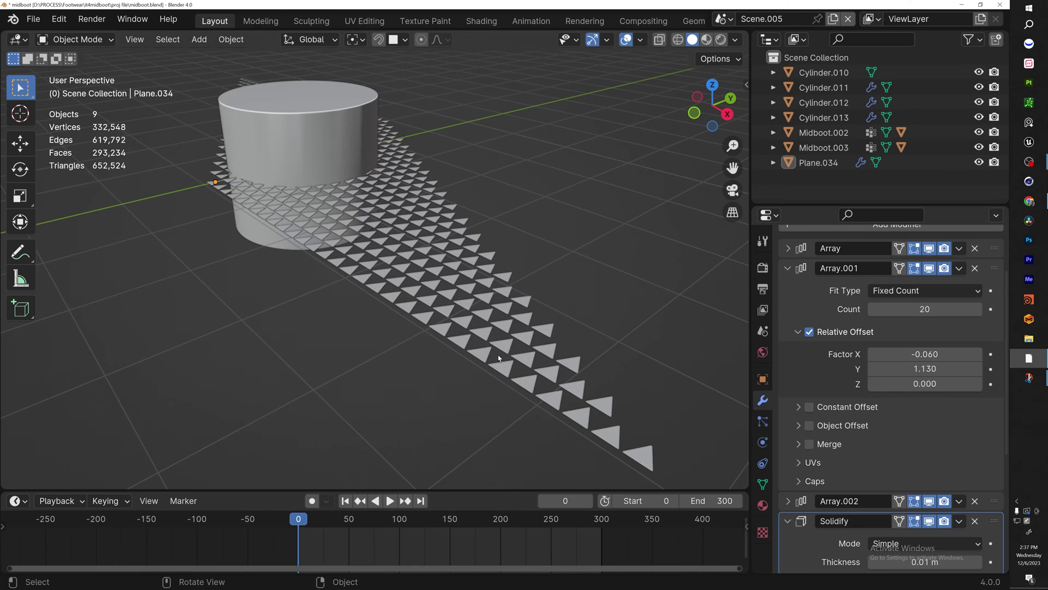
pyautogui.click(507, 343)
pyautogui.press('x')
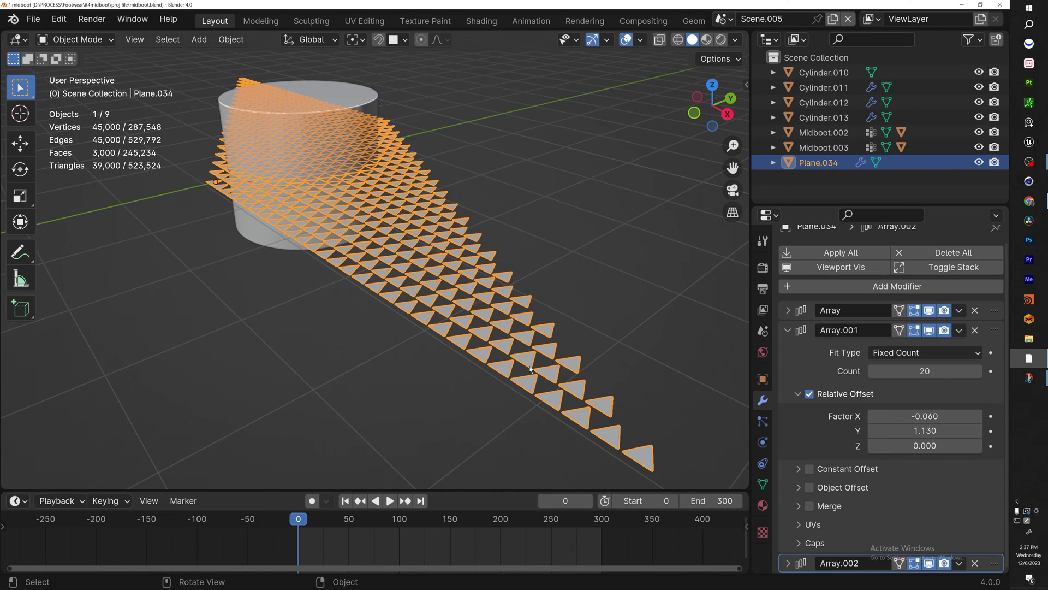
# - Add a Solidify modifier to the triangle grid with a thickness of 0.208 m
pyautogui.click(850, 290)
pyautogui.click(829, 294)
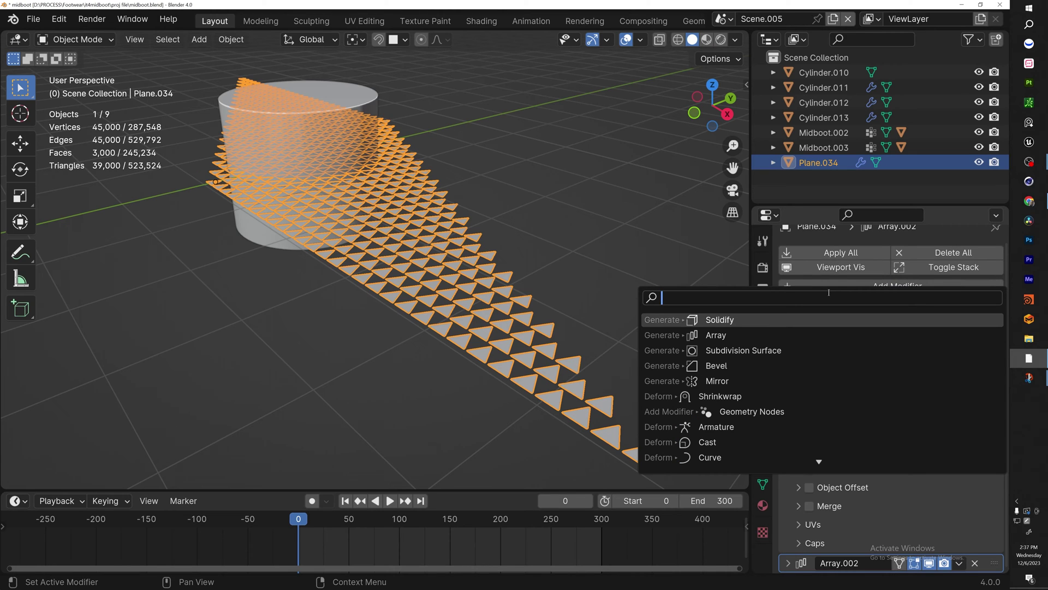
pyautogui.write('sp')
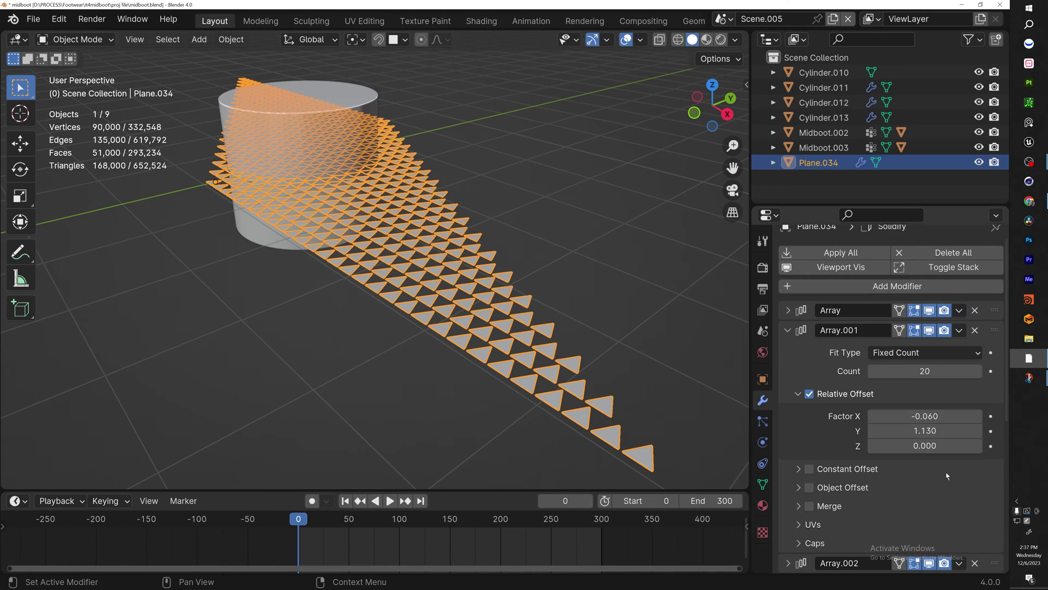
pyautogui.scroll(-6, 947, 475)
pyautogui.moveTo(584, 415); pyautogui.dragTo(600, 377, button='middle')
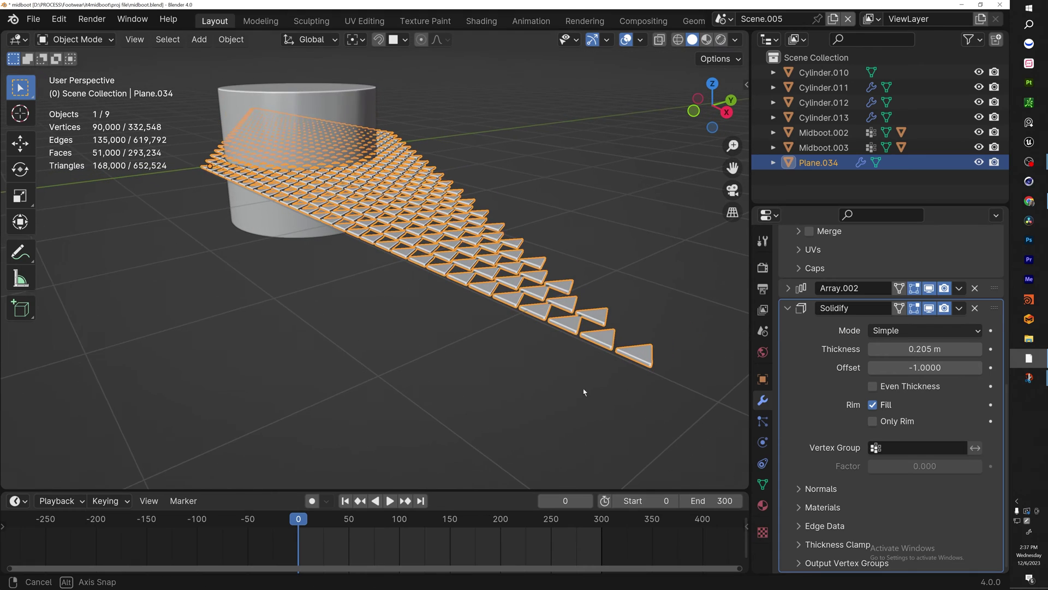
pyautogui.scroll(3, 608, 337)
pyautogui.moveTo(925, 349)
pyautogui.mouseDown()
pyautogui.moveTo(839, 349)
pyautogui.moveTo(926, 348)
pyautogui.mouseUp()
pyautogui.scroll(-5, 480, 314)
pyautogui.moveTo(481, 314)
pyautogui.keyDown('shift'); pyautogui.mouseDown(button='middle')
pyautogui.moveTo(467, 301)
pyautogui.moveTo(631, 379)
pyautogui.moveTo(523, 407)
pyautogui.moveTo(482, 334)
pyautogui.mouseUp(button='middle'); pyautogui.keyUp('shift')
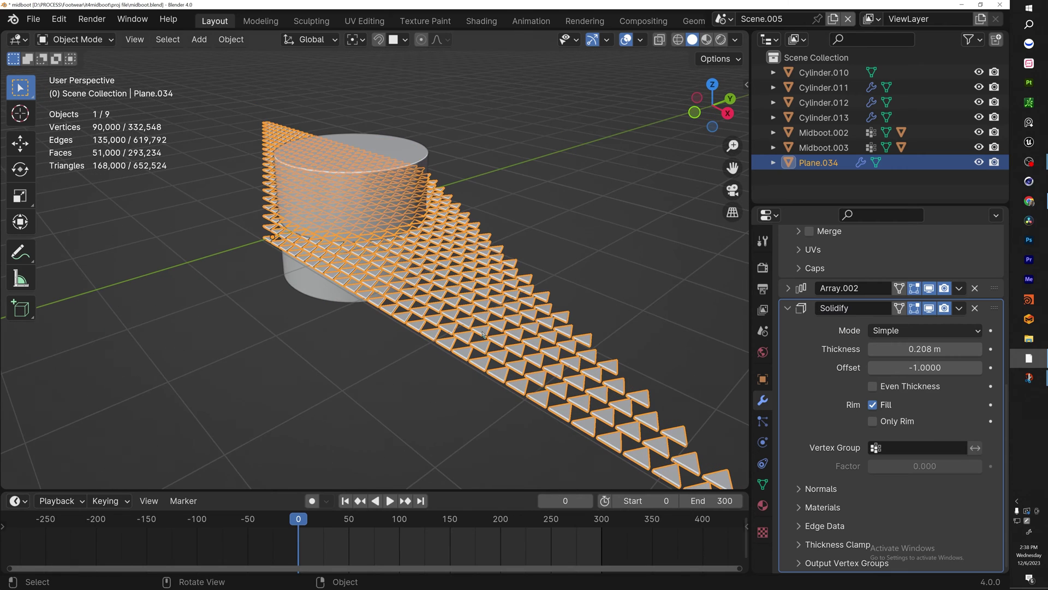
# - Cut the triangle grid to a round shape with Bool Tool's brush Intersect, using the tall cylinder as the active object
pyautogui.keyDown('shift'); pyautogui.click(414, 155); pyautogui.keyUp('shift')
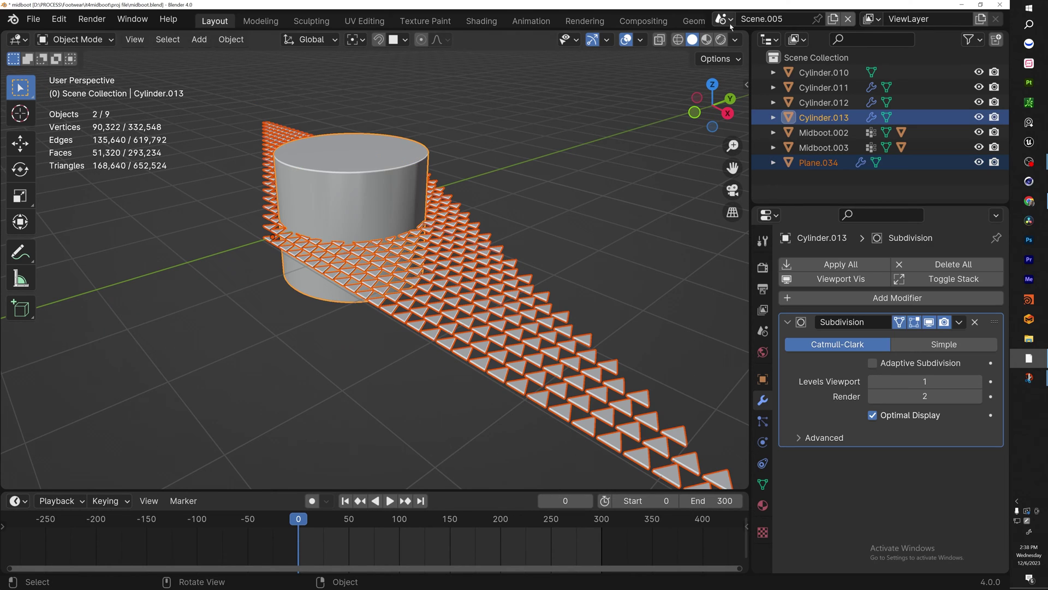
pyautogui.press('n')
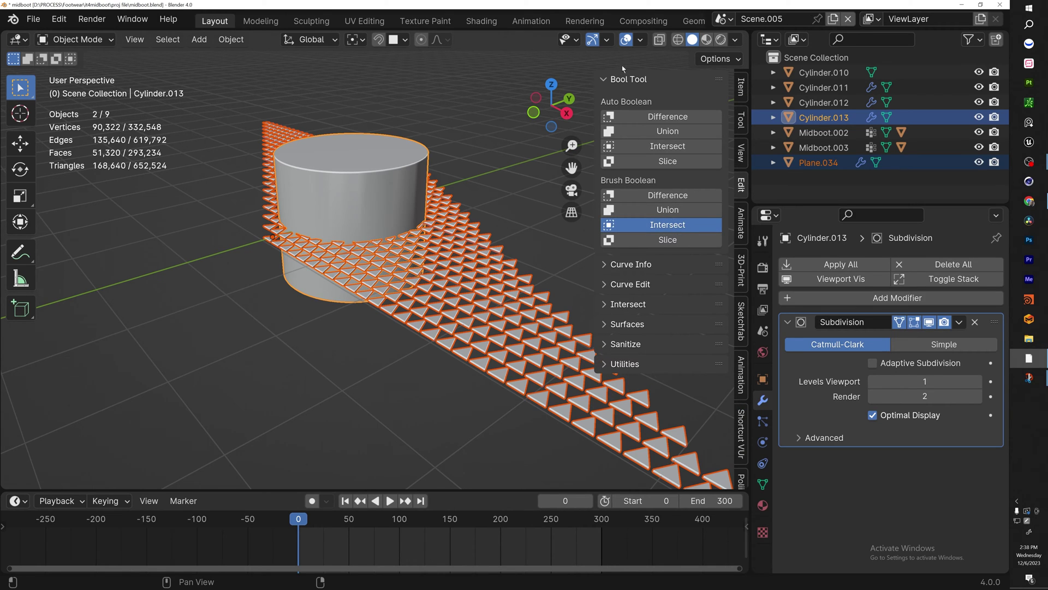
pyautogui.click(663, 225)
pyautogui.scroll(-2, 416, 257)
pyautogui.moveTo(416, 257)
pyautogui.mouseDown(button='middle')
pyautogui.moveTo(450, 405)
pyautogui.moveTo(543, 452)
pyautogui.moveTo(384, 390)
pyautogui.moveTo(379, 274)
pyautogui.mouseUp(button='middle')
pyautogui.scroll(6, 371, 240)
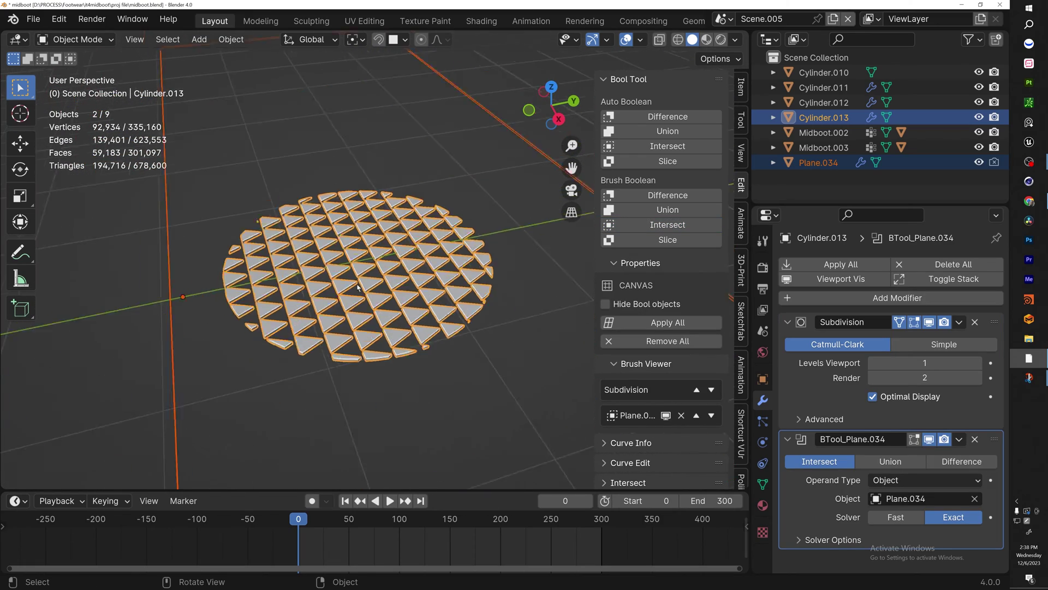
pyautogui.scroll(-4, 350, 275)
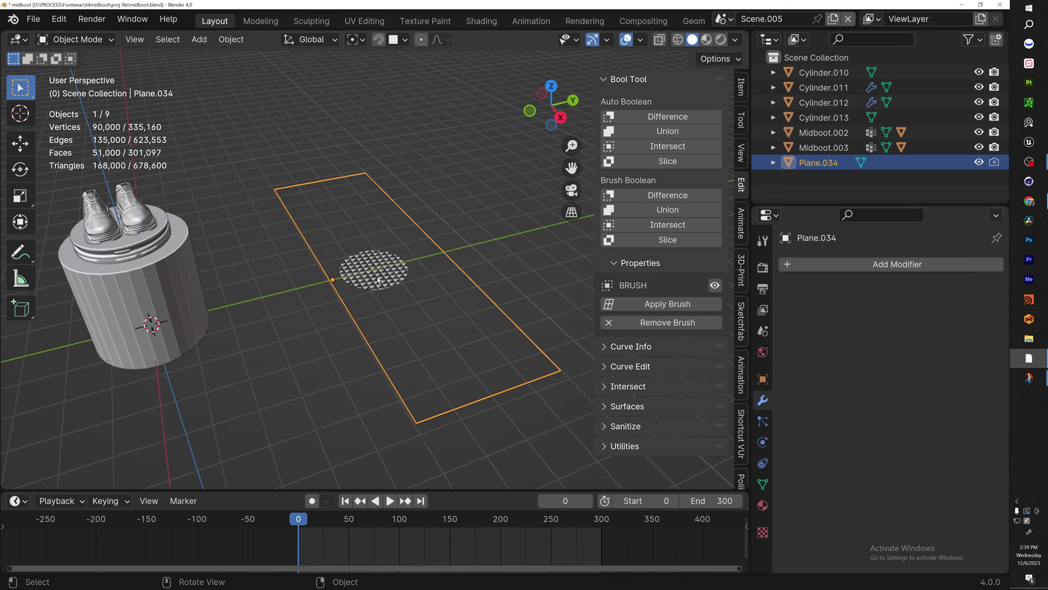
# - Delete the leftover rectangular triangle-grid brush and select the round triangle-patterned disc
pyautogui.scroll(2, 373, 290)
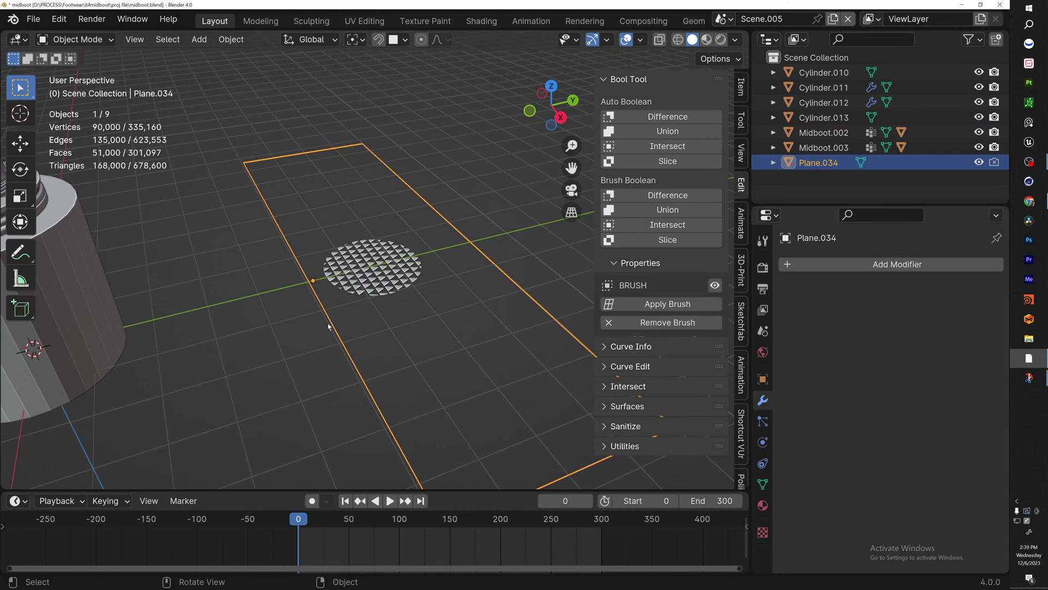
pyautogui.press('Delete')
pyautogui.click(383, 279)
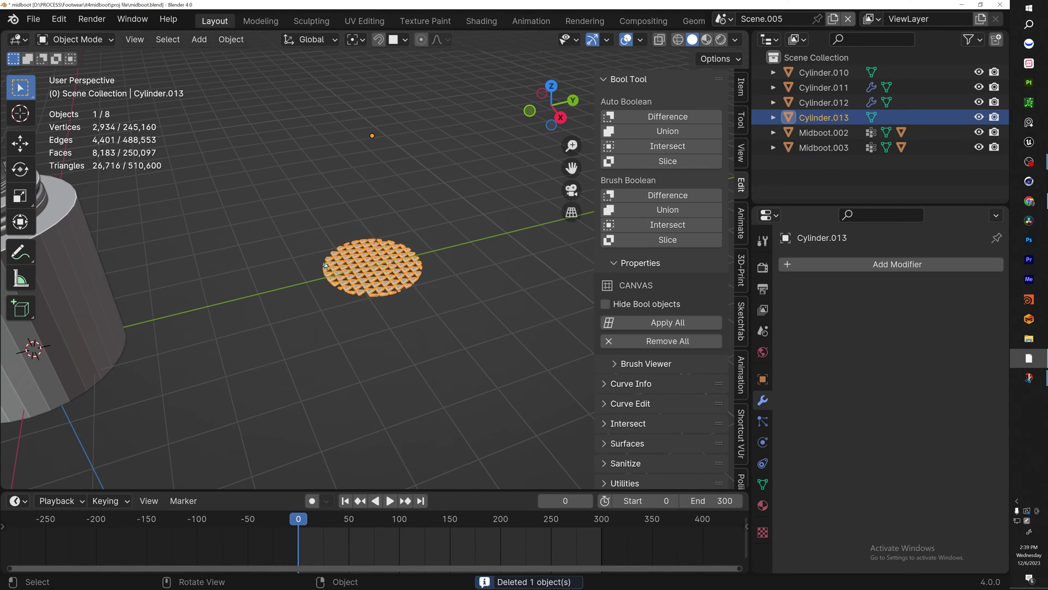
# - Move the round triangle disc about -6.52 m along Y to centre it on the turntable
pyautogui.moveTo(383, 280); pyautogui.dragTo(419, 312, button='middle')
pyautogui.scroll(6, 383, 283)
pyautogui.moveTo(382, 283)
pyautogui.mouseDown(button='middle')
pyautogui.moveTo(451, 332)
pyautogui.moveTo(486, 275)
pyautogui.moveTo(386, 293)
pyautogui.mouseUp(button='middle')
pyautogui.scroll(-3, 404, 283)
pyautogui.press('KP_7')
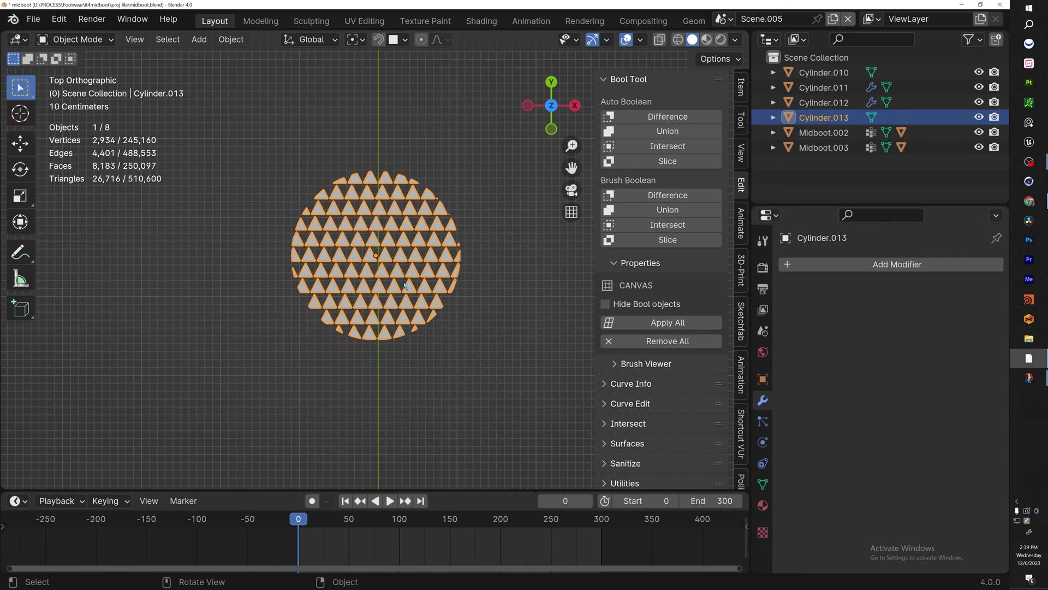
pyautogui.press('Home')
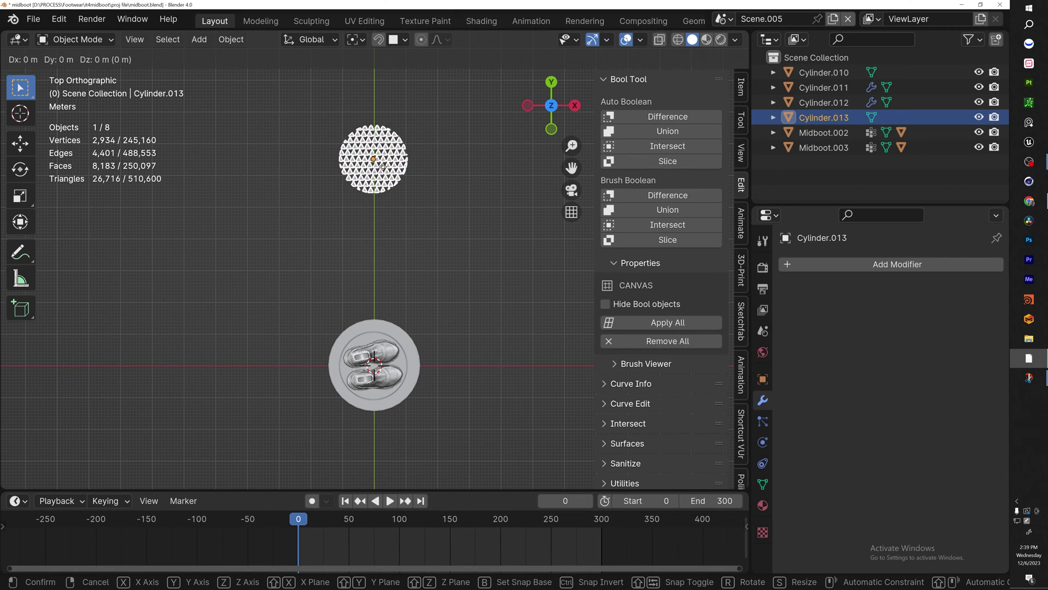
pyautogui.press('g')
pyautogui.press('y')
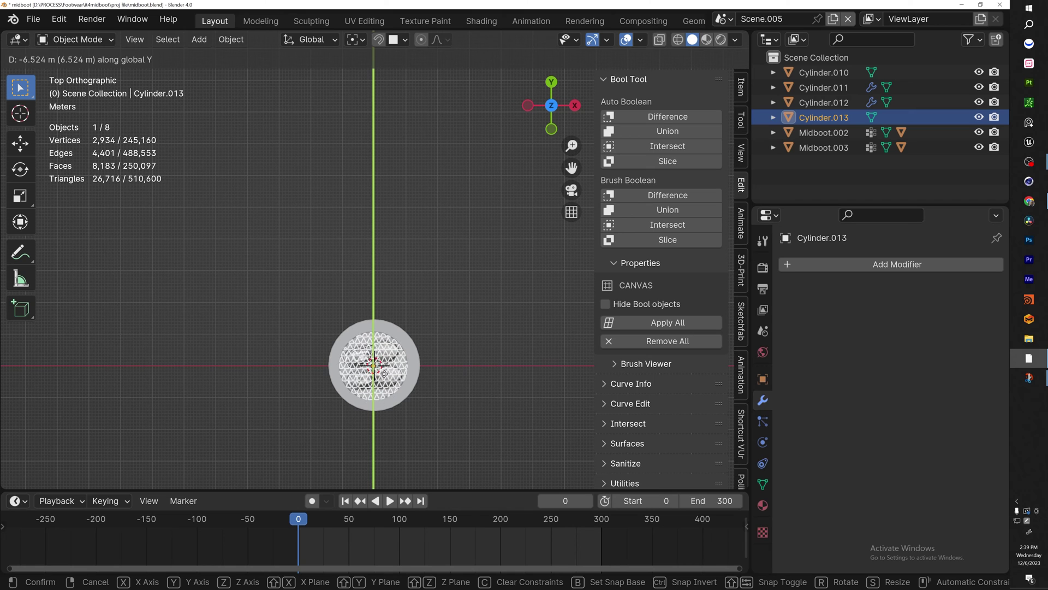
pyautogui.click(384, 373)
pyautogui.press('KP_Decimal')
pyautogui.press('g')
pyautogui.press('y')
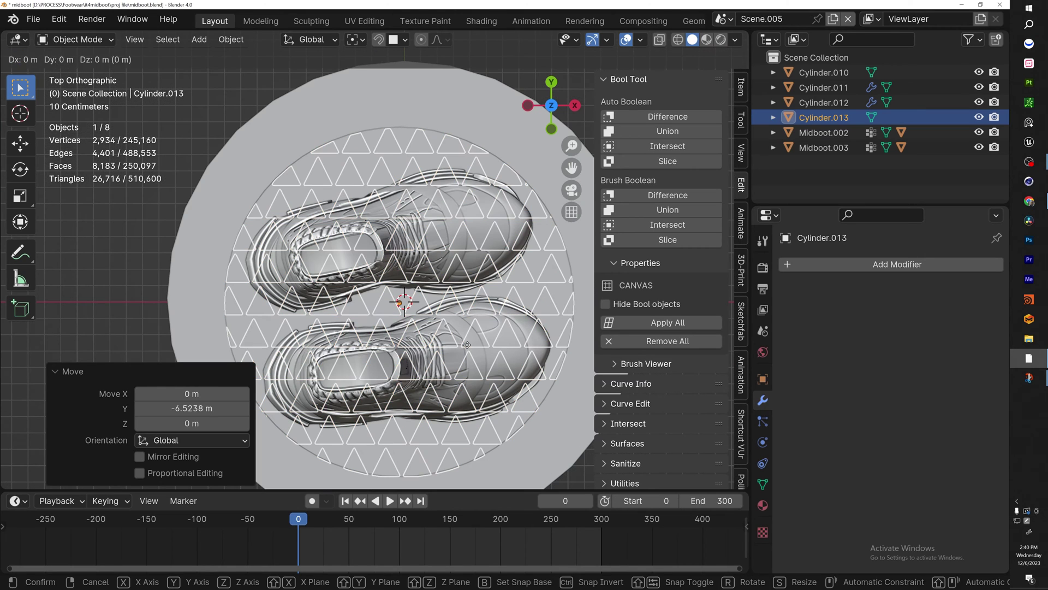
pyautogui.click(466, 344)
# - Raise the triangle disc about 3.02 m along Z to the turntable's top surface
pyautogui.moveTo(466, 344); pyautogui.dragTo(377, 352, button='middle')
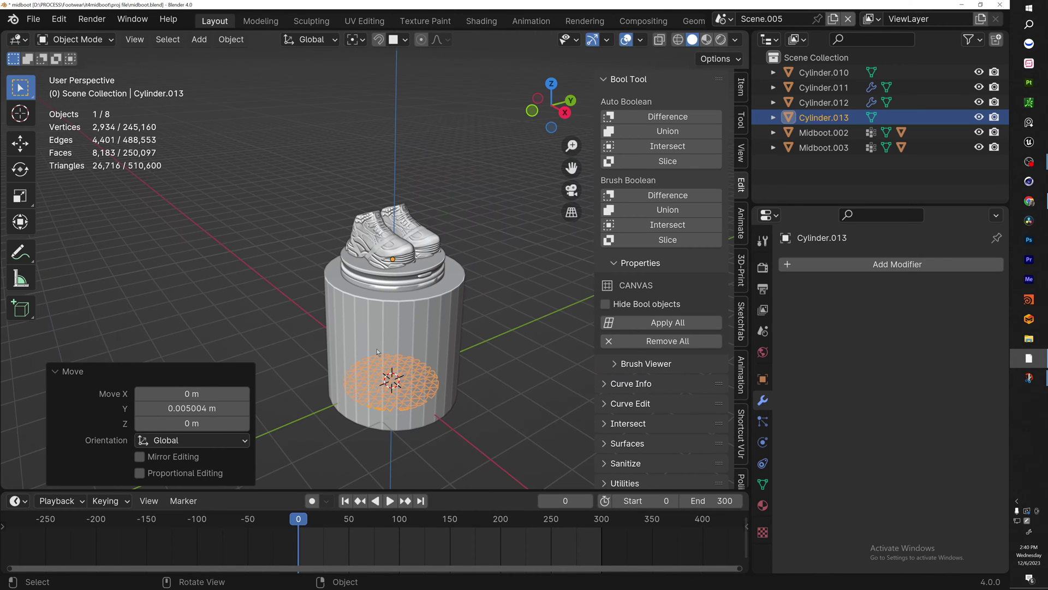
pyautogui.press('g')
pyautogui.press('z')
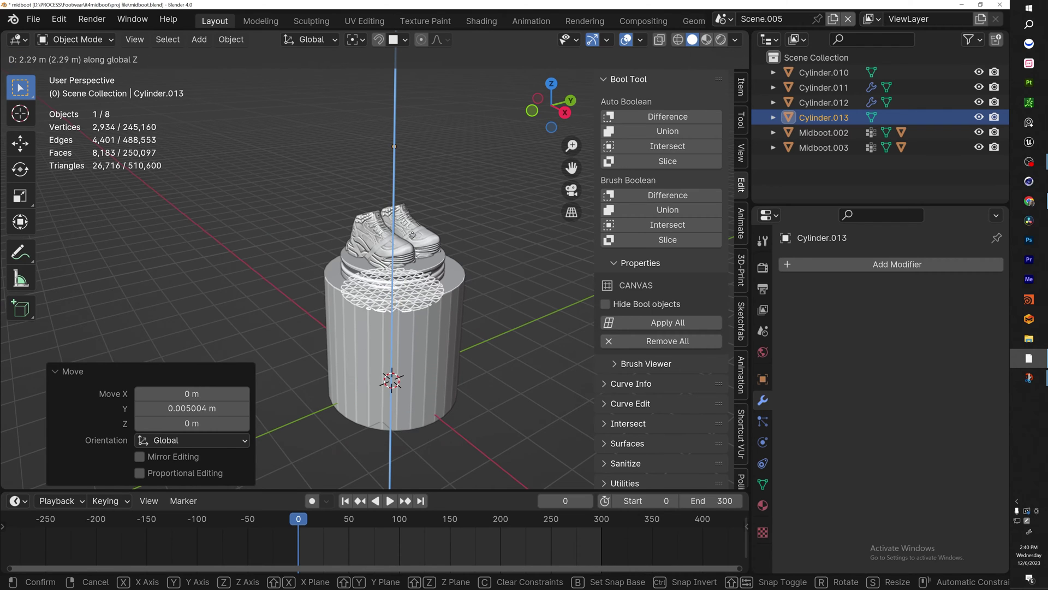
pyautogui.click(412, 205)
pyautogui.scroll(5, 407, 235)
pyautogui.scroll(-2, 408, 240)
pyautogui.scroll(4, 407, 245)
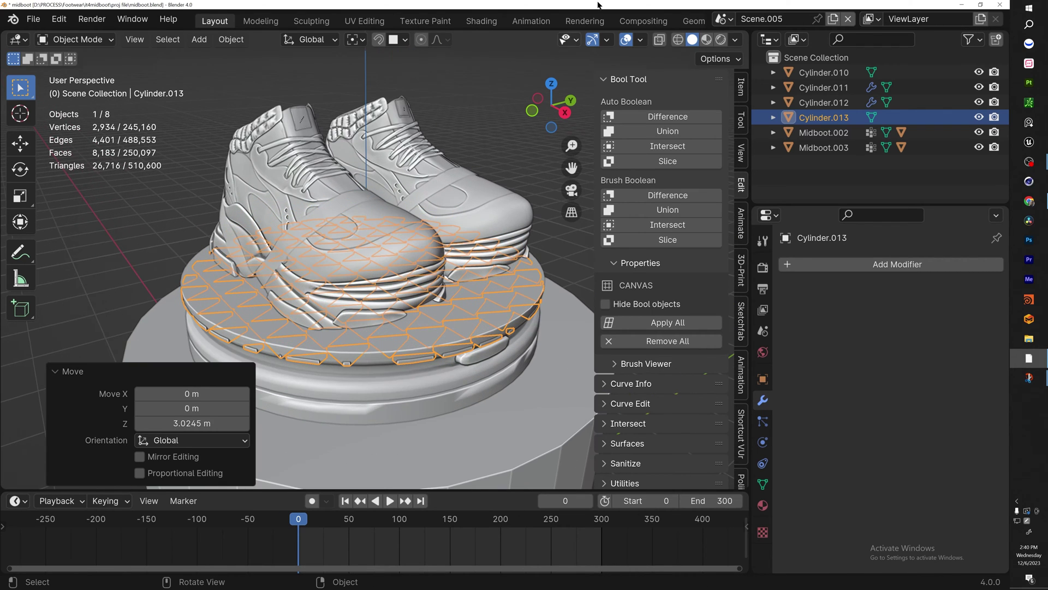
# - Set the solid viewport shading colour to Random so each object has its own colour
pyautogui.click(737, 40)
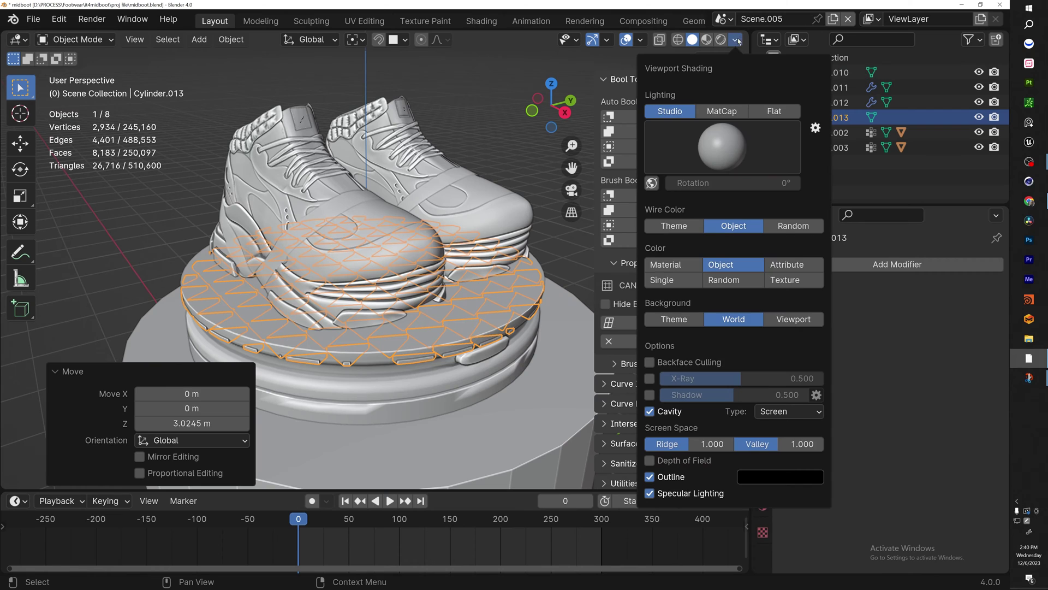
pyautogui.click(745, 278)
pyautogui.moveTo(485, 352); pyautogui.dragTo(450, 314, button='middle')
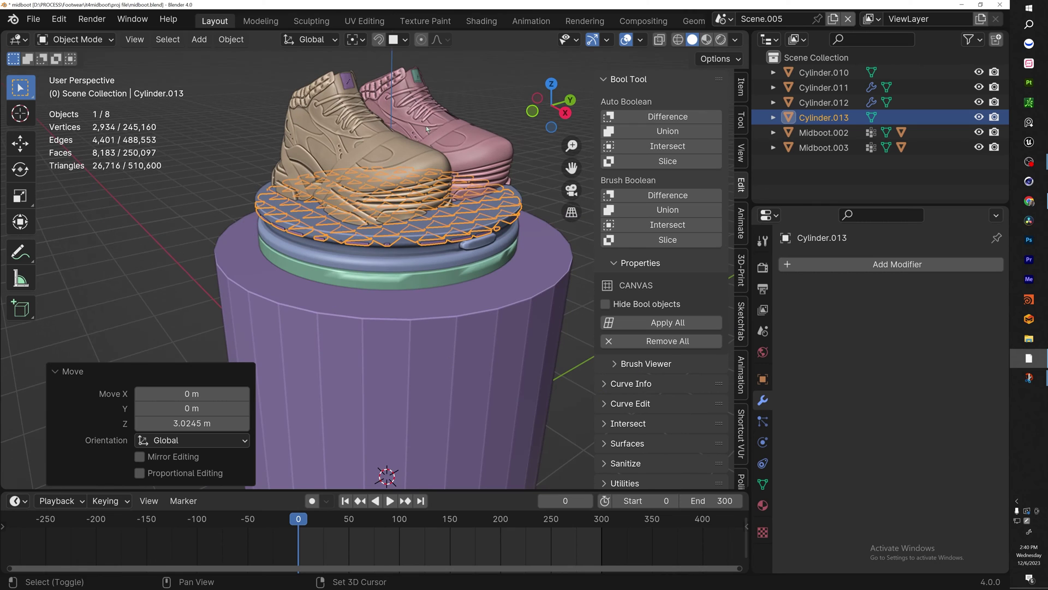
# - Fine-tune the triangle disc's height along Z and rescale it to fit the turntable's top as a slightly raised inlay
pyautogui.scroll(4, 384, 310)
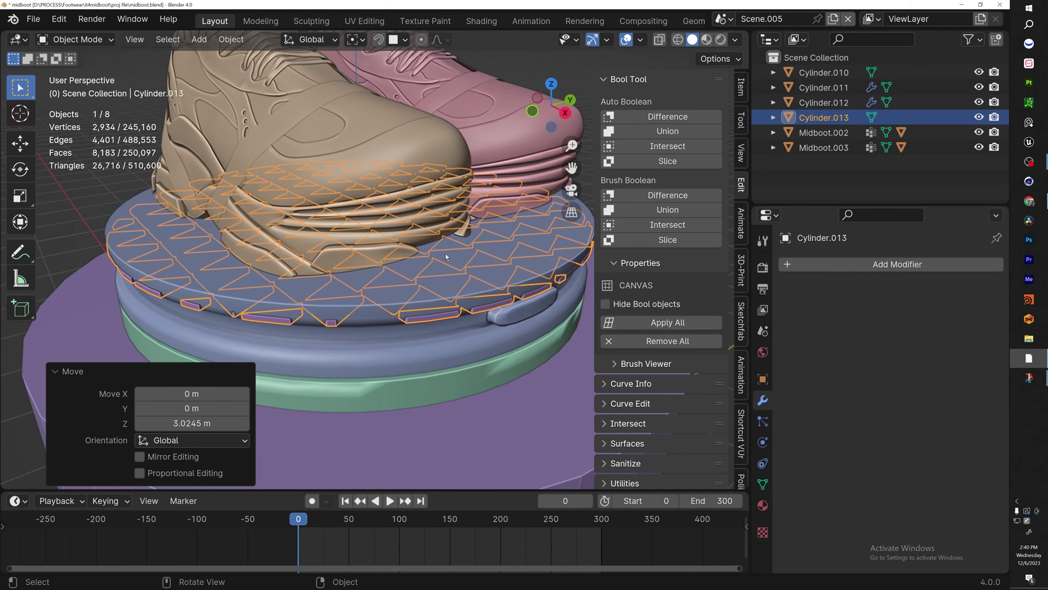
pyautogui.press('g')
pyautogui.press('z')
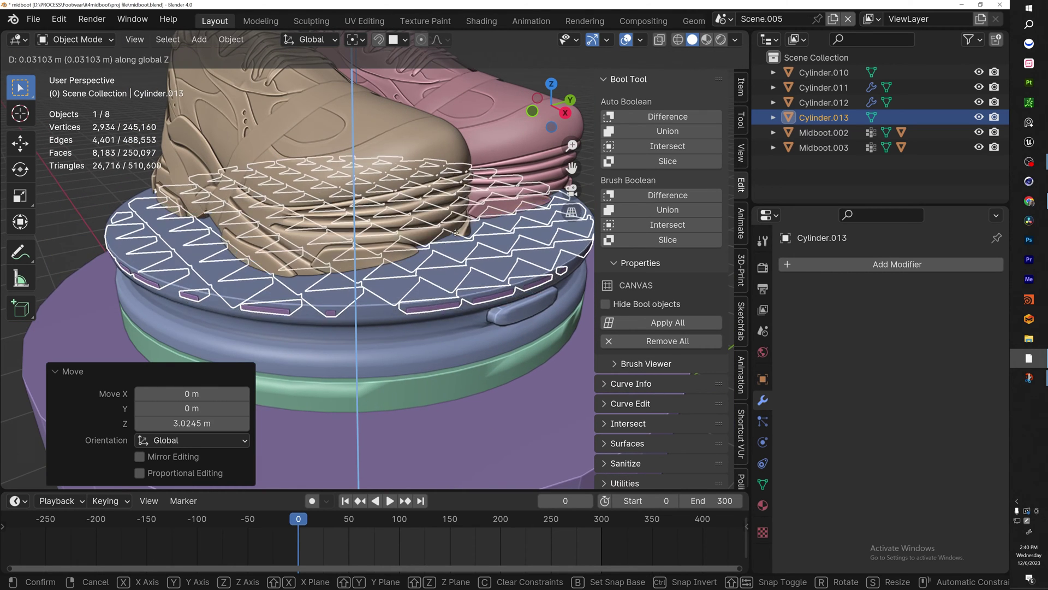
pyautogui.click(455, 222)
pyautogui.moveTo(295, 294); pyautogui.dragTo(406, 195, button='middle')
pyautogui.press('s')
pyautogui.click(472, 284)
pyautogui.press('g')
pyautogui.press('z')
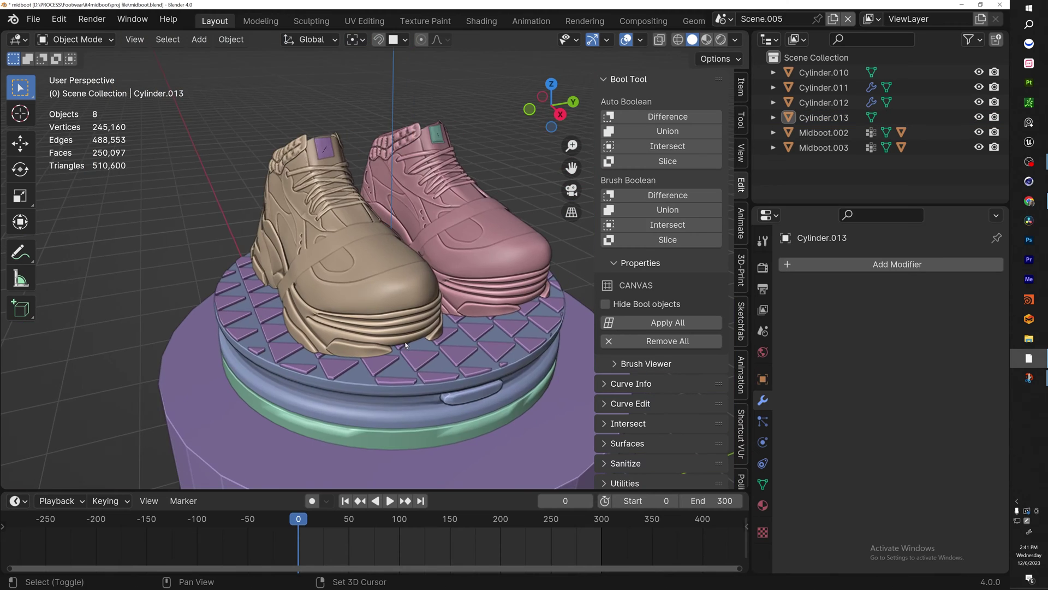
# - Add an area light at the origin and raise it about 6.68 m along Z above the shoes
pyautogui.scroll(-10, 382, 313)
pyautogui.keyDown('shift'); pyautogui.moveTo(381, 313); pyautogui.dragTo(454, 341, button='middle'); pyautogui.keyUp('shift')
pyautogui.moveTo(454, 341); pyautogui.dragTo(330, 261, button='middle')
pyautogui.scroll(2, 329, 262)
pyautogui.hotkey('shift', 'a')
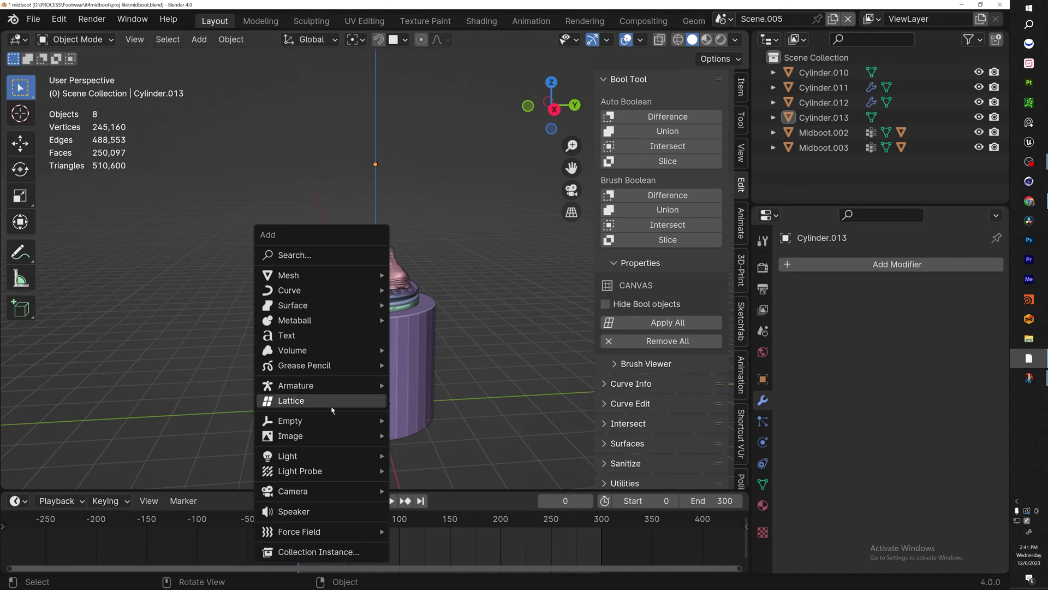
pyautogui.moveTo(349, 455)
pyautogui.click(456, 507)
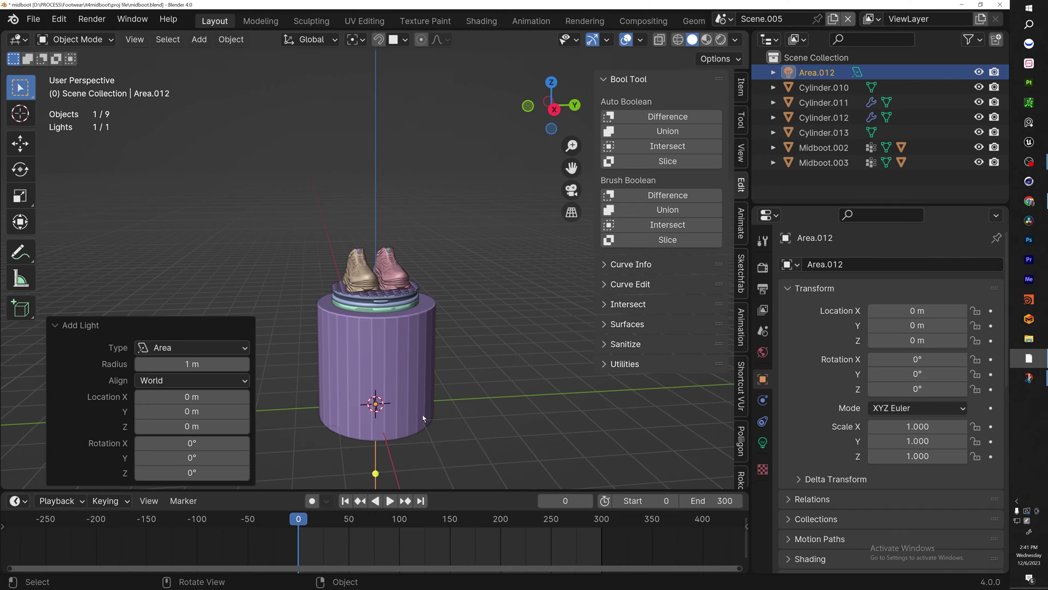
pyautogui.press('g')
pyautogui.press('z')
pyautogui.click(418, 131)
# - Duplicate the area light about -3.35 m along Y and rotate the copy about 56° around X towards the shoes
pyautogui.hotkey('shift', 'd')
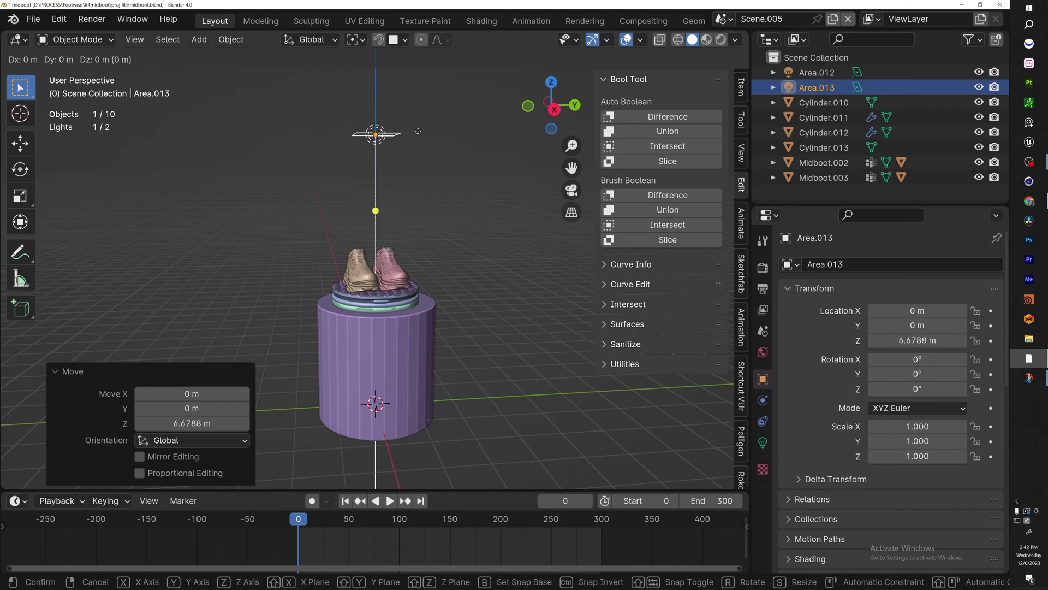
pyautogui.press('y')
pyautogui.click(273, 194)
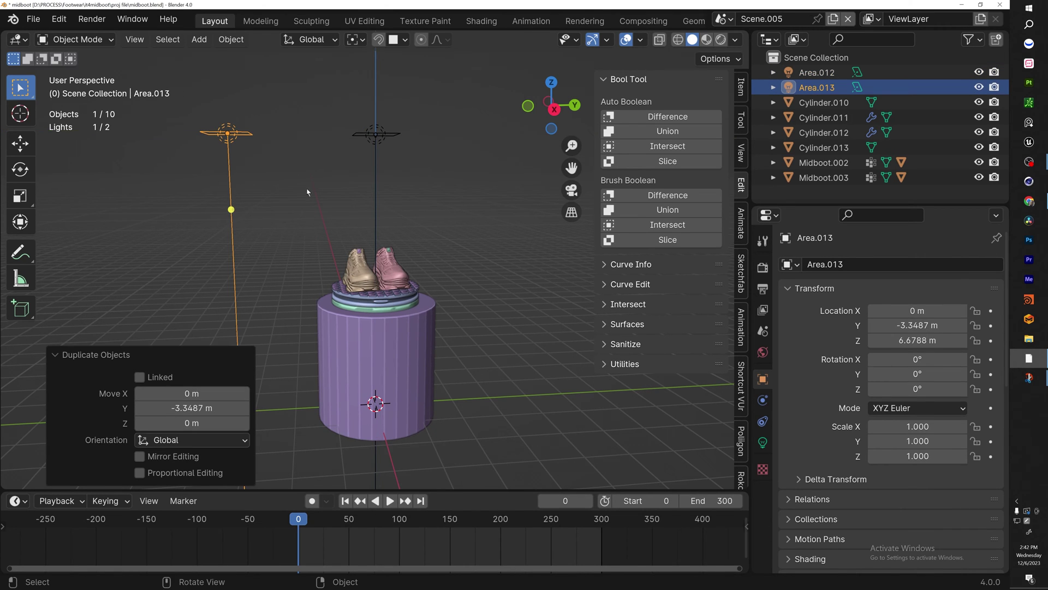
pyautogui.press('r')
pyautogui.press('x')
pyautogui.click(314, 100)
# - Duplicate the angled light about 7.87 m along Y and rotate the copy about -117° around X to face the shoes
pyautogui.hotkey('shift', 'd')
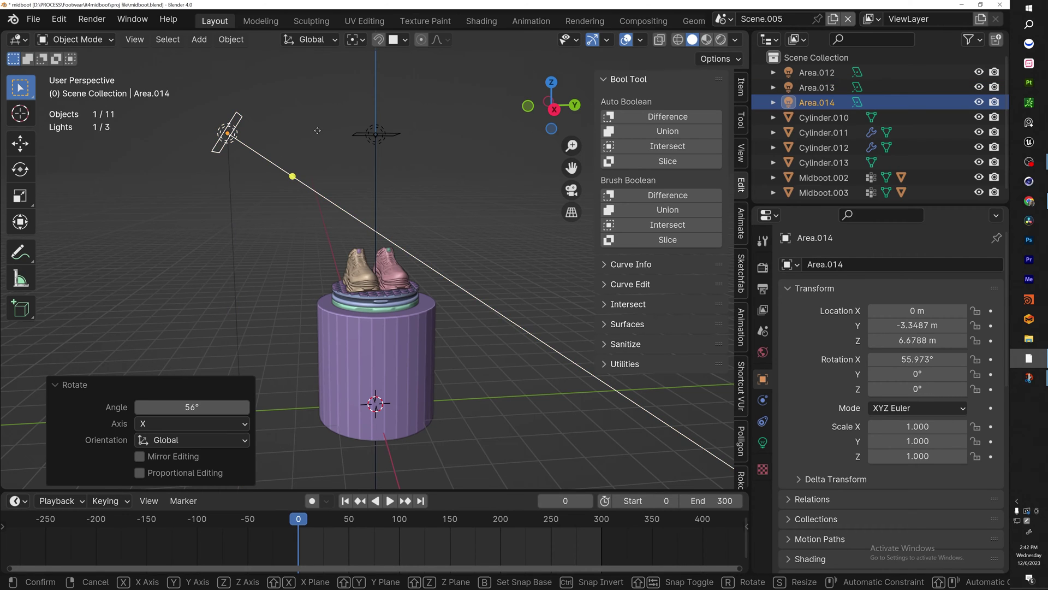
pyautogui.press('y')
pyautogui.click(624, 193)
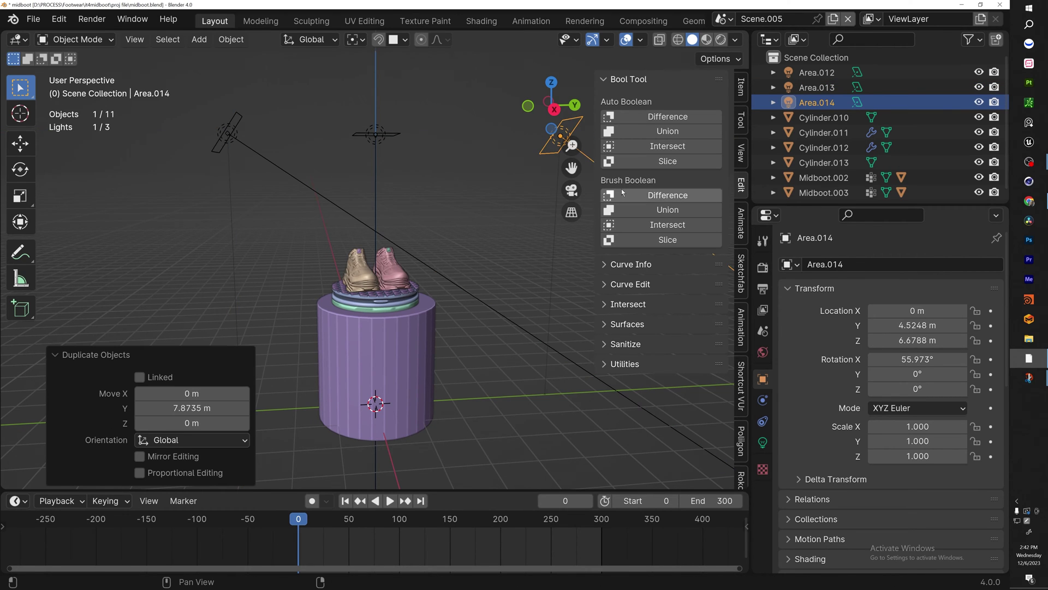
pyautogui.press('n')
pyautogui.press('r')
pyautogui.press('x')
pyautogui.click(559, 159)
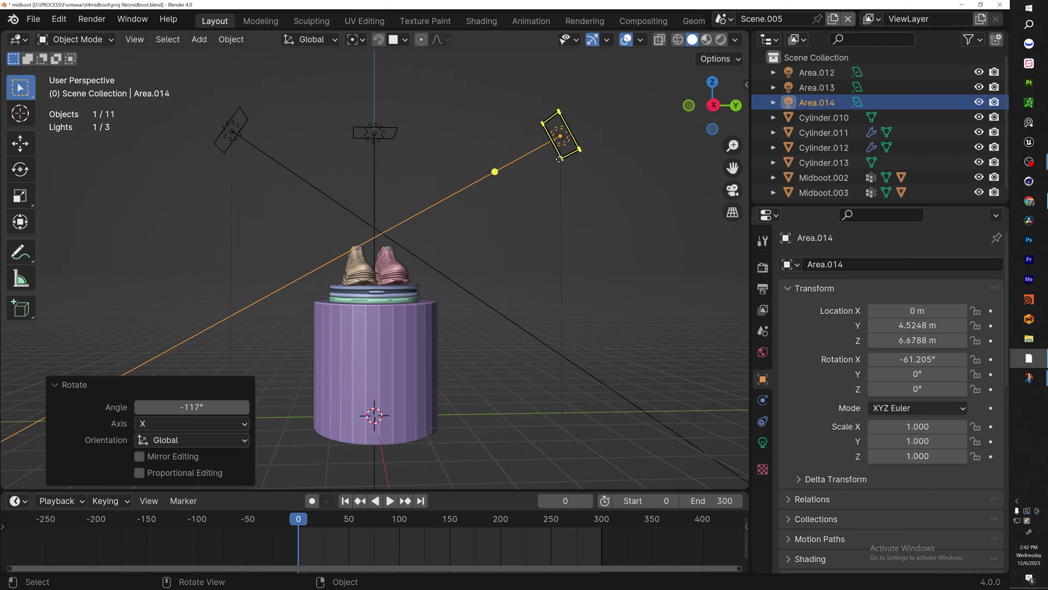
# - Lower both angled side lights together along Z to a height of about 5.12 m
pyautogui.keyDown('shift'); pyautogui.click(230, 131); pyautogui.keyUp('shift')
pyautogui.press('g')
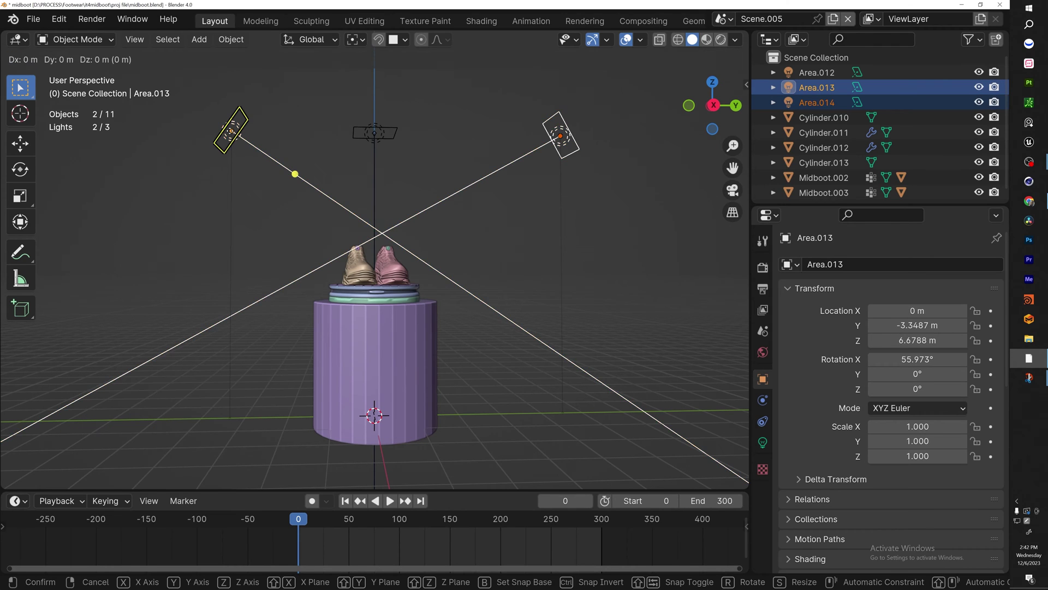
pyautogui.press('z')
pyautogui.click(231, 198)
# - Switch the viewport to rendered shading, select all three area lights and set the active side light's power to 1000 W
pyautogui.click(375, 133)
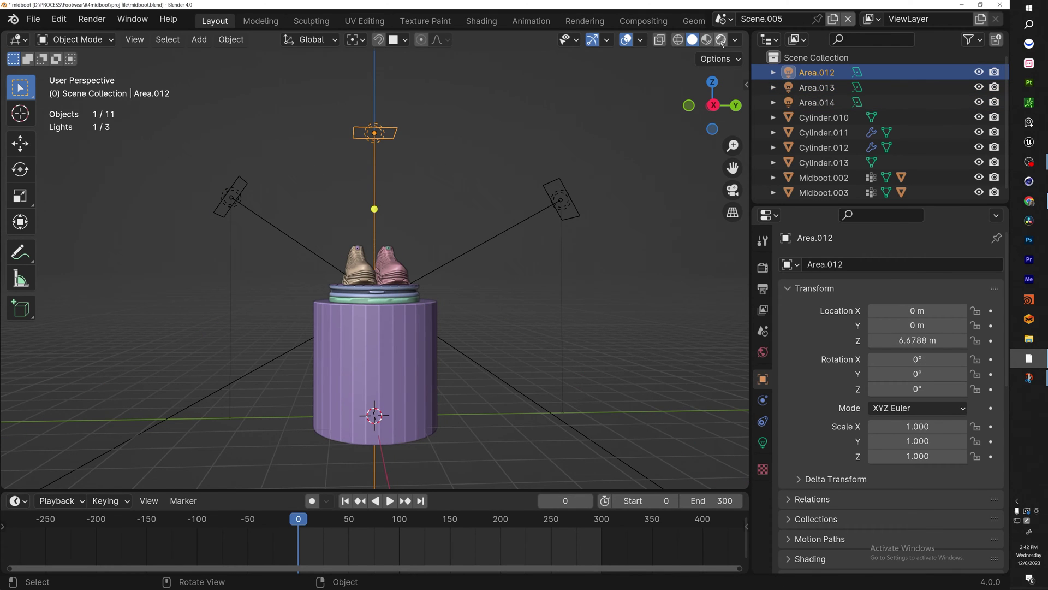
pyautogui.click(720, 43)
pyautogui.keyDown('shift'); pyautogui.click(231, 197); pyautogui.keyUp('shift')
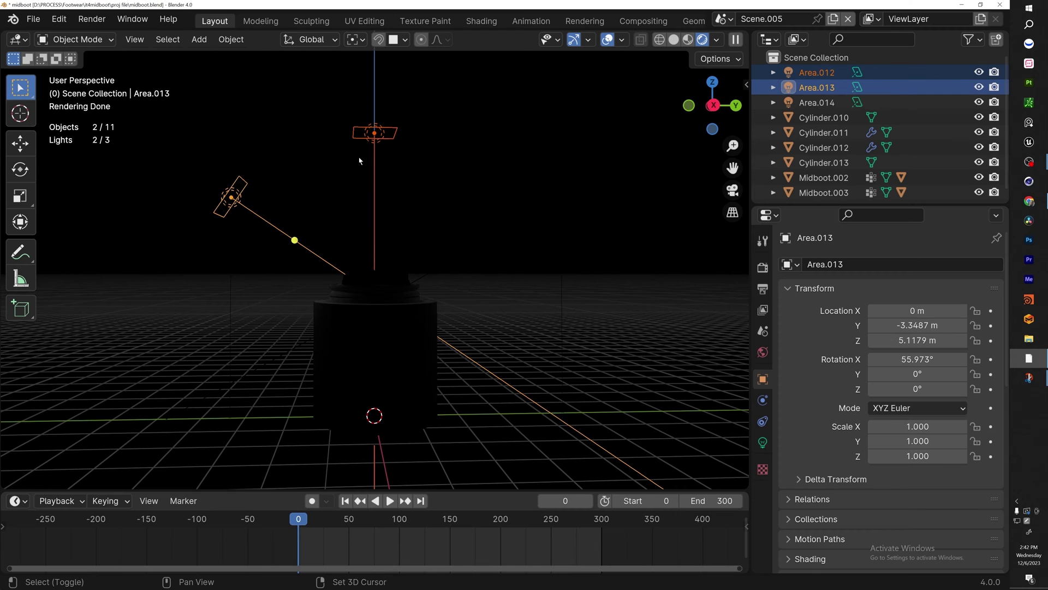
pyautogui.keyDown('shift'); pyautogui.click(560, 201); pyautogui.keyUp('shift')
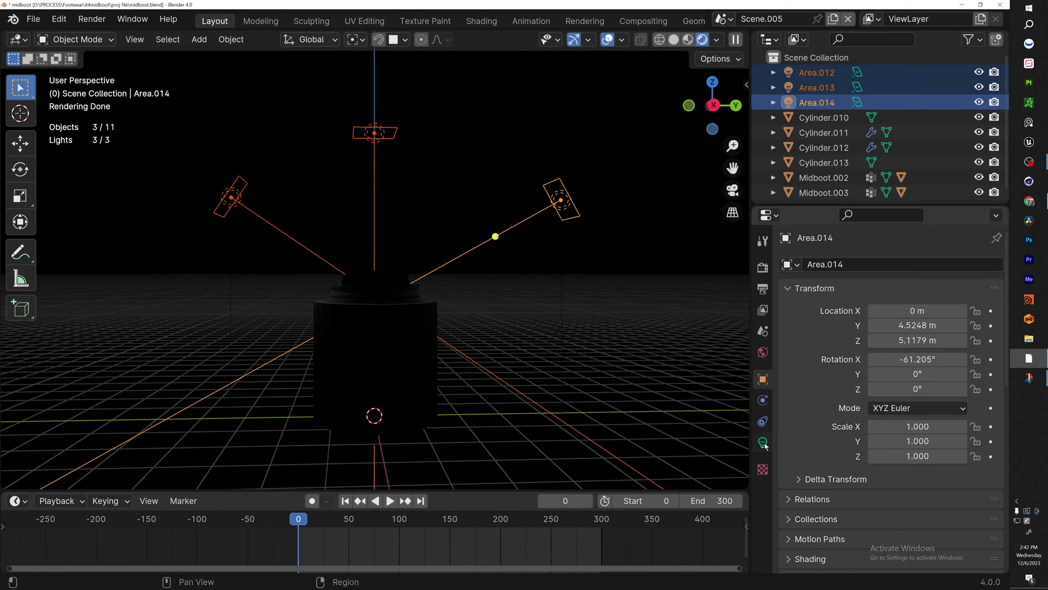
pyautogui.click(763, 442)
pyautogui.click(922, 362)
pyautogui.write('410')
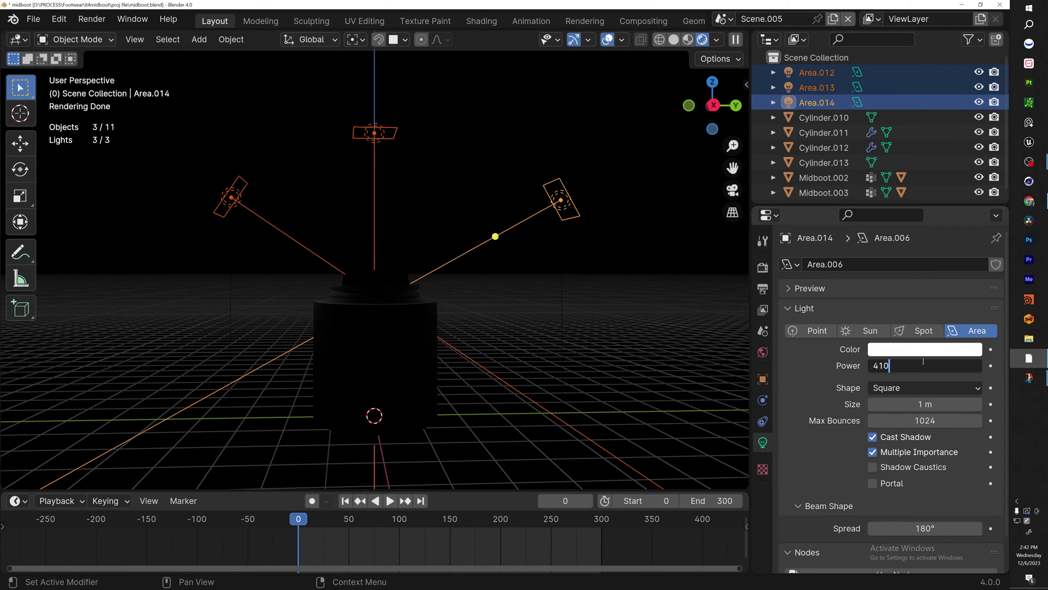
pyautogui.write('1000')
pyautogui.press('Return')
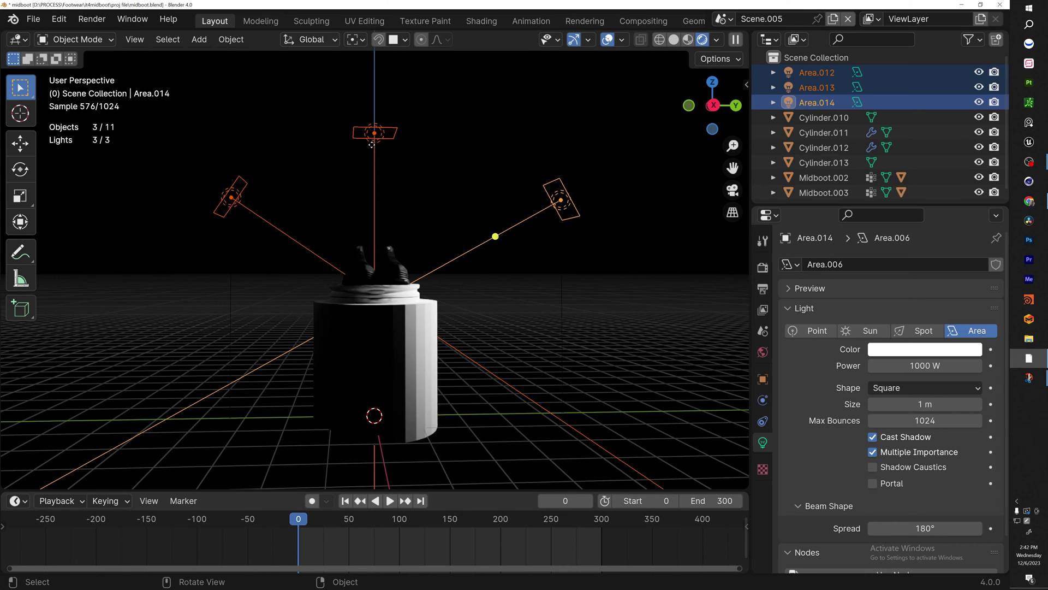
# - Set the overhead area light's power to 1000 W and select the side light on the negative Y side
pyautogui.click(371, 143)
pyautogui.write('1000')
pyautogui.press('Return')
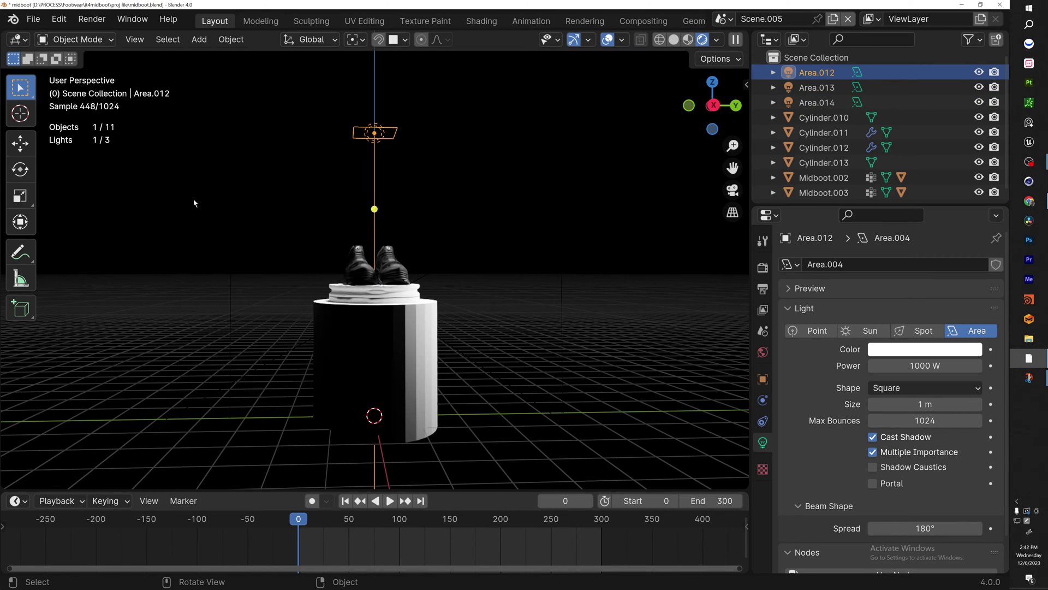
pyautogui.click(194, 203)
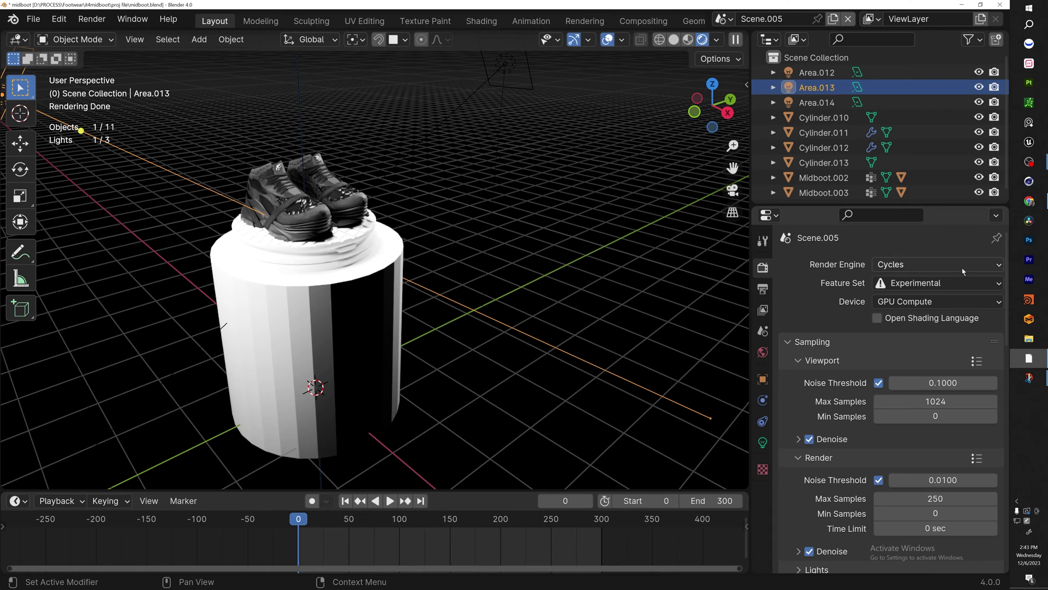
# - Review the Cycles render settings down to Color Management and inspect the rendered shoes and turntable up close and from a distance
pyautogui.scroll(-10, 911, 374)
pyautogui.scroll(7, 901, 366)
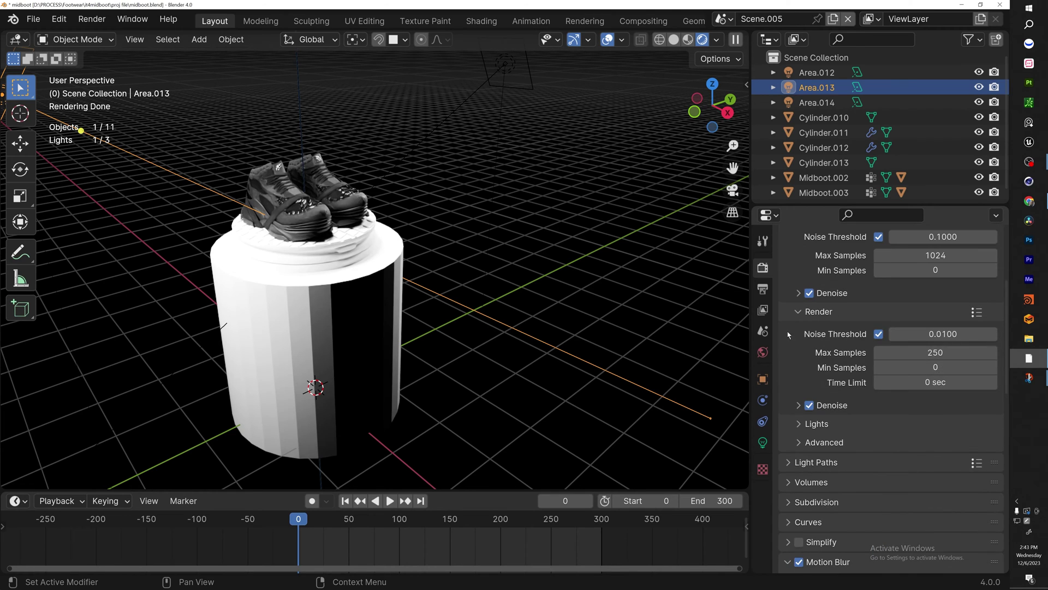
pyautogui.scroll(-7, 887, 358)
pyautogui.scroll(-10, 884, 366)
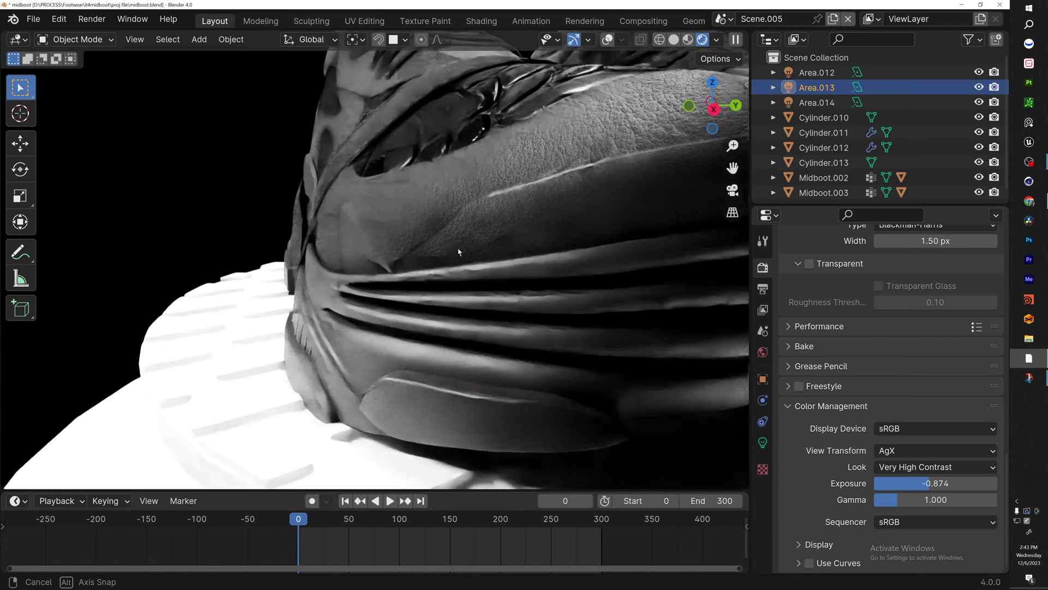
pyautogui.moveTo(459, 253); pyautogui.dragTo(501, 251, button='middle')
pyautogui.scroll(-2, 425, 259)
pyautogui.keyDown('shift'); pyautogui.moveTo(415, 262); pyautogui.dragTo(426, 232, button='middle'); pyautogui.keyUp('shift')
pyautogui.scroll(-9, 461, 230)
pyautogui.moveTo(486, 257); pyautogui.dragTo(501, 222, button='middle')
pyautogui.scroll(6, 501, 224)
pyautogui.keyDown('shift'); pyautogui.moveTo(441, 299); pyautogui.dragTo(467, 305, button='middle'); pyautogui.keyUp('shift')
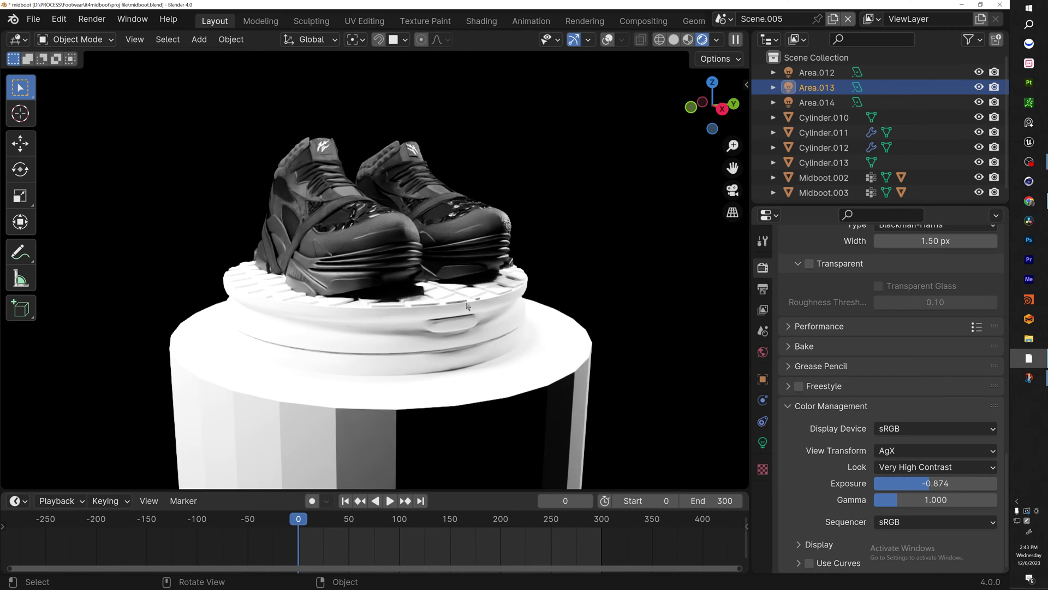
# - Switch to the Shading workspace, widen the node editor and give the turntable a new material named "turntable"
pyautogui.click(489, 22)
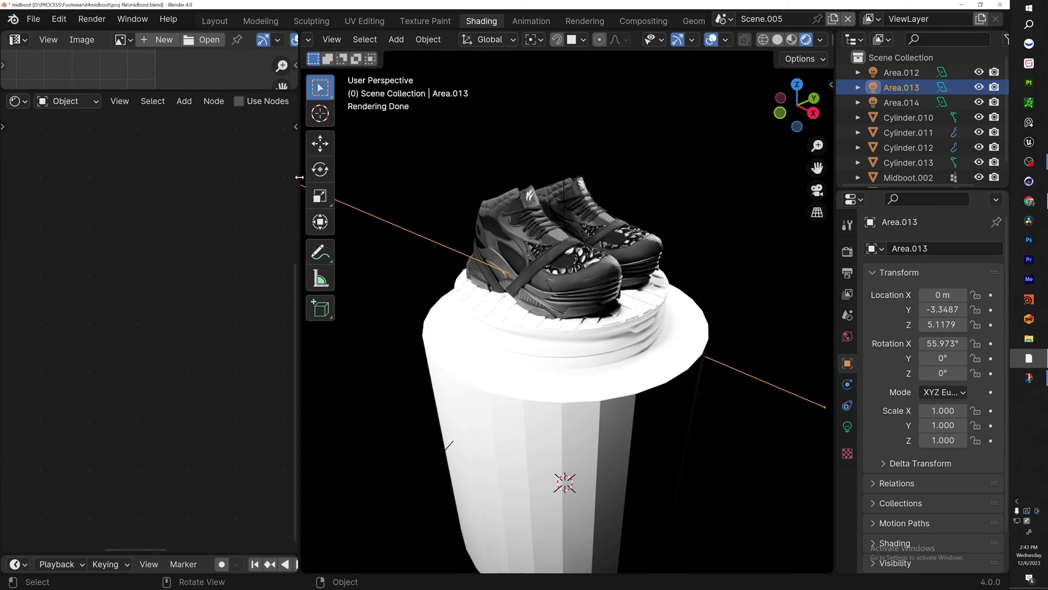
pyautogui.moveTo(299, 177); pyautogui.dragTo(494, 177)
pyautogui.click(731, 328)
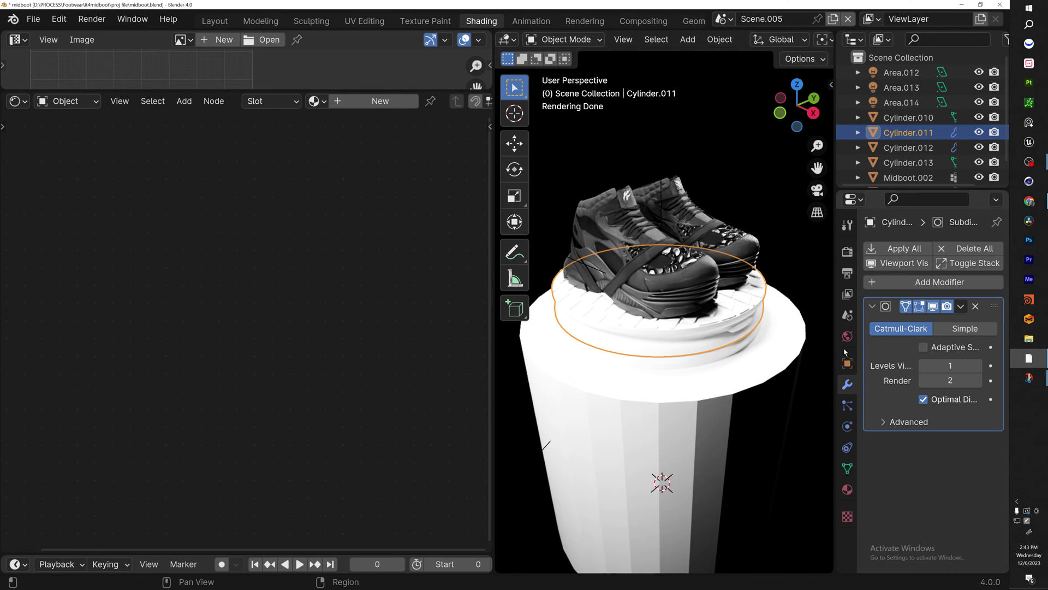
pyautogui.click(847, 489)
pyautogui.click(902, 312)
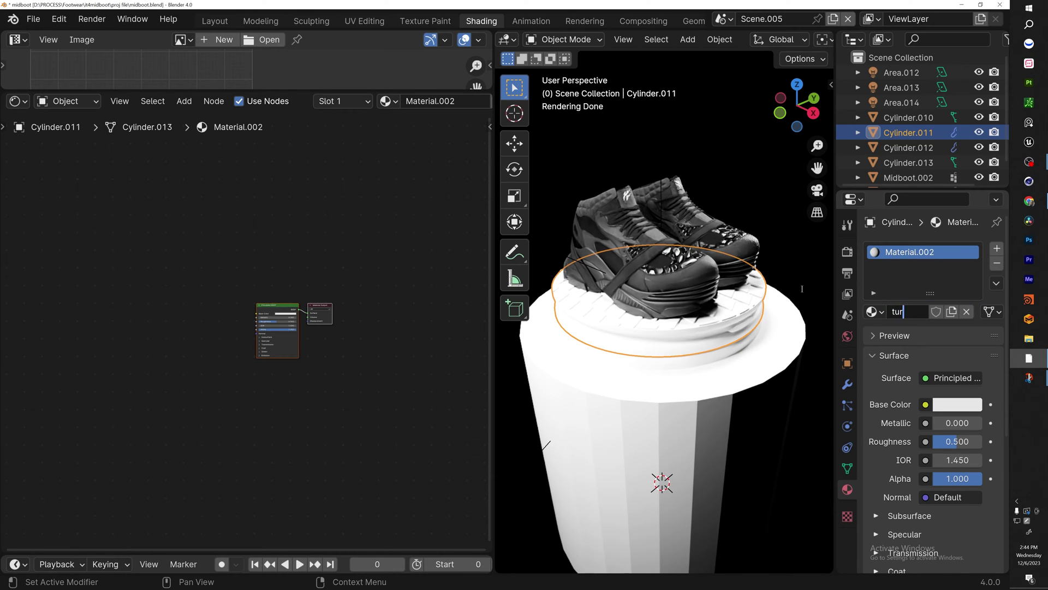
pyautogui.write('turntable')
pyautogui.press('Return')
# - Set the Base Color of the turntable material's Principled BSDF to black
pyautogui.scroll(6, 284, 318)
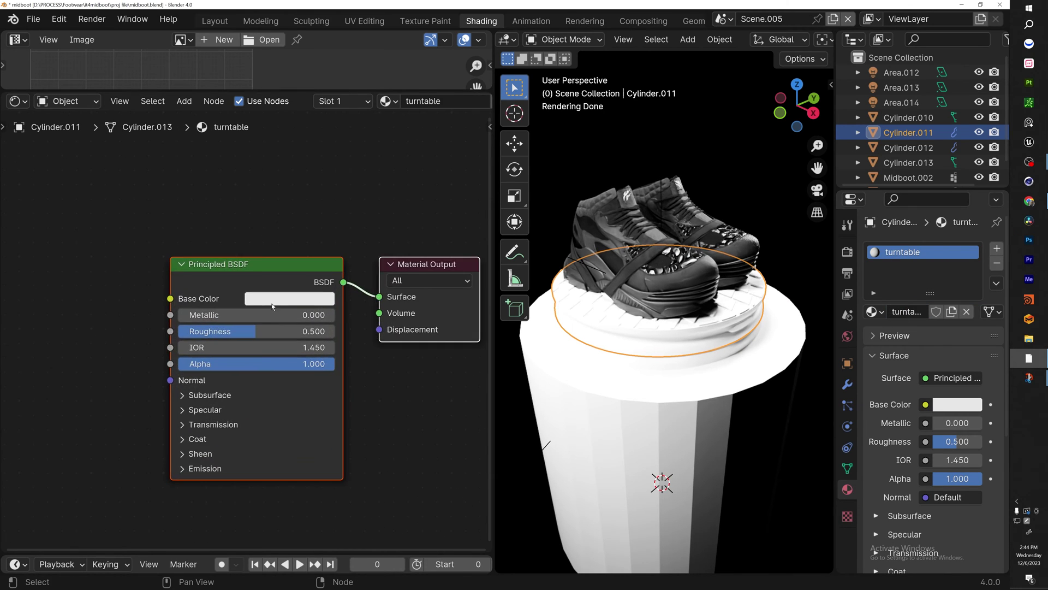
pyautogui.click(289, 298)
pyautogui.click(388, 195)
pyautogui.scroll(4, 652, 361)
pyautogui.scroll(-2, 659, 361)
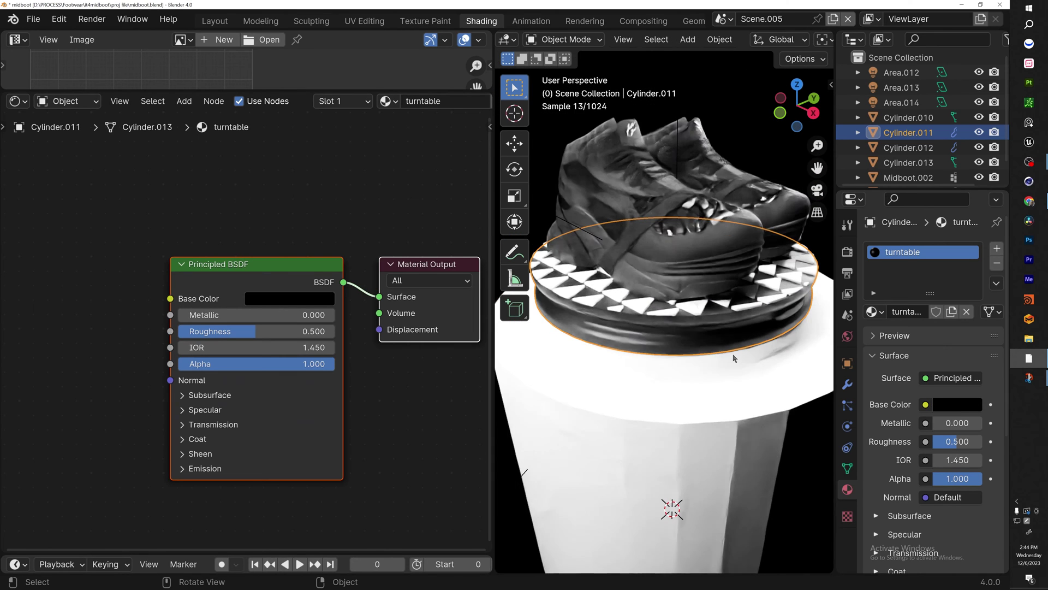
# - Assign the existing turntable material to the disc beneath the turntable and to the triangle-patterned inlay
pyautogui.keyDown('shift'); pyautogui.moveTo(708, 355); pyautogui.dragTo(706, 355, button='middle'); pyautogui.keyUp('shift')
pyautogui.scroll(-2, 705, 353)
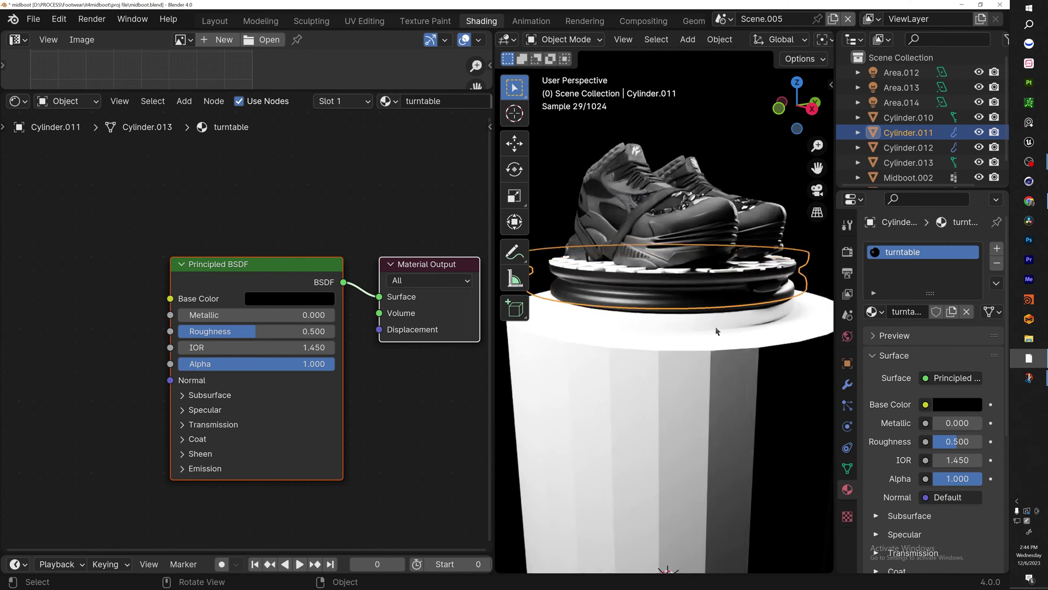
pyautogui.scroll(5, 724, 308)
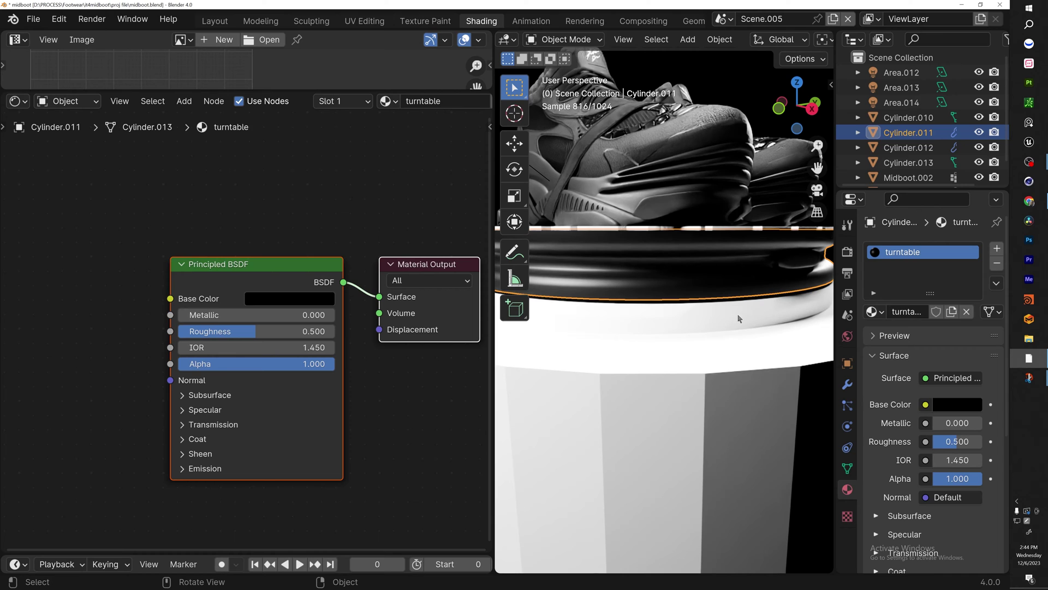
pyautogui.click(738, 318)
pyautogui.click(872, 311)
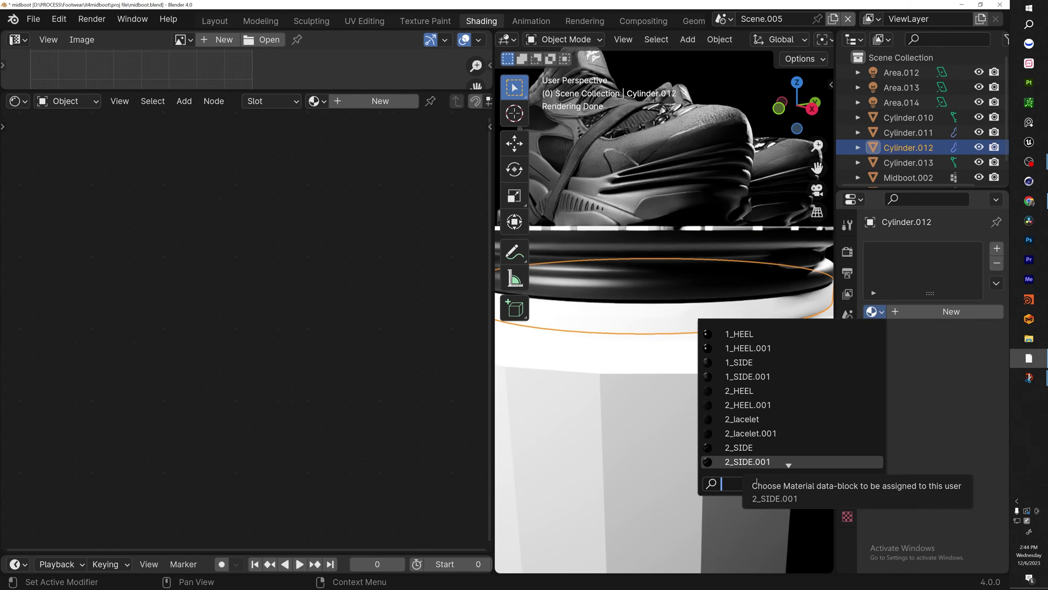
pyautogui.scroll(-5, 757, 475)
pyautogui.click(742, 333)
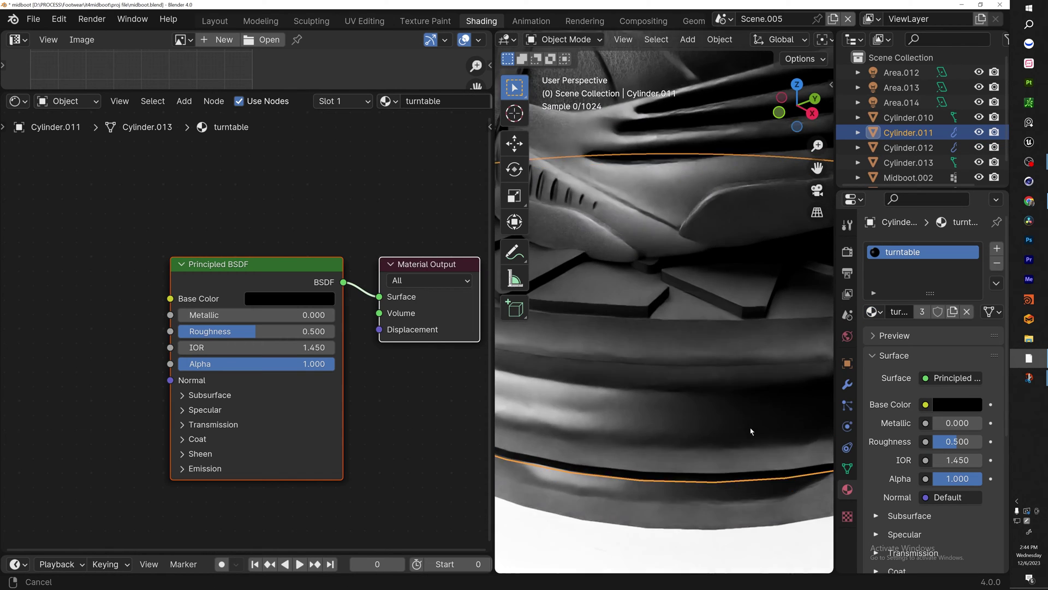
pyautogui.scroll(-3, 750, 432)
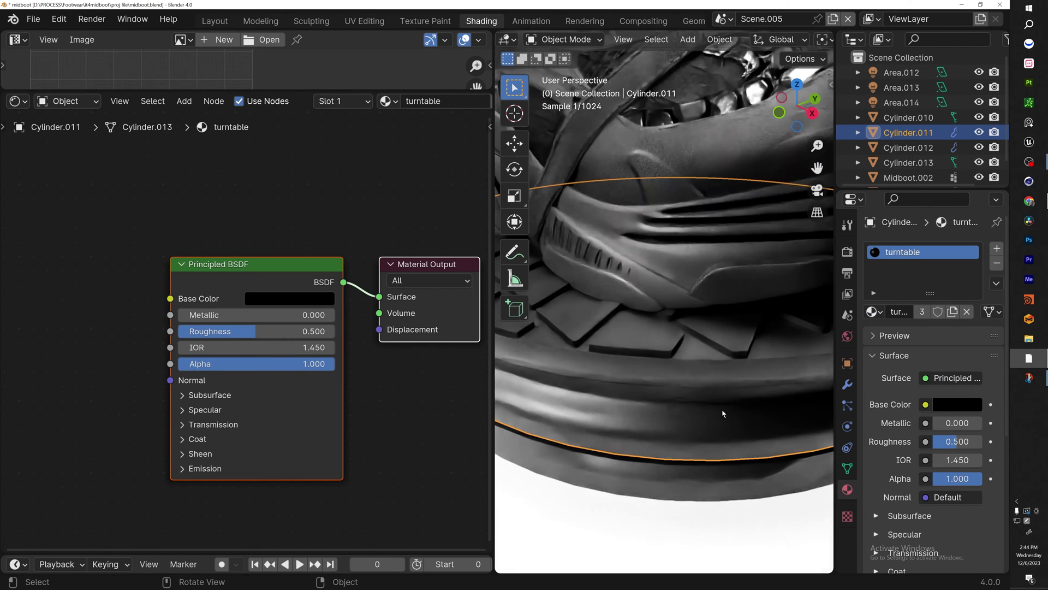
pyautogui.scroll(4, 657, 321)
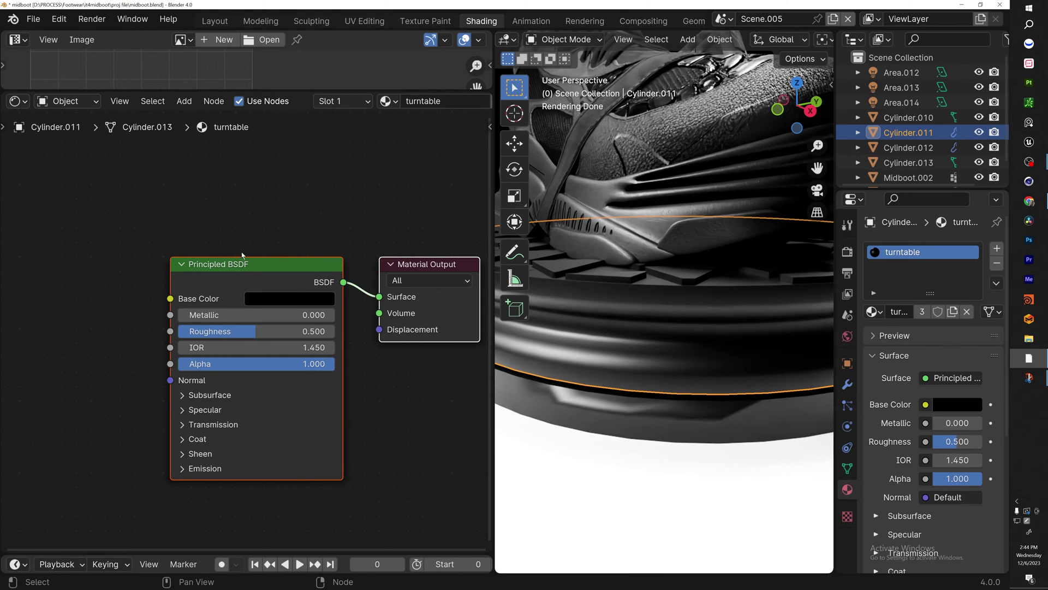
# - Add a Noise Texture node to the turntable material and connect its Fac output to the Principled BSDF's Base Color
pyautogui.scroll(-3, 256, 175)
pyautogui.moveTo(250, 184); pyautogui.dragTo(386, 230, button='middle')
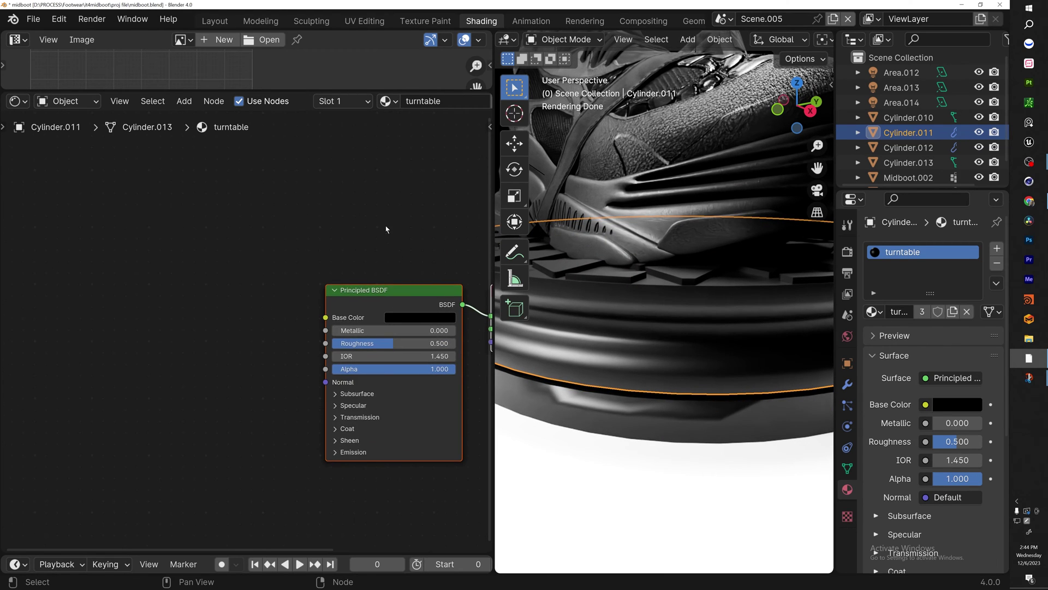
pyautogui.hotkey('shift', 'a')
pyautogui.click(150, 317)
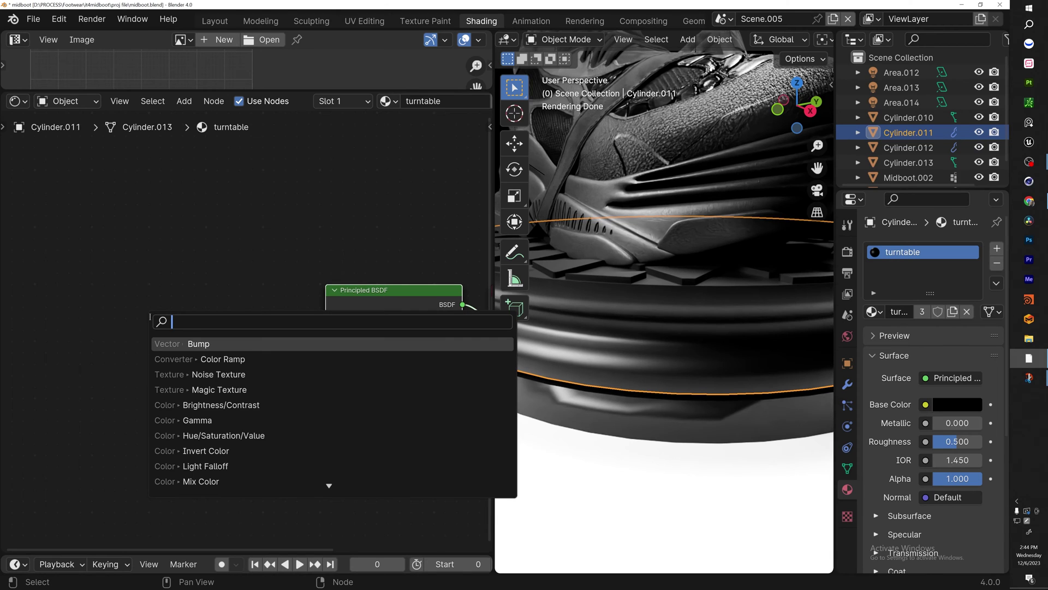
pyautogui.write('no')
pyautogui.press('Return')
pyautogui.click(151, 317)
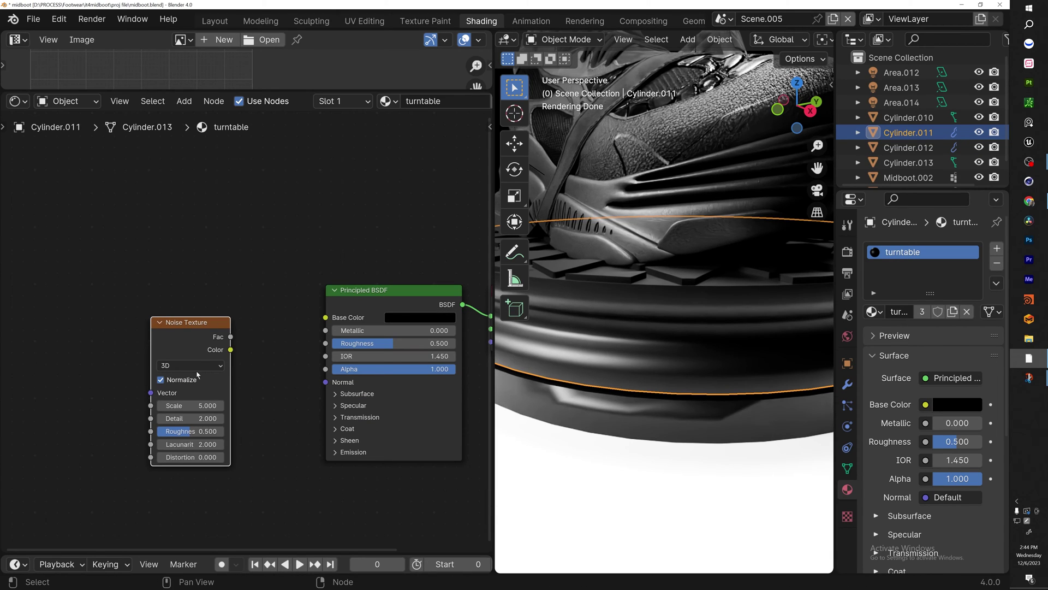
pyautogui.moveTo(230, 340); pyautogui.dragTo(326, 318)
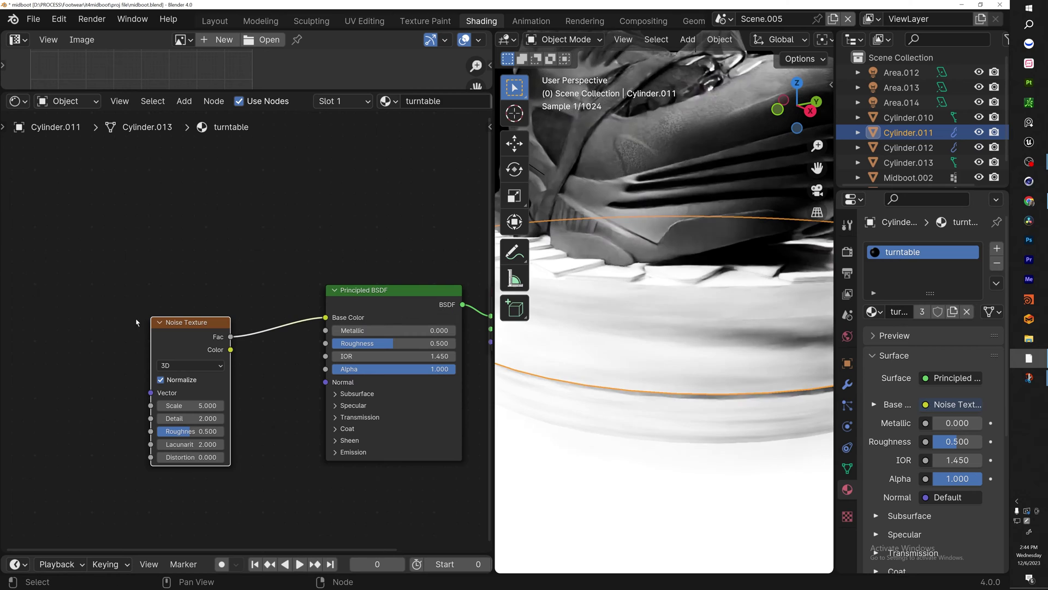
# - Make room beside the Noise Texture node and insert a Color Ramp node on its link to the Base Color
pyautogui.press('g')
pyautogui.click(21, 299)
pyautogui.scroll(-5, 177, 330)
pyautogui.moveTo(178, 330); pyautogui.dragTo(206, 358, button='middle')
pyautogui.scroll(2, 205, 357)
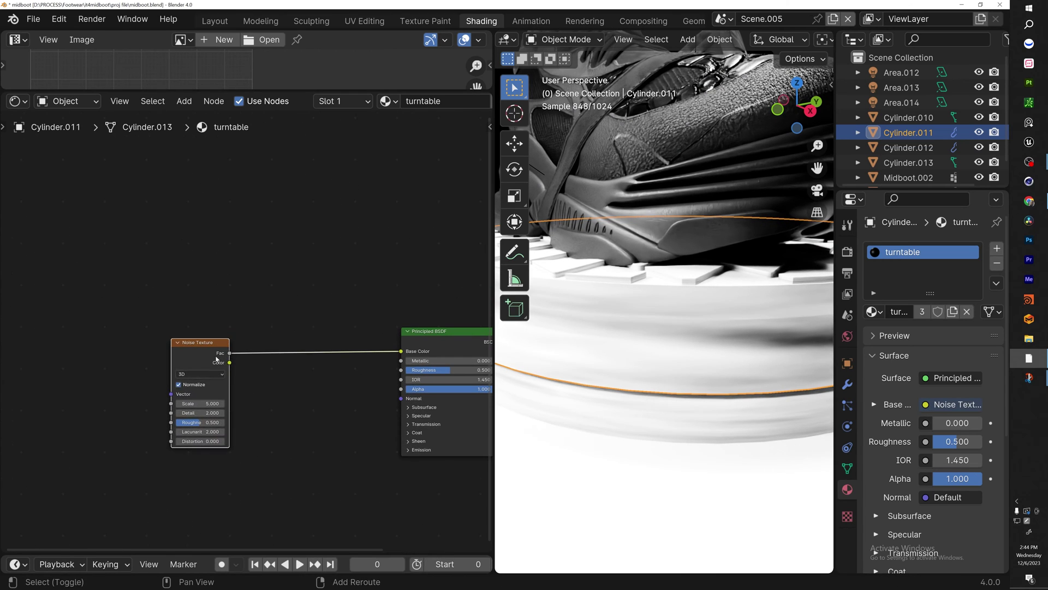
pyautogui.hotkey('shift', 'a')
pyautogui.click(217, 355)
pyautogui.write('col')
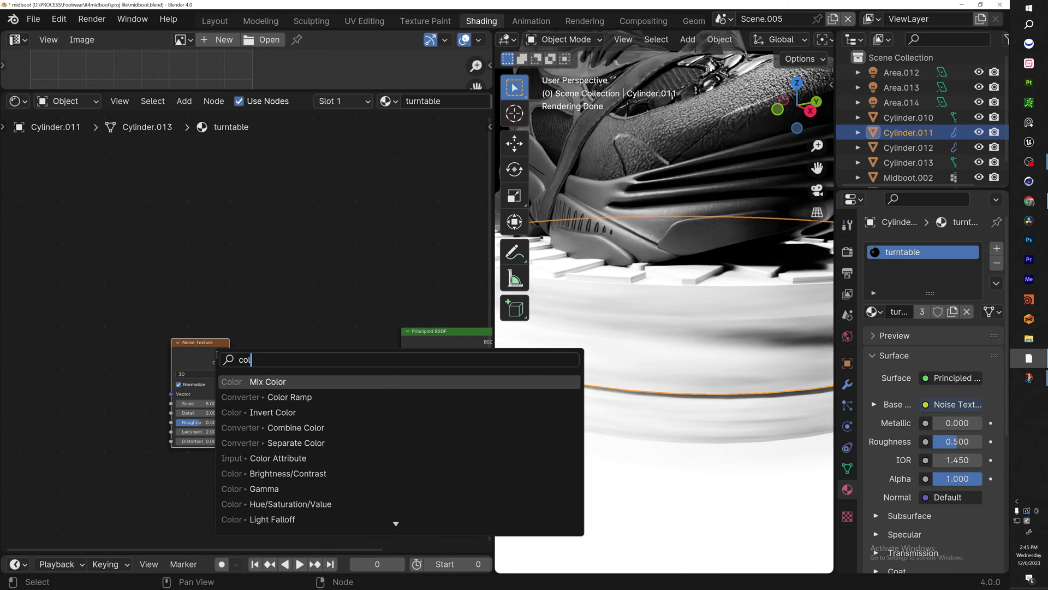
pyautogui.write('or')
pyautogui.press('Down')
pyautogui.press('Return')
pyautogui.click(308, 338)
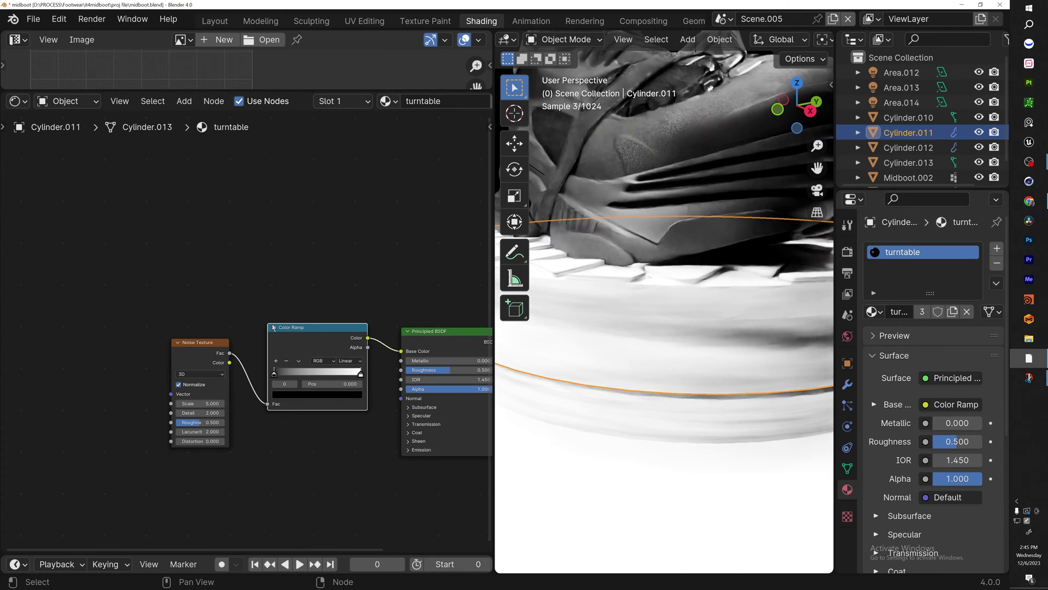
# - Set the Noise Texture's Scale to 256 and move the Color Ramp's black stop to 0.437 and white stop to 0.885
pyautogui.scroll(12, 150, 349)
pyautogui.moveTo(295, 384); pyautogui.dragTo(251, 344, button='middle')
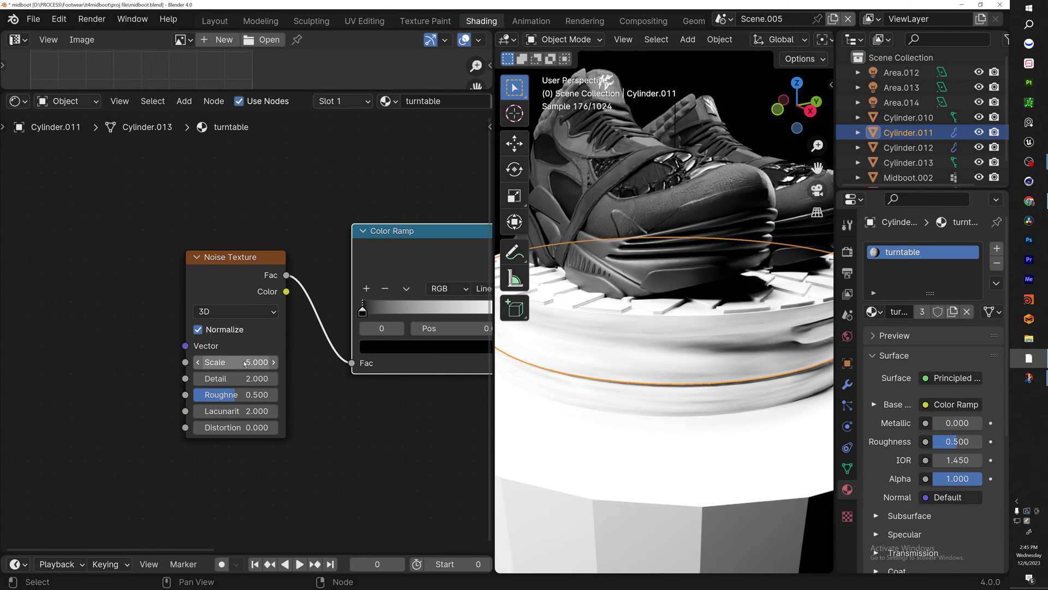
pyautogui.moveTo(248, 362); pyautogui.dragTo(306, 361)
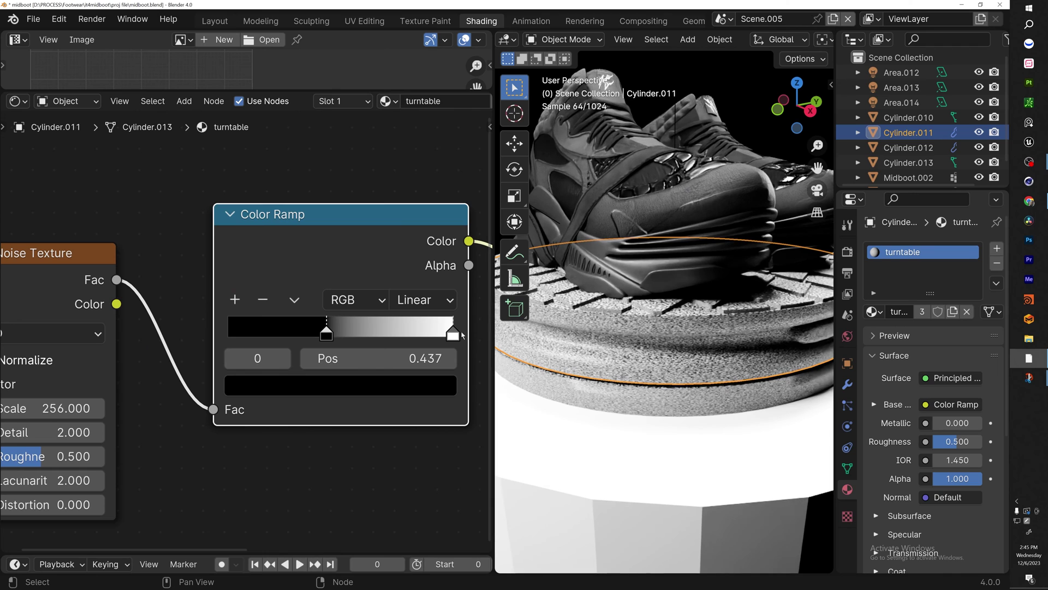
pyautogui.moveTo(451, 333); pyautogui.dragTo(427, 347)
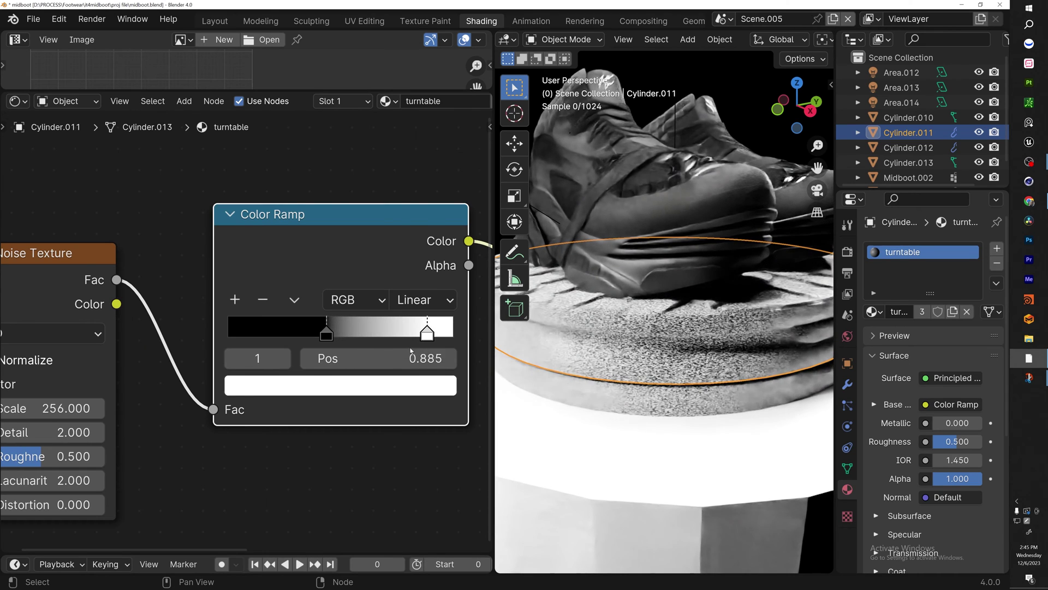
# - Feed the Color Ramp into the Principled BSDF's Normal through a new Bump node and unlink the ramp from Base Color
pyautogui.scroll(-5, 411, 351)
pyautogui.hotkey('shift', 'a')
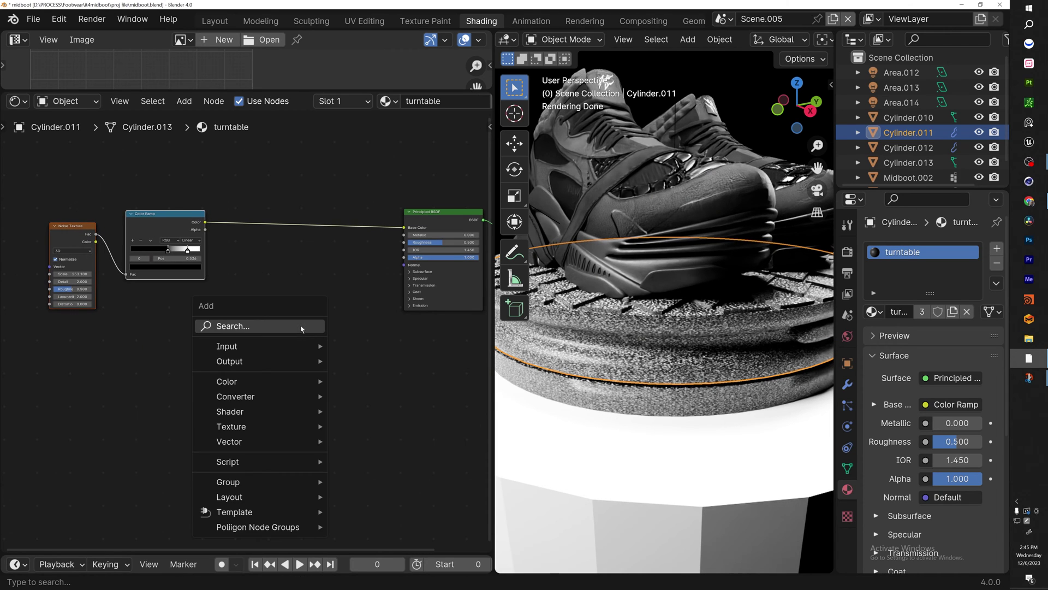
pyautogui.click(301, 325)
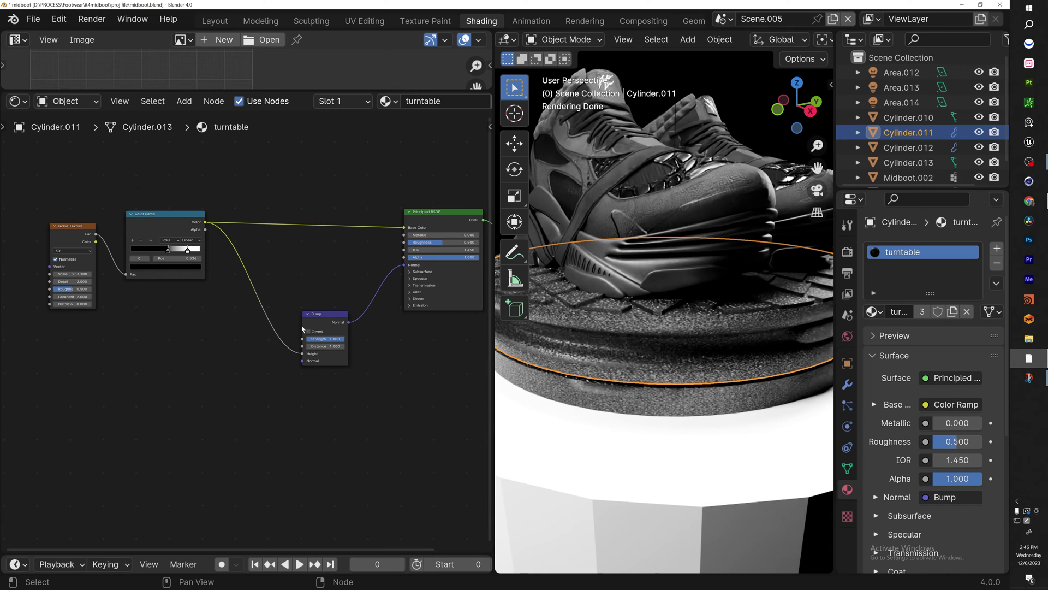
pyautogui.scroll(4, 752, 403)
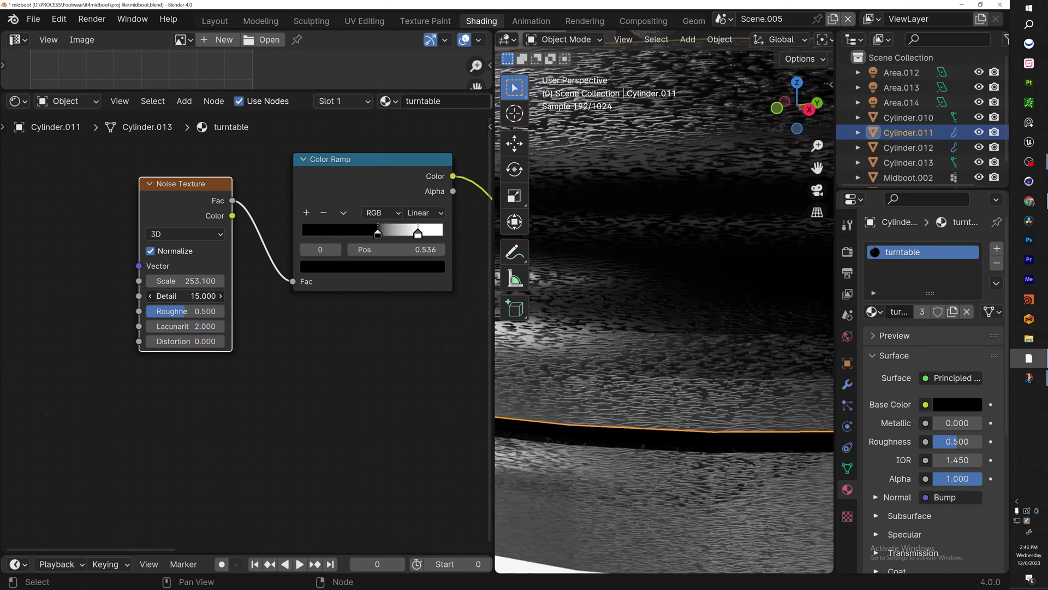
# - Set the Noise Texture's Detail to 9 and adjust its Roughness and Distortion to refine the turntable's surface grain
pyautogui.moveTo(185, 295)
pyautogui.mouseDown()
pyautogui.moveTo(115, 296)
pyautogui.moveTo(241, 296)
pyautogui.mouseUp()
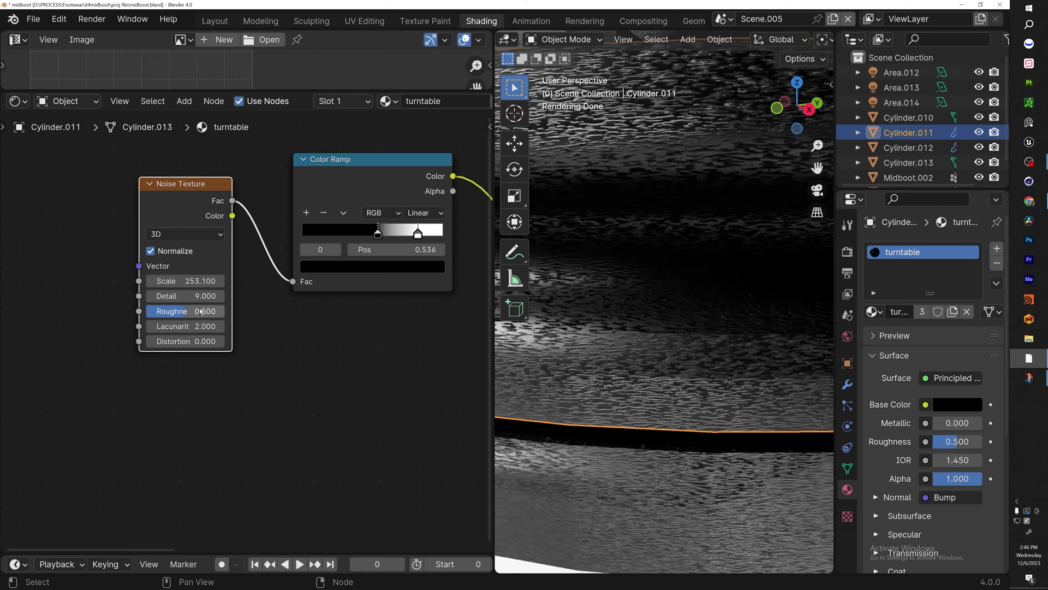
pyautogui.moveTo(188, 311); pyautogui.dragTo(205, 311)
pyautogui.moveTo(185, 341); pyautogui.dragTo(163, 341)
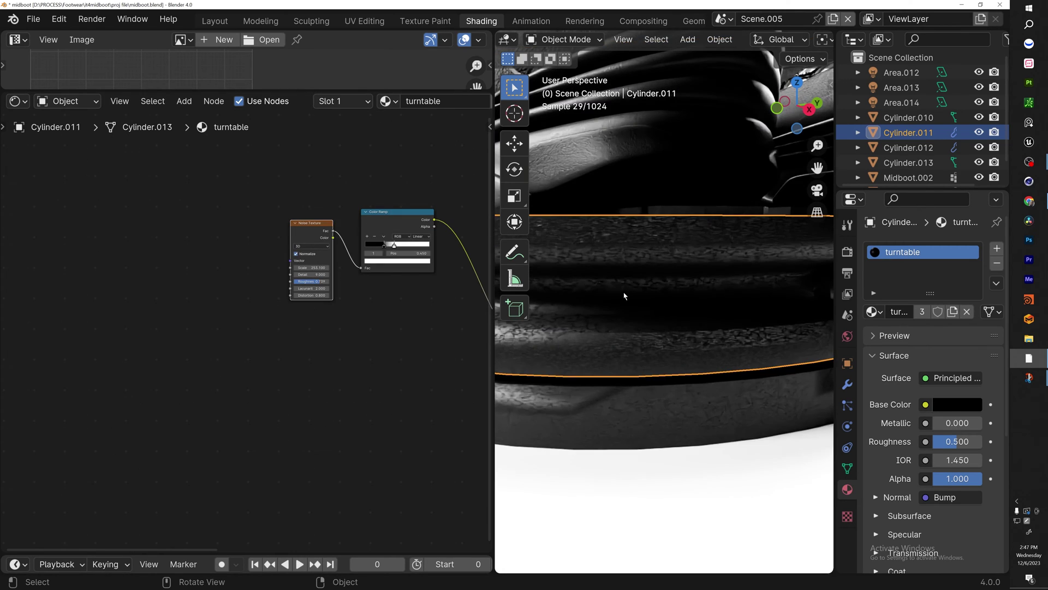
pyautogui.keyDown('shift'); pyautogui.moveTo(625, 295); pyautogui.dragTo(625, 302, button='middle'); pyautogui.keyUp('shift')
# - Connect the Color Ramp's Color output to the Principled BSDF's Roughness and check the turntable surface
pyautogui.scroll(-5, 257, 241)
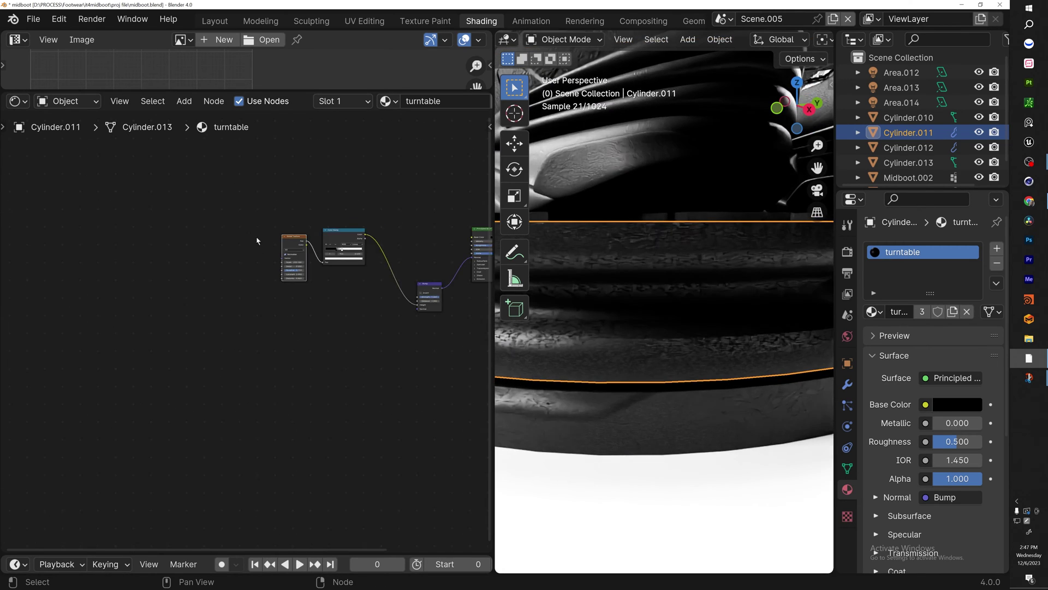
pyautogui.press('Home')
pyautogui.moveTo(167, 291); pyautogui.dragTo(206, 303)
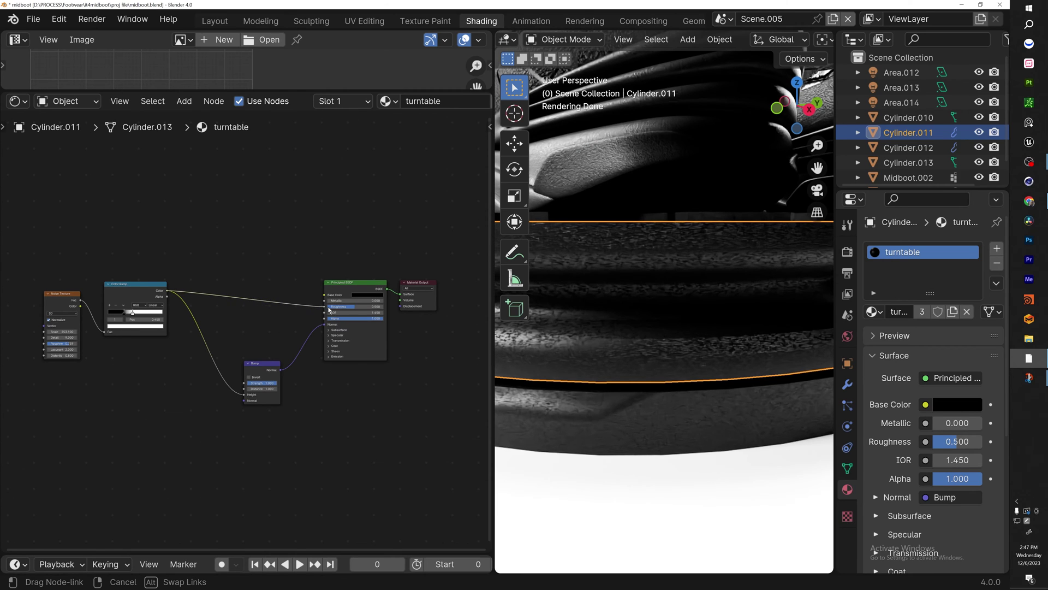
pyautogui.moveTo(328, 307); pyautogui.dragTo(325, 306)
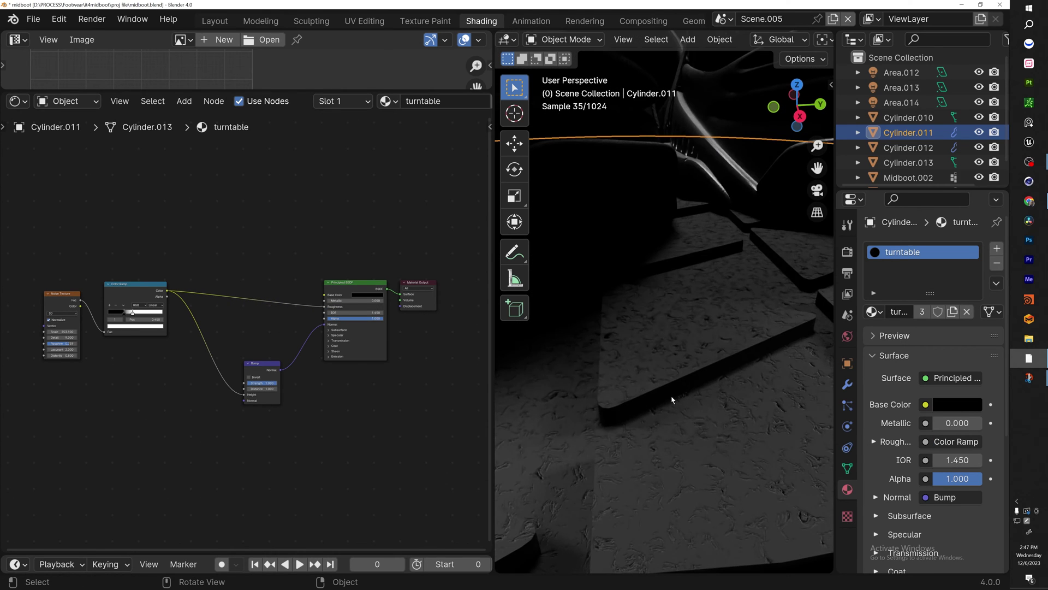
pyautogui.moveTo(672, 400); pyautogui.dragTo(709, 332, button='middle')
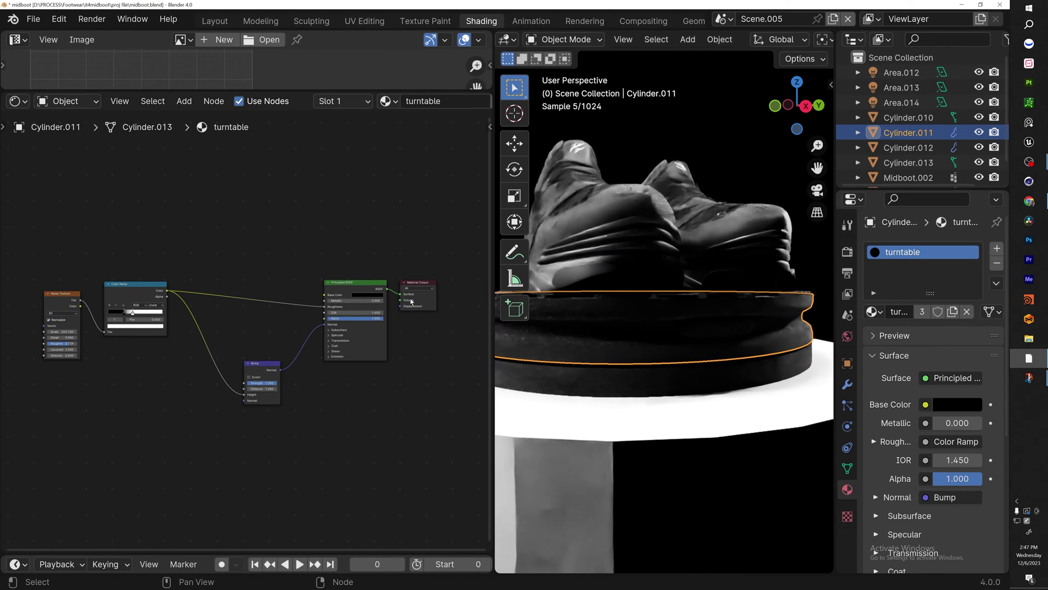
# - Widen the 3D viewport and select the four inner faces of the turntable rim's oval recess in Edit Mode
pyautogui.moveTo(493, 306); pyautogui.dragTo(319, 305)
pyautogui.press('Tab')
pyautogui.scroll(8, 622, 324)
pyautogui.press('3')
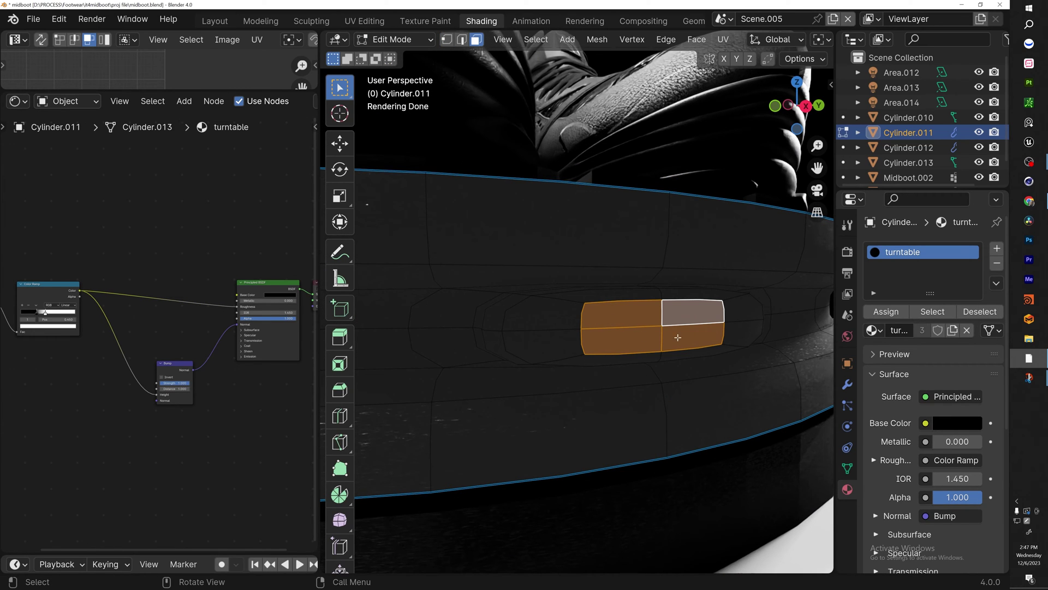
# - Add a second material slot to the turntable with a new material named "turntable light"
pyautogui.click(996, 250)
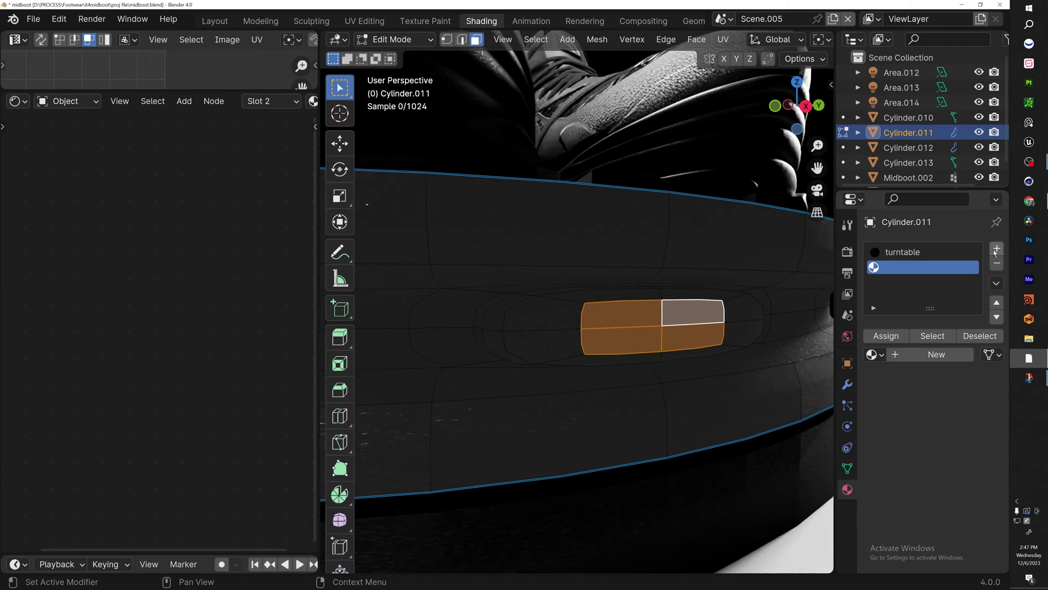
pyautogui.click(895, 356)
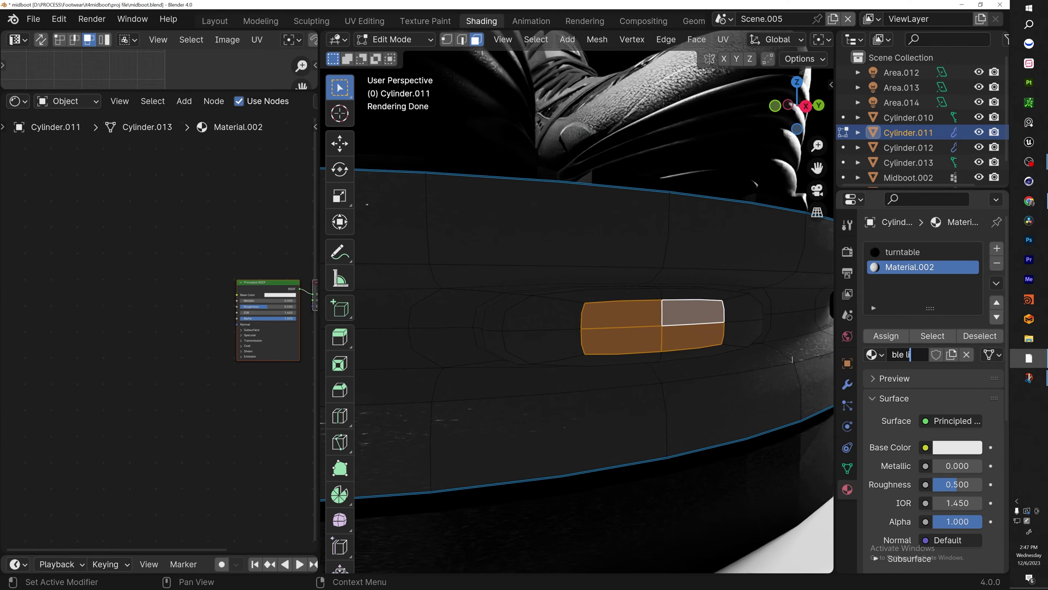
pyautogui.write('ght')
pyautogui.press('Return')
# - Raise the Emission Strength of the turntable light material and assign the material to the selected recess faces
pyautogui.scroll(-5, 902, 391)
pyautogui.click(876, 512)
pyautogui.scroll(-4, 932, 475)
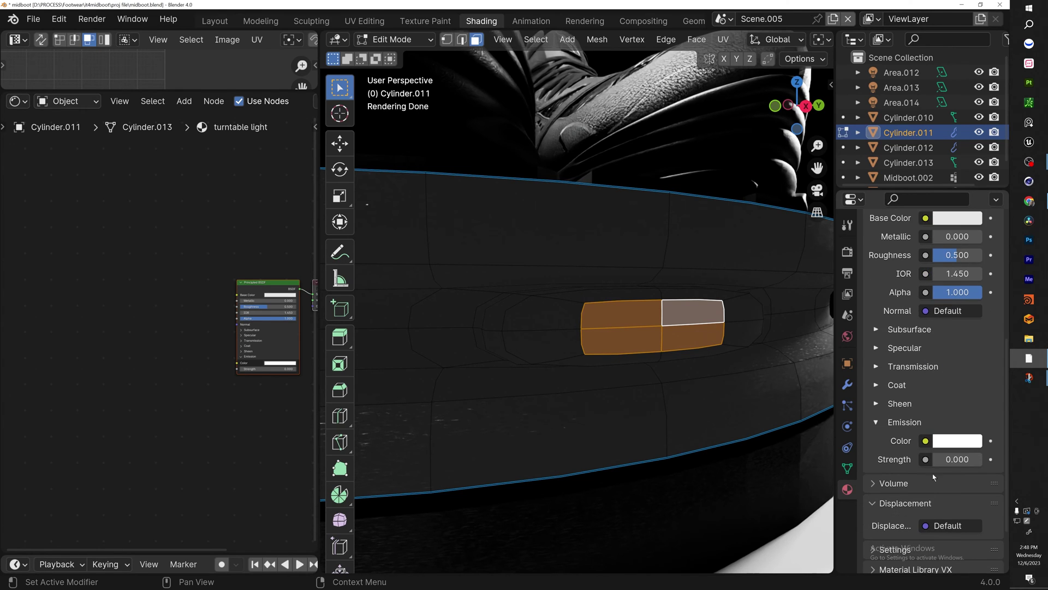
pyautogui.moveTo(950, 465); pyautogui.dragTo(978, 465)
pyautogui.scroll(10, 932, 468)
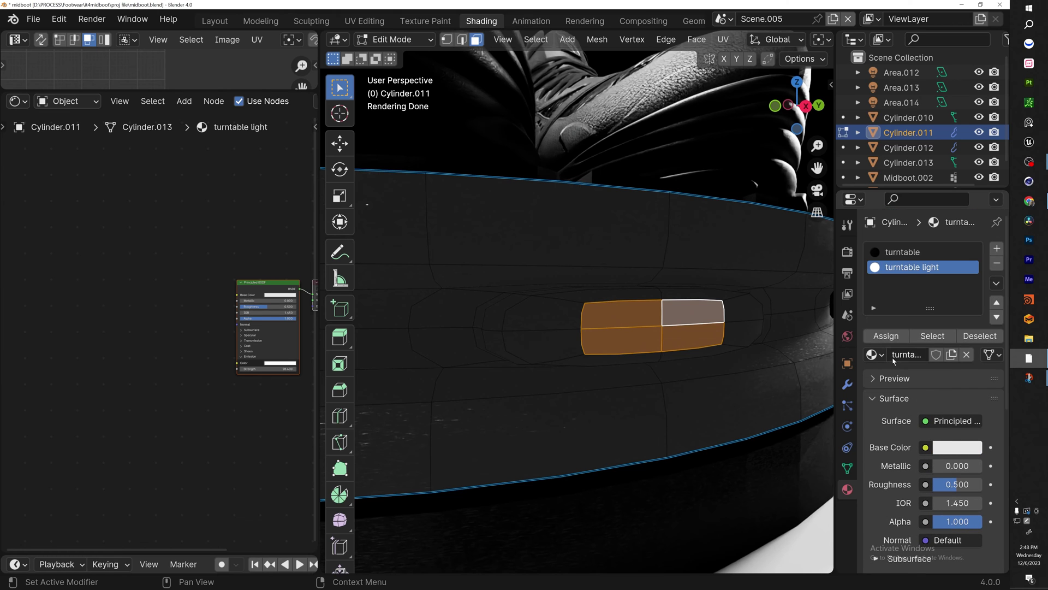
pyautogui.scroll(-8, 543, 344)
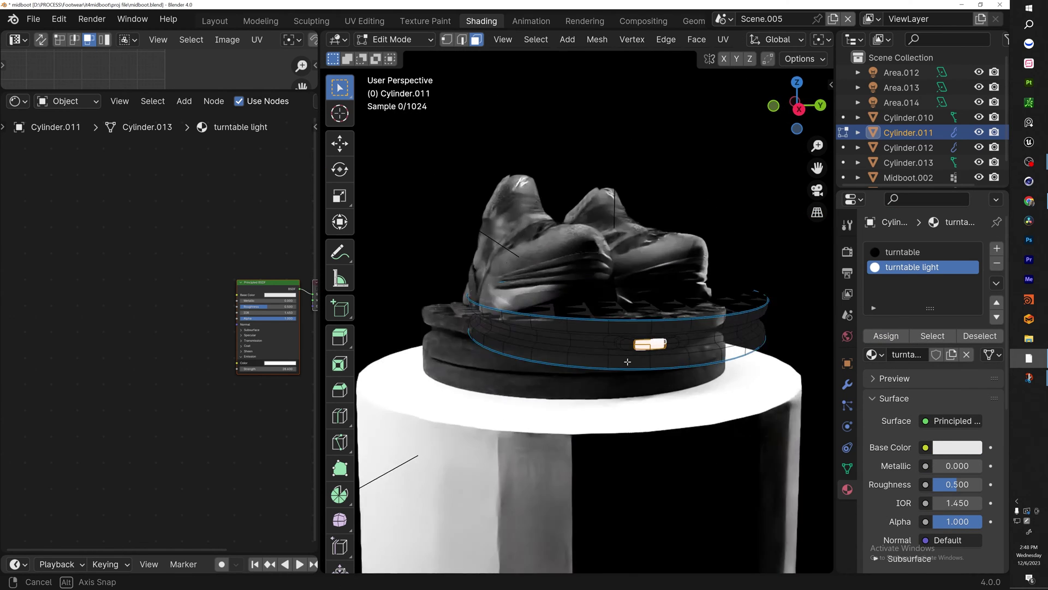
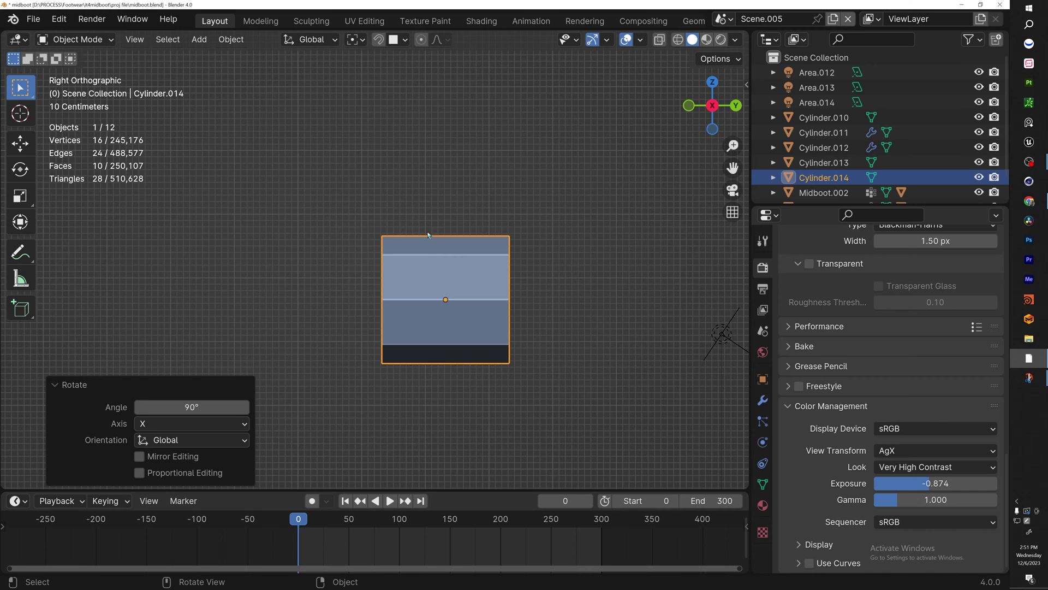
# - Select one end ring of the octagonal cylinder in Edit Mode and scale it down to about 0.528 to taper the shape
pyautogui.press('Tab')
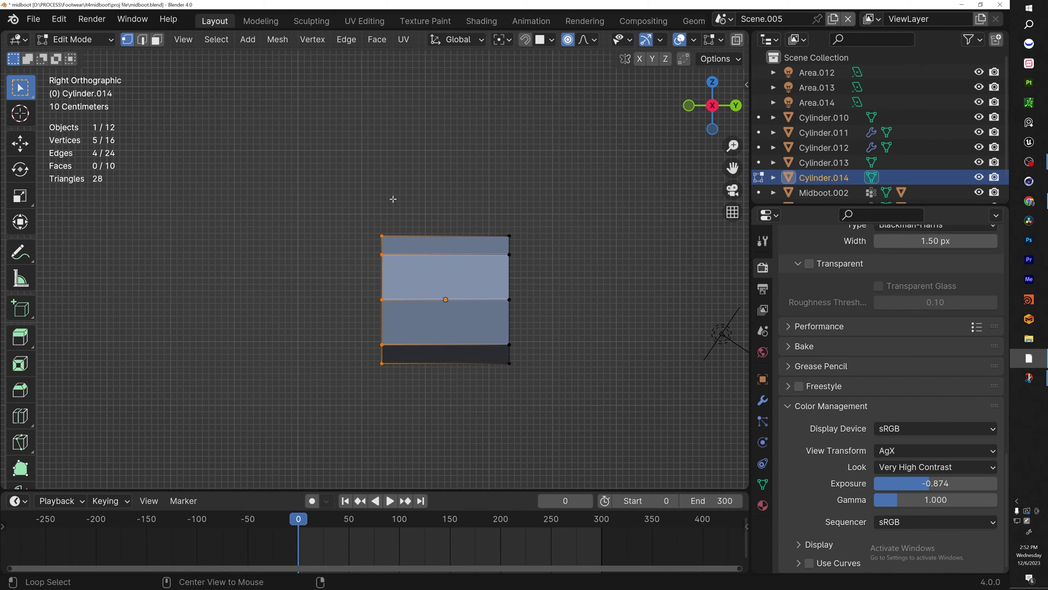
pyautogui.moveTo(328, 136); pyautogui.dragTo(460, 476)
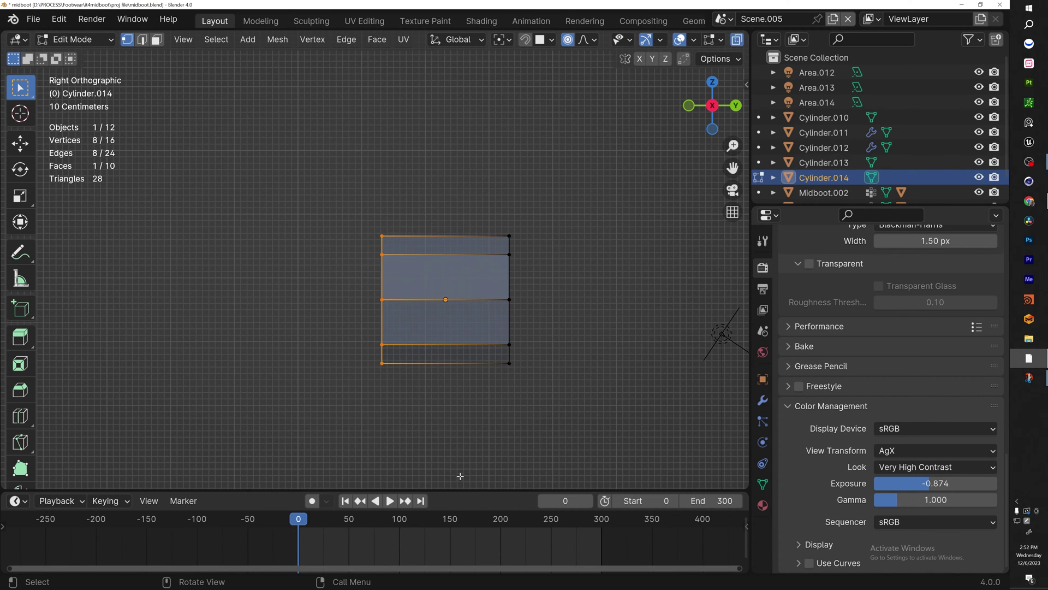
pyautogui.moveTo(464, 261); pyautogui.dragTo(291, 280, button='middle')
pyautogui.press('s')
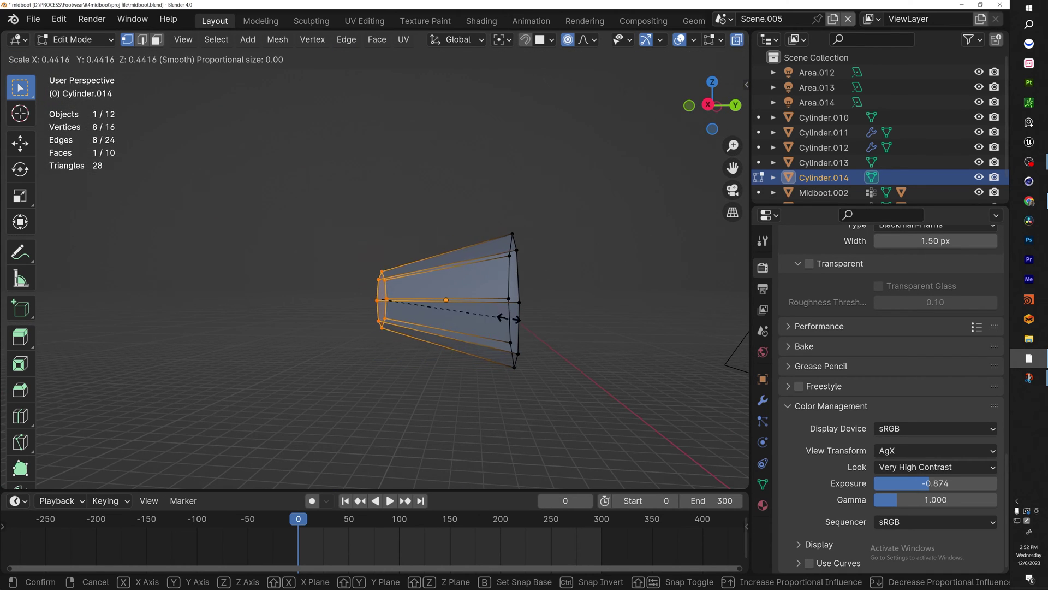
pyautogui.click(532, 308)
# - Add one loop cut around the middle of the tapered cylinder and scale the new loop up into a bulge
pyautogui.hotkey('ctrl', 'r')
pyautogui.click(435, 279)
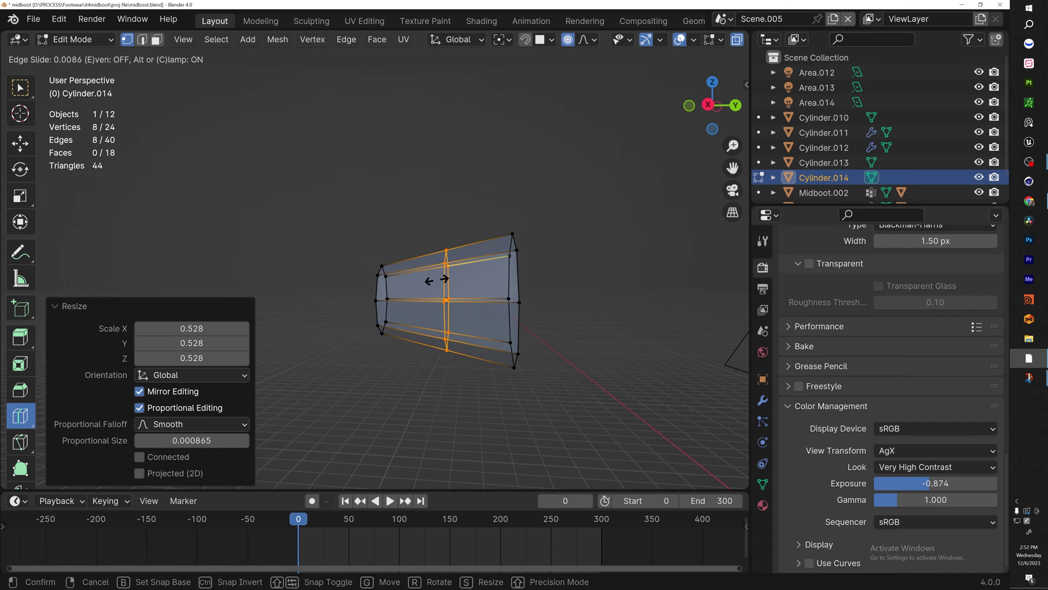
pyautogui.press('w')
pyautogui.press('s')
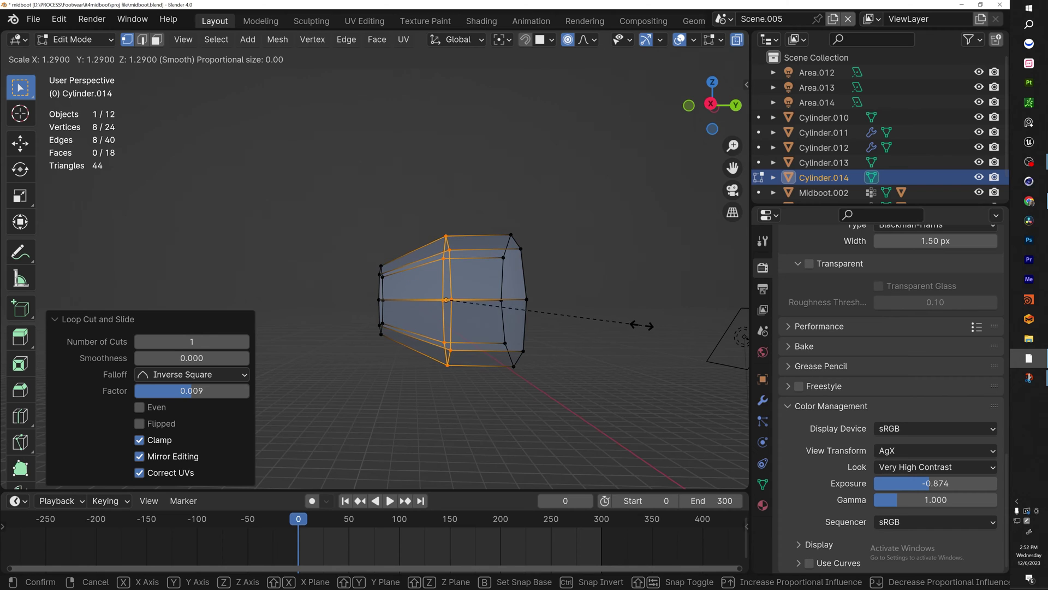
pyautogui.click(623, 328)
# - Enlarge the cylinder's wide end ring to flare it beyond the middle loop, and return to Object Mode
pyautogui.moveTo(563, 157); pyautogui.dragTo(469, 417)
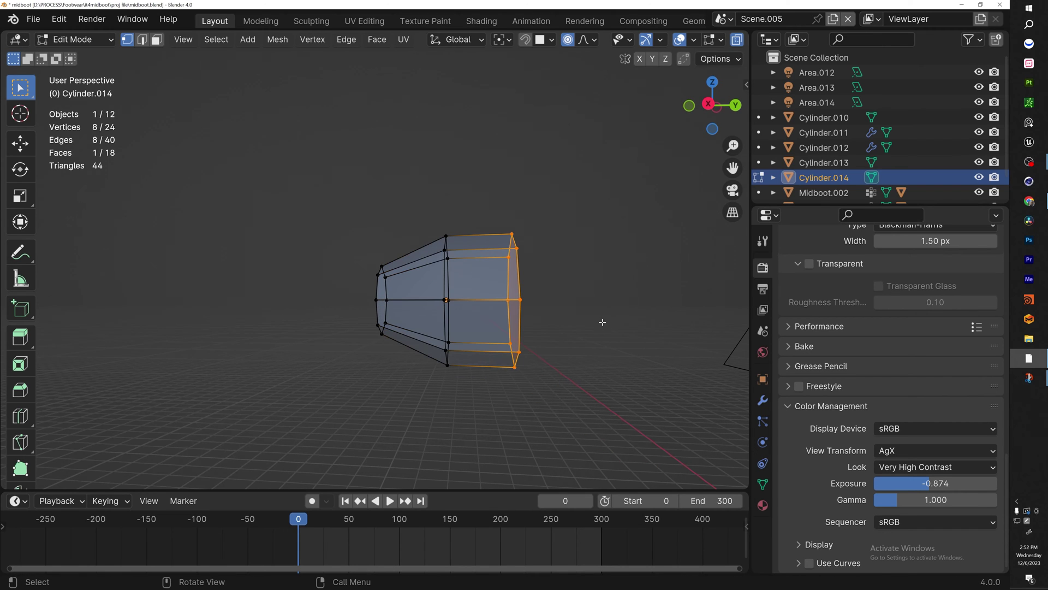
pyautogui.press('s')
pyautogui.click(620, 322)
pyautogui.press('Tab')
pyautogui.hotkey('alt', 'z')
pyautogui.scroll(3, 469, 309)
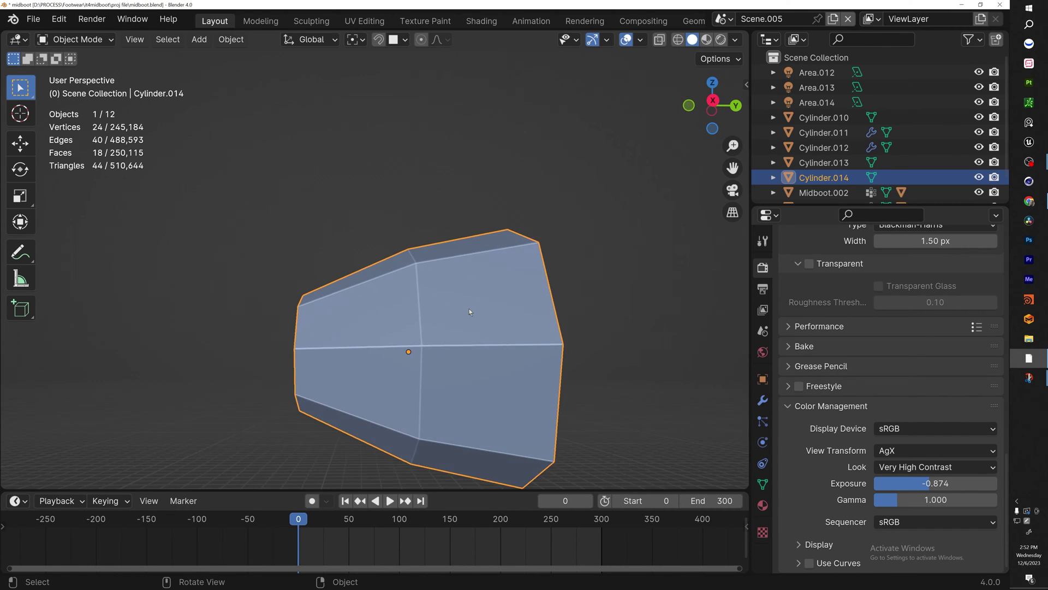
# - Inset the cylinder's narrow end face by about 0.28 m and extrude the inner face outward into a neck
pyautogui.moveTo(469, 309); pyautogui.dragTo(513, 340, button='middle')
pyautogui.scroll(-3, 513, 341)
pyautogui.keyDown('shift'); pyautogui.moveTo(413, 319); pyautogui.dragTo(478, 322, button='middle'); pyautogui.keyUp('shift')
pyautogui.press('Tab')
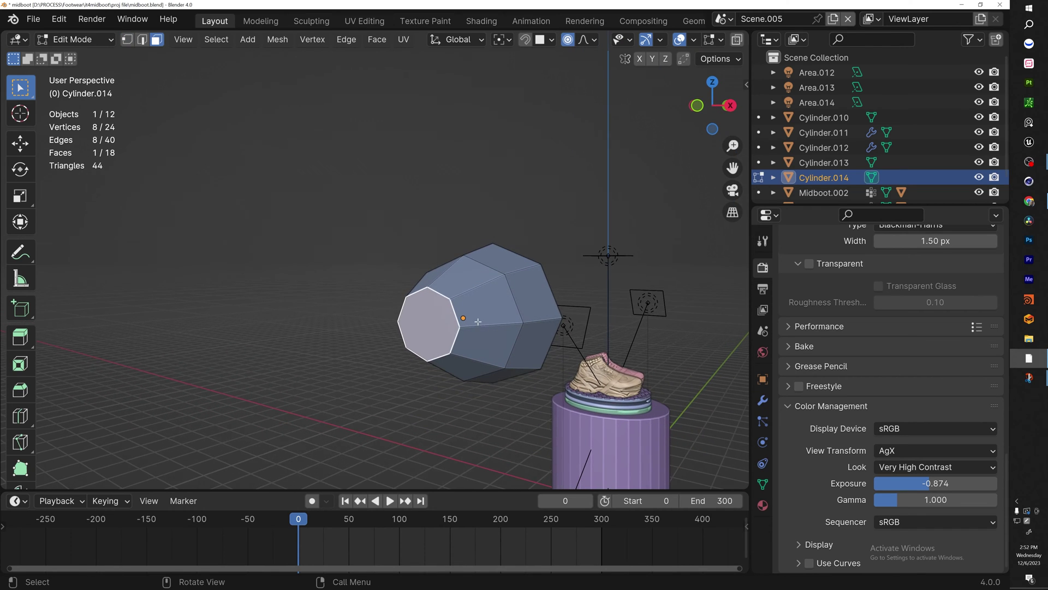
pyautogui.press('i')
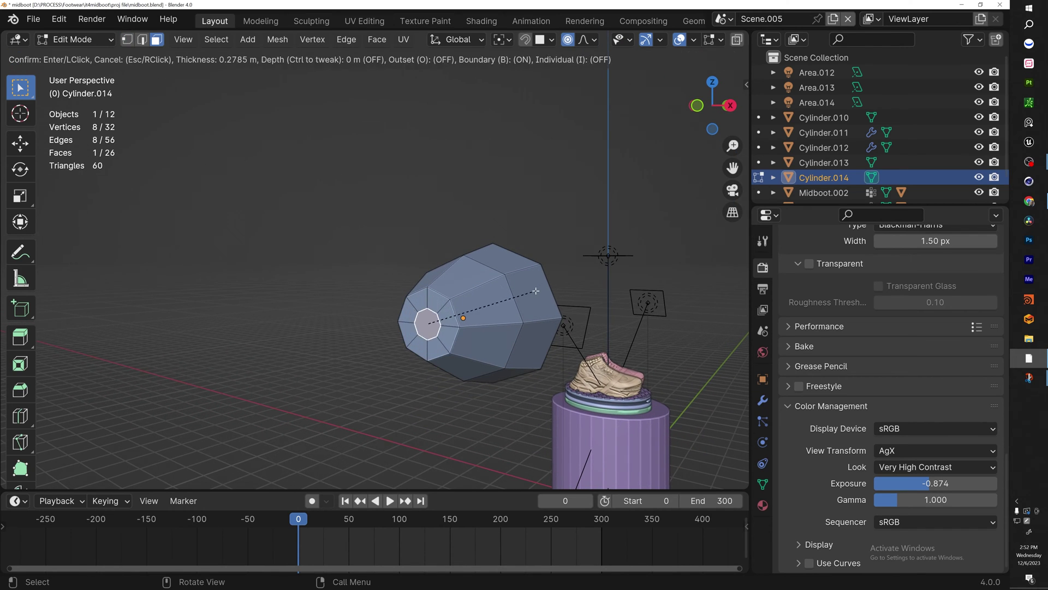
pyautogui.click(540, 291)
pyautogui.moveTo(539, 291); pyautogui.dragTo(467, 283, button='middle')
pyautogui.press('e')
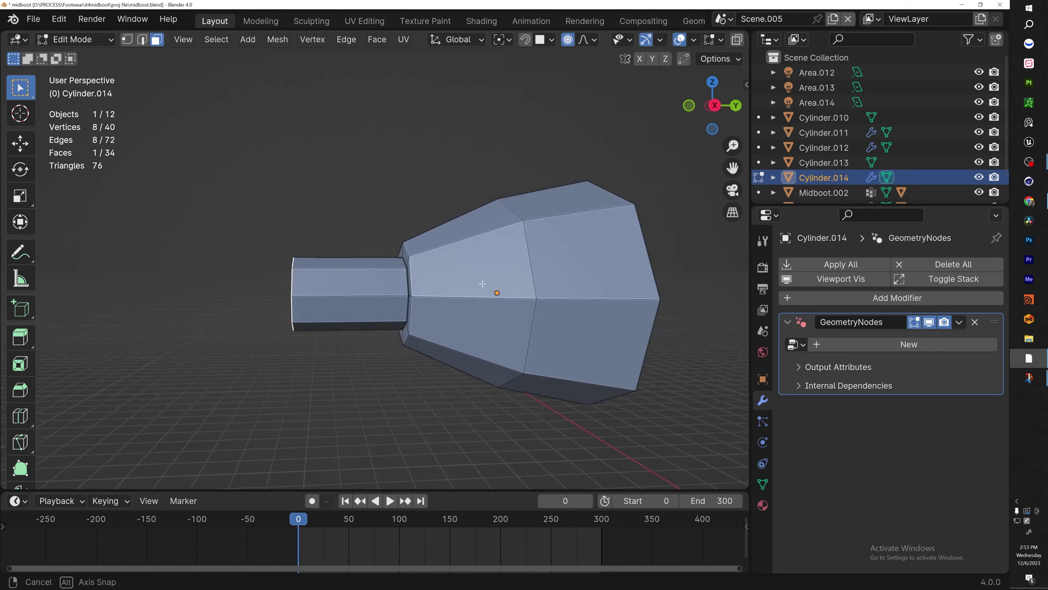
# - Bevel the end of the neck with a width of about 0.223 m and 3 segments to round its tip
pyautogui.moveTo(491, 287); pyautogui.dragTo(611, 268, button='middle')
pyautogui.hotkey('ctrl', 'b')
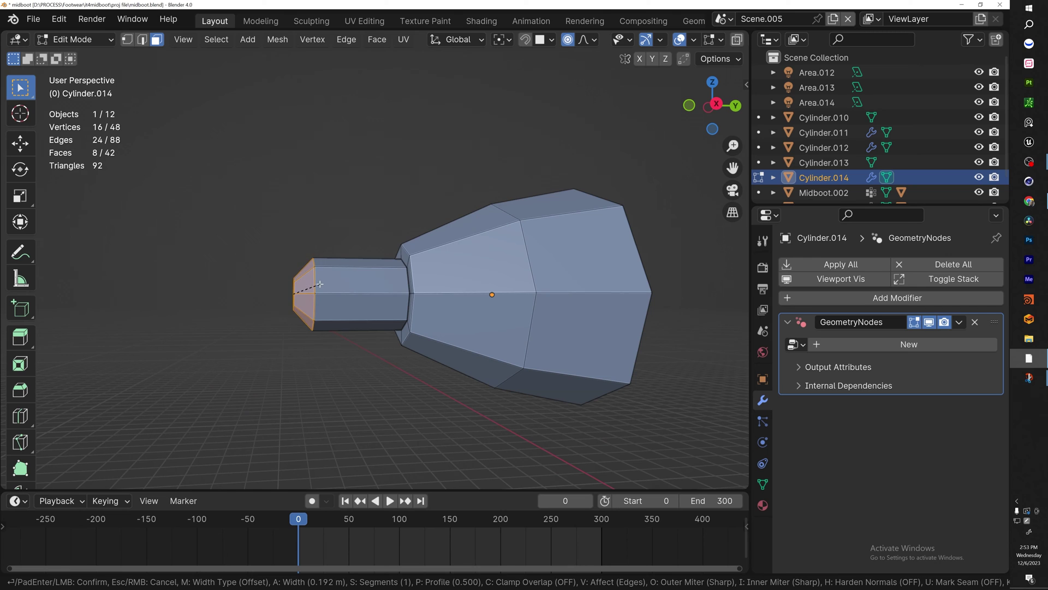
pyautogui.scroll(2, 314, 290)
pyautogui.click(314, 290)
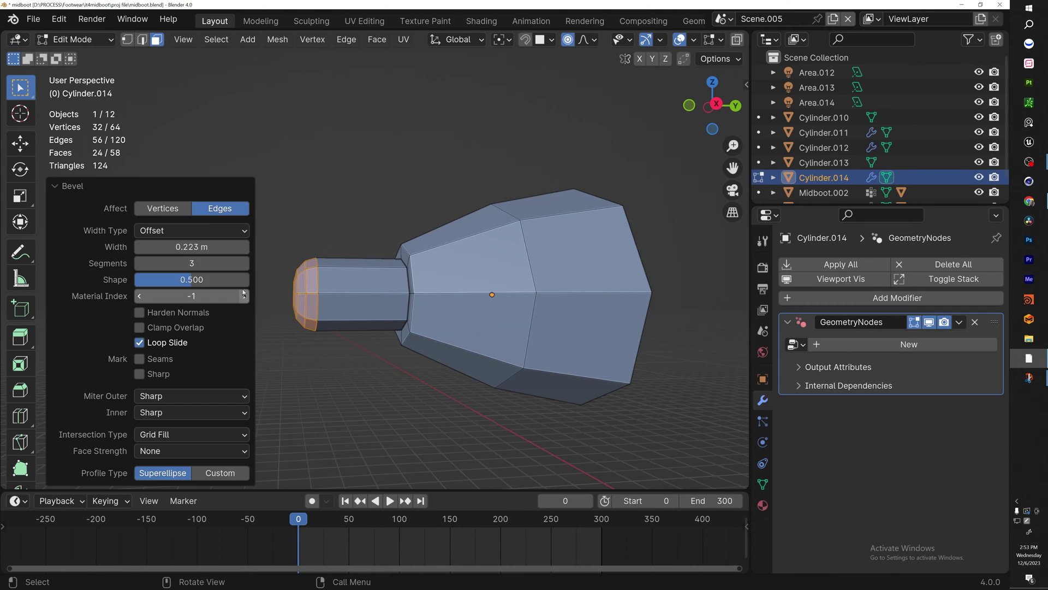
# - Bevel the edge loops where the neck meets the flared body by about 0.033 m with 2 segments
pyautogui.moveTo(315, 299); pyautogui.dragTo(385, 305, button='middle')
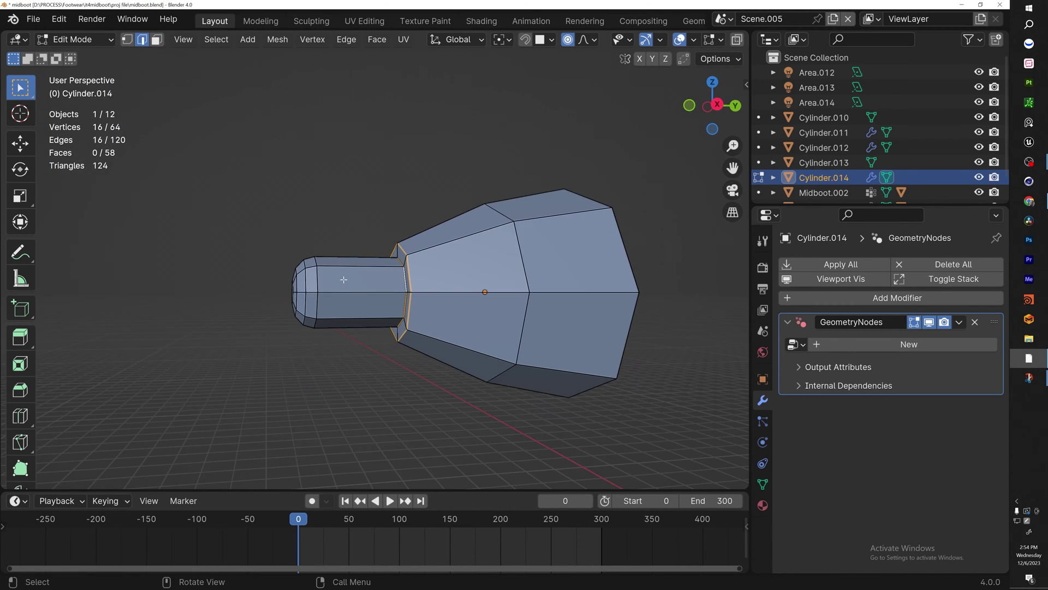
pyautogui.moveTo(342, 279); pyautogui.dragTo(440, 279, button='middle')
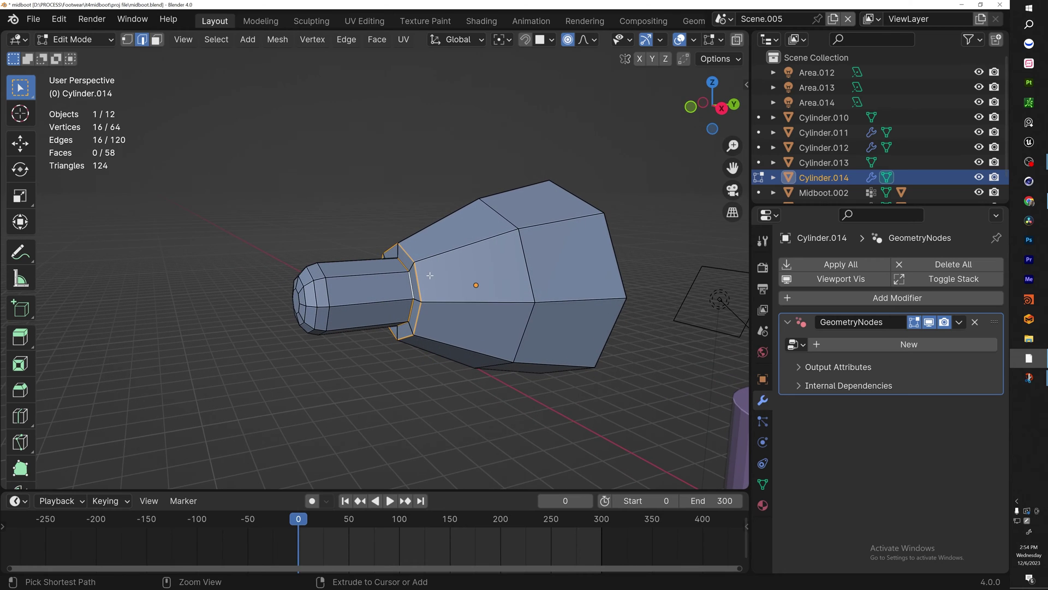
pyautogui.hotkey('ctrl', 'b')
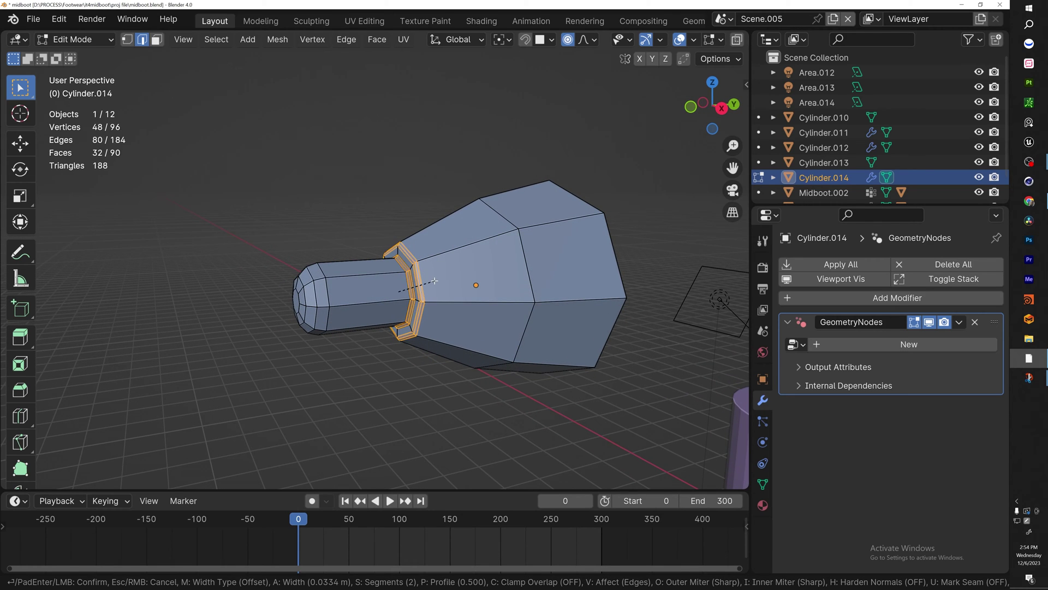
pyautogui.click(434, 280)
# - Select the edge loop of the wide open-end rim and bevel it with 2 segments
pyautogui.moveTo(435, 281); pyautogui.dragTo(355, 265, button='middle')
pyautogui.keyDown('alt'); pyautogui.click(555, 260); pyautogui.keyUp('alt')
pyautogui.hotkey('ctrl', 'b')
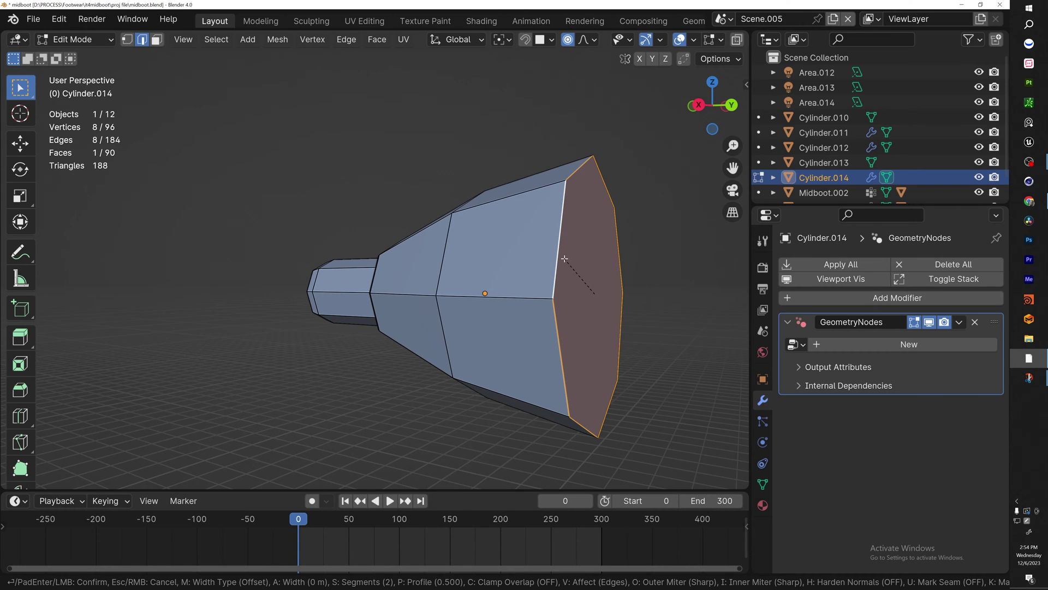
pyautogui.click(558, 327)
# - Return to Object Mode and apply Shade Auto Smooth to the lamp-shaped object
pyautogui.press('Tab')
pyautogui.scroll(-1, 568, 331)
pyautogui.moveTo(562, 333)
pyautogui.mouseDown(button='middle')
pyautogui.moveTo(608, 342)
pyautogui.moveTo(552, 331)
pyautogui.mouseUp(button='middle')
pyautogui.rightClick(537, 314)
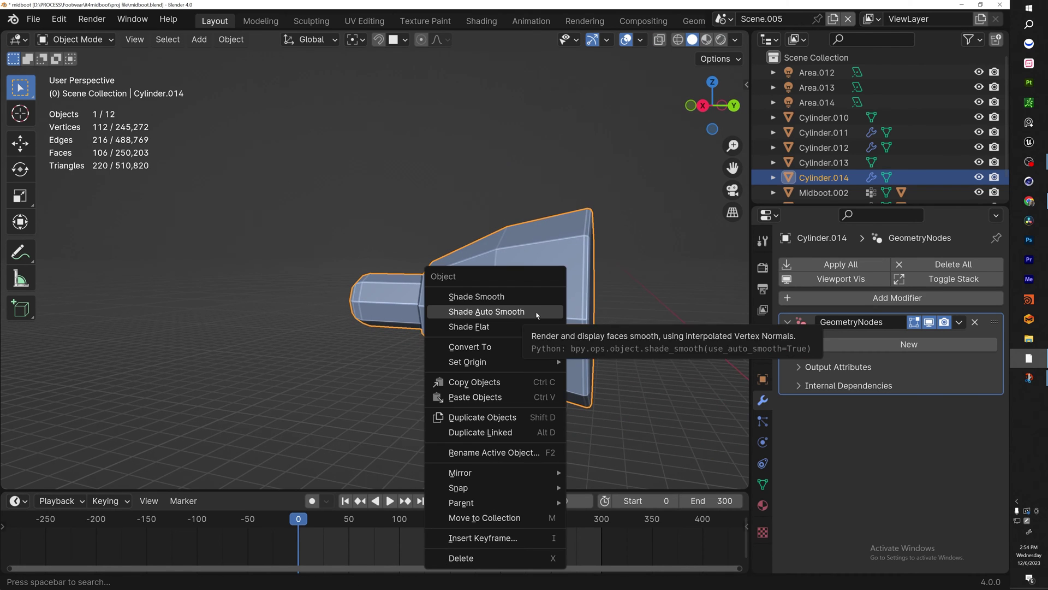
pyautogui.click(538, 316)
pyautogui.moveTo(651, 297)
pyautogui.mouseDown(button='middle')
pyautogui.moveTo(554, 289)
pyautogui.moveTo(660, 300)
pyautogui.mouseUp(button='middle')
# - Assign the existing "turntable" material to the lamp-shaped object
pyautogui.click(762, 506)
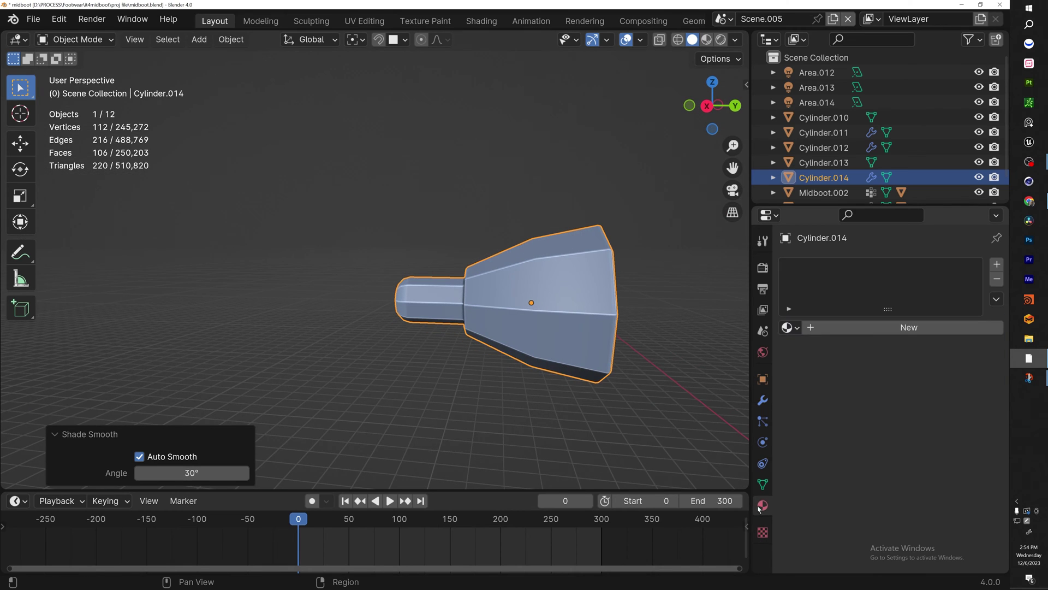
pyautogui.click(790, 327)
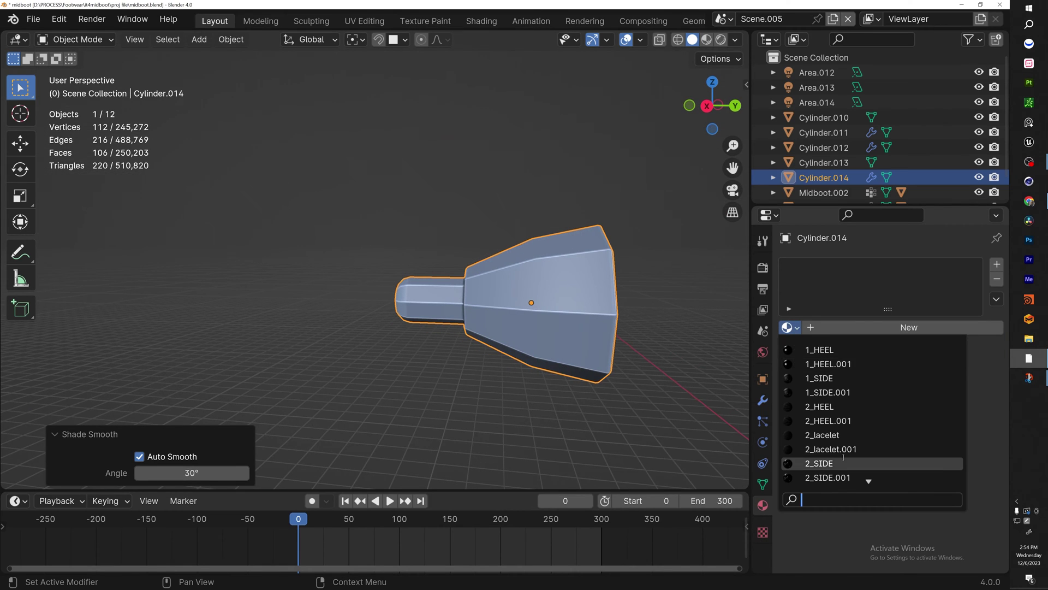
pyautogui.write('turn')
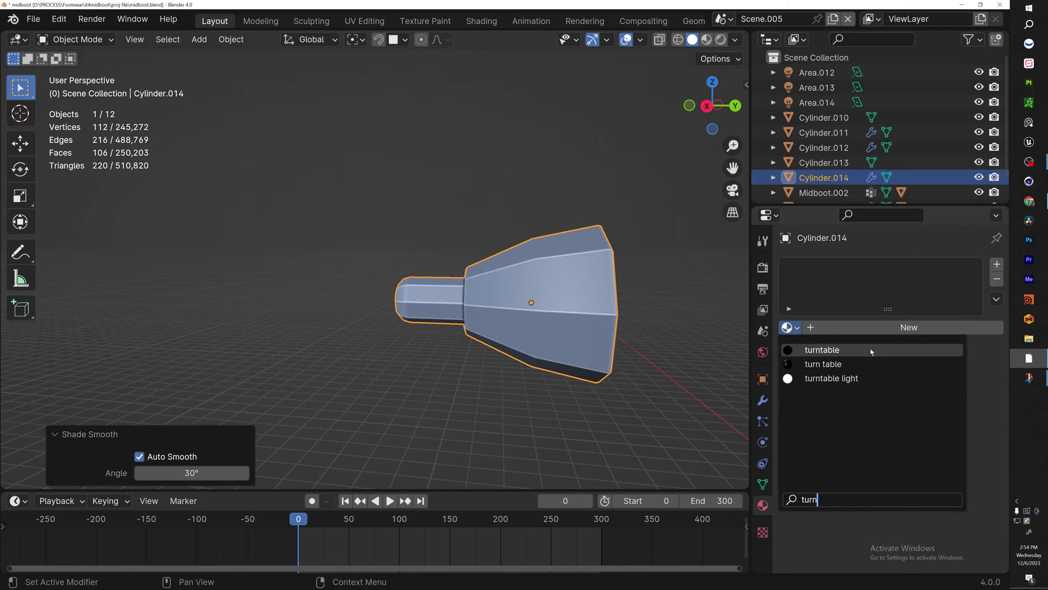
pyautogui.click(872, 350)
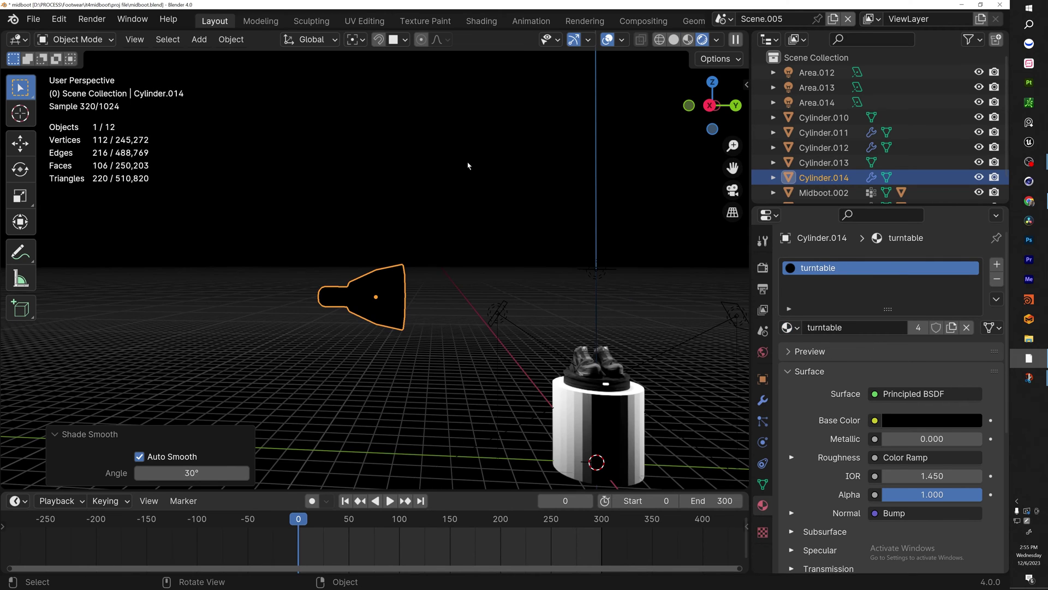
# - Create a new World in the Shading workspace and add a mapped Environment Texture setup to its Background node
pyautogui.click(482, 20)
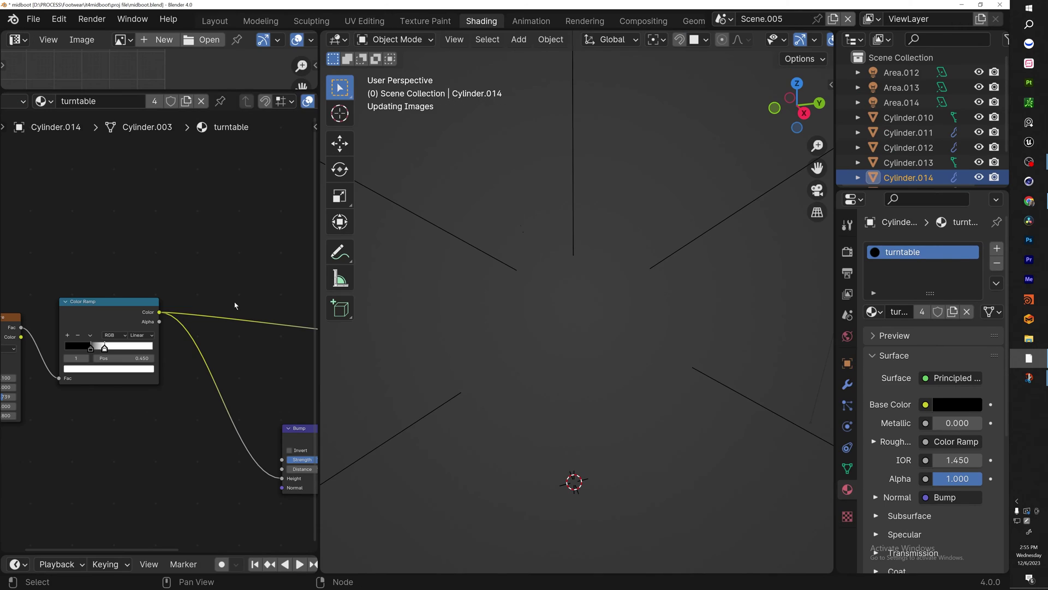
pyautogui.click(67, 102)
pyautogui.click(88, 155)
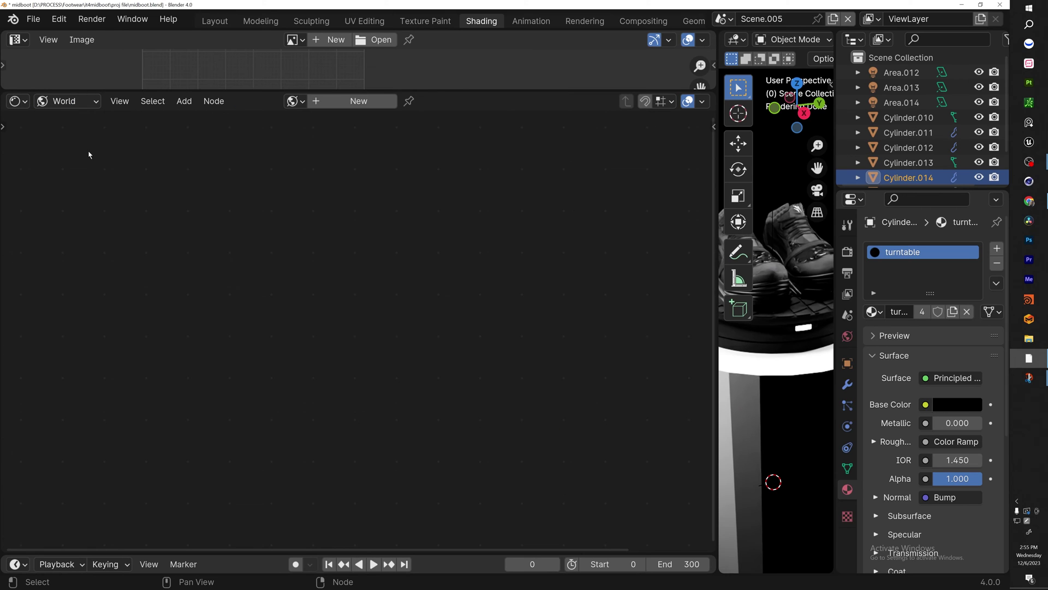
pyautogui.click(335, 102)
pyautogui.press('Home')
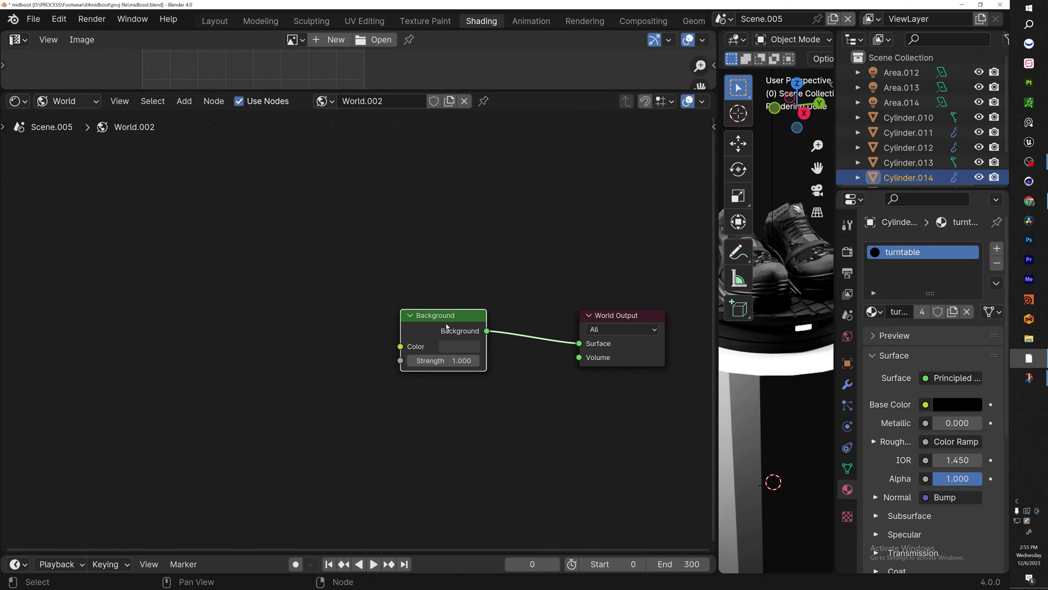
pyautogui.hotkey('ctrl', 't')
pyautogui.press('Home')
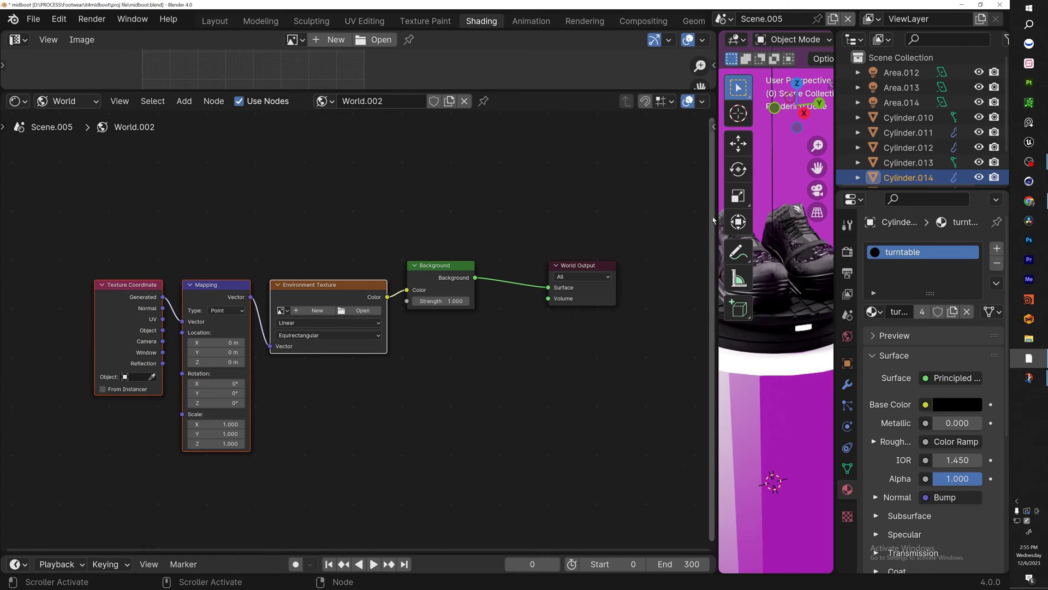
# - Load old_hall_4k.hdr from the hdri bookmark into the Environment Texture and check it in a widened 3D viewport
pyautogui.moveTo(718, 213); pyautogui.dragTo(409, 213)
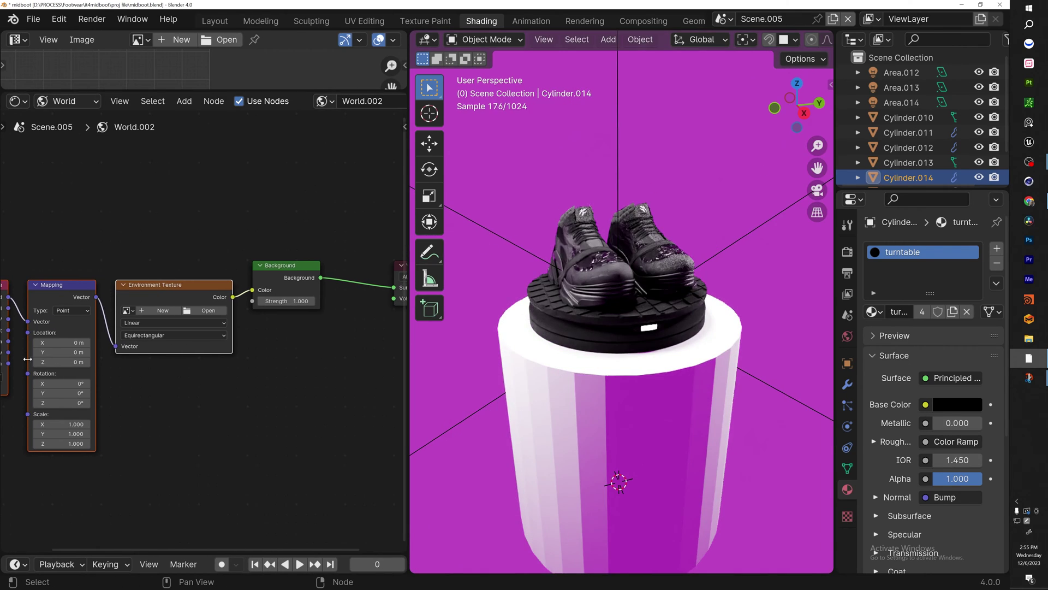
pyautogui.click(203, 310)
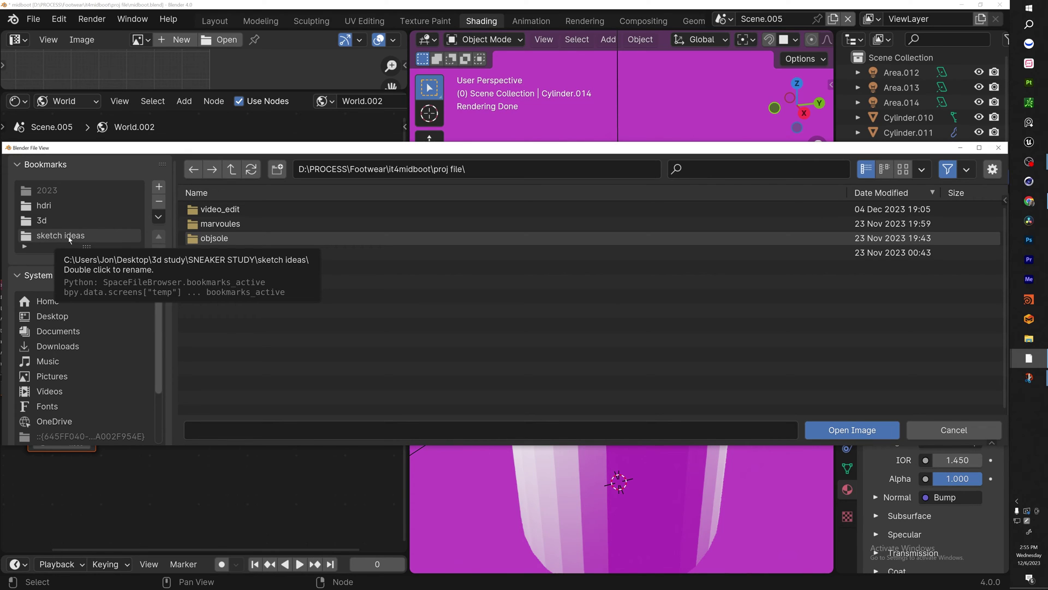
pyautogui.click(43, 205)
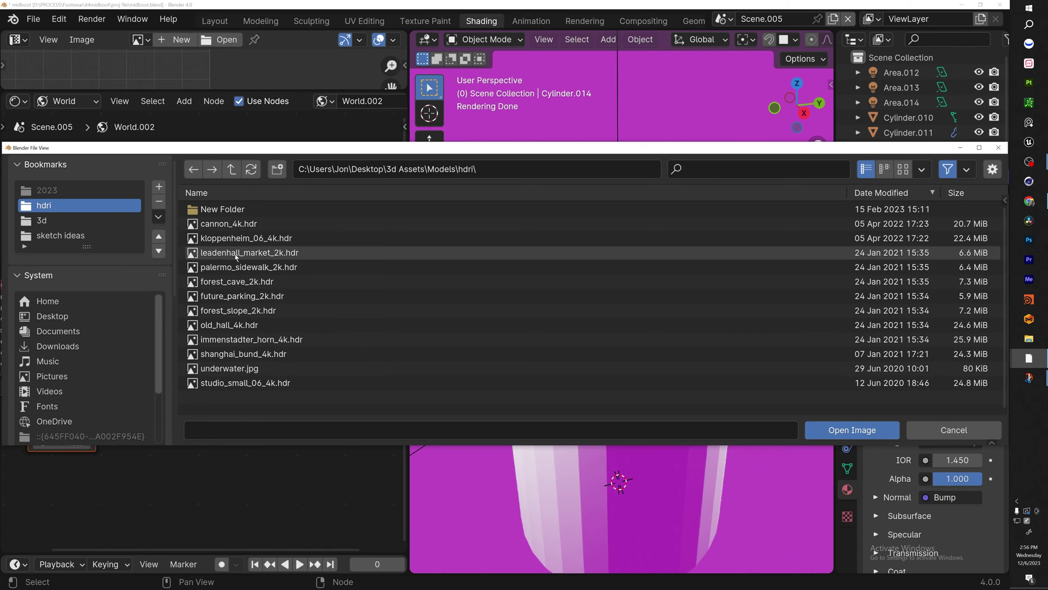
pyautogui.click(246, 326)
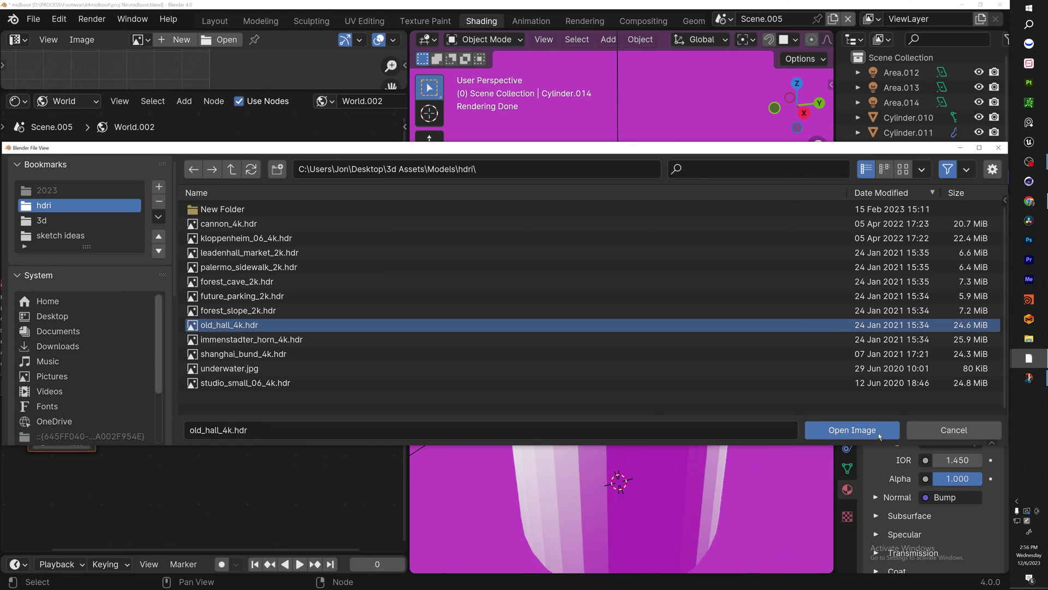
pyautogui.click(852, 431)
pyautogui.moveTo(694, 323); pyautogui.dragTo(677, 304, button='middle')
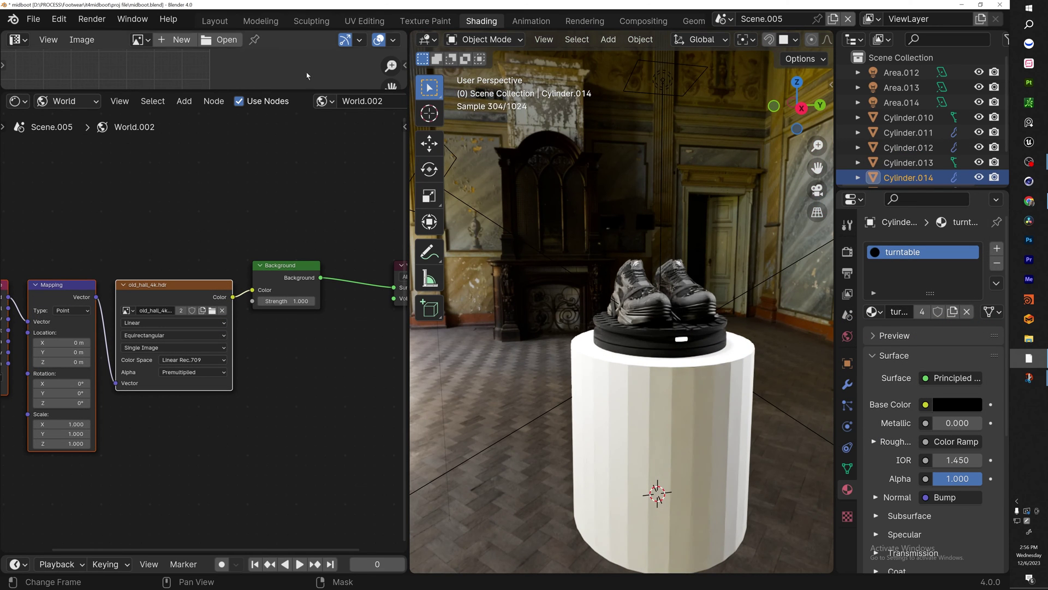
# - Return to the Layout workspace and move the lamp-shaped object along the global Y axis
pyautogui.click(215, 20)
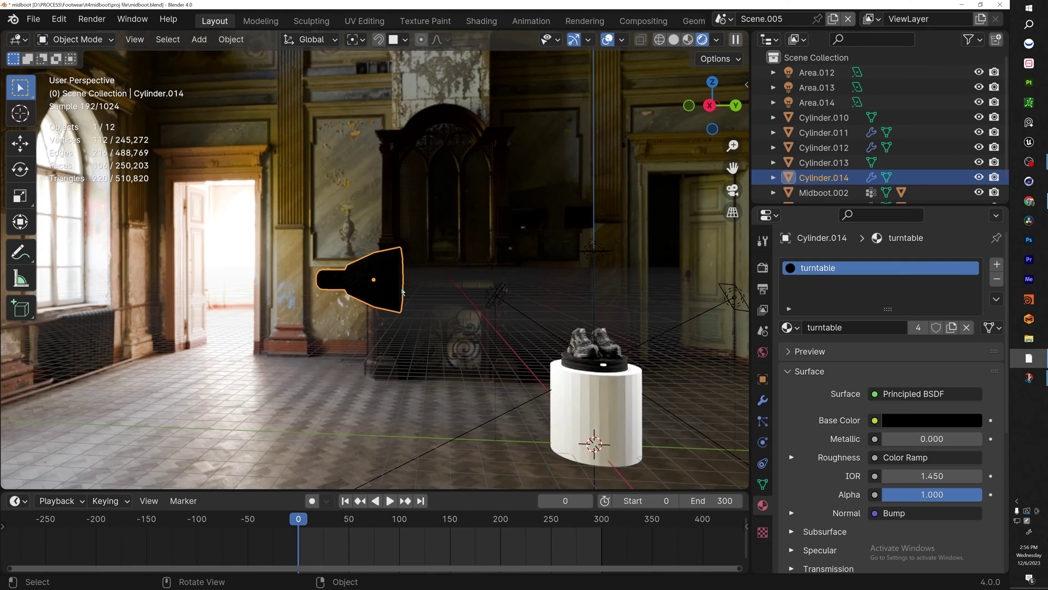
pyautogui.scroll(2, 386, 291)
pyautogui.press('g')
pyautogui.press('x')
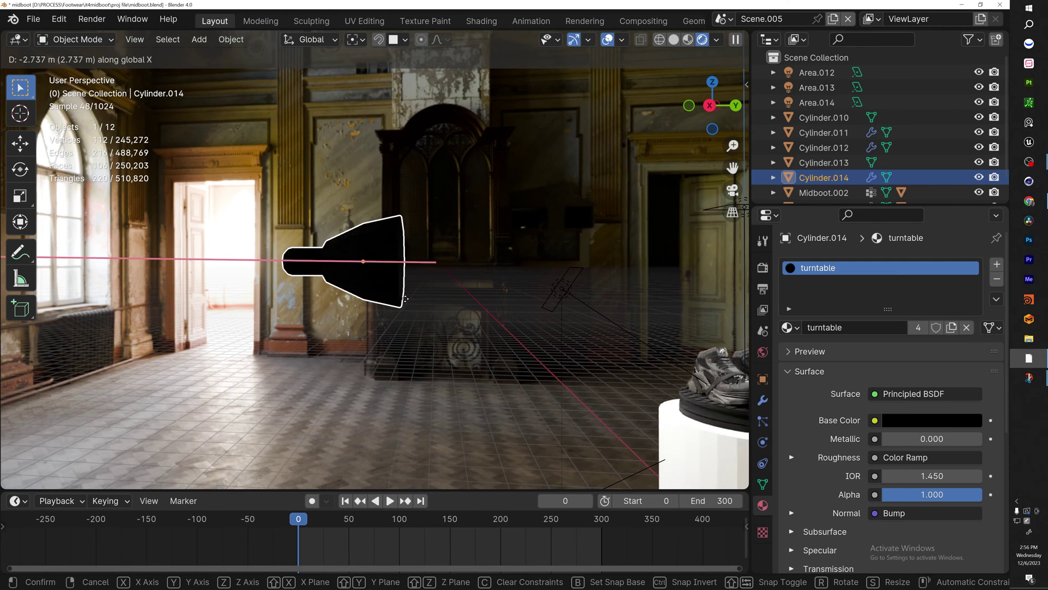
pyautogui.press('y')
pyautogui.press('Return')
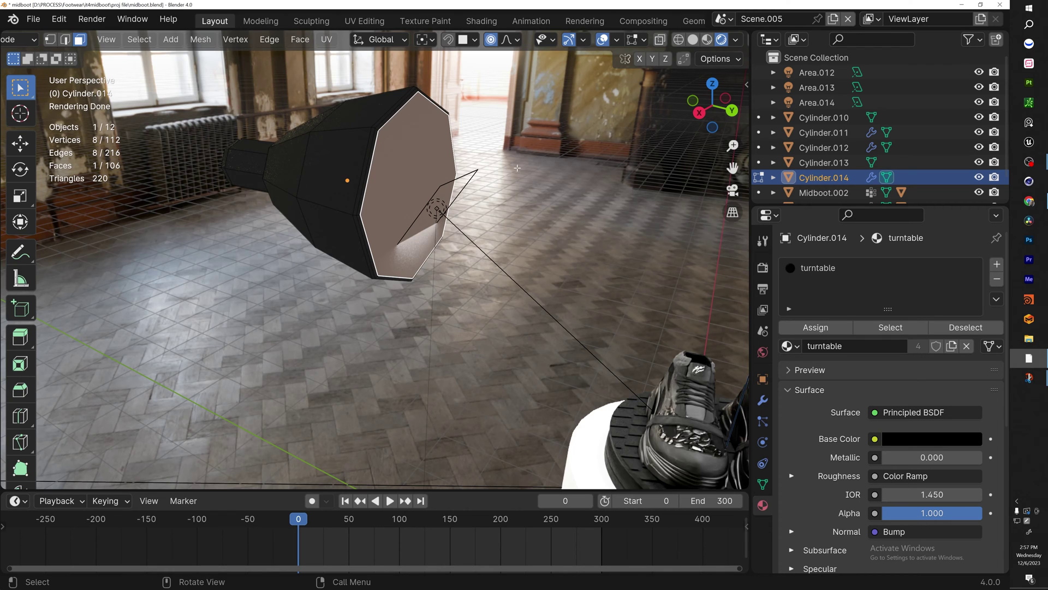
# - Inset the lamp's wide front face slightly and extrude it about 0.101 m inward to recess it behind the rim
pyautogui.press('i')
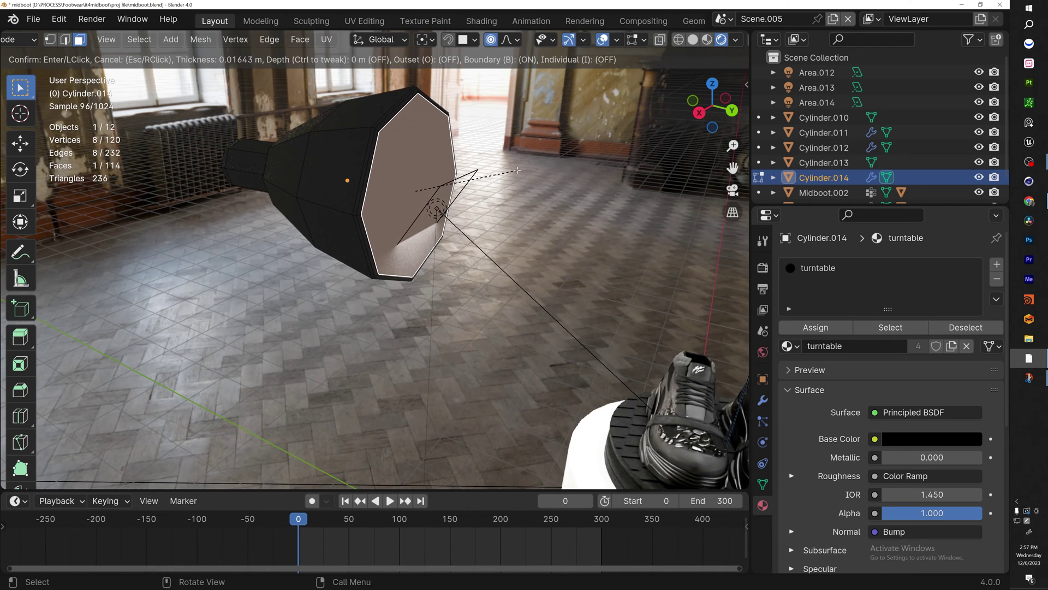
pyautogui.click(517, 170)
pyautogui.press('e')
pyautogui.click(470, 244)
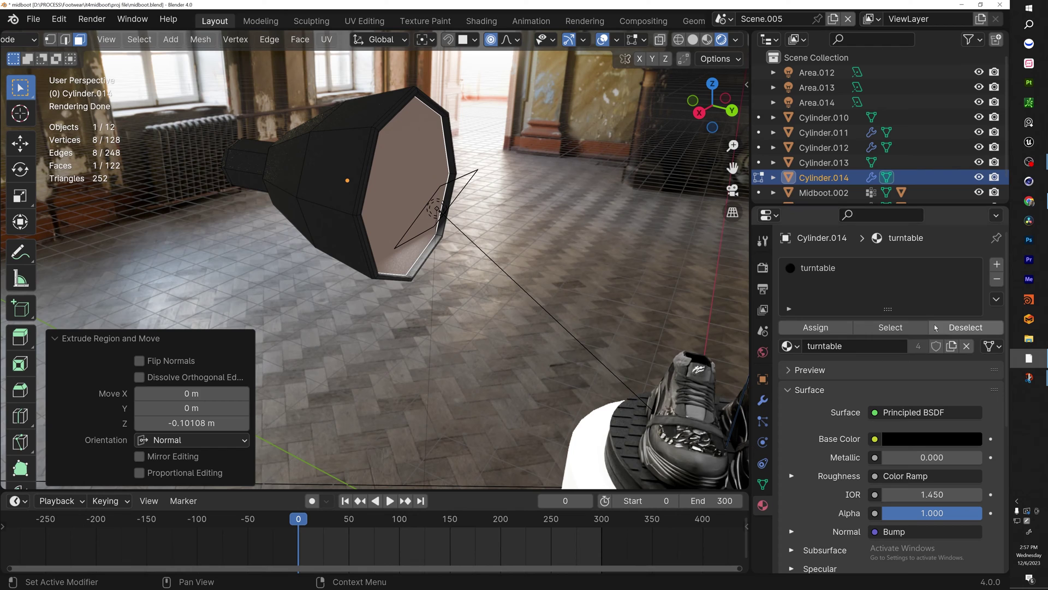
# - Add a second material slot to the lamp using the turntable light material and assign it to the recessed front face
pyautogui.click(997, 264)
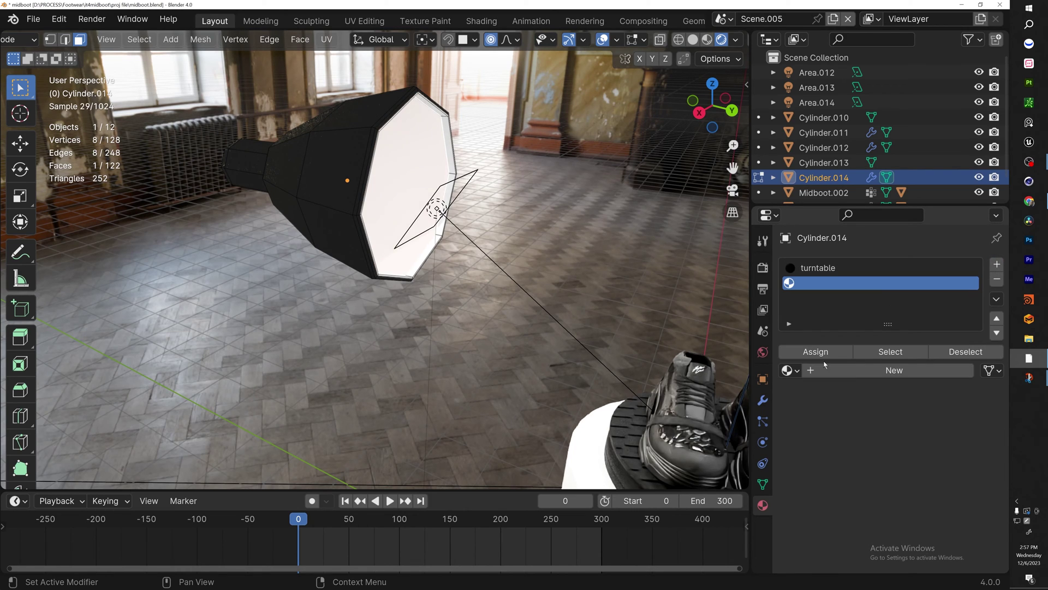
pyautogui.click(790, 371)
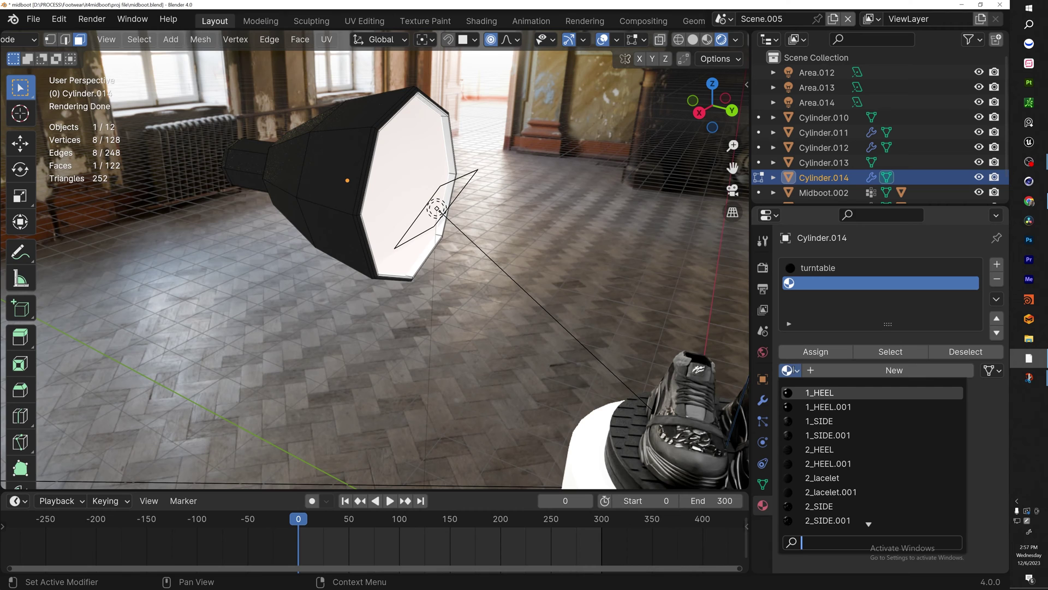
pyautogui.write('turn')
pyautogui.click(827, 421)
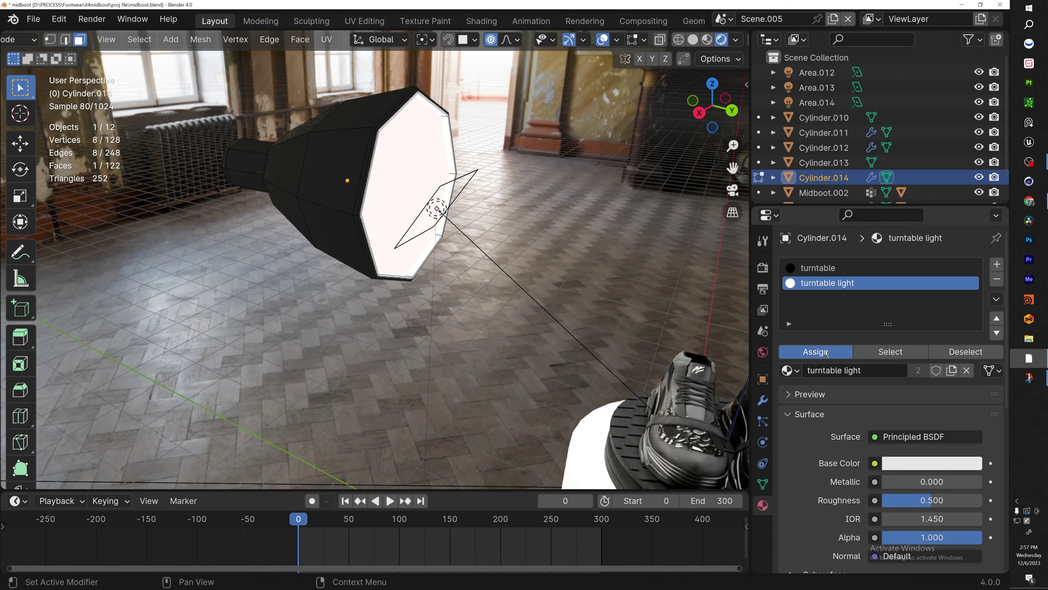
pyautogui.click(827, 353)
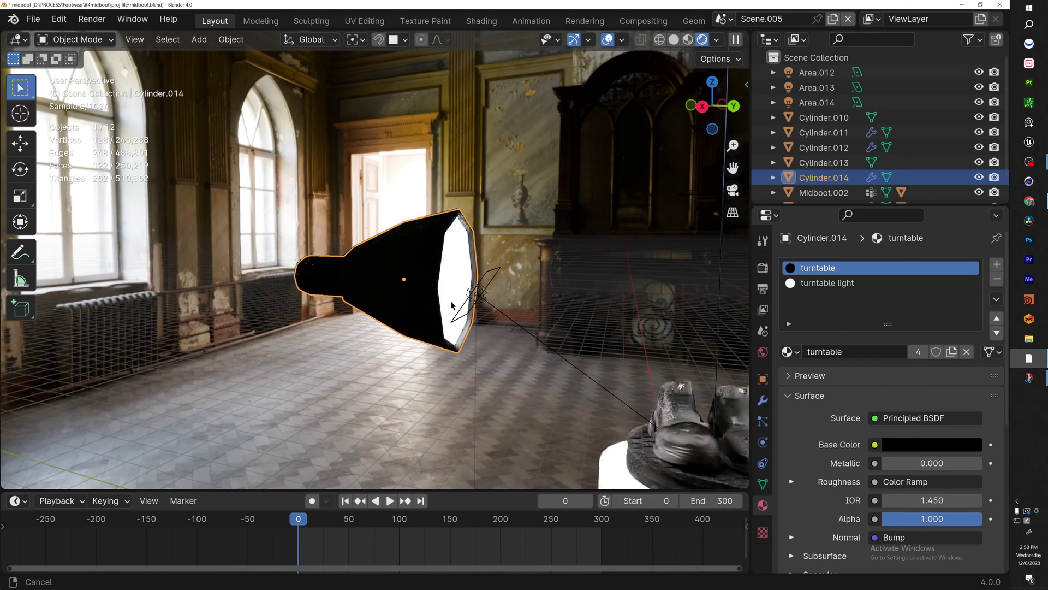
# - Add an 8-sided cylinder with a 1 m radius and 2 m depth at the world origin
pyautogui.moveTo(451, 305); pyautogui.dragTo(511, 210, button='middle')
pyautogui.keyDown('shift'); pyautogui.moveTo(573, 275); pyautogui.dragTo(498, 219, button='middle'); pyautogui.keyUp('shift')
pyautogui.hotkey('shift', 'a')
pyautogui.moveTo(497, 217)
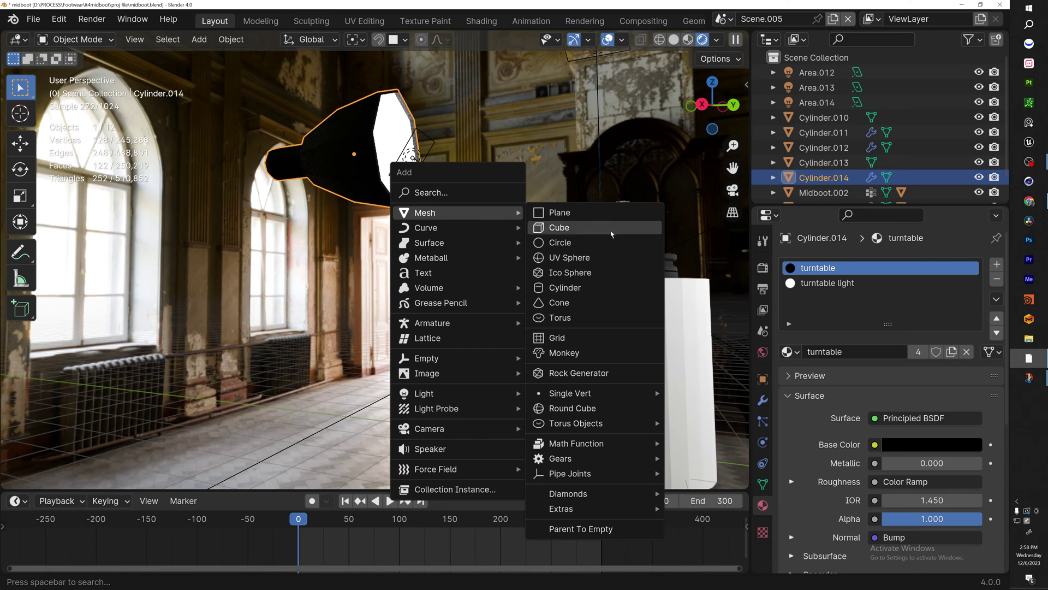
pyautogui.click(571, 289)
pyautogui.keyDown('shift'); pyautogui.moveTo(609, 332); pyautogui.dragTo(547, 274, button='middle'); pyautogui.keyUp('shift')
pyautogui.scroll(-2, 576, 326)
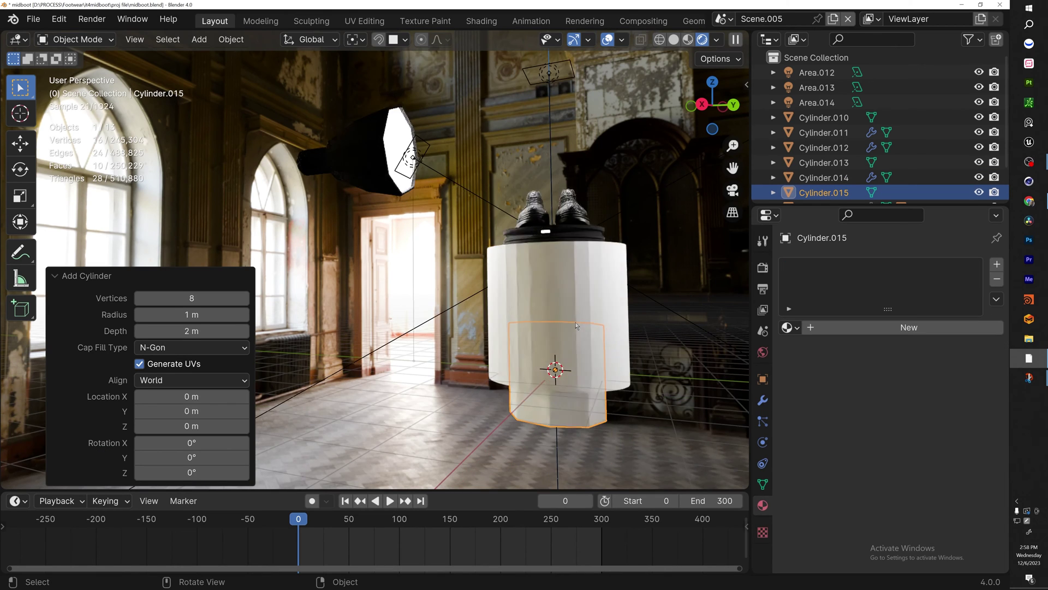
# - Scale the cylinder to 0.138, stretch it along Z into a thin upright pole and place it under the lamp head
pyautogui.scroll(-3, 576, 326)
pyautogui.press('g')
pyautogui.press('y')
pyautogui.click(390, 328)
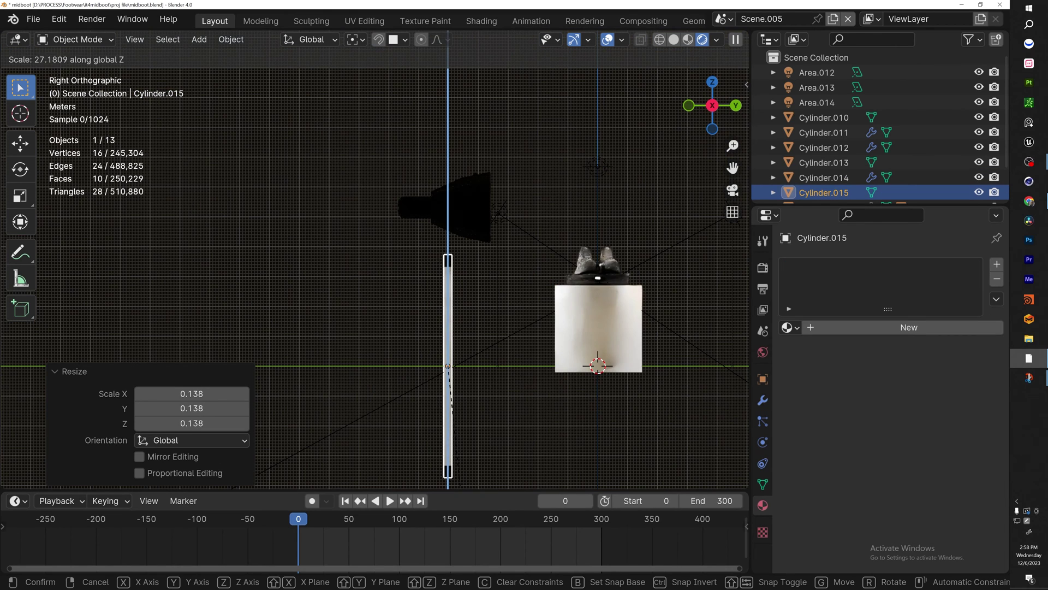
pyautogui.click(479, 250)
pyautogui.press('s')
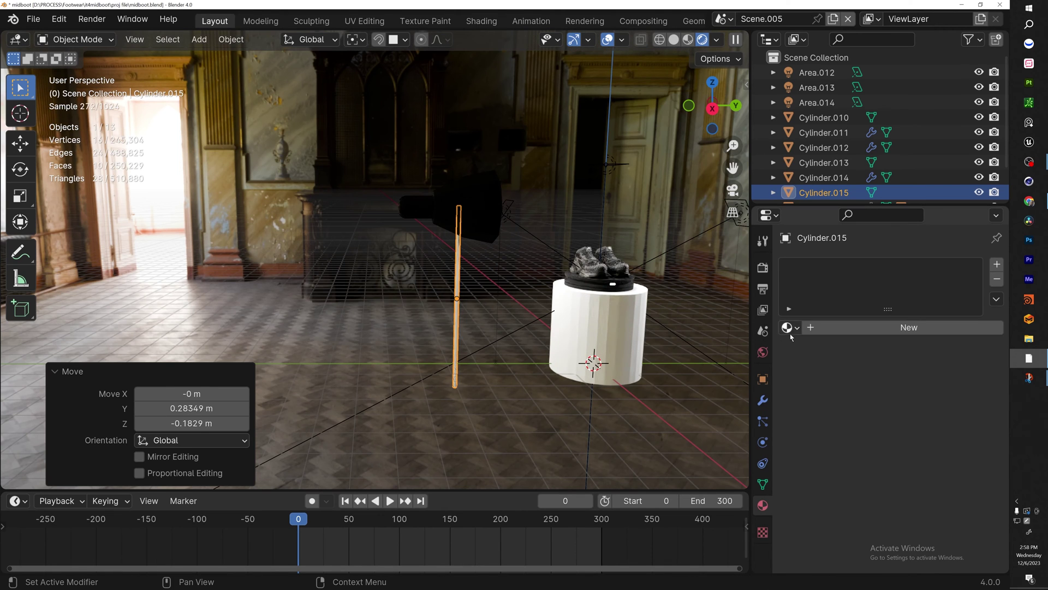
# - Give the lamp pole the existing turntable material
pyautogui.click(788, 328)
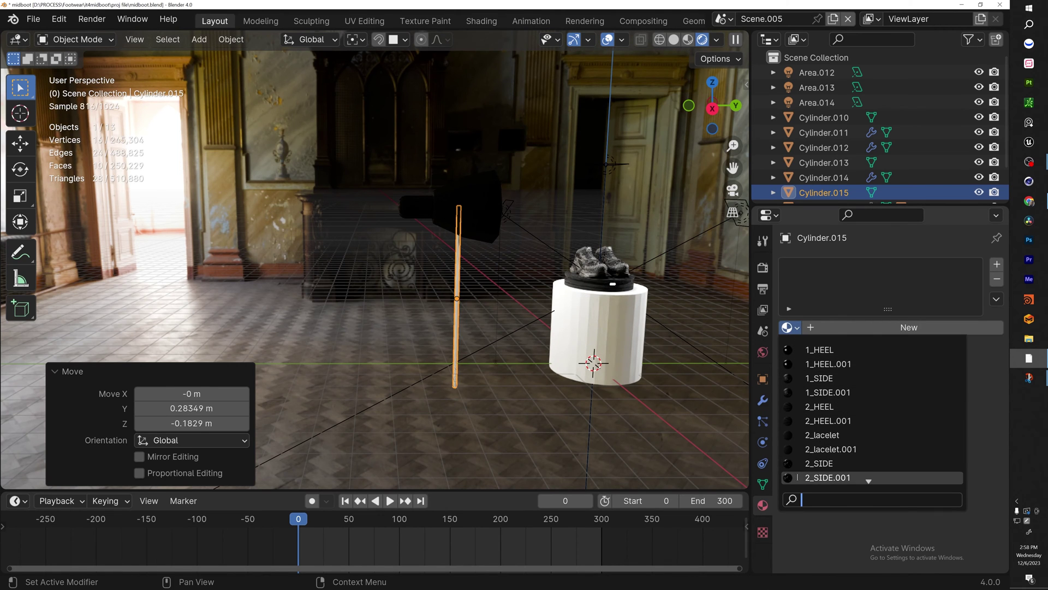
pyautogui.write('turn')
pyautogui.press('Return')
pyautogui.press('Tab')
pyautogui.moveTo(480, 257); pyautogui.dragTo(409, 212, button='middle')
pyautogui.press('Tab')
# - Rotate the lamp head about -26° around the global X axis to aim it down at the shoes
pyautogui.click(418, 231)
pyautogui.press('r')
pyautogui.press('x')
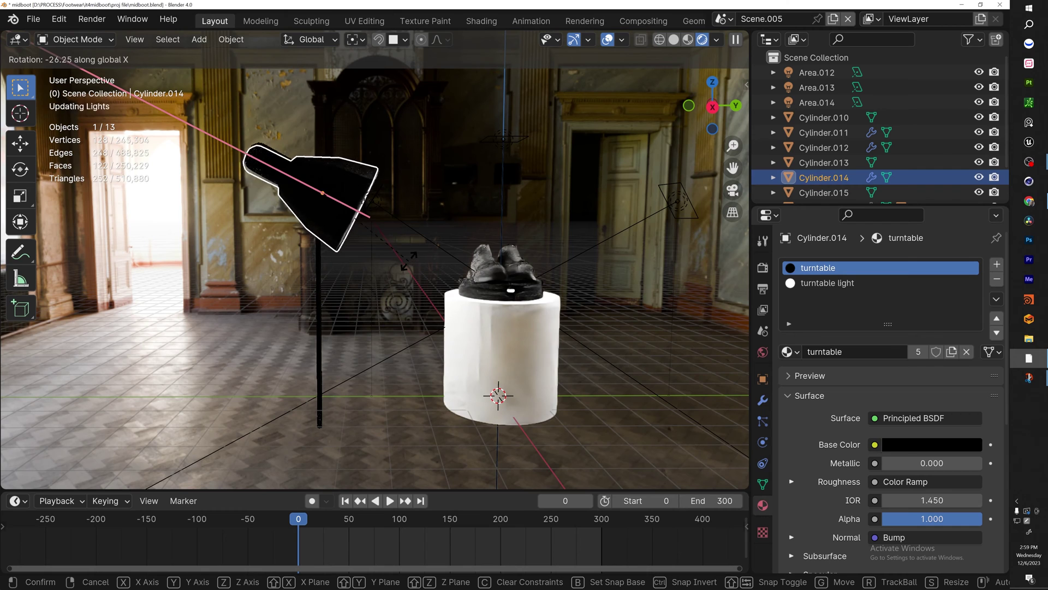
pyautogui.click(411, 251)
pyautogui.scroll(-1, 404, 251)
# - Duplicate the lamp head and pole together about 10.37 m along the global Y axis to the pedestal's other side
pyautogui.keyDown('shift'); pyautogui.click(323, 258); pyautogui.keyUp('shift')
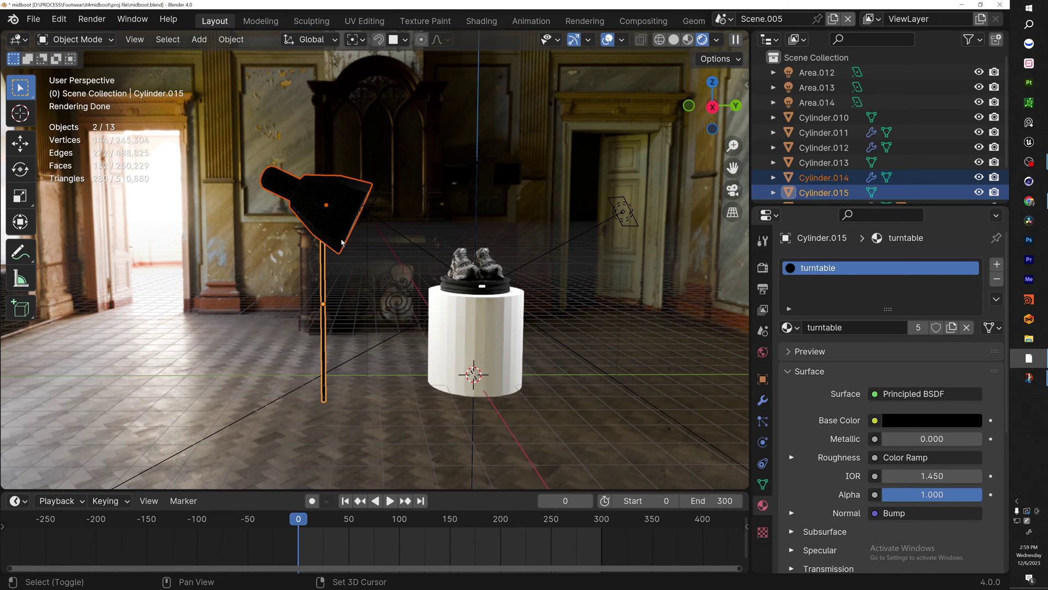
pyautogui.hotkey('shift', 'd')
pyautogui.press('y')
pyautogui.click(677, 281)
# - Rotate the duplicated lamp 180° about Z to face the pedestal and adjust its position along Y
pyautogui.write('r')
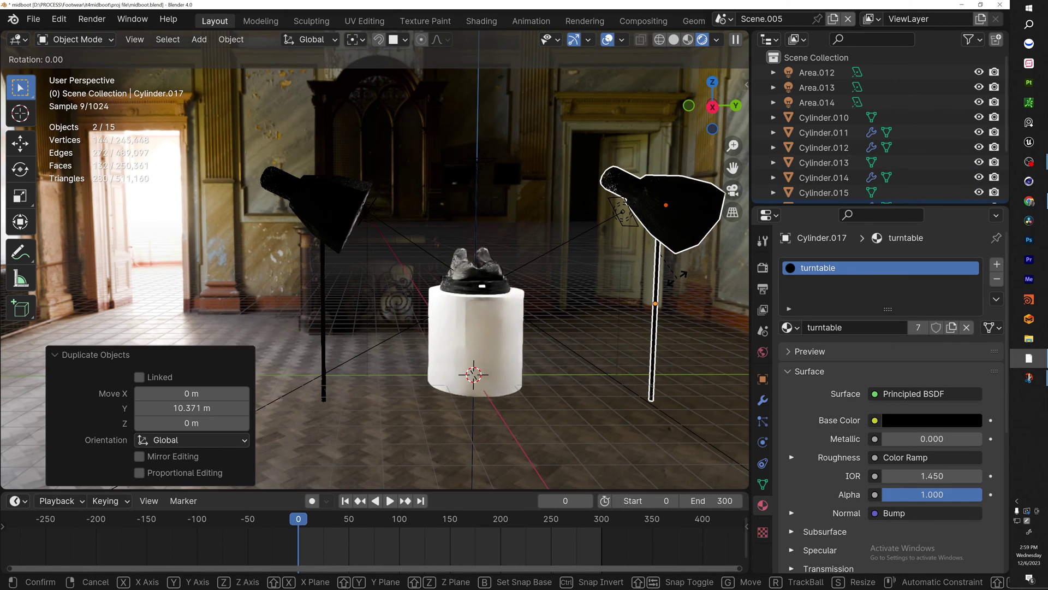
pyautogui.write('180z')
pyautogui.press('Return')
pyautogui.press('g')
pyautogui.press('y')
pyautogui.click(675, 282)
# - Duplicate the first lamp and its pole to a spot behind the pedestal and turn the copy about Z toward the shoes
pyautogui.click(314, 218)
pyautogui.keyDown('shift'); pyautogui.click(327, 287); pyautogui.keyUp('shift')
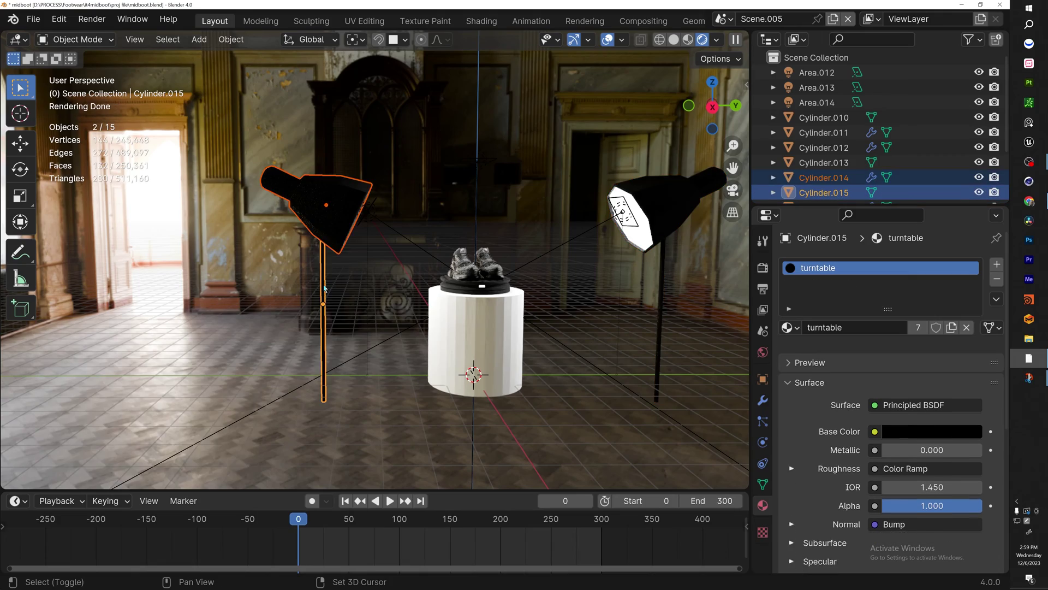
pyautogui.moveTo(328, 288); pyautogui.dragTo(475, 387, button='middle')
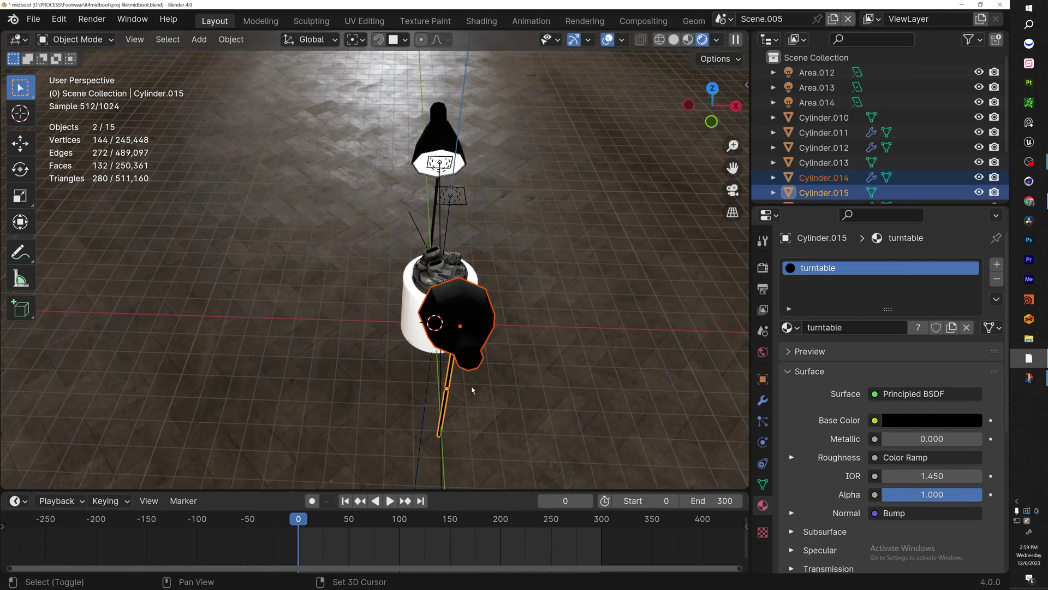
pyautogui.hotkey('shift', 'd')
pyautogui.click(354, 279)
pyautogui.press('r')
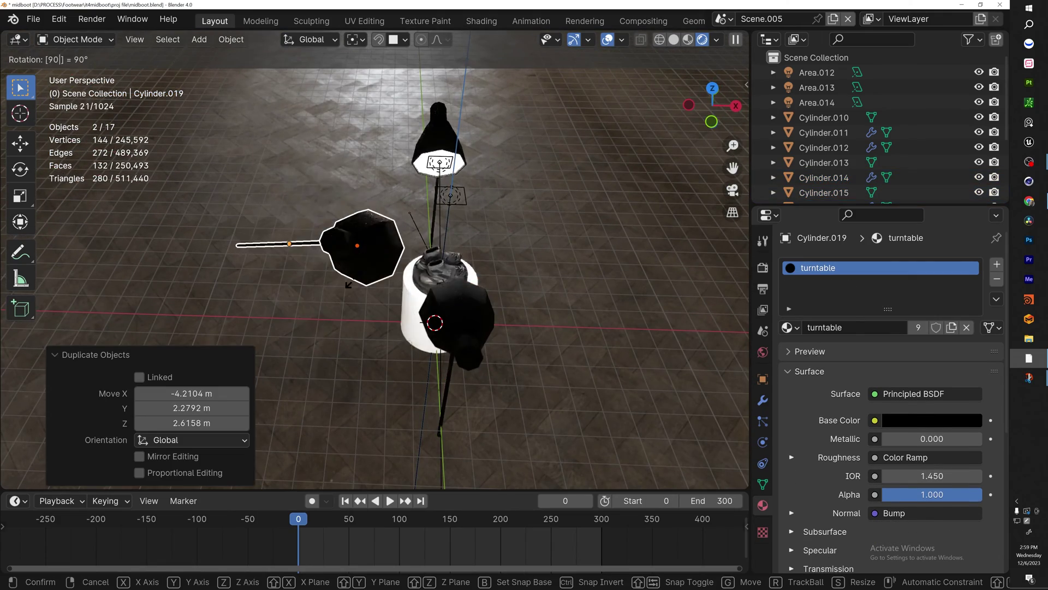
pyautogui.click(348, 285)
pyautogui.moveTo(348, 284); pyautogui.dragTo(365, 271, button='middle')
# - Move the rear lamp and its pole about 0.443 m along the global Y axis
pyautogui.press('g')
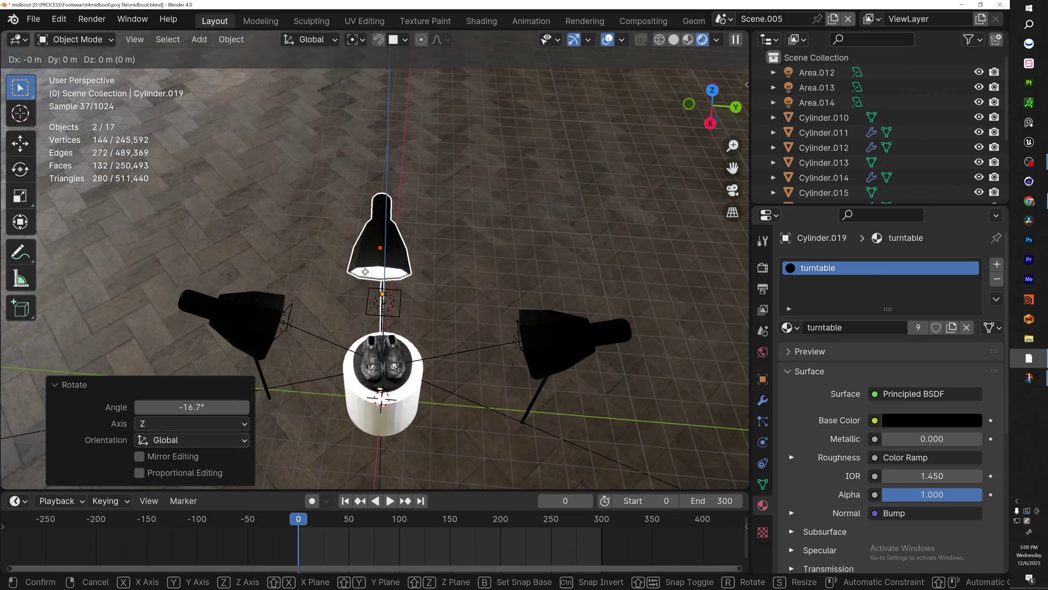
pyautogui.press('x')
pyautogui.press('y')
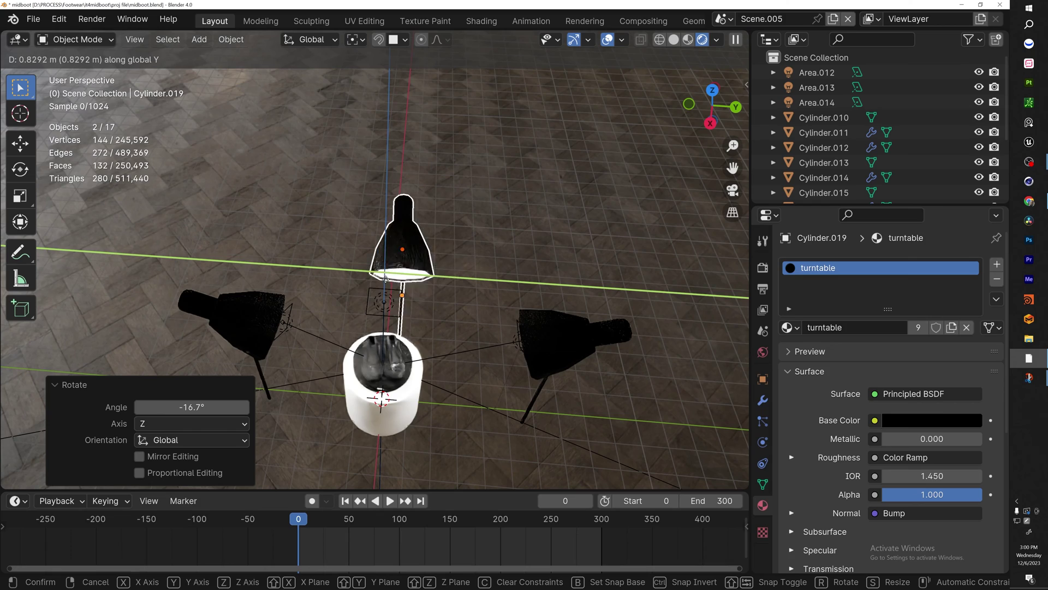
pyautogui.click(375, 283)
pyautogui.moveTo(458, 352); pyautogui.dragTo(468, 292, button='middle')
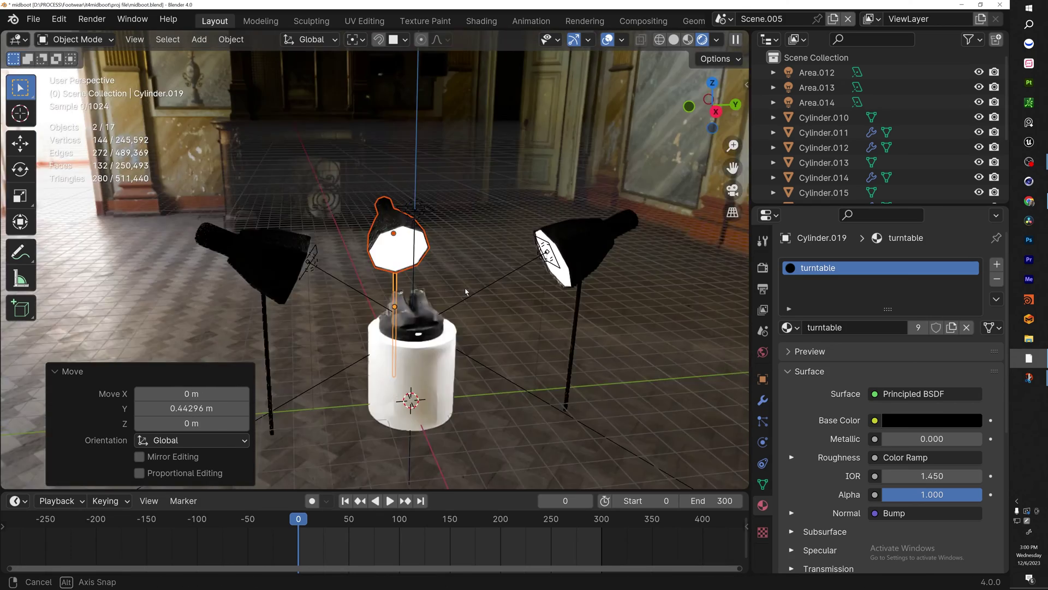
# - Hide both shoes and all the turntable parts, leaving only the bare pedestal between the lamps
pyautogui.scroll(5, 435, 355)
pyautogui.click(425, 322)
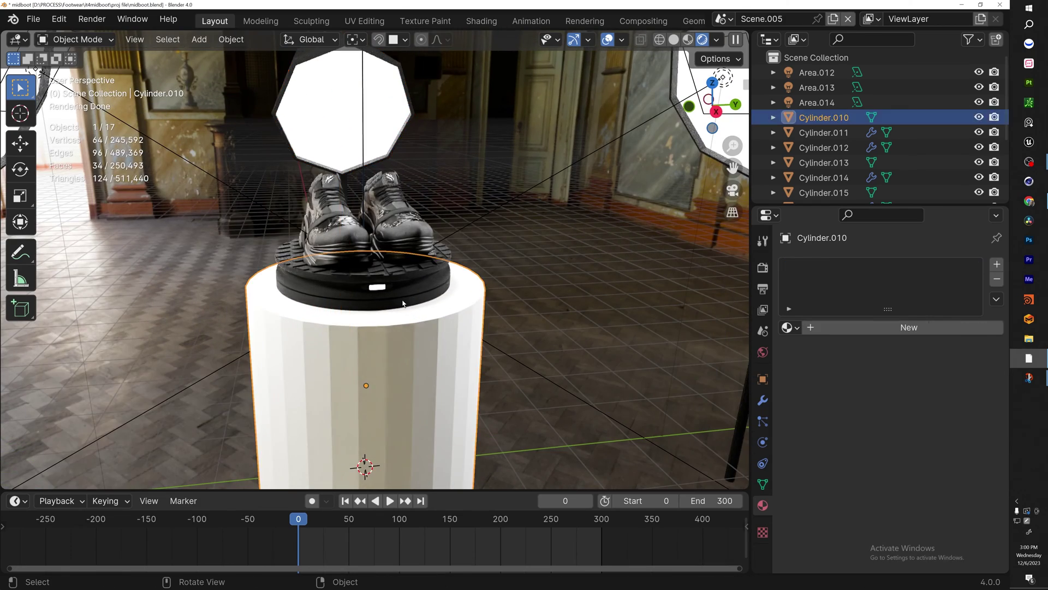
pyautogui.click(408, 295)
pyautogui.keyDown('shift'); pyautogui.click(405, 281); pyautogui.keyUp('shift')
pyautogui.keyDown('shift'); pyautogui.click(403, 233); pyautogui.keyUp('shift')
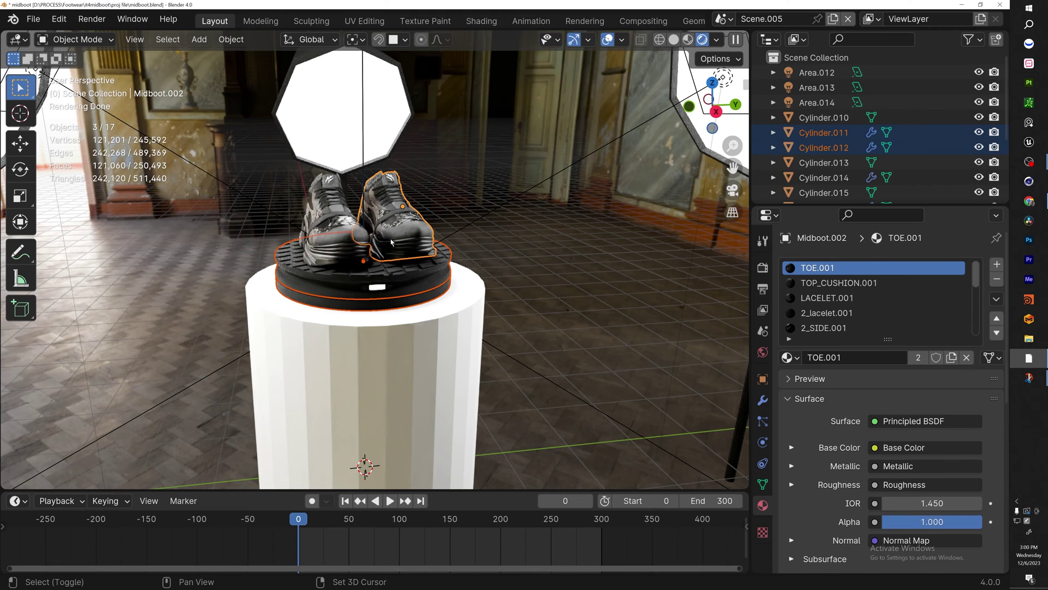
pyautogui.keyDown('shift'); pyautogui.click(337, 232); pyautogui.keyUp('shift')
pyautogui.keyDown('shift'); pyautogui.click(329, 179); pyautogui.keyUp('shift')
pyautogui.keyDown('shift'); pyautogui.click(390, 177); pyautogui.keyUp('shift')
pyautogui.press('h')
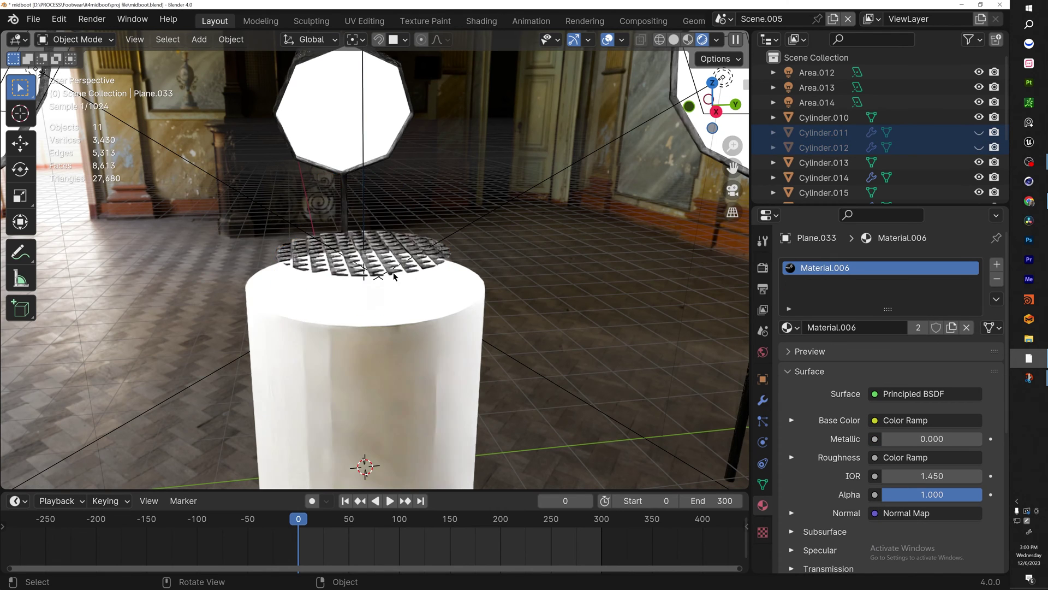
pyautogui.click(398, 274)
pyautogui.press('h')
# - Add a 2 m plane, raise it about 3.5 m along Z above the pedestal and enlarge it well past the pedestal's width
pyautogui.hotkey('shift', 'a')
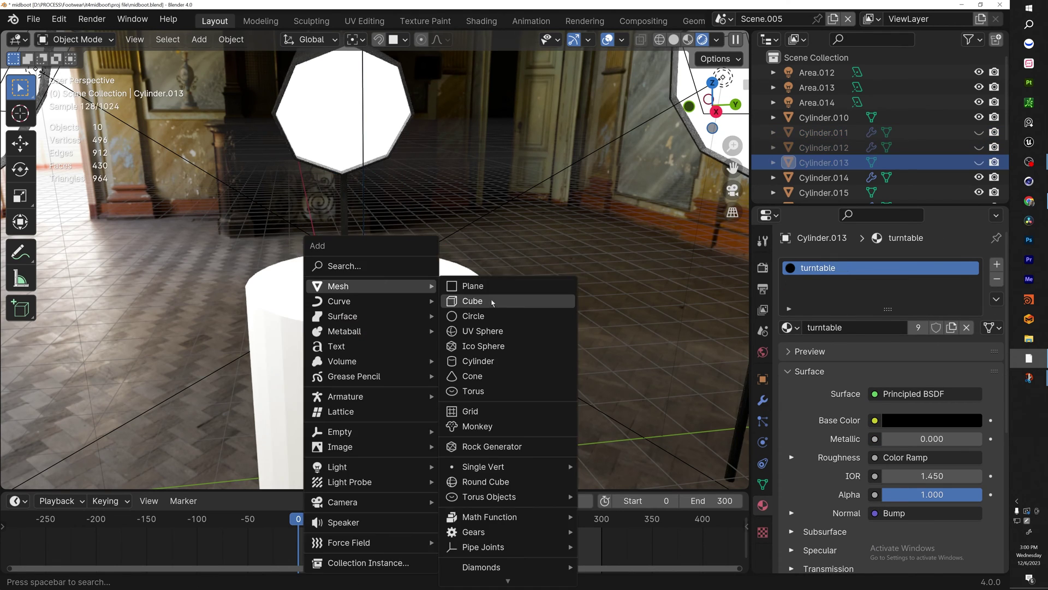
pyautogui.click(479, 283)
pyautogui.scroll(-3, 478, 329)
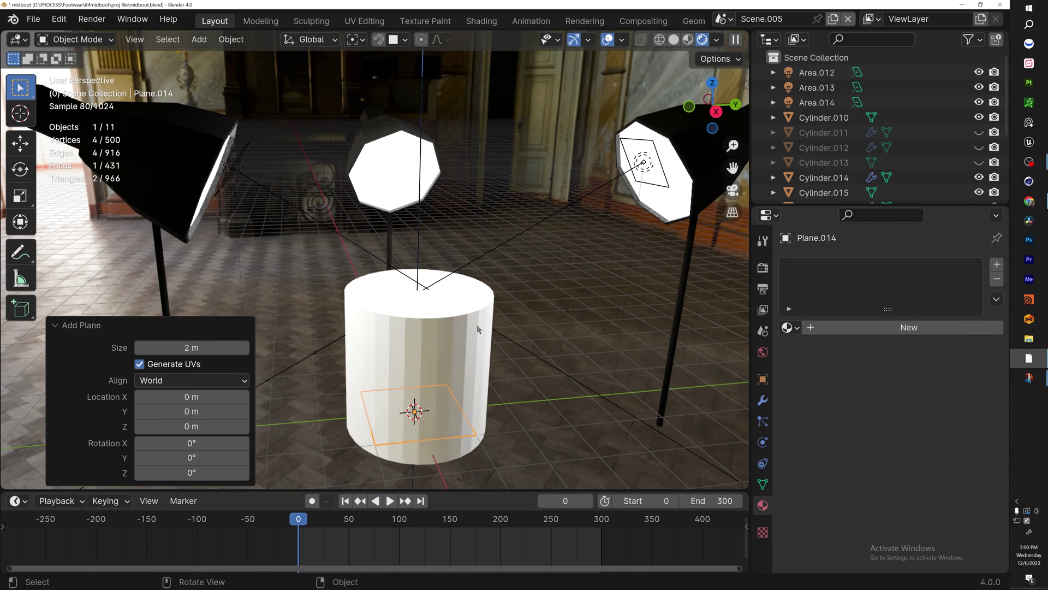
pyautogui.press('g')
pyautogui.press('z')
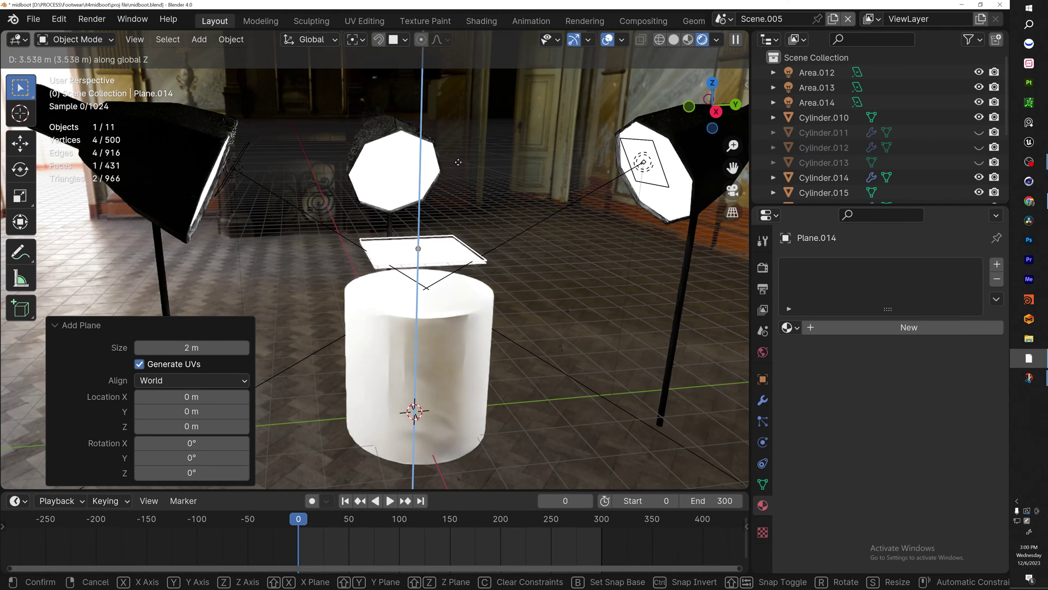
pyautogui.click(458, 162)
pyautogui.press('s')
pyautogui.click(599, 308)
pyautogui.moveTo(592, 310)
pyautogui.mouseDown(button='middle')
pyautogui.moveTo(573, 311)
pyautogui.moveTo(512, 249)
pyautogui.moveTo(573, 229)
pyautogui.moveTo(597, 323)
pyautogui.mouseUp(button='middle')
# - Subdivide the plane with 30 cuts
pyautogui.press('Tab')
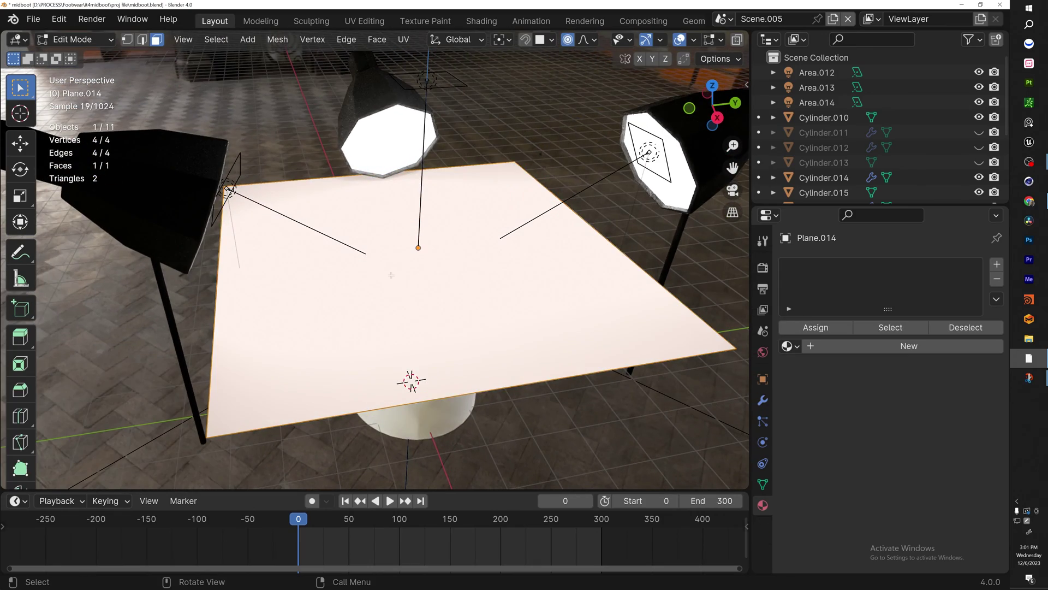
pyautogui.rightClick(391, 275)
pyautogui.click(400, 296)
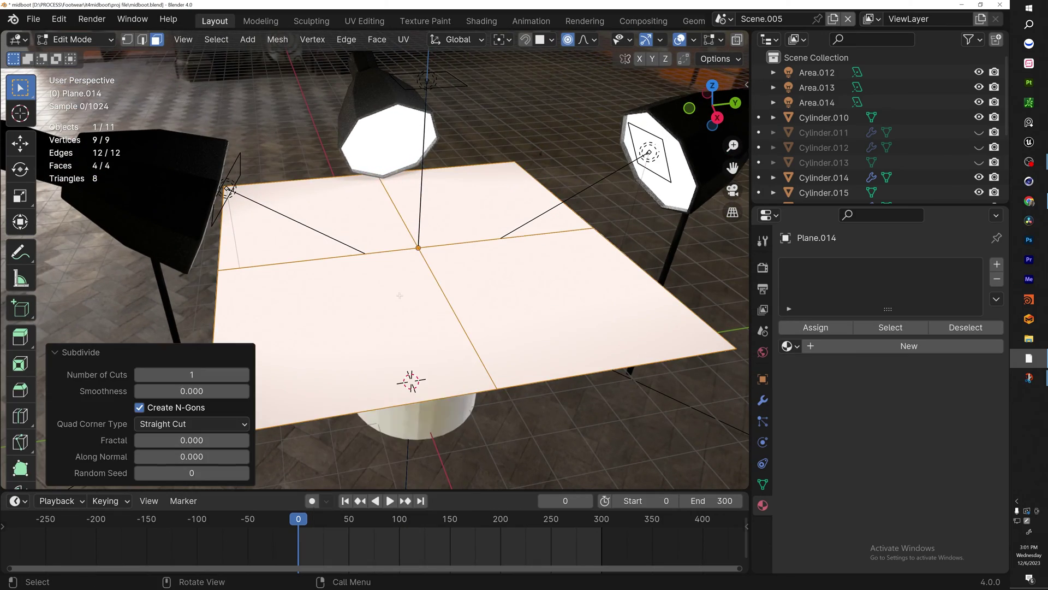
pyautogui.write('30')
pyautogui.press('Return')
# - Add Cloth physics to the plane using the preset with 0.15 kg vertex mass and 5.000 tension, and enter 123 Quality Steps
pyautogui.click(762, 400)
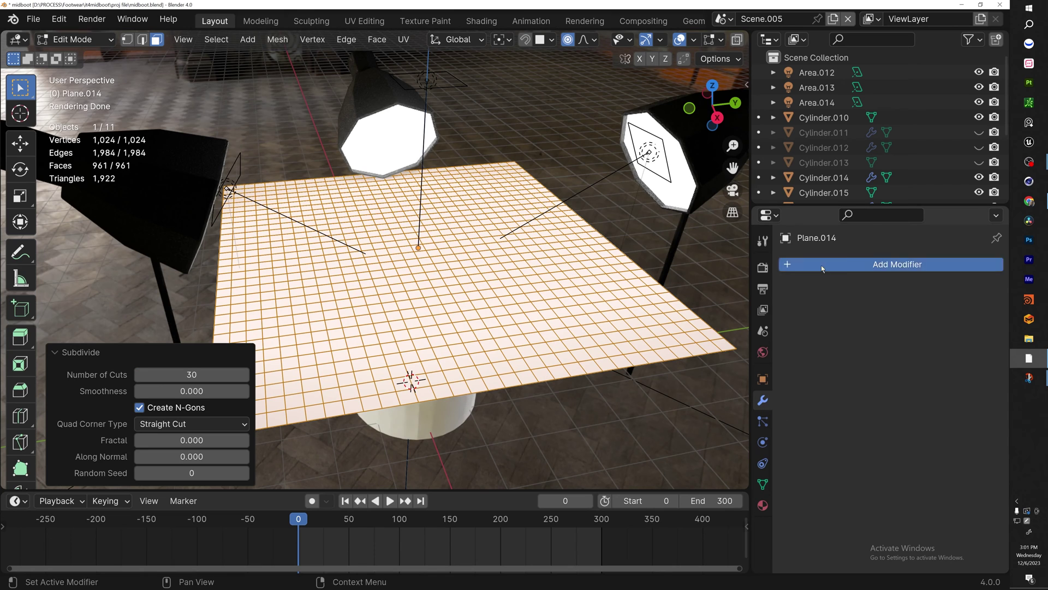
pyautogui.click(788, 266)
pyautogui.click(789, 266)
pyautogui.click(763, 442)
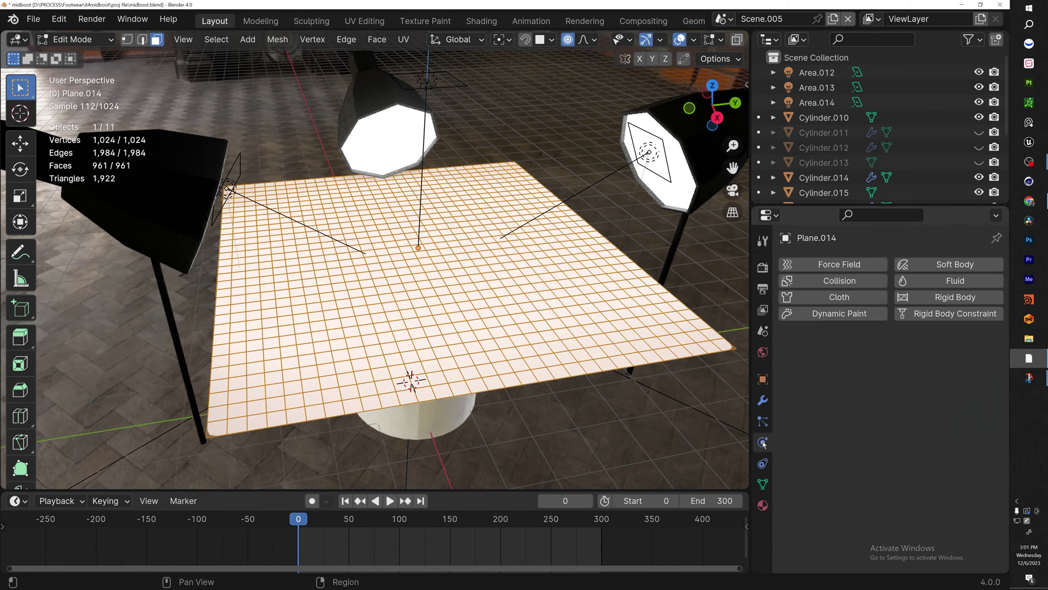
pyautogui.click(838, 298)
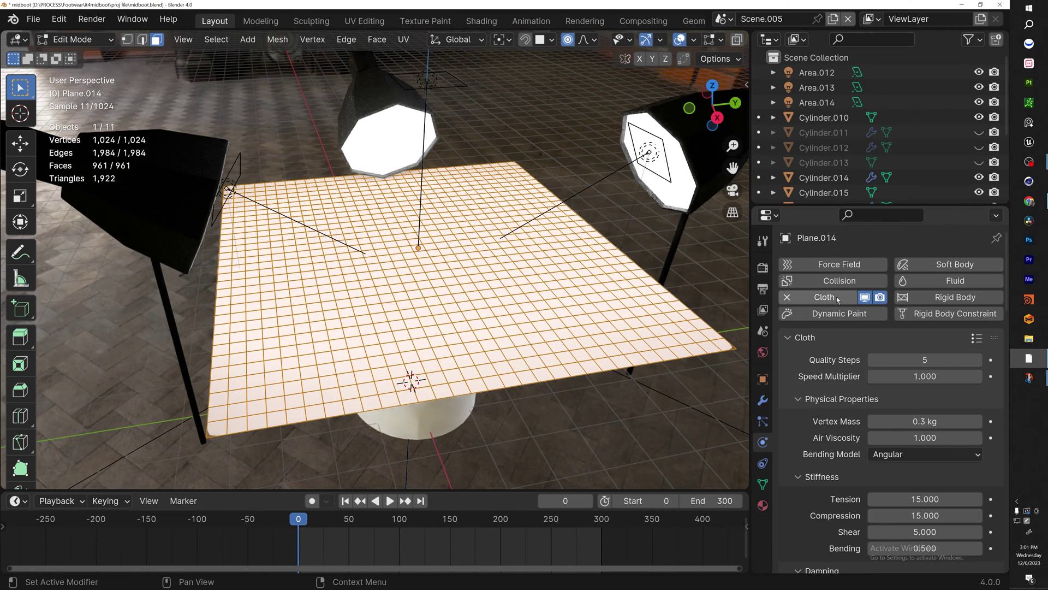
pyautogui.click(976, 338)
pyautogui.click(924, 285)
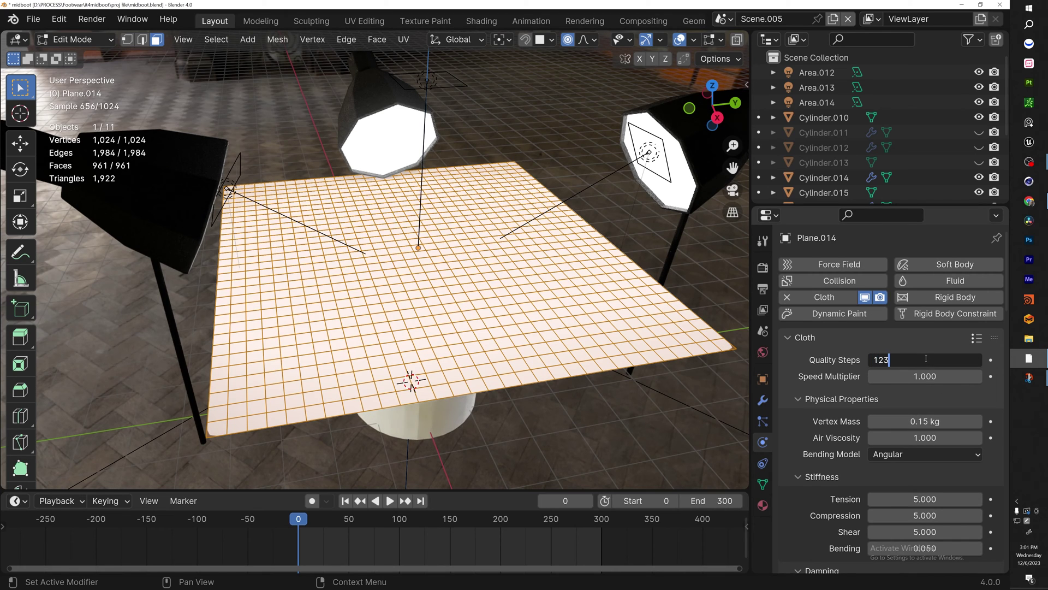
pyautogui.press('Return')
# - Review the cloth's damping, pressure and collision settings, leave Edit Mode and play the simulation
pyautogui.scroll(-15, 879, 456)
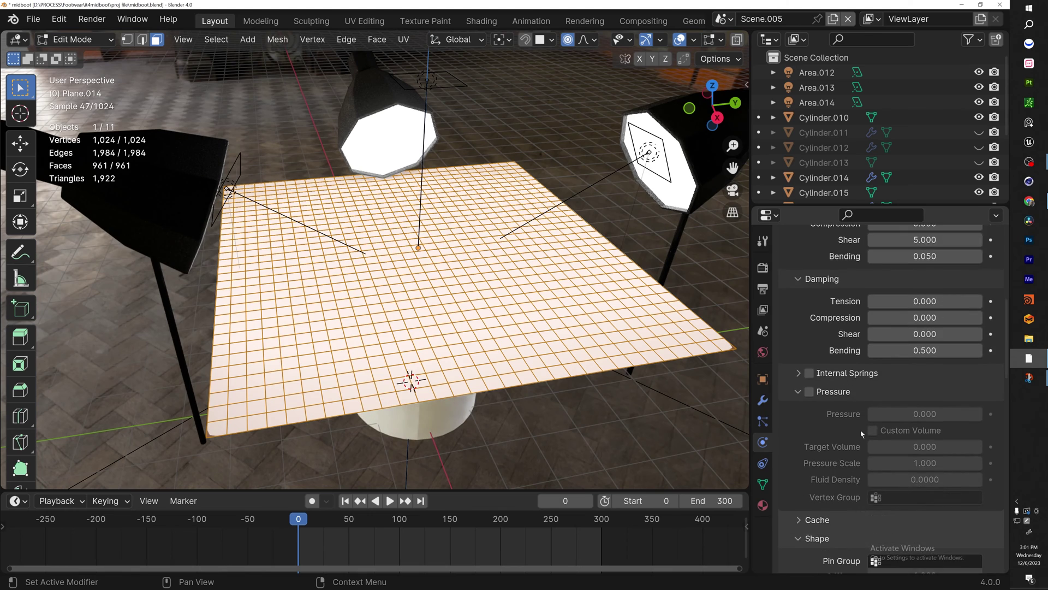
pyautogui.scroll(-5, 880, 445)
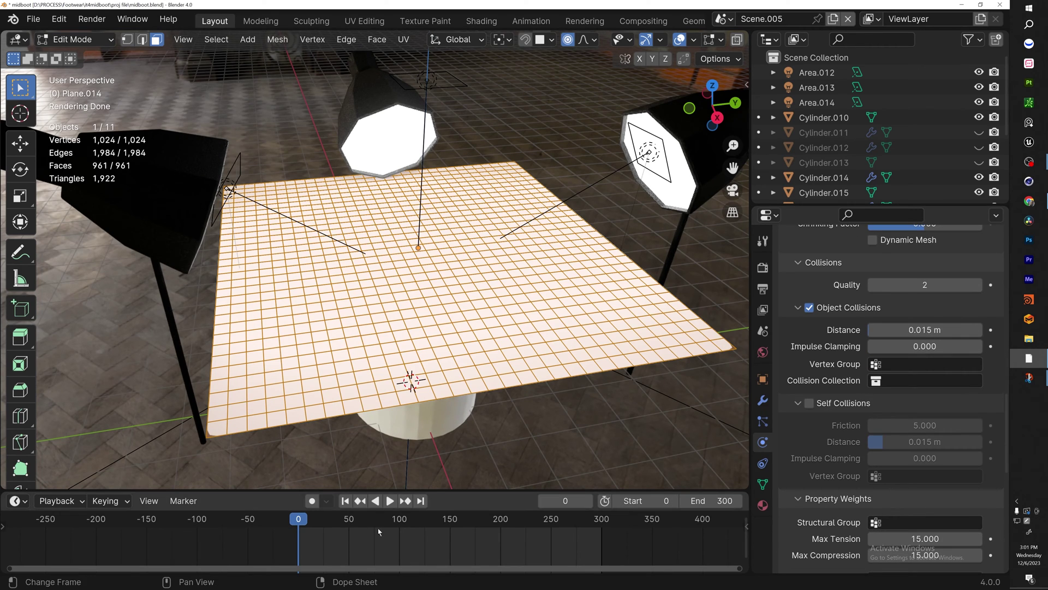
pyautogui.press('Tab')
pyautogui.press('space')
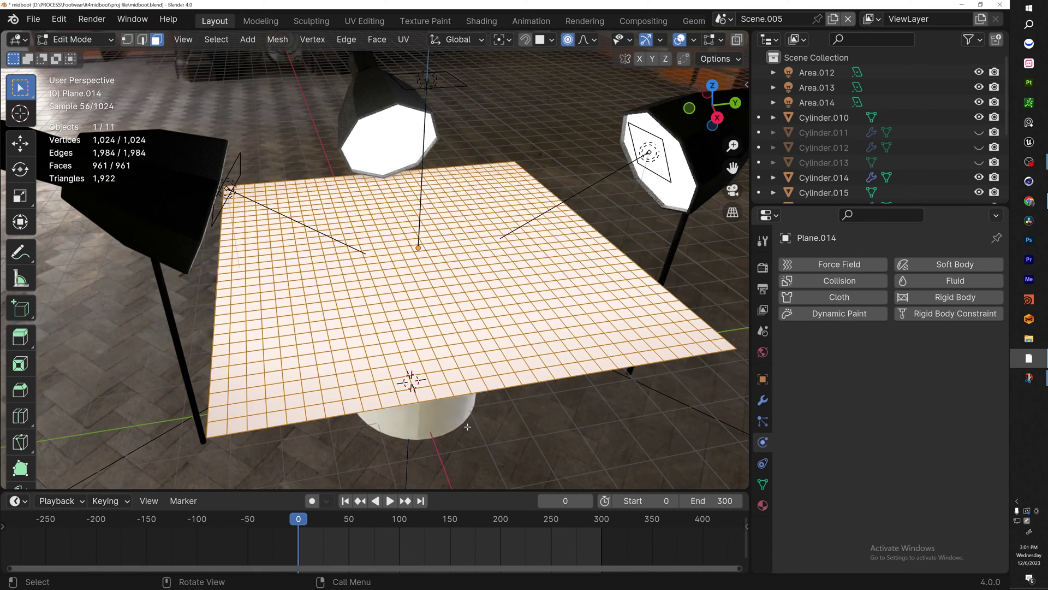
# - Add Collision physics to the pedestal and play the simulation to drape the cloth plane over it
pyautogui.press('Tab')
pyautogui.click(459, 419)
pyautogui.moveTo(512, 417); pyautogui.dragTo(501, 378, button='middle')
pyautogui.click(843, 281)
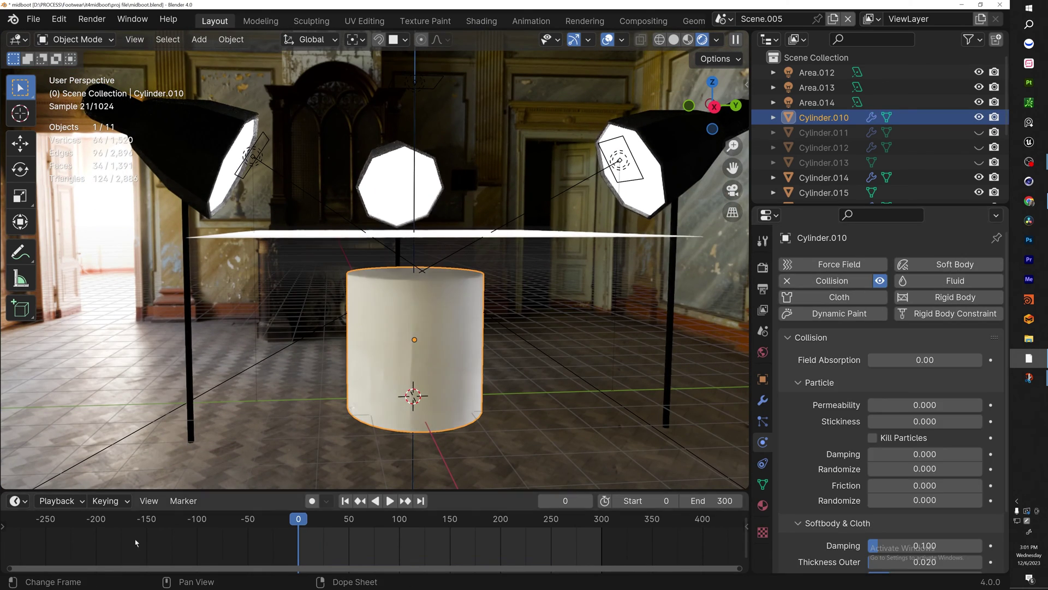
pyautogui.press('space')
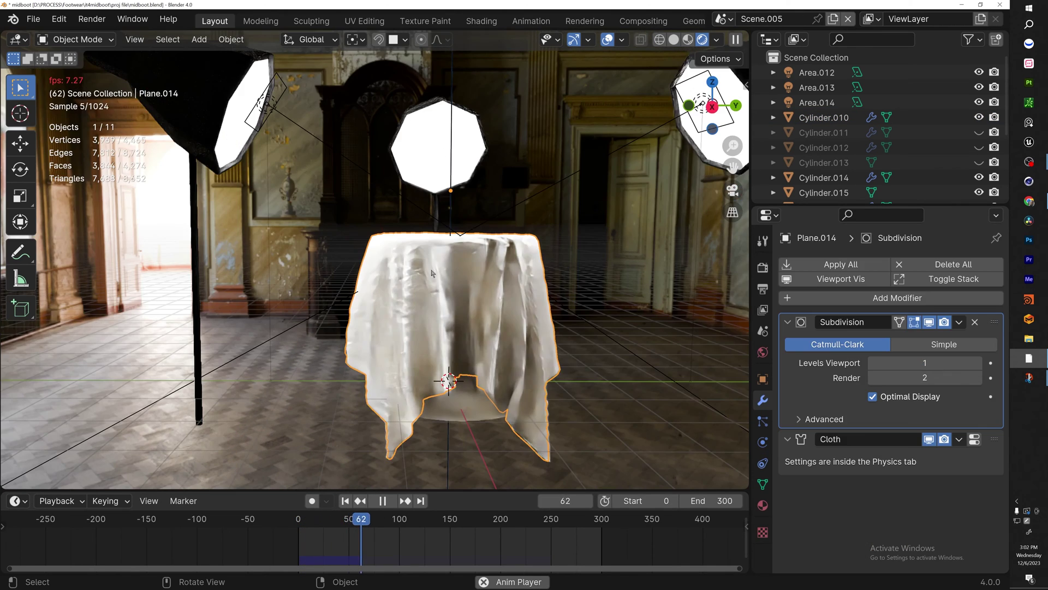
# - Apply smooth shading to the draped cloth plane
pyautogui.moveTo(491, 262); pyautogui.dragTo(454, 269, button='middle')
pyautogui.moveTo(453, 315)
pyautogui.mouseDown(button='middle')
pyautogui.moveTo(428, 321)
pyautogui.moveTo(436, 311)
pyautogui.mouseUp(button='middle')
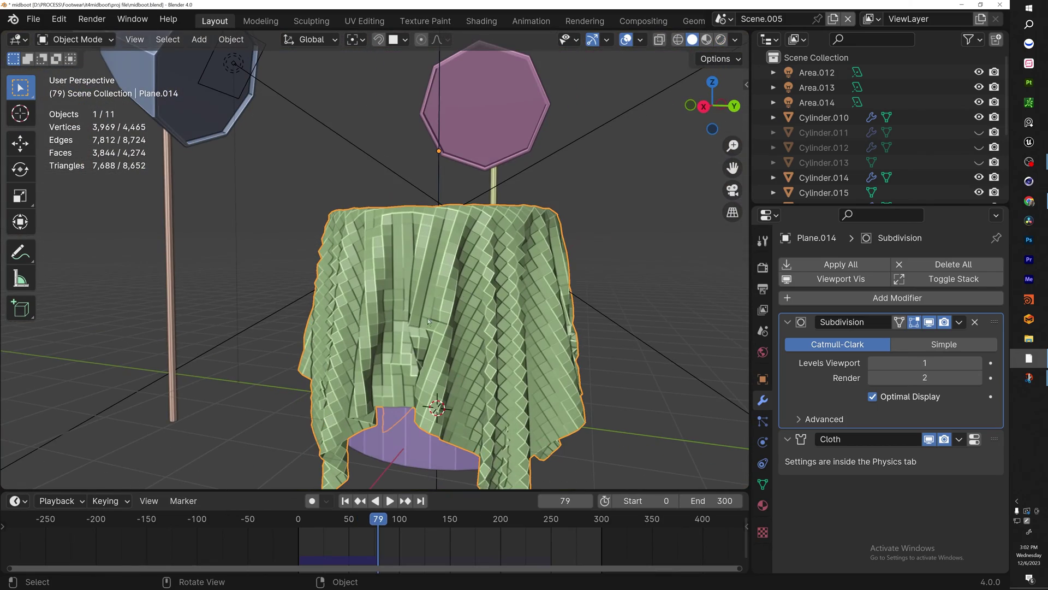
pyautogui.rightClick(437, 310)
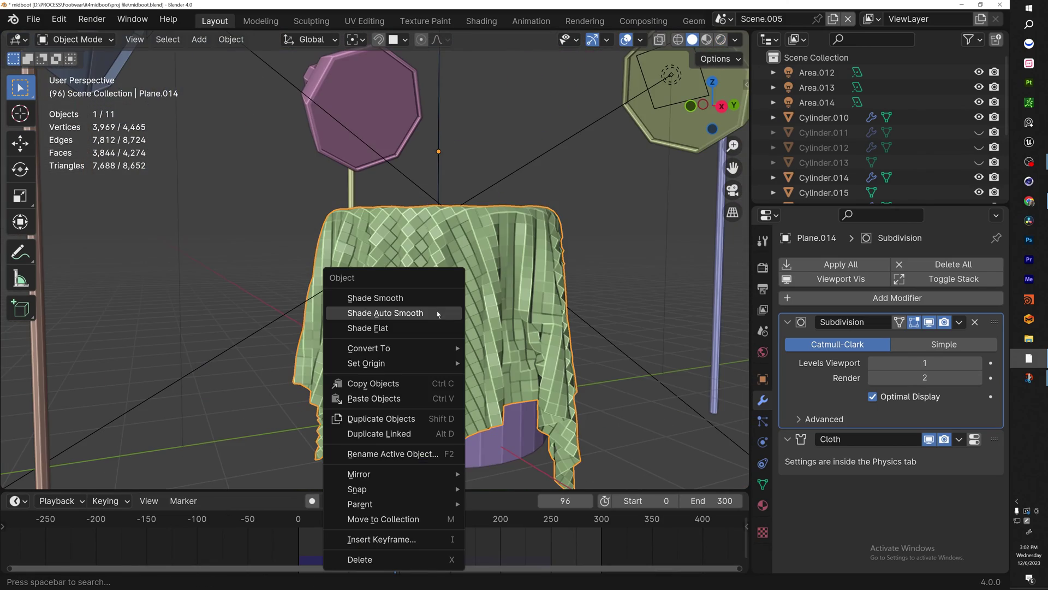
pyautogui.click(441, 304)
pyautogui.scroll(-3, 499, 300)
pyautogui.moveTo(499, 300); pyautogui.dragTo(464, 299, button='middle')
pyautogui.scroll(1, 492, 299)
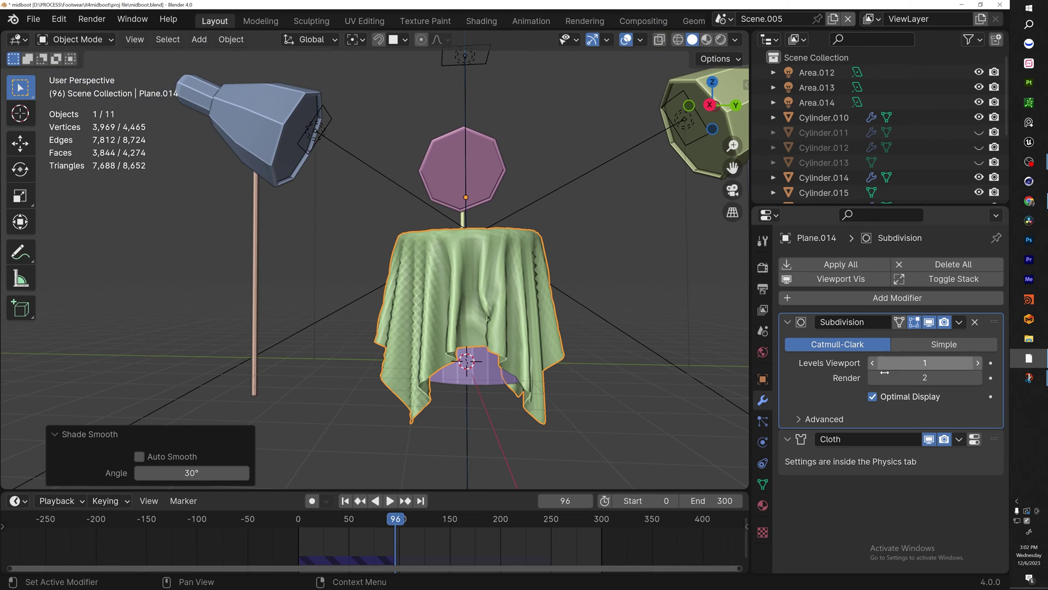
# - Set the cloth's Subdivision viewport level to 2 and rerun the simulation from the start through frame 72
pyautogui.click(978, 363)
pyautogui.click(346, 501)
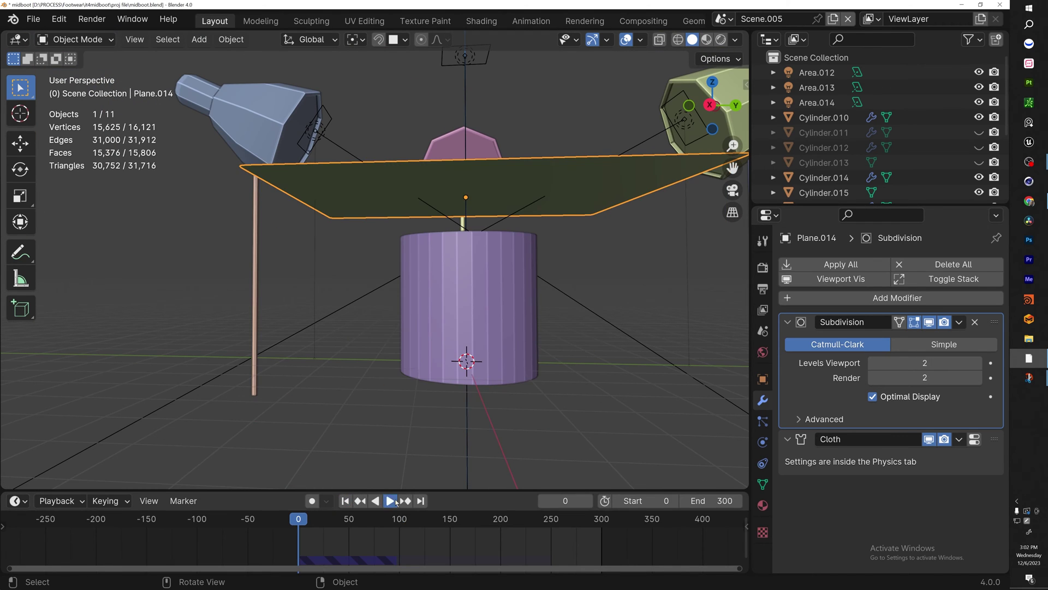
pyautogui.click(392, 501)
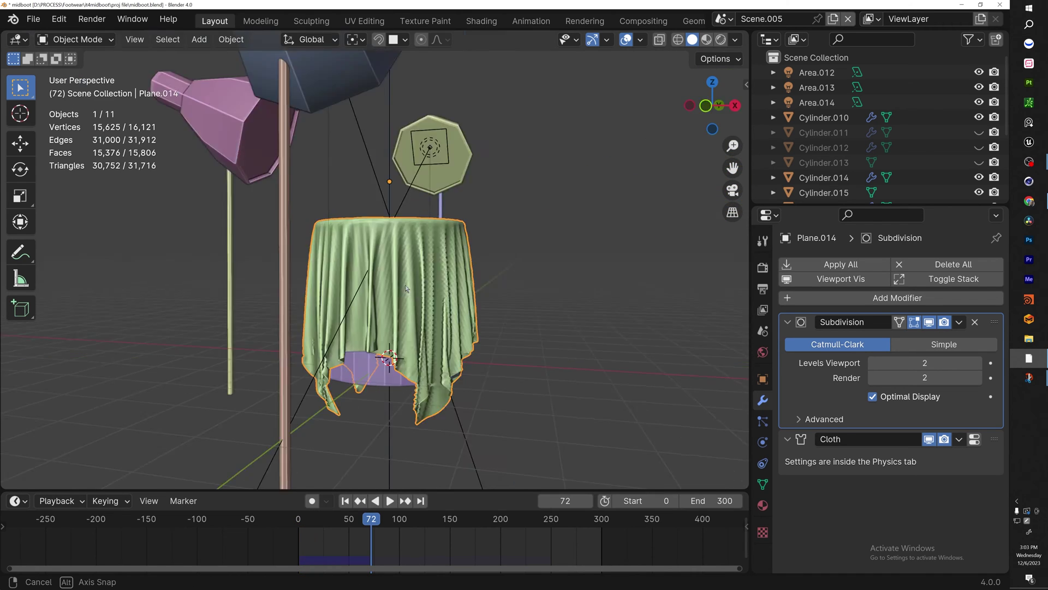
pyautogui.moveTo(327, 257); pyautogui.dragTo(372, 257, button='middle')
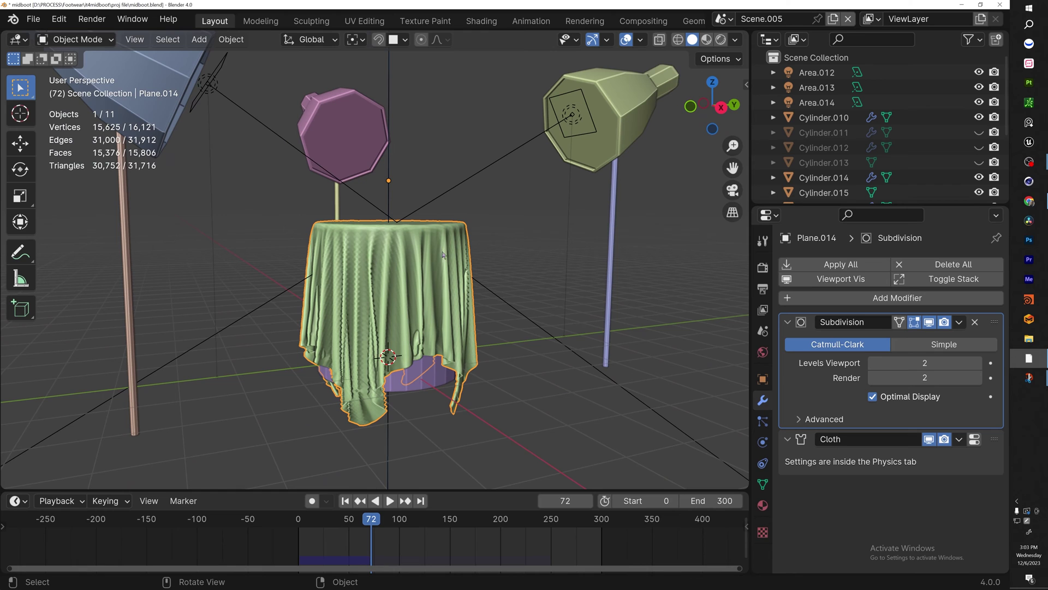
# - Add a second Subdivision modifier to the cloth, below its Cloth modifier
pyautogui.click(835, 298)
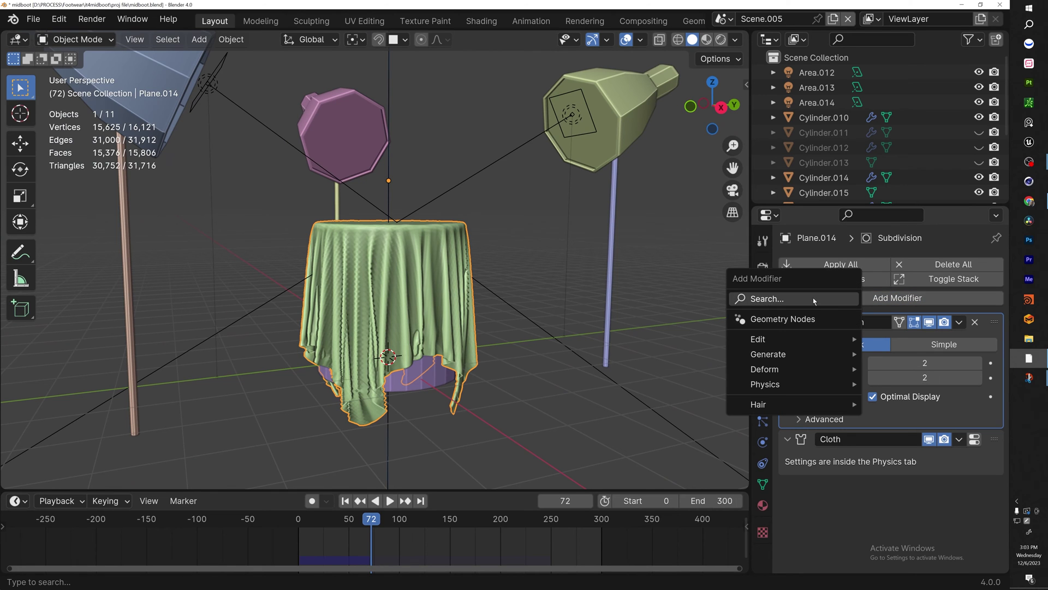
pyautogui.click(813, 301)
pyautogui.click(734, 334)
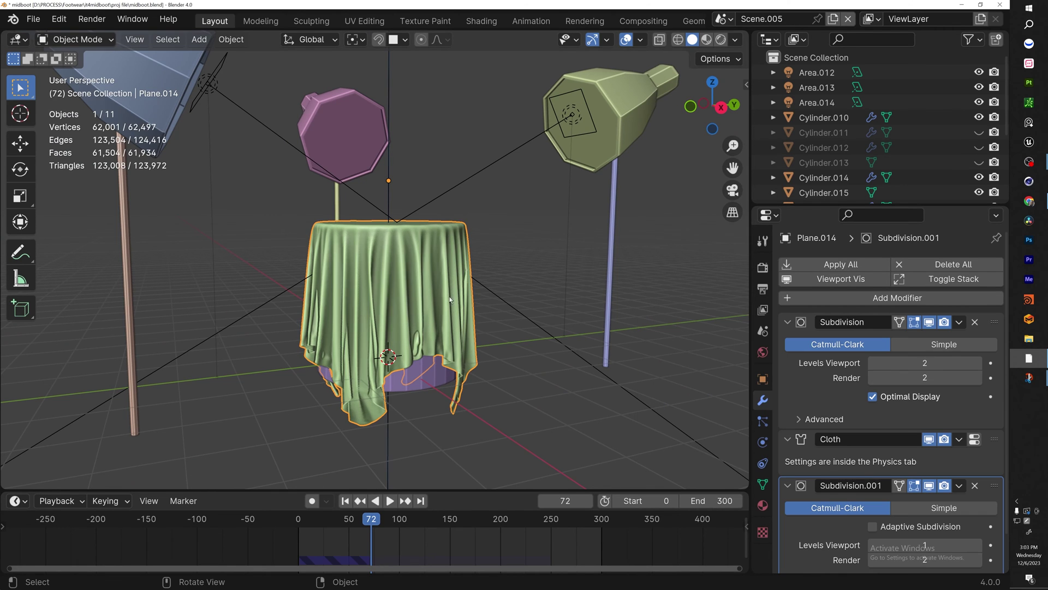
pyautogui.scroll(4, 442, 302)
pyautogui.moveTo(386, 264); pyautogui.dragTo(388, 331, button='middle')
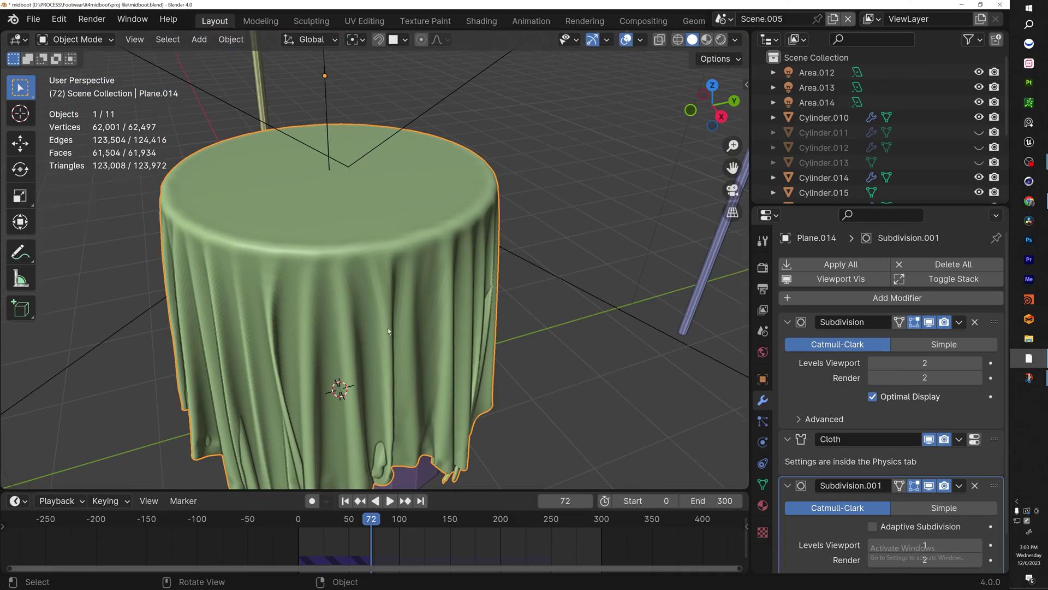
# - Apply all modifiers on the cloth and check its baked mesh in Edit Mode
pyautogui.click(830, 268)
pyautogui.press('Tab')
pyautogui.scroll(-2, 321, 245)
pyautogui.keyDown('shift'); pyautogui.moveTo(395, 288); pyautogui.dragTo(592, 308, button='middle'); pyautogui.keyUp('shift')
pyautogui.press('Tab')
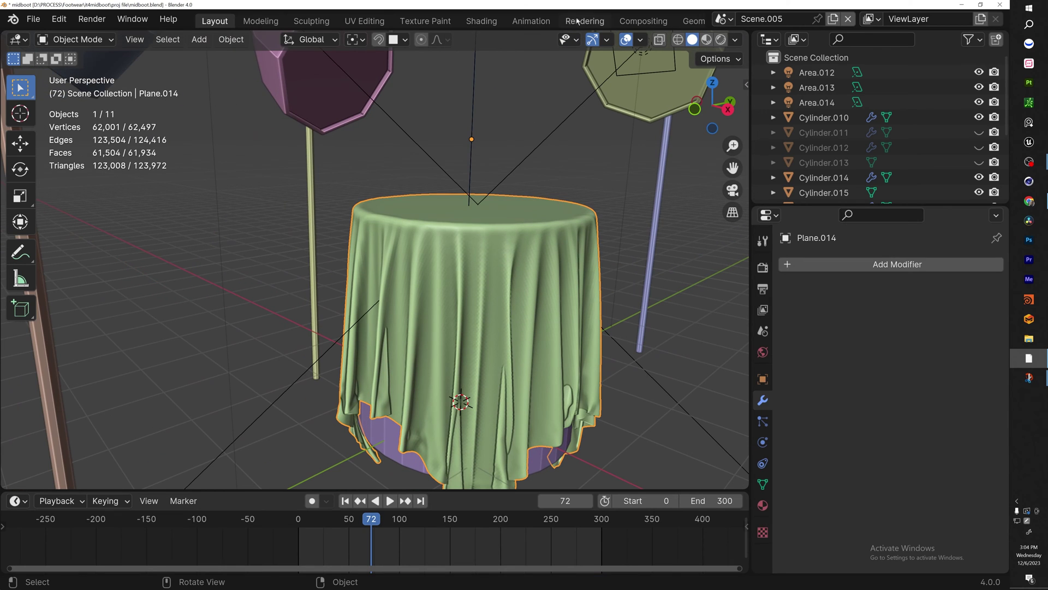
# - Name the cloth's material CLOTHm in the Shading workspace and display its object shader nodes
pyautogui.scroll(-4, 382, 21)
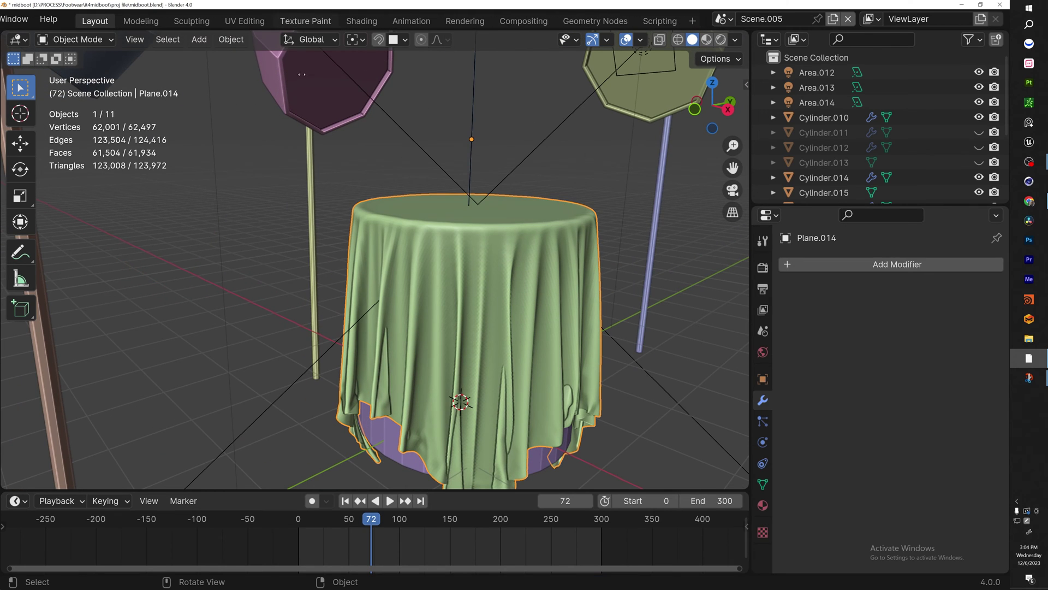
pyautogui.click(361, 21)
pyautogui.doubleClick(912, 315)
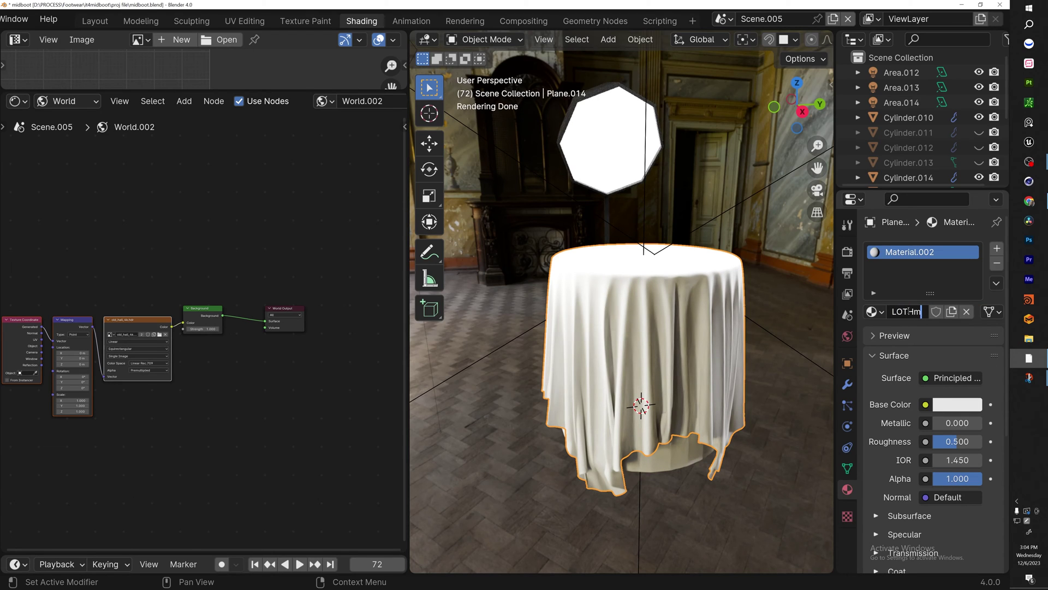
pyautogui.press('Return')
pyautogui.click(68, 101)
pyautogui.click(76, 138)
pyautogui.scroll(-4, 237, 243)
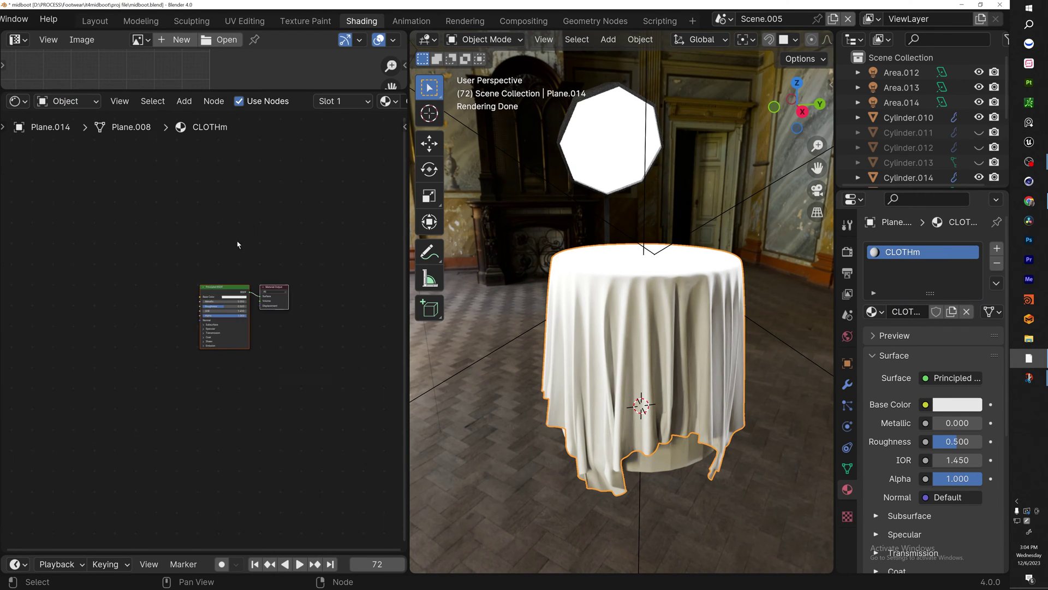
# - Add a Magic Texture node and connect its Color output to the Principled BSDF's Base Color
pyautogui.moveTo(236, 244); pyautogui.dragTo(254, 180, button='middle')
pyautogui.scroll(4, 139, 253)
pyautogui.hotkey('shift', 'a')
pyautogui.click(139, 254)
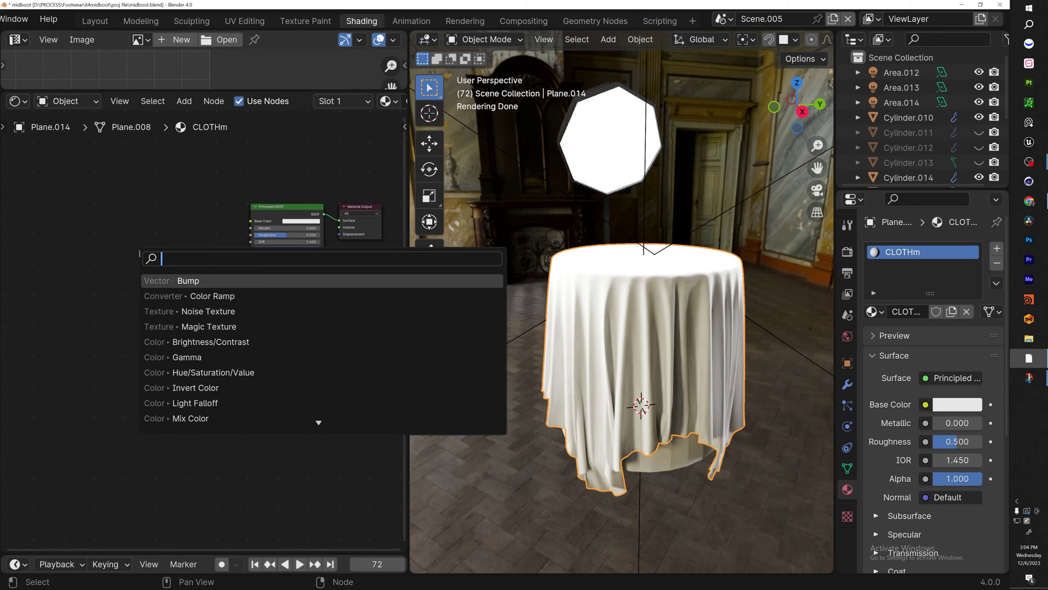
pyautogui.write('M')
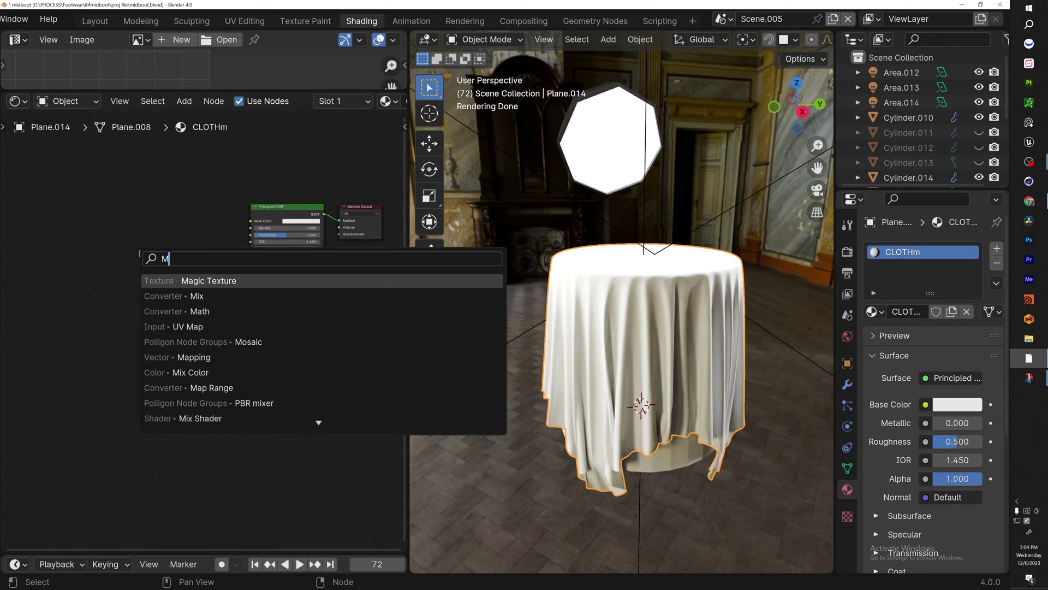
pyautogui.write('AGIC')
pyautogui.press('Return')
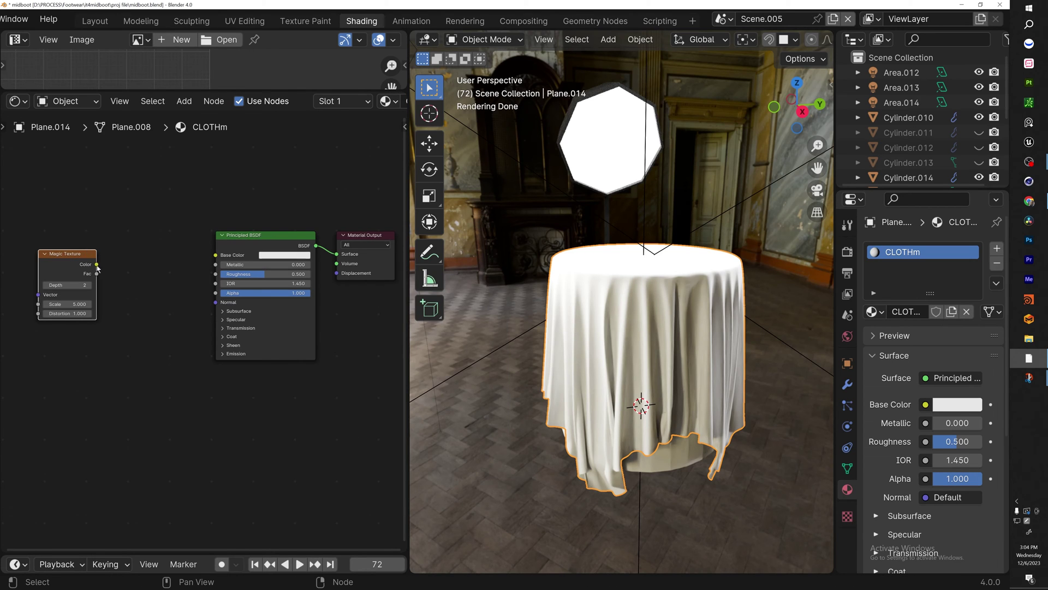
pyautogui.moveTo(224, 261); pyautogui.dragTo(217, 256)
pyautogui.moveTo(111, 279); pyautogui.dragTo(227, 267, button='middle')
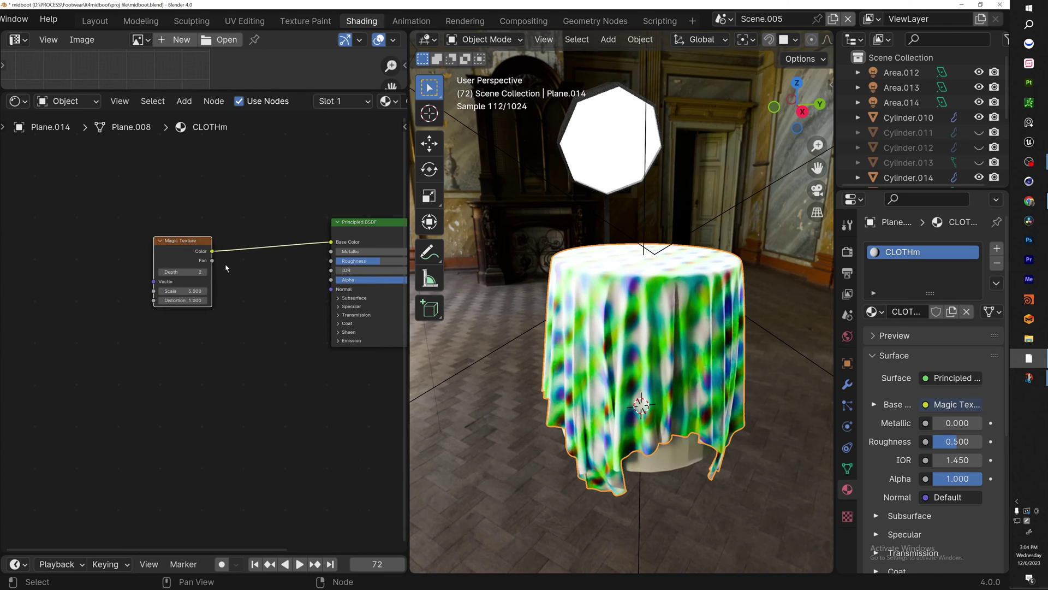
# - Insert a Color Ramp node between the Magic Texture and the Base Color input
pyautogui.moveTo(201, 255); pyautogui.dragTo(158, 284)
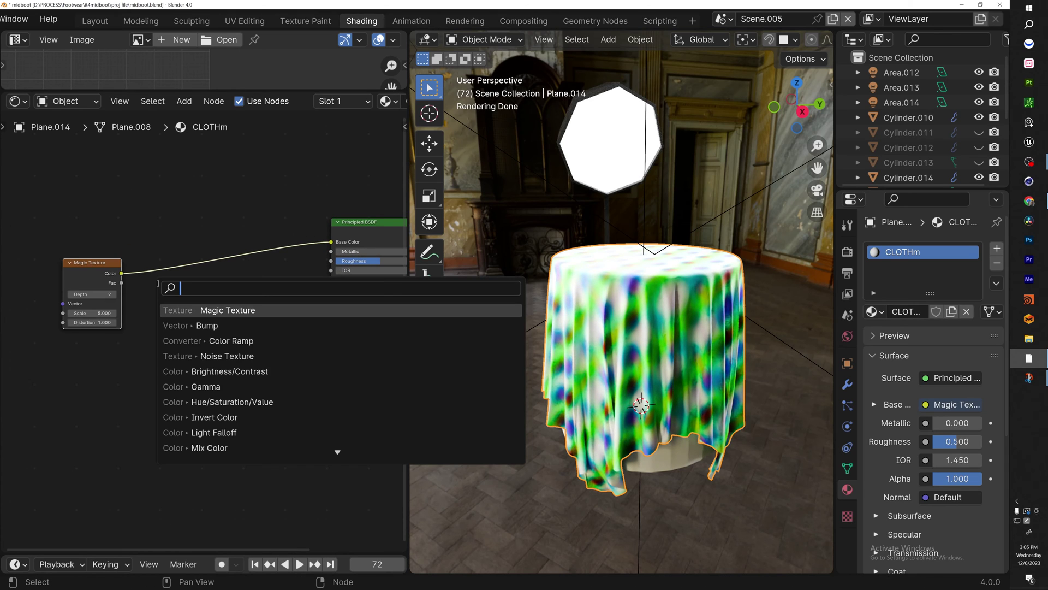
pyautogui.write('COLOR')
pyautogui.click(185, 326)
pyautogui.click(207, 281)
pyautogui.scroll(9, 172, 311)
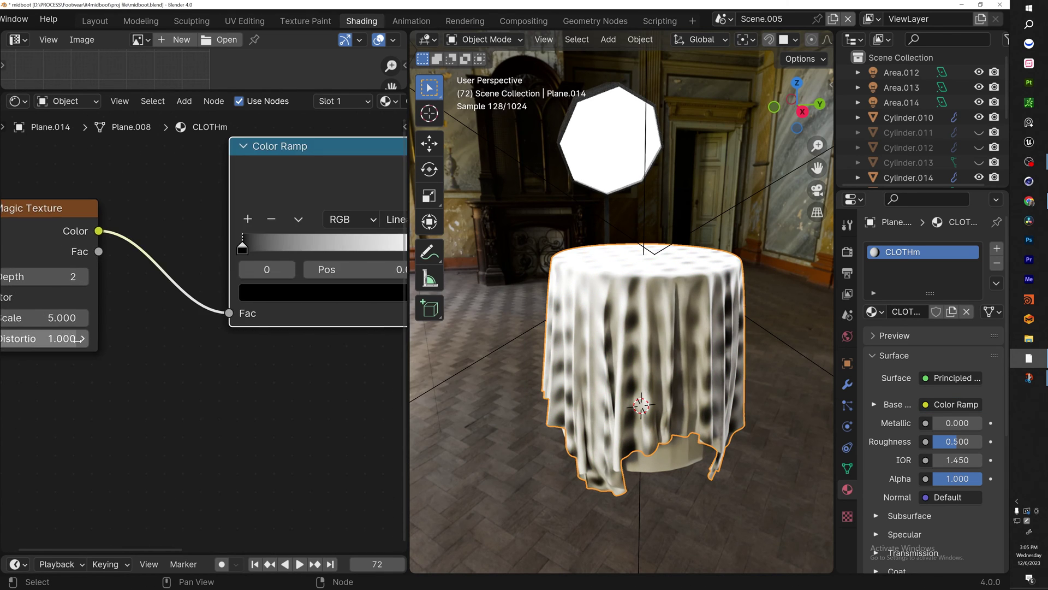
# - Set the Magic Texture's Depth to 4
pyautogui.moveTo(77, 339); pyautogui.dragTo(240, 401, button='middle')
pyautogui.scroll(3, 243, 399)
pyautogui.click(257, 304)
pyautogui.click(257, 304)
pyautogui.click(257, 304)
pyautogui.moveTo(240, 304); pyautogui.dragTo(229, 304)
pyautogui.moveTo(229, 295); pyautogui.dragTo(96, 328, button='middle')
pyautogui.scroll(-2, 97, 328)
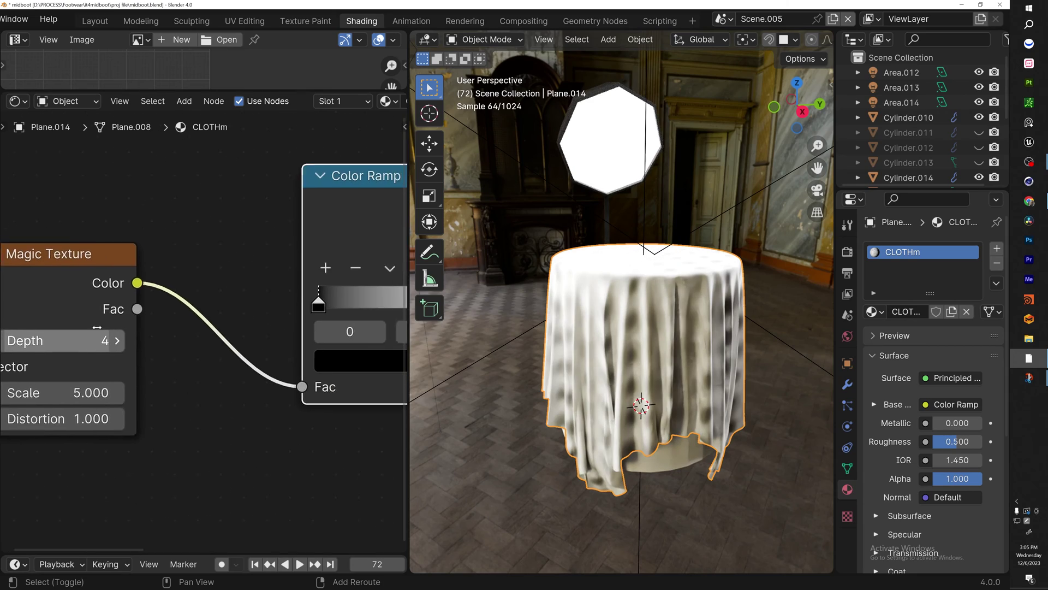
# - Set the Magic Texture's Scale to -161 and Distortion to -1.2, and move the Color Ramp's black stop to 0.108
pyautogui.scroll(3, 97, 327)
pyautogui.moveTo(180, 354); pyautogui.dragTo(109, 355)
pyautogui.scroll(6, 606, 270)
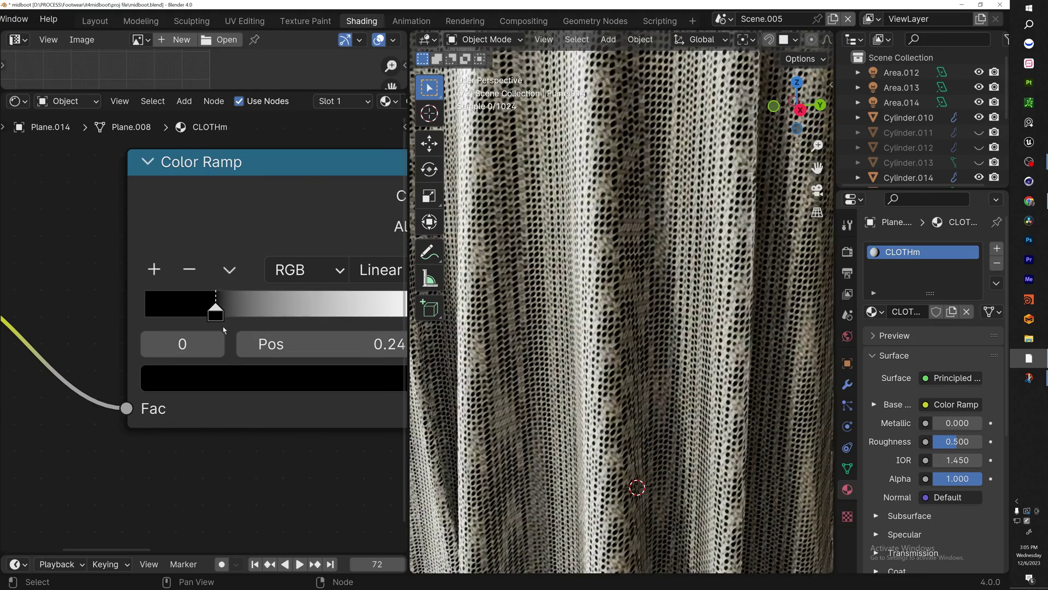
pyautogui.moveTo(223, 330); pyautogui.dragTo(182, 330)
pyautogui.scroll(-7, 244, 343)
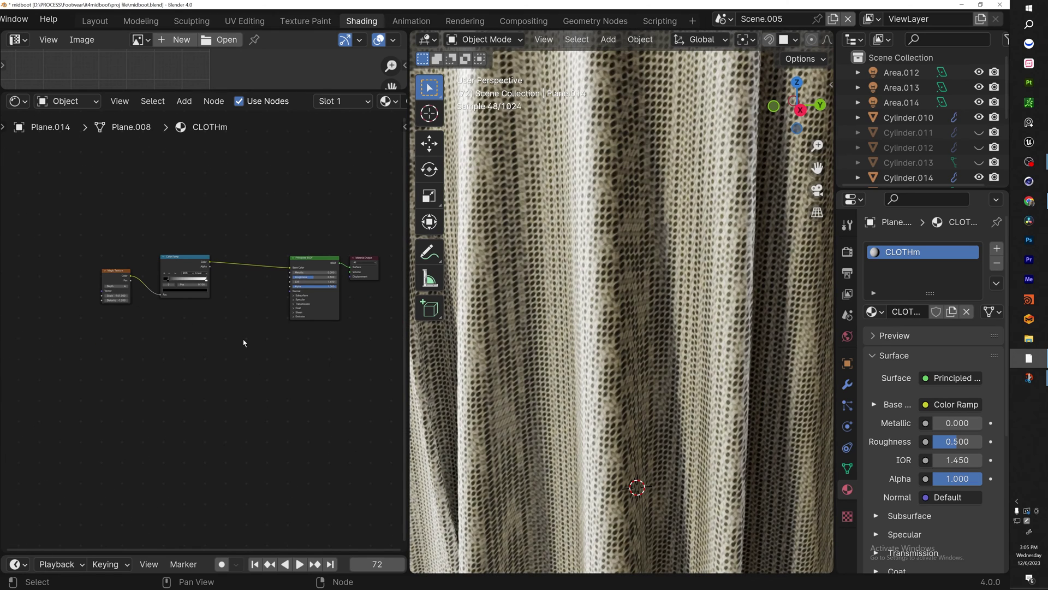
# - Add a Bump node, feeding the Color Ramp into its Height and its Normal output into the Principled BSDF
pyautogui.hotkey('shift', 'a')
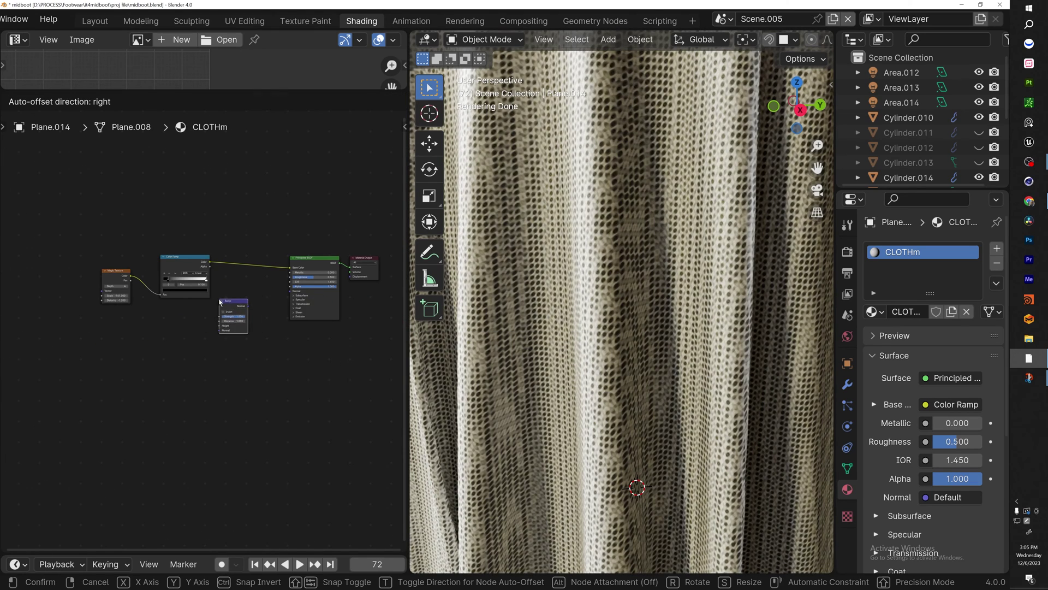
pyautogui.click(220, 302)
pyautogui.scroll(3, 225, 308)
pyautogui.moveTo(339, 284); pyautogui.dragTo(336, 277)
# - Set the Principled BSDF's specular IOR Level to 0.255 and cut the Color Ramp link to Base Color
pyautogui.scroll(5, 336, 278)
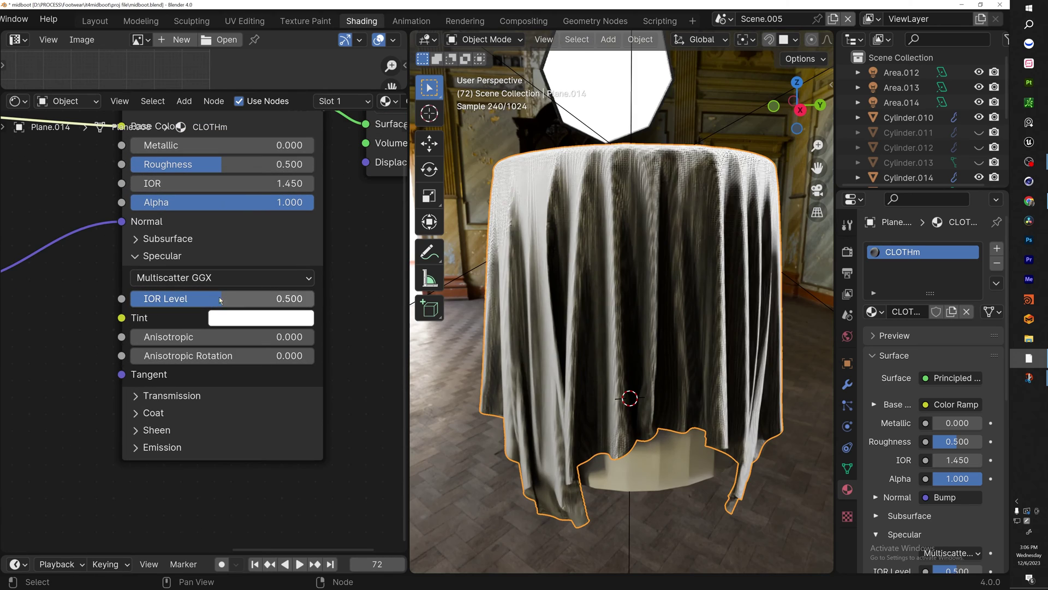
pyautogui.moveTo(175, 299); pyautogui.dragTo(245, 444, button='middle')
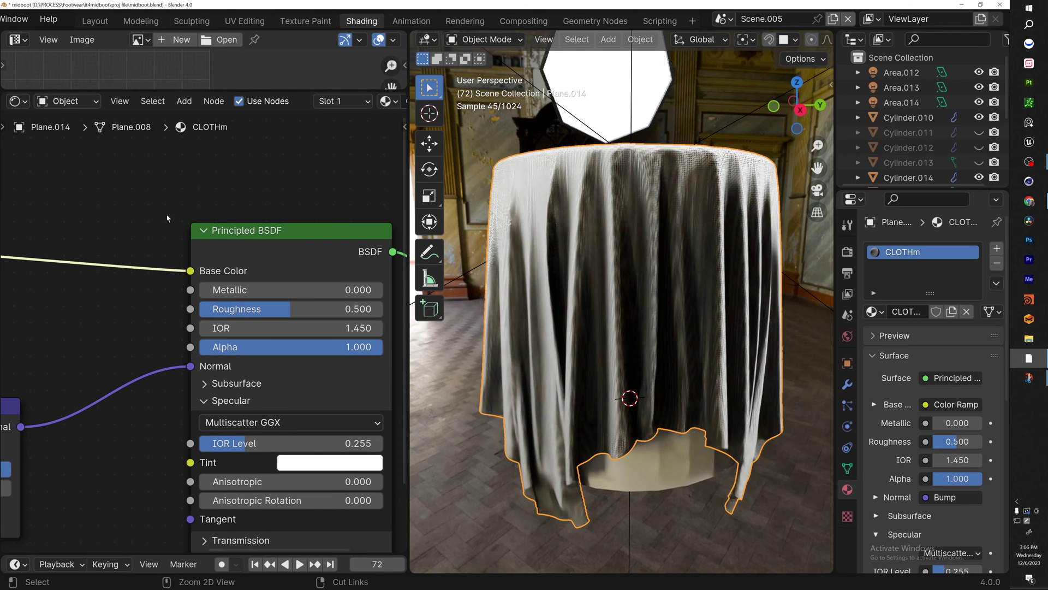
pyautogui.keyDown('ctrl'); pyautogui.moveTo(169, 218); pyautogui.dragTo(141, 303, button='right'); pyautogui.keyUp('ctrl')
pyautogui.click(358, 274)
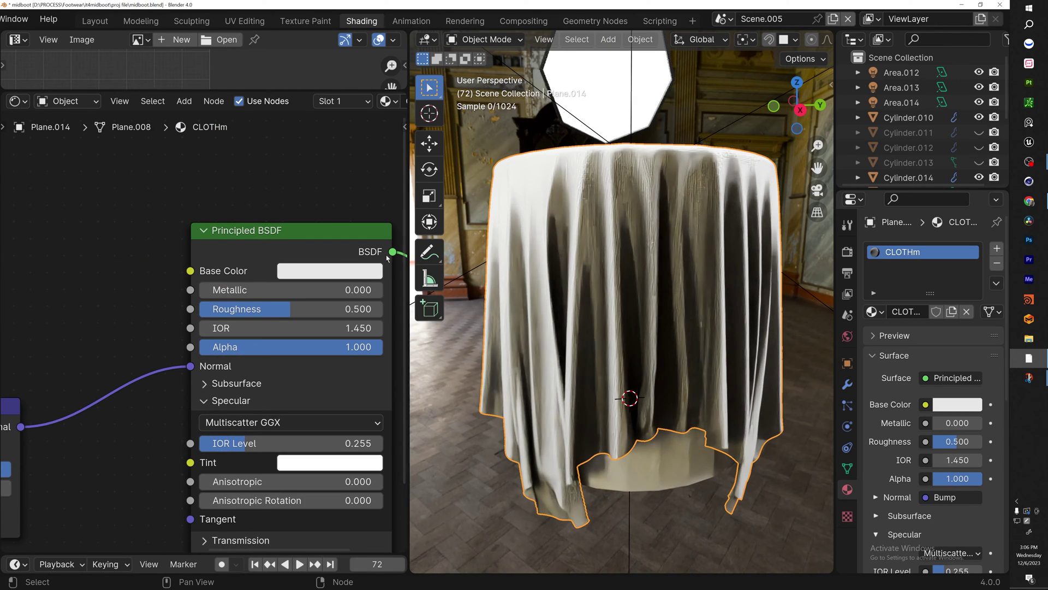
# - Set the cloth material's Base Color to black and its Roughness to 0.791
pyautogui.click(331, 271)
pyautogui.moveTo(446, 320); pyautogui.dragTo(446, 428)
pyautogui.scroll(2, 536, 246)
pyautogui.moveTo(537, 230); pyautogui.dragTo(536, 279, button='middle')
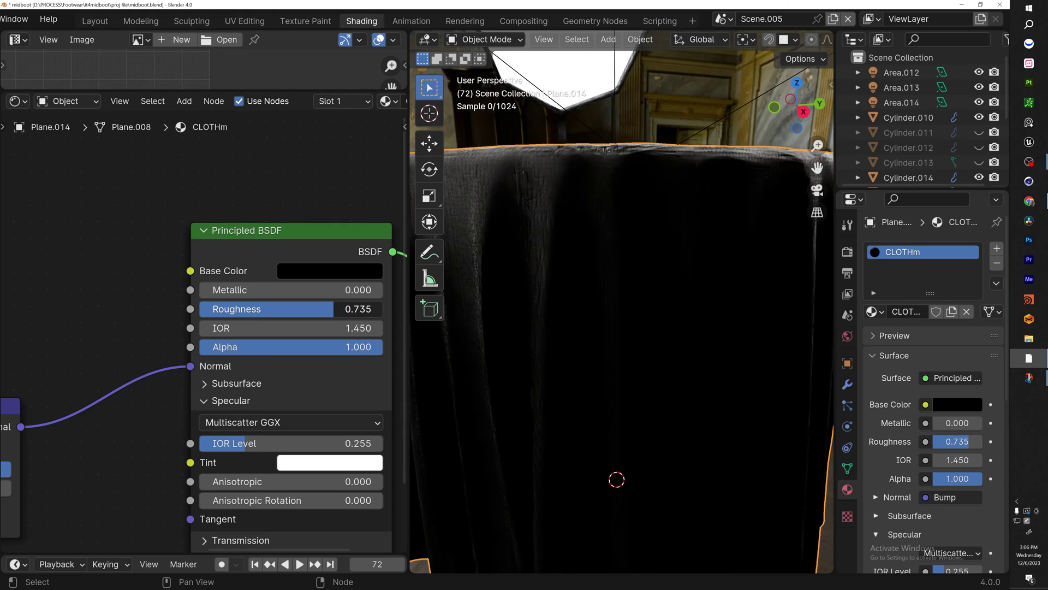
pyautogui.moveTo(788, 139); pyautogui.dragTo(631, 215, button='middle')
pyautogui.scroll(4, 633, 215)
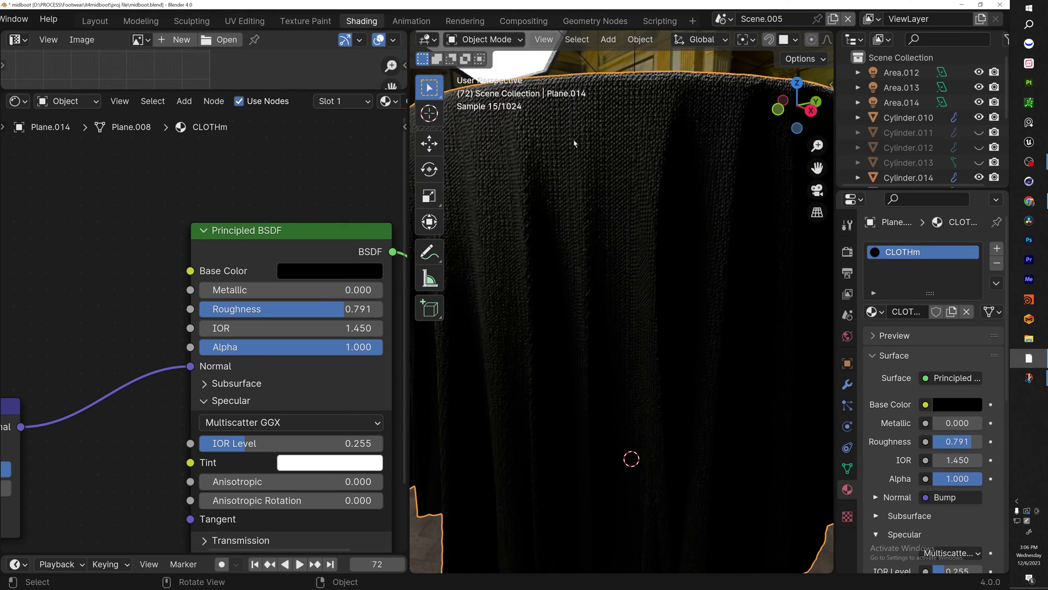
pyautogui.scroll(2, 586, 147)
pyautogui.scroll(-10, 587, 153)
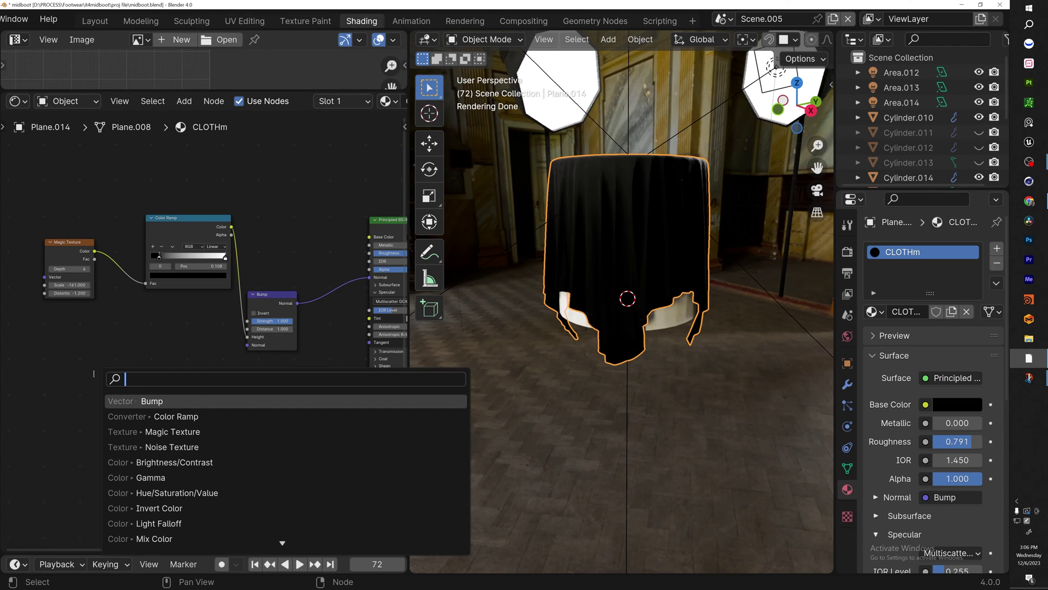
# - Add a Noise Texture node and connect its Fac output to the Principled BSDF's Base Color
pyautogui.write('noi')
pyautogui.press('Return')
pyautogui.moveTo(147, 376); pyautogui.dragTo(337, 236)
# - Duplicate the Color Ramp and insert the copy between the Noise Texture and Base Color
pyautogui.click(141, 224)
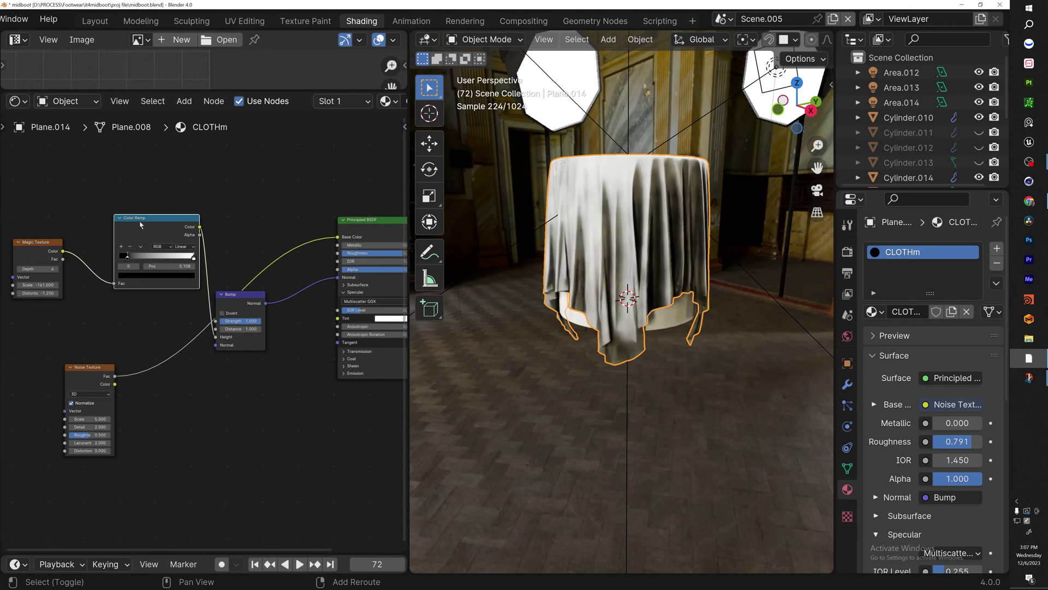
pyautogui.hotkey('shift', 'd')
pyautogui.click(164, 350)
pyautogui.scroll(3, 184, 371)
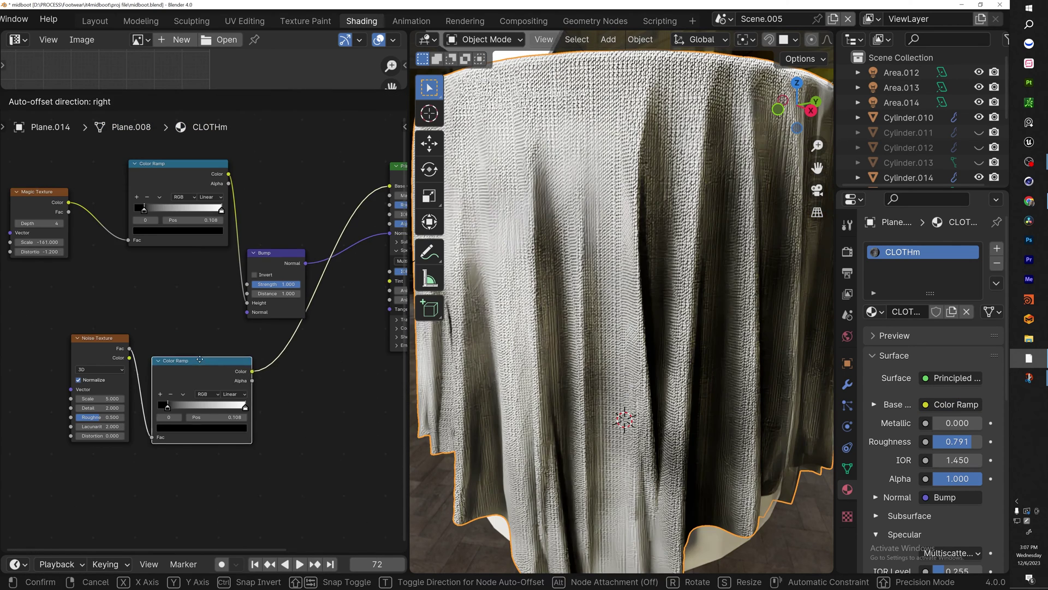
pyautogui.moveTo(193, 368); pyautogui.dragTo(192, 348)
# - Disconnect the Bump node from the Principled BSDF's Normal input
pyautogui.moveTo(299, 293); pyautogui.dragTo(276, 303, button='middle')
pyautogui.scroll(1, 269, 311)
pyautogui.moveTo(357, 234); pyautogui.dragTo(317, 284)
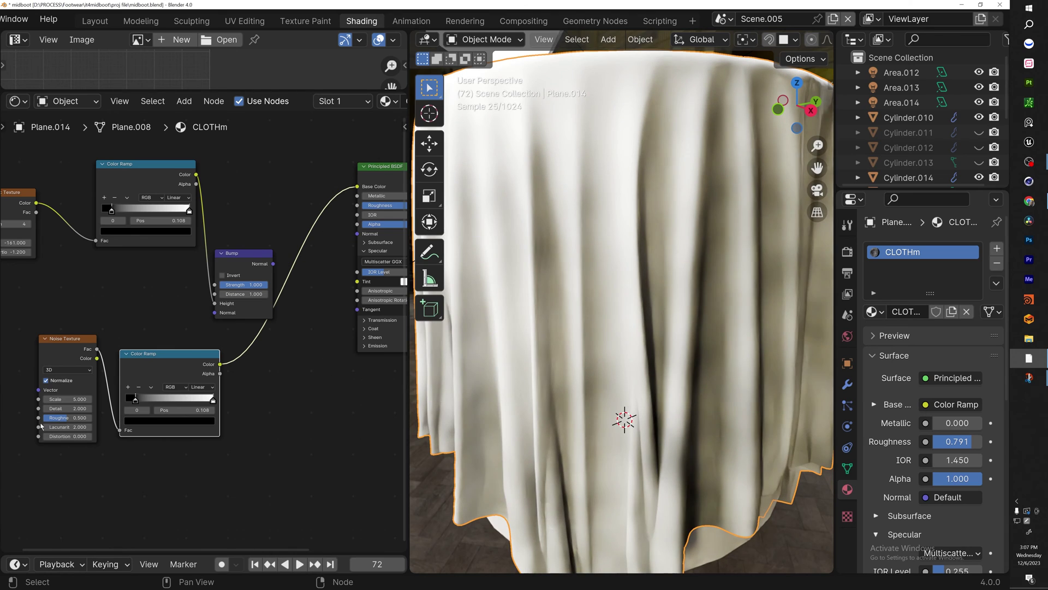
# - Tighten the noise Color Ramp with its white stop at 0.890, and set the Noise Texture's Detail to 2.7 and Roughness to 0.199
pyautogui.scroll(2, 41, 426)
pyautogui.moveTo(103, 384); pyautogui.dragTo(120, 384)
pyautogui.moveTo(220, 386); pyautogui.dragTo(268, 394)
pyautogui.moveTo(346, 388)
pyautogui.mouseDown()
pyautogui.moveTo(318, 395)
pyautogui.moveTo(330, 395)
pyautogui.mouseUp()
pyautogui.moveTo(116, 415); pyautogui.dragTo(93, 415)
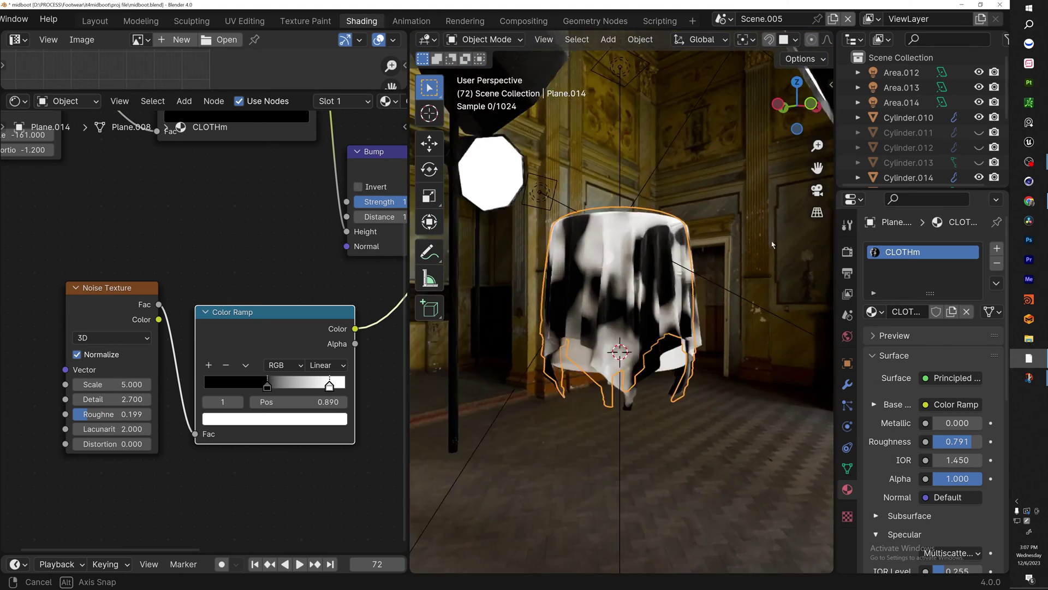
# - Combine the two Color Ramps in a Mix node feeding the Bump Height, placed between the ramps and the Bump node
pyautogui.moveTo(667, 277); pyautogui.dragTo(590, 283, button='middle')
pyautogui.scroll(-6, 172, 312)
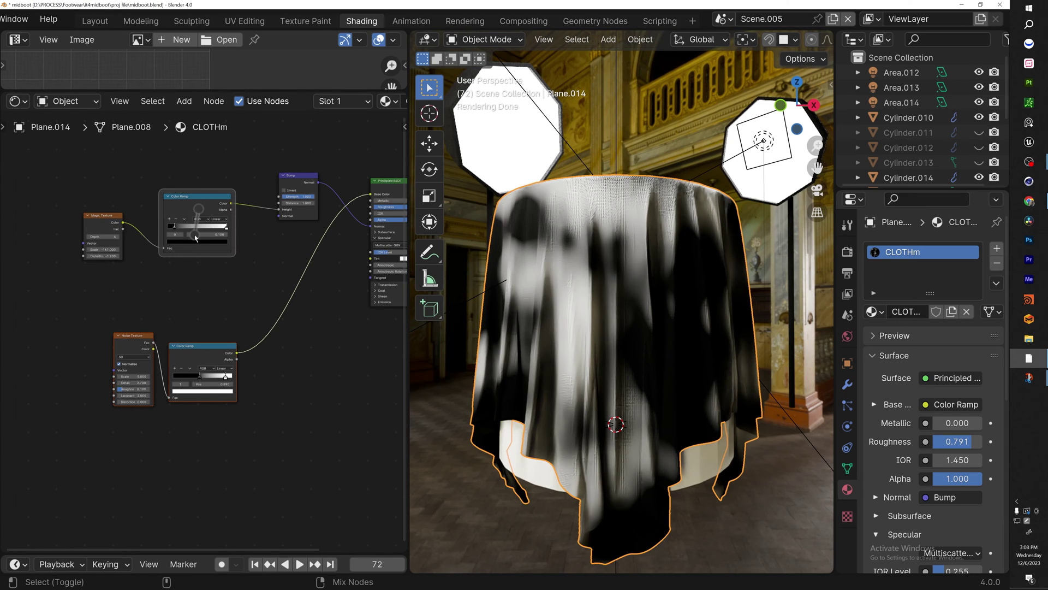
pyautogui.keyDown('ctrl'); pyautogui.keyDown('alt'); pyautogui.moveTo(198, 238); pyautogui.dragTo(209, 359, button='right'); pyautogui.keyUp('alt'); pyautogui.keyUp('ctrl')
pyautogui.moveTo(390, 286); pyautogui.dragTo(267, 291)
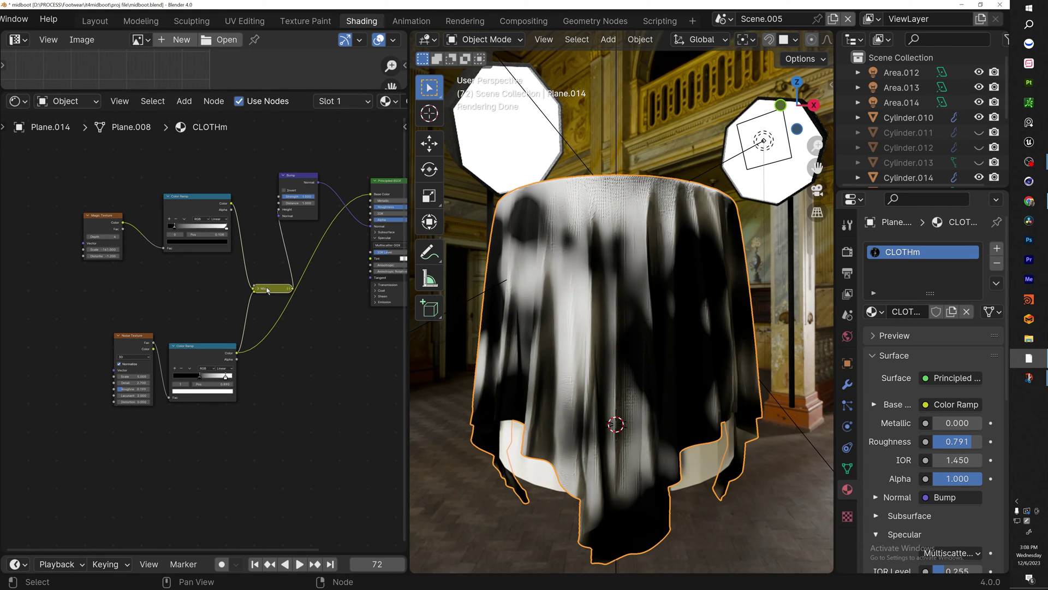
# - Preview the Mix node's output on the cloth and expand the node to show its settings
pyautogui.scroll(3, 164, 21)
pyautogui.click(59, 18)
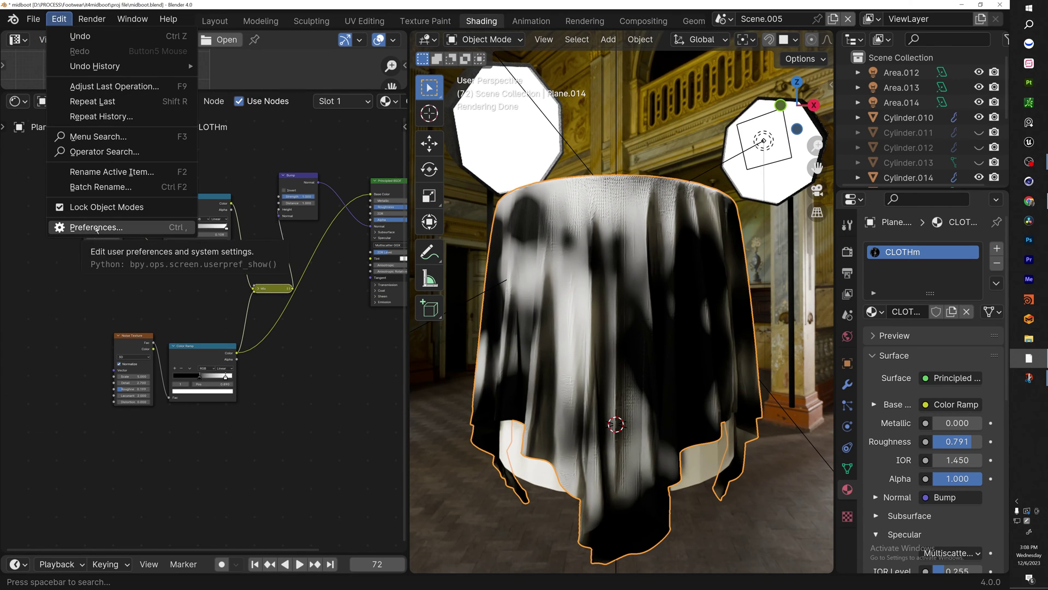
pyautogui.moveTo(260, 300); pyautogui.dragTo(300, 399, button='middle')
pyautogui.scroll(4, 213, 246)
pyautogui.scroll(2, 301, 403)
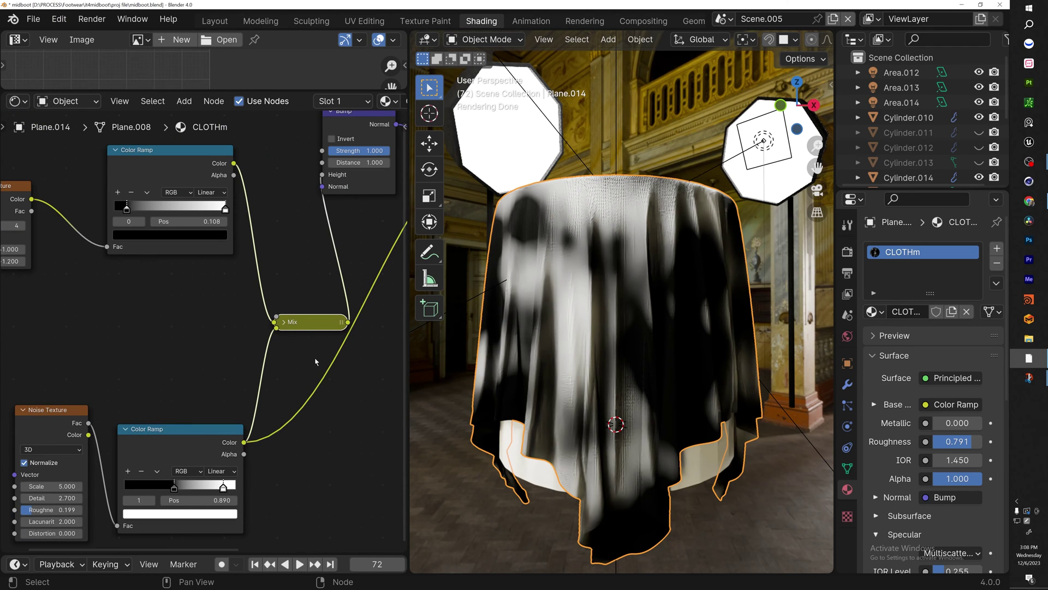
pyautogui.keyDown('ctrl'); pyautogui.keyDown('shift'); pyautogui.click(301, 326); pyautogui.keyUp('shift'); pyautogui.keyUp('ctrl')
pyautogui.click(285, 322)
# - Connect the Mix node's Result to the Principled BSDF's Roughness input
pyautogui.scroll(2, 303, 359)
pyautogui.scroll(-3, 299, 306)
pyautogui.moveTo(297, 268); pyautogui.dragTo(174, 343, button='middle')
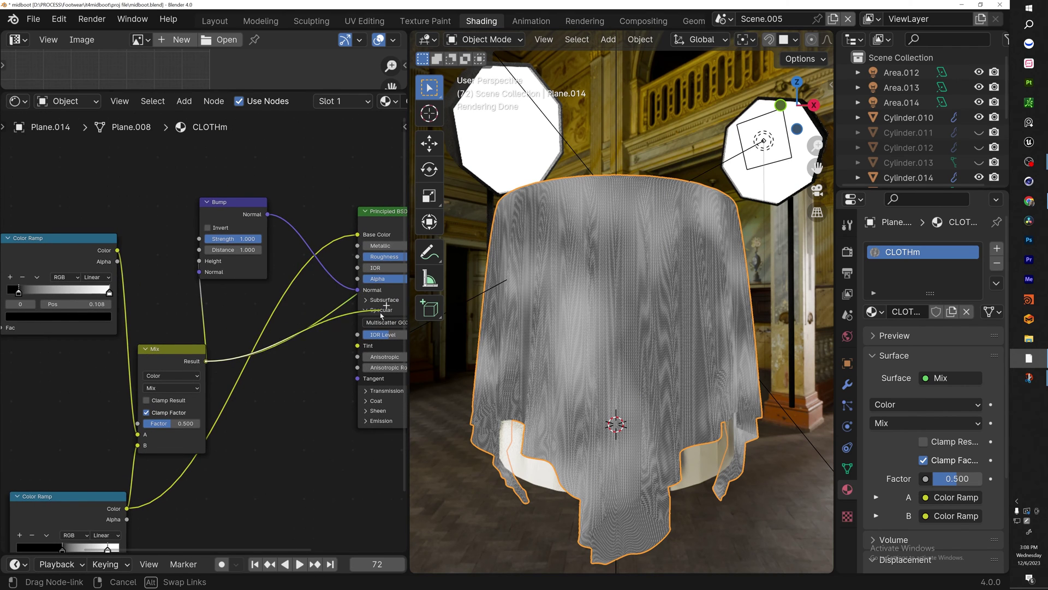
pyautogui.moveTo(381, 315); pyautogui.dragTo(336, 257)
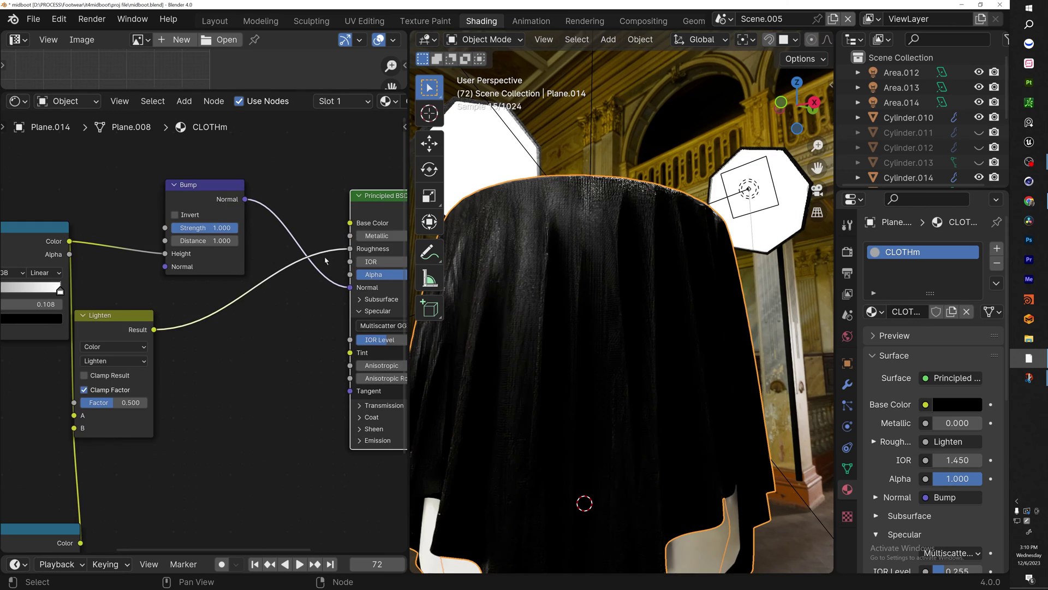
# - Lighten the black stop of the Magic Texture's Color Ramp to a mid grey
pyautogui.moveTo(120, 322); pyautogui.dragTo(311, 332, button='middle')
pyautogui.scroll(2, 590, 220)
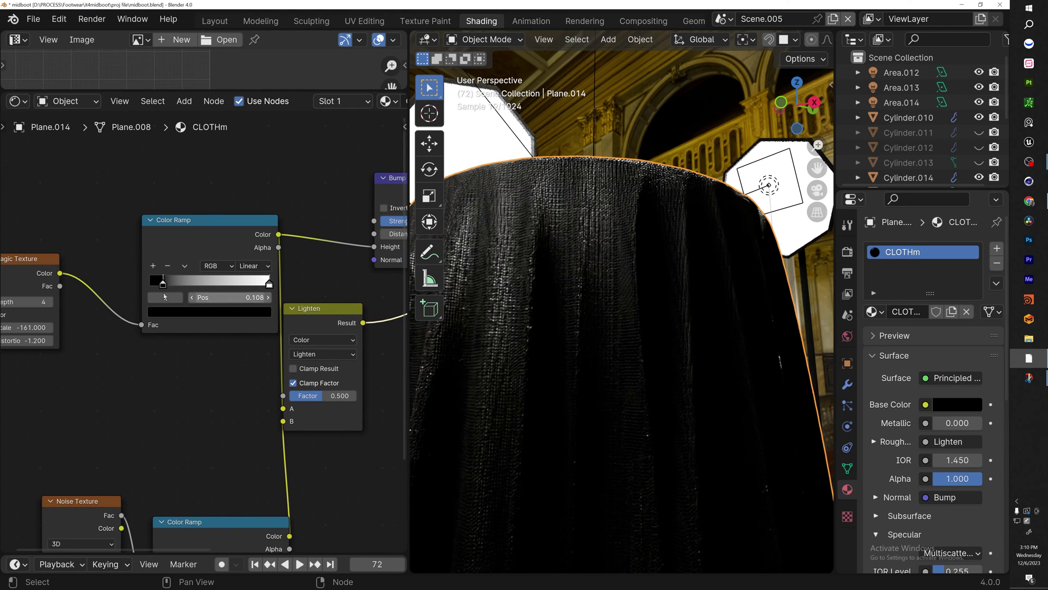
pyautogui.scroll(3, 164, 293)
pyautogui.scroll(1, 186, 298)
pyautogui.click(193, 338)
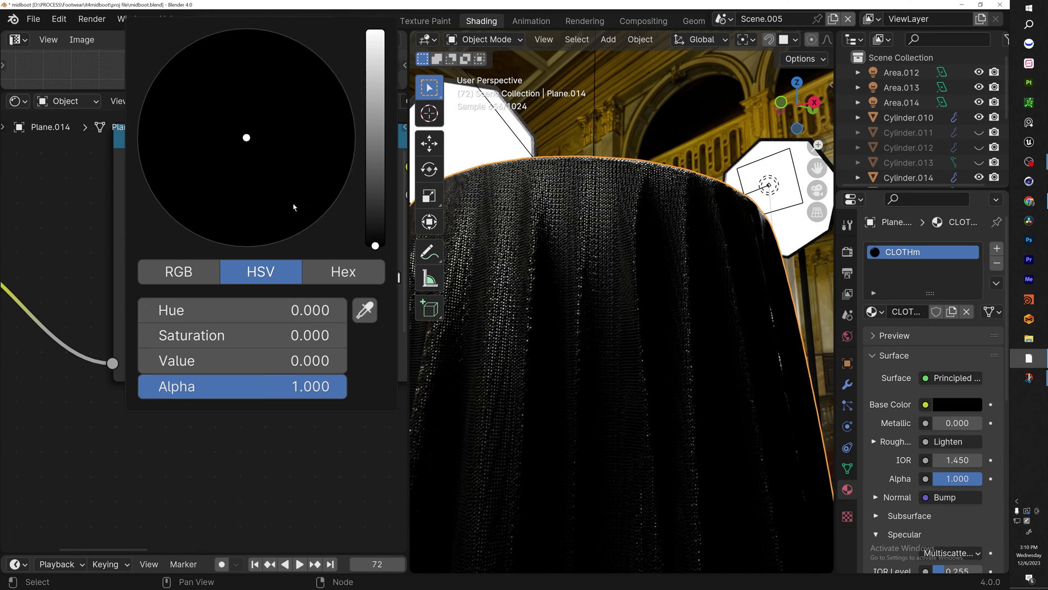
pyautogui.moveTo(375, 193); pyautogui.dragTo(375, 124)
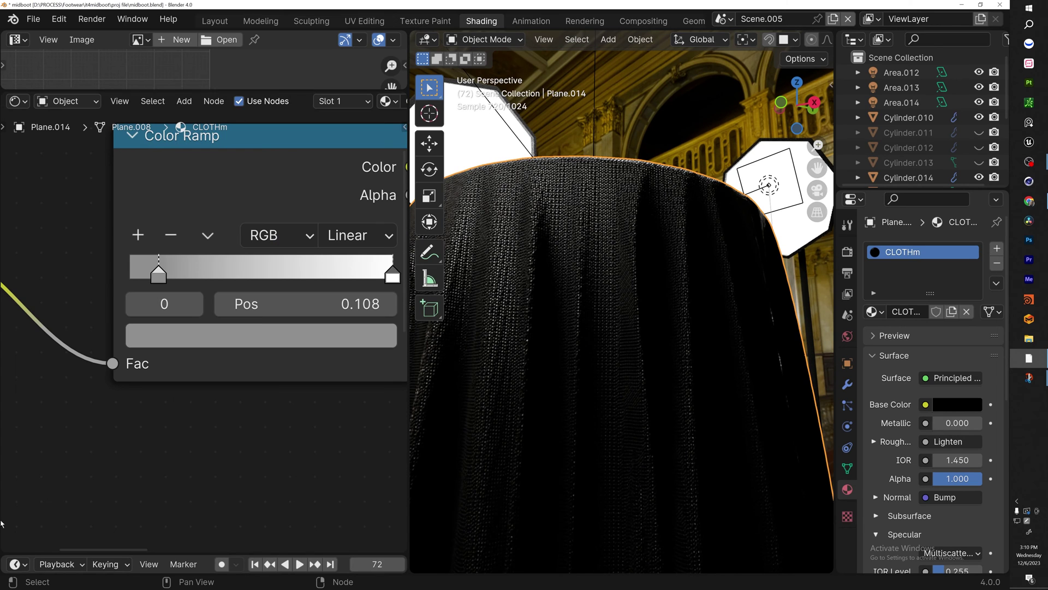
# - Set the Mix node's blending mode to Darken and preview its output on the cloth
pyautogui.scroll(-5, 252, 453)
pyautogui.moveTo(382, 437); pyautogui.dragTo(240, 309, button='middle')
pyautogui.keyDown('ctrl'); pyautogui.keyDown('shift'); pyautogui.click(254, 312); pyautogui.keyUp('shift'); pyautogui.keyUp('ctrl')
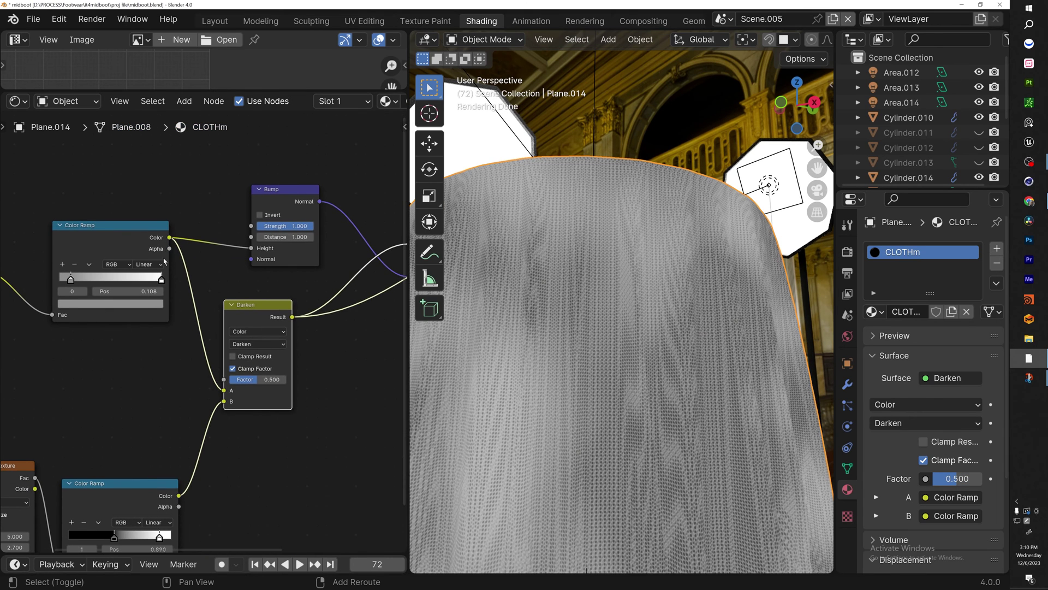
pyautogui.scroll(-2, 142, 388)
pyautogui.scroll(-3, 591, 352)
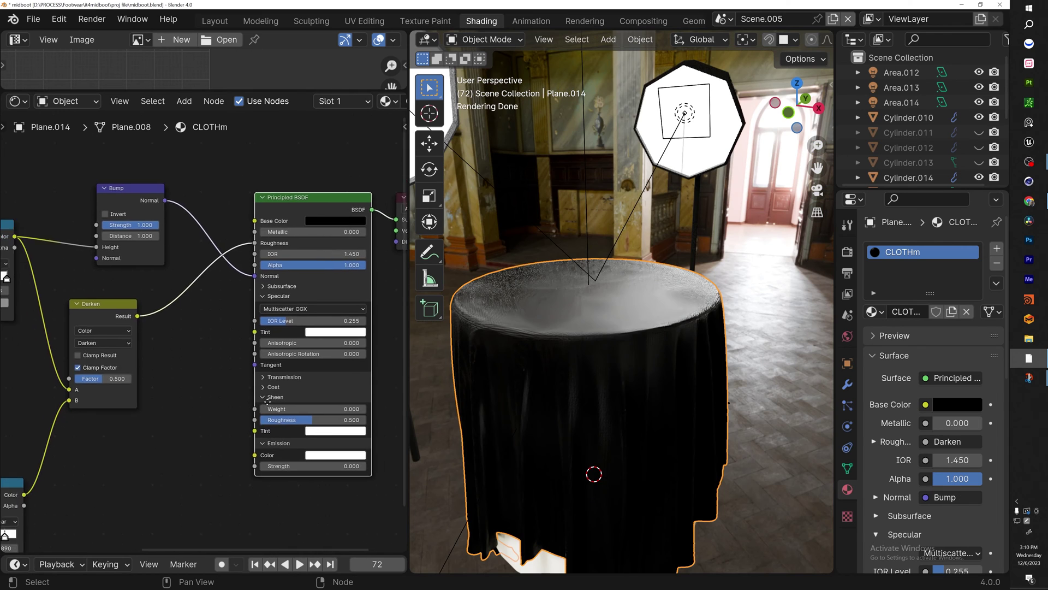
# - Reroute the Darken result to the Sheen Roughness, with Sheen Weight at 0.047 and the base Roughness at 0.710
pyautogui.scroll(4, 328, 311)
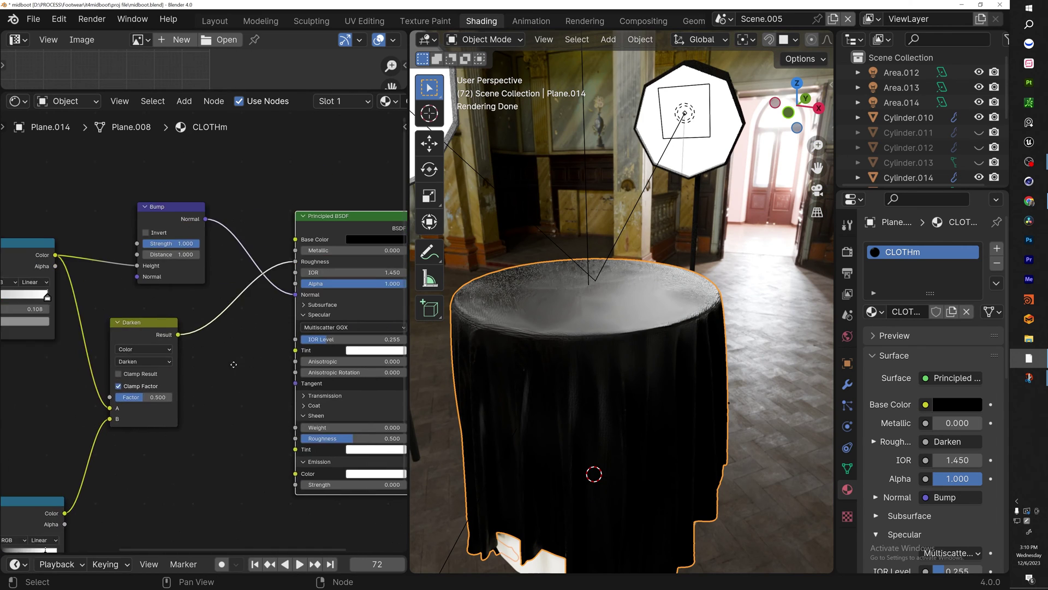
pyautogui.moveTo(277, 370); pyautogui.dragTo(219, 324, button='middle')
pyautogui.scroll(1, 219, 324)
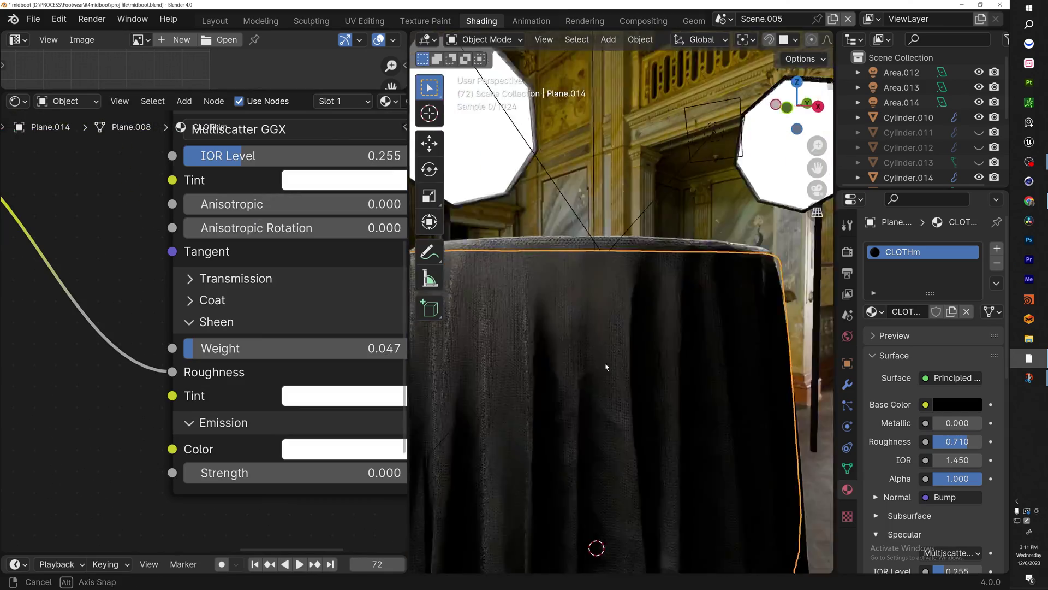
# - Unhide the shoe platform parts Cylinder.011, Cylinder.012 and Cylinder.013 on top of the draped pedestal
pyautogui.moveTo(675, 371); pyautogui.dragTo(562, 358, button='middle')
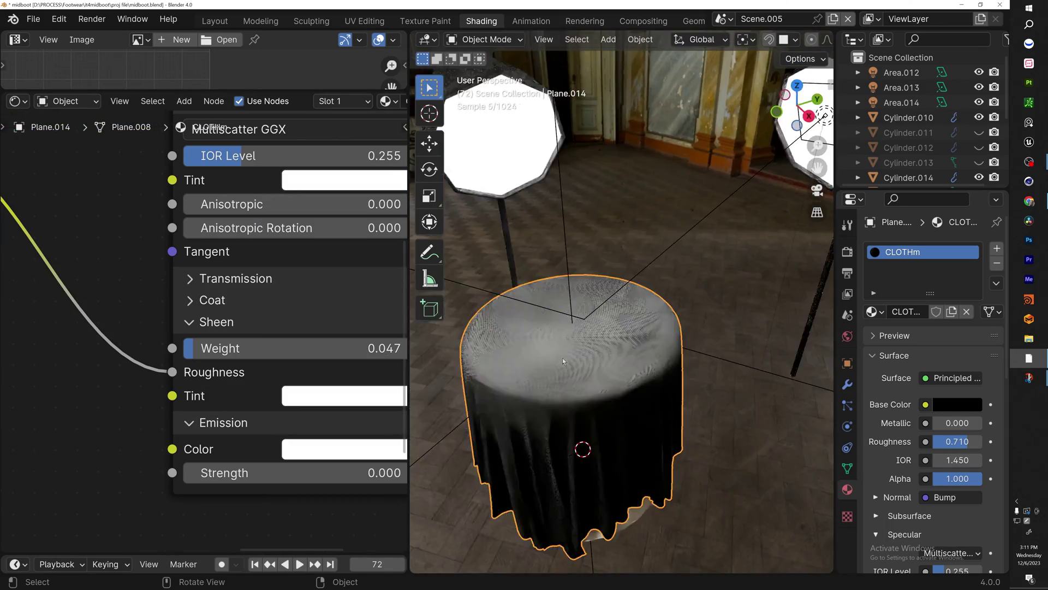
pyautogui.click(979, 133)
pyautogui.click(980, 148)
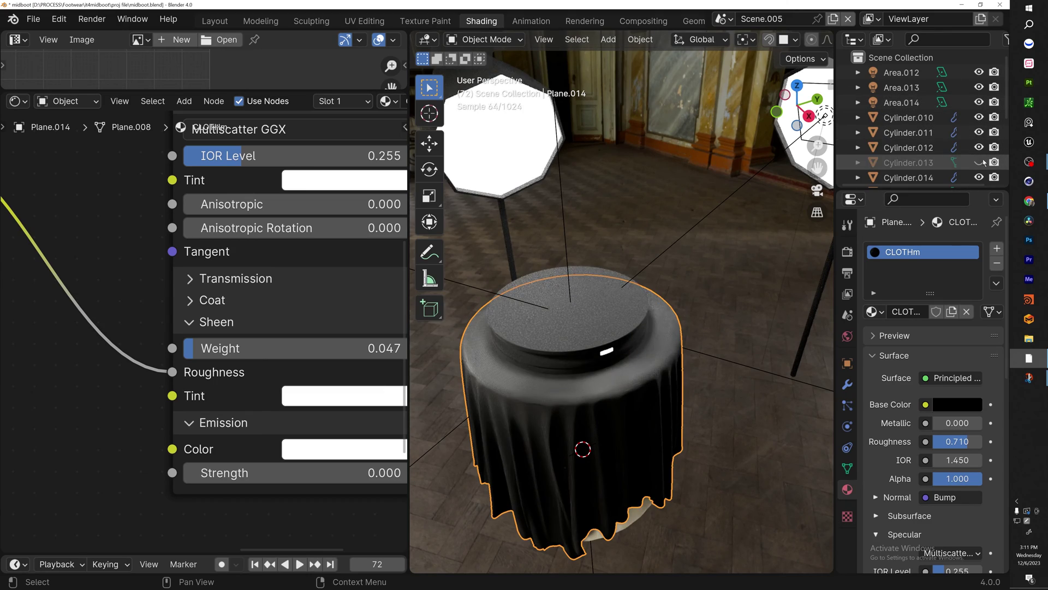
pyautogui.click(979, 162)
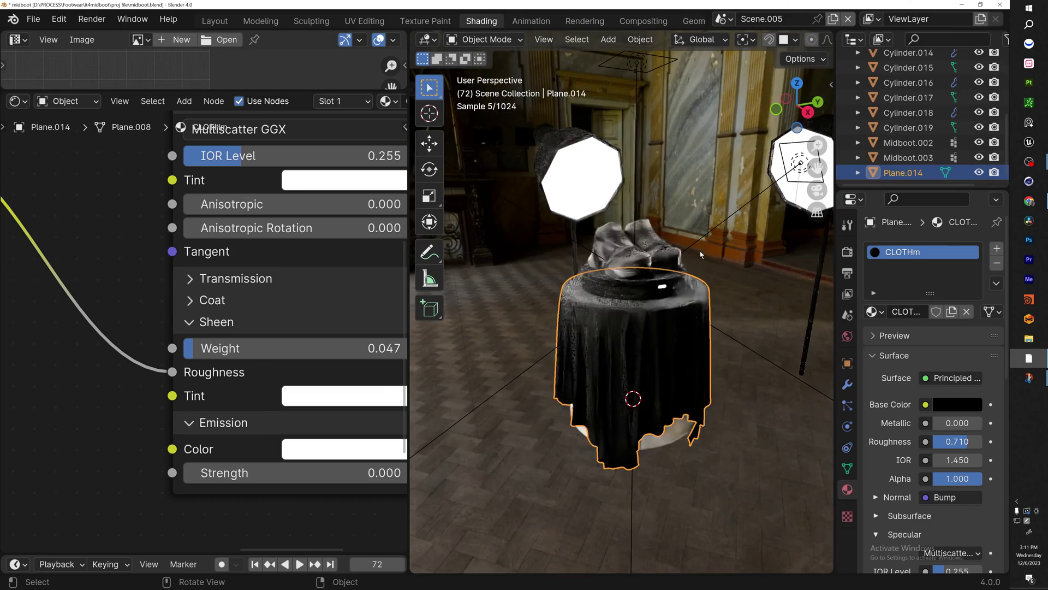
# - Add a camera to the scene and look through it toward the shoe display
pyautogui.moveTo(715, 289); pyautogui.dragTo(600, 268, button='middle')
pyautogui.hotkey('shift', 'a')
pyautogui.write('CAME')
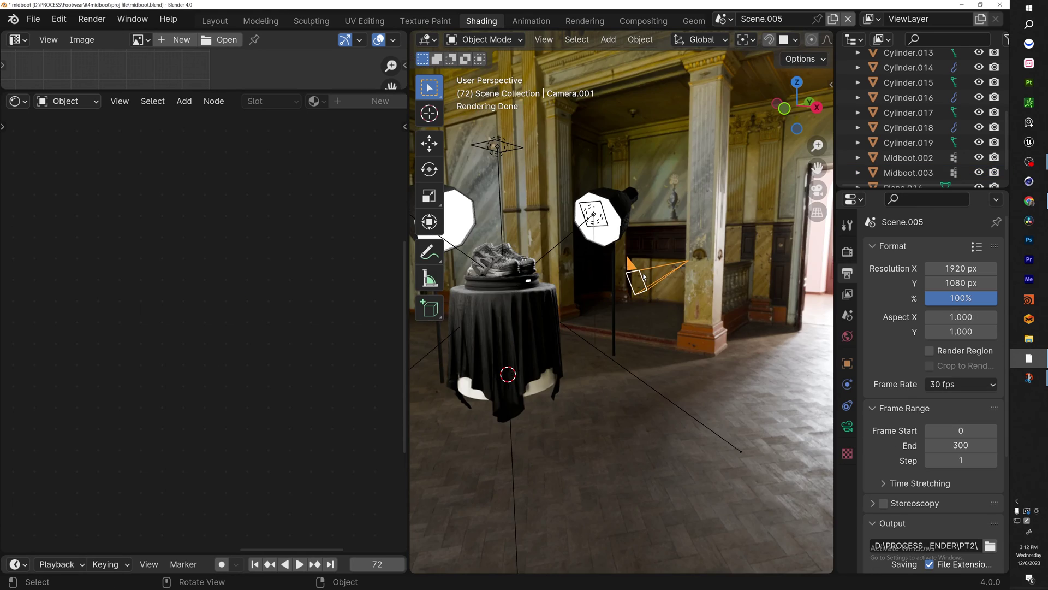
pyautogui.press('KP_0')
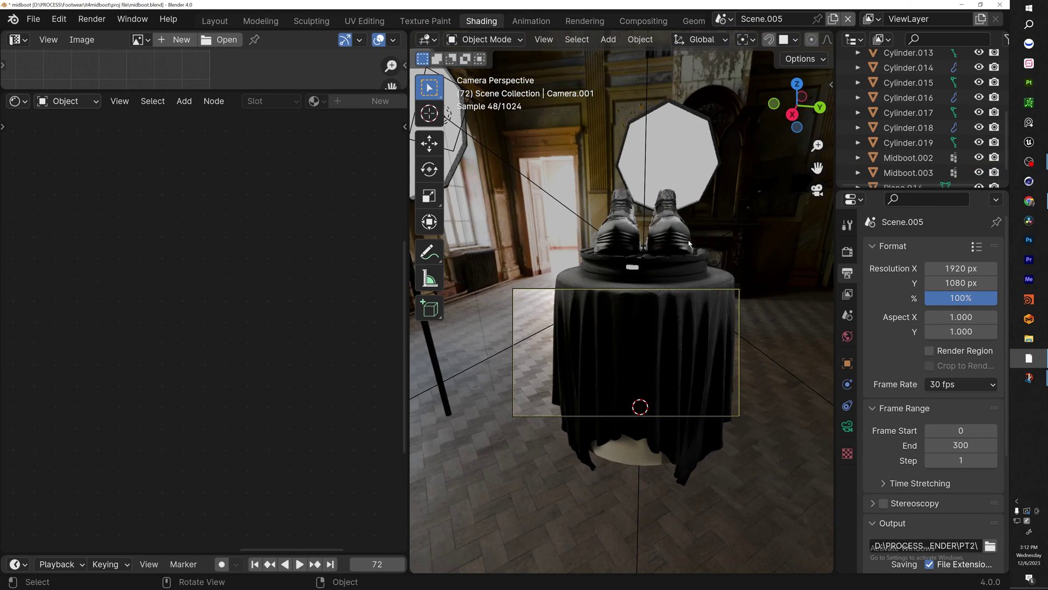
# - Lock the camera to the view and frame the shoes and pedestal from a front-side angle
pyautogui.click(832, 82)
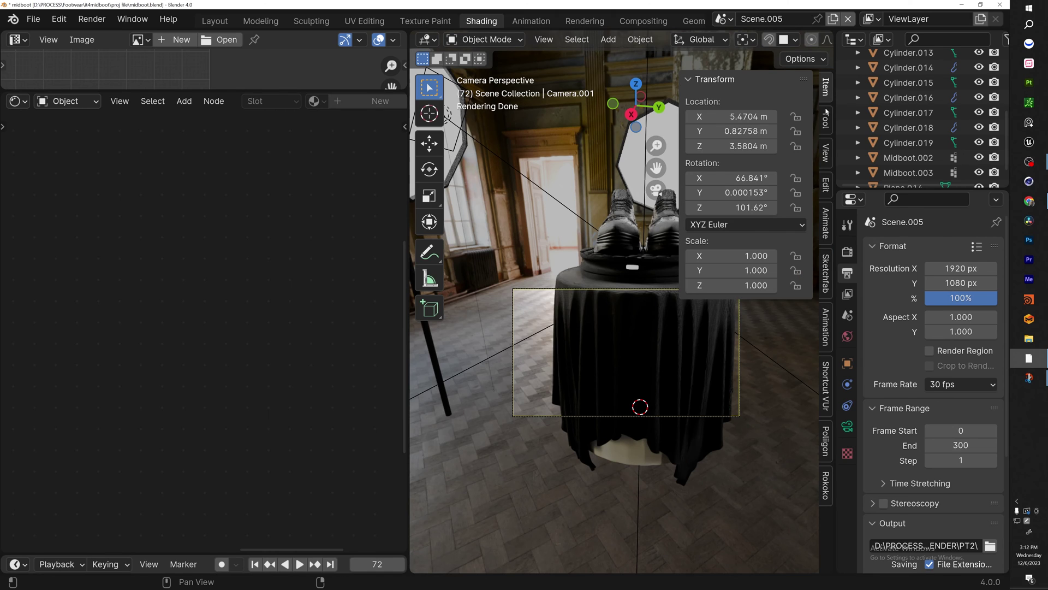
pyautogui.click(825, 155)
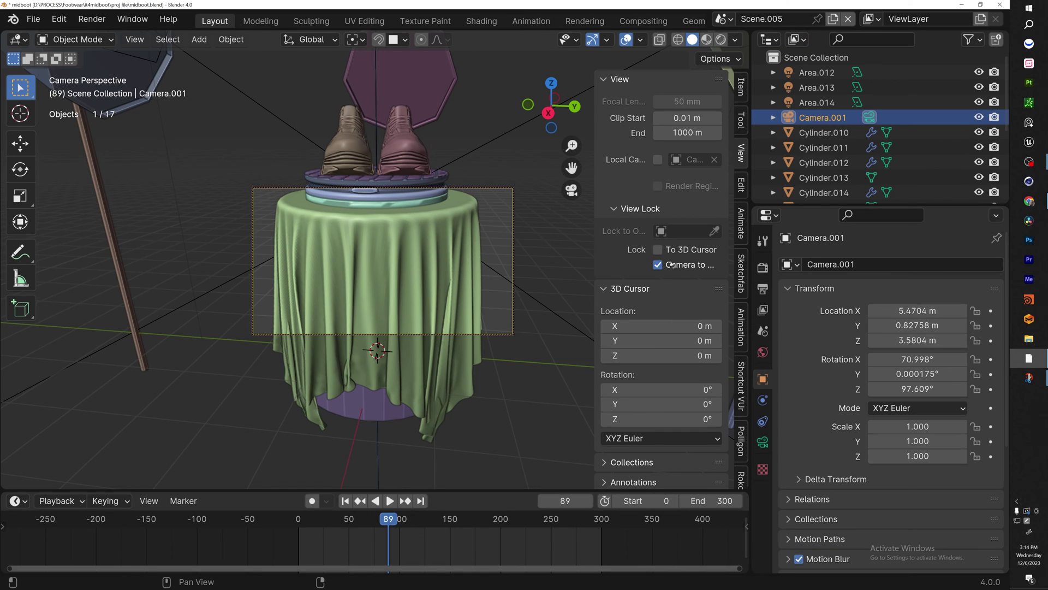
pyautogui.moveTo(426, 245); pyautogui.dragTo(416, 209, button='middle')
pyautogui.scroll(2, 411, 221)
pyautogui.click(394, 297)
pyautogui.scroll(-2, 394, 298)
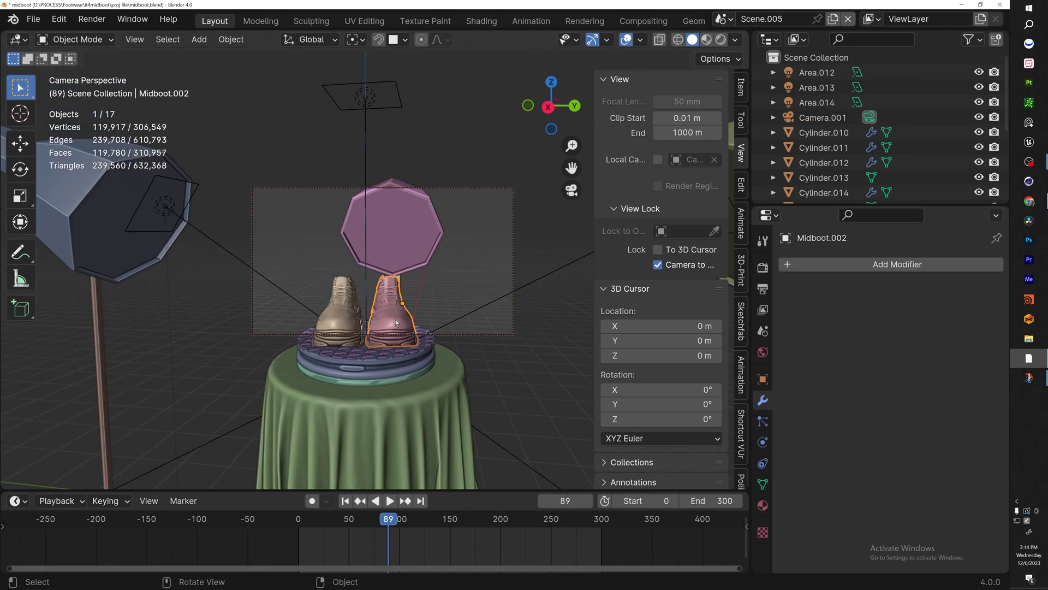
pyautogui.keyDown('shift'); pyautogui.moveTo(388, 311); pyautogui.dragTo(431, 251, button='middle'); pyautogui.keyUp('shift')
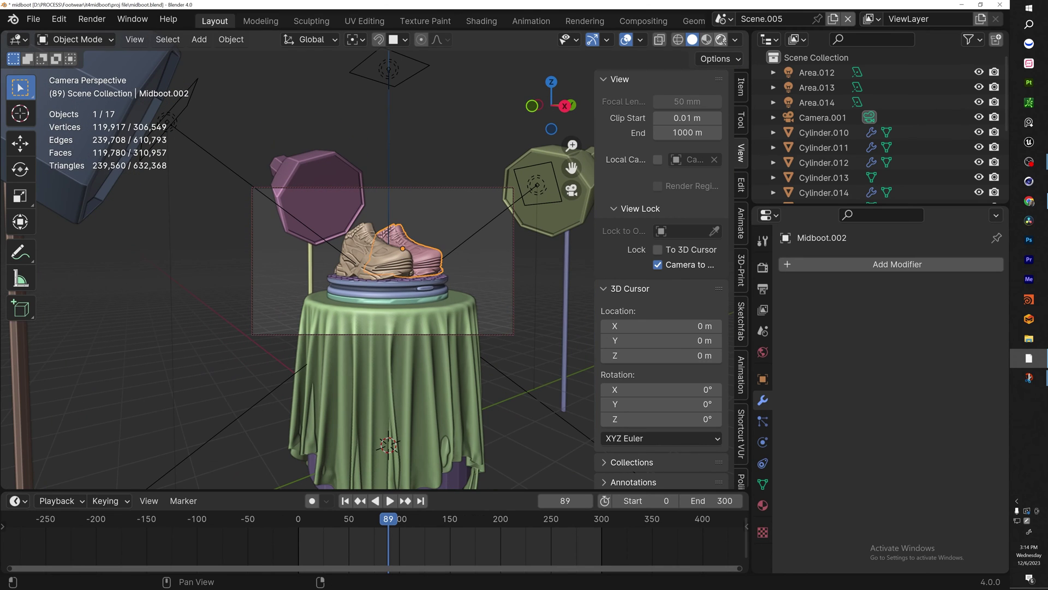
# - In rendered shading, set Camera.001's focal length to 100 mm and enable Depth of Field with Midboot.003 as focus object
pyautogui.click(722, 40)
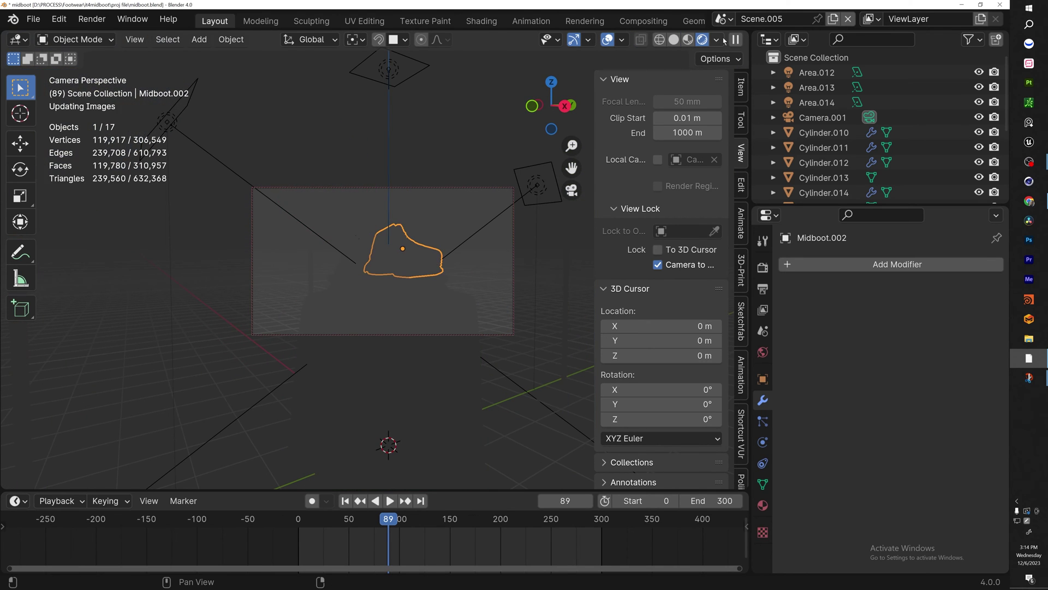
pyautogui.click(457, 311)
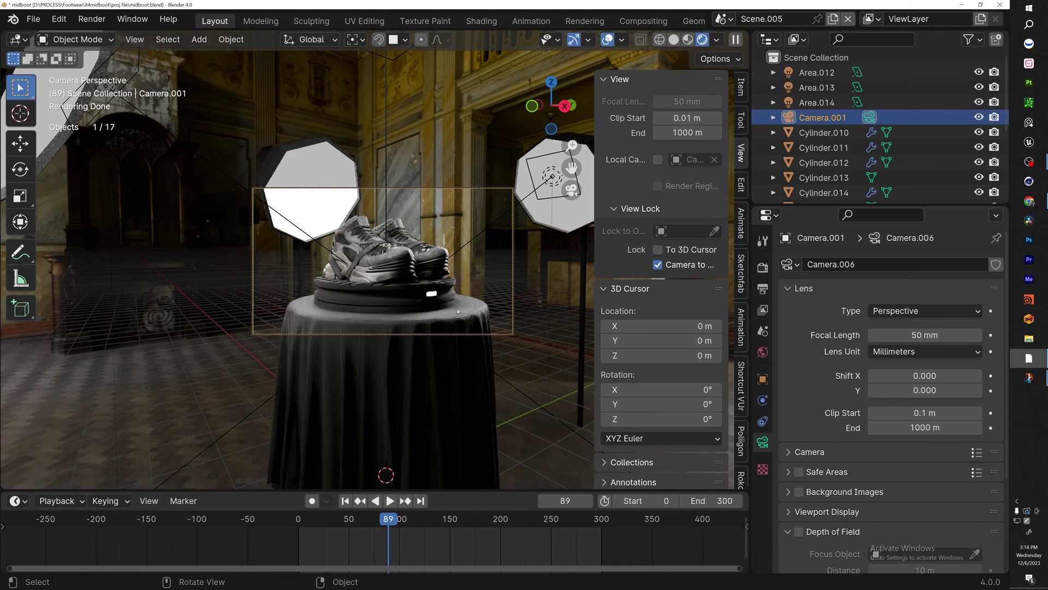
pyautogui.click(915, 336)
pyautogui.write('100')
pyautogui.press('Return')
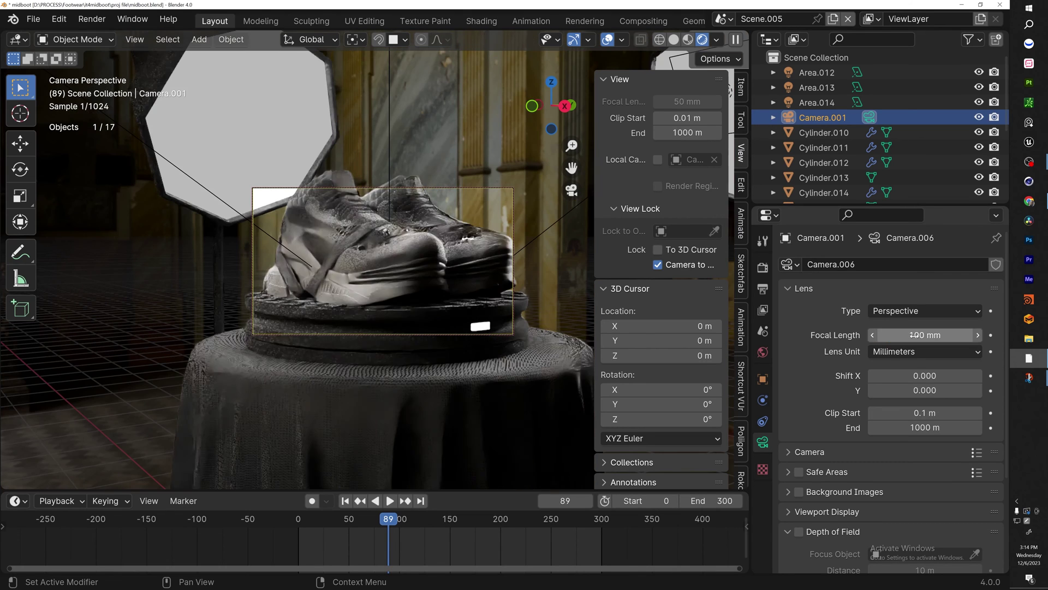
pyautogui.scroll(-5, 887, 468)
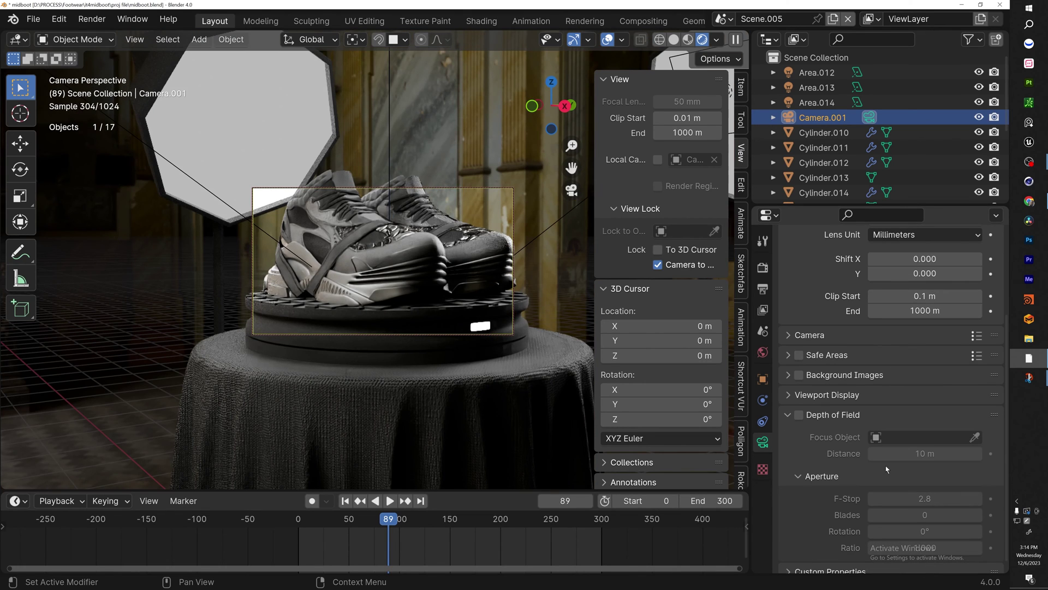
pyautogui.click(800, 416)
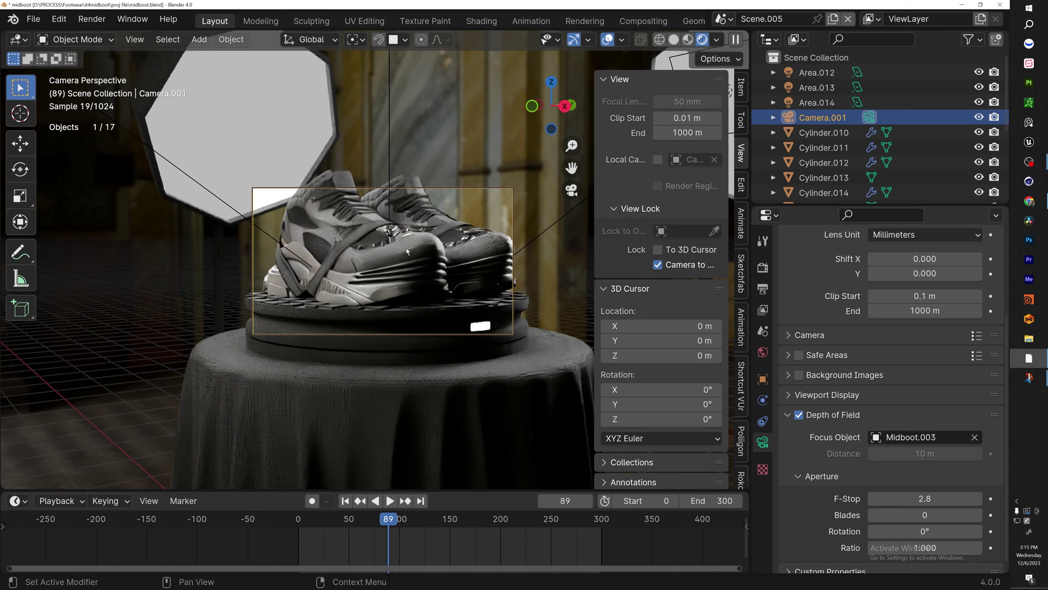
# - Pull the camera back to fit both shoes and the platform in frame, and turn off Lock Camera to View
pyautogui.moveTo(417, 236); pyautogui.dragTo(418, 230, button='middle')
pyautogui.rightClick(418, 230)
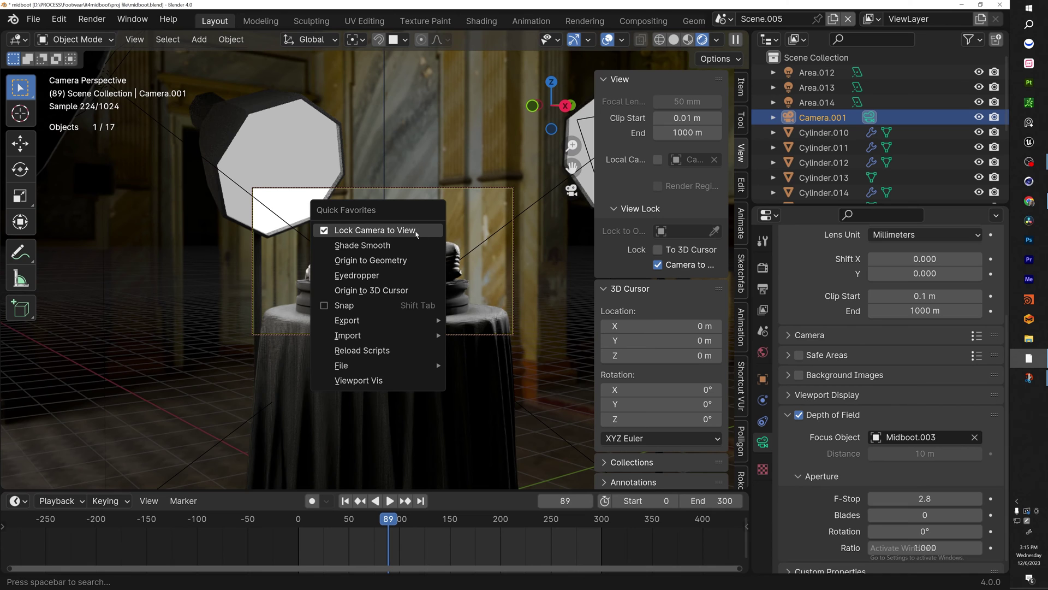
pyautogui.click(418, 232)
pyautogui.press('n')
# - Set the camera's depth of field F-Stop to 1.0
pyautogui.scroll(-1, 928, 518)
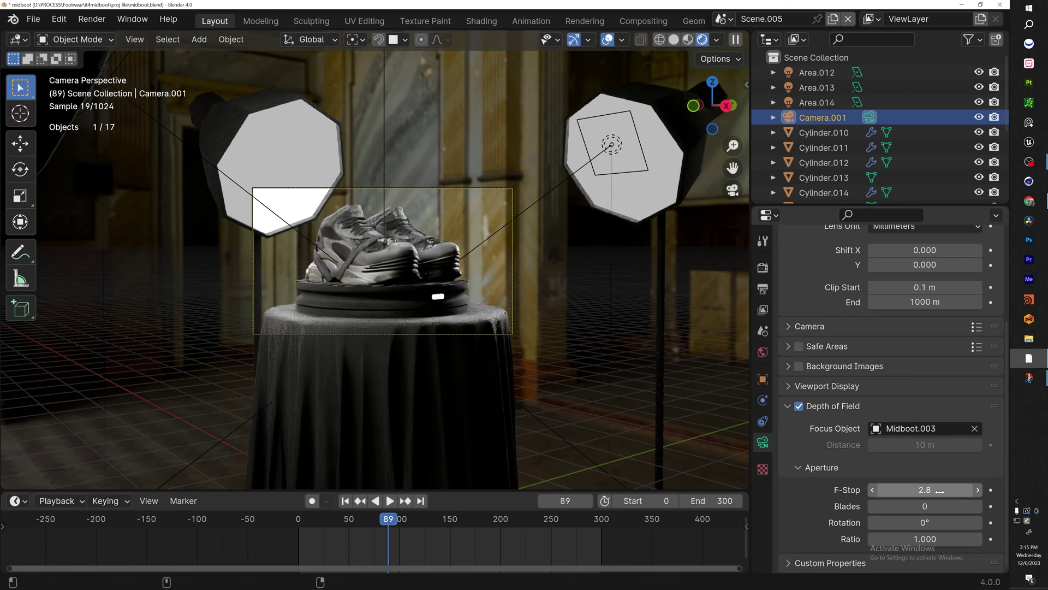
pyautogui.moveTo(947, 493); pyautogui.dragTo(916, 490)
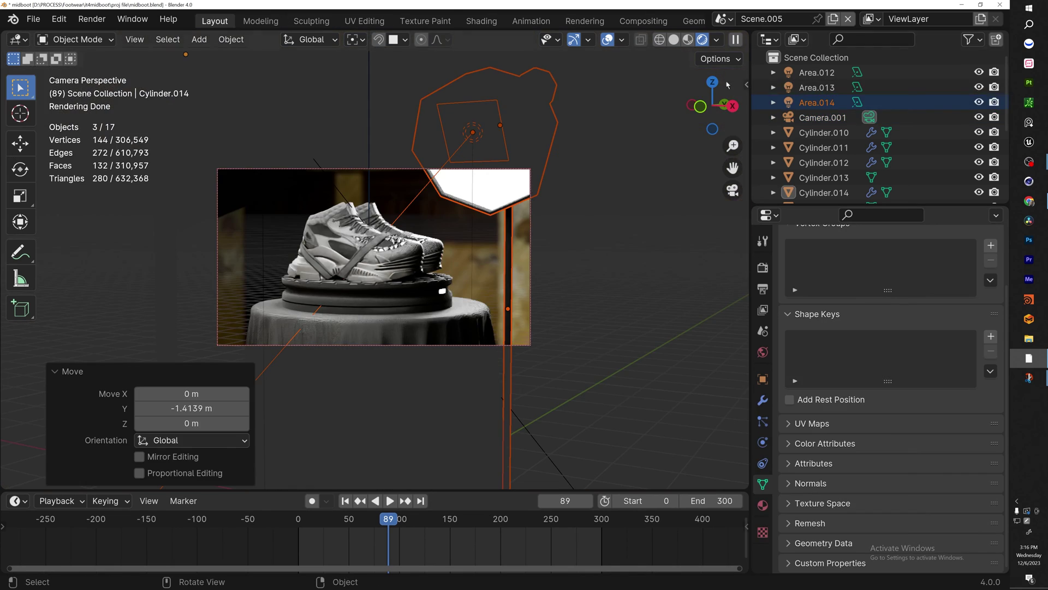
# - Hide the viewport overlays and reframe the shot with a lamp on each side behind the shoes
pyautogui.click(607, 39)
pyautogui.moveTo(448, 273); pyautogui.dragTo(416, 254, button='middle')
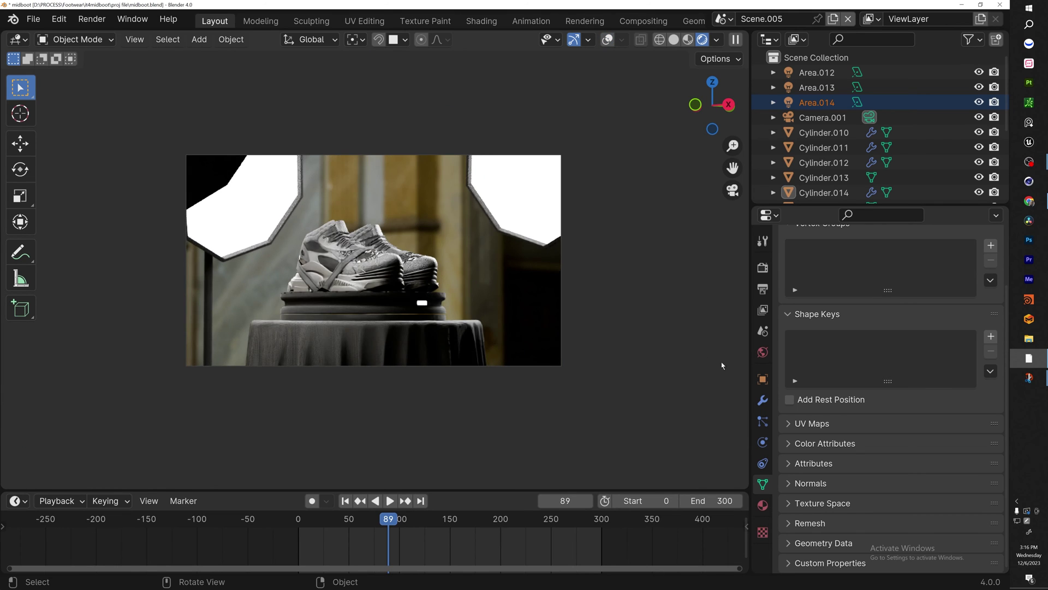
# - Select Camera.001 and adjust the camera's distance to the shoes
pyautogui.scroll(-6, 826, 131)
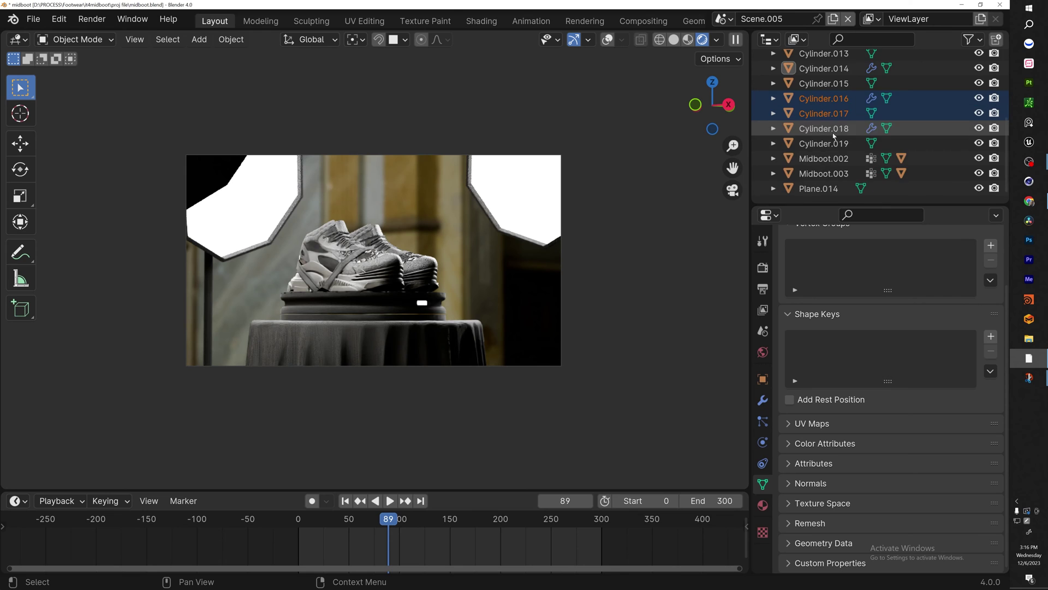
pyautogui.scroll(3, 835, 140)
pyautogui.scroll(3, 838, 140)
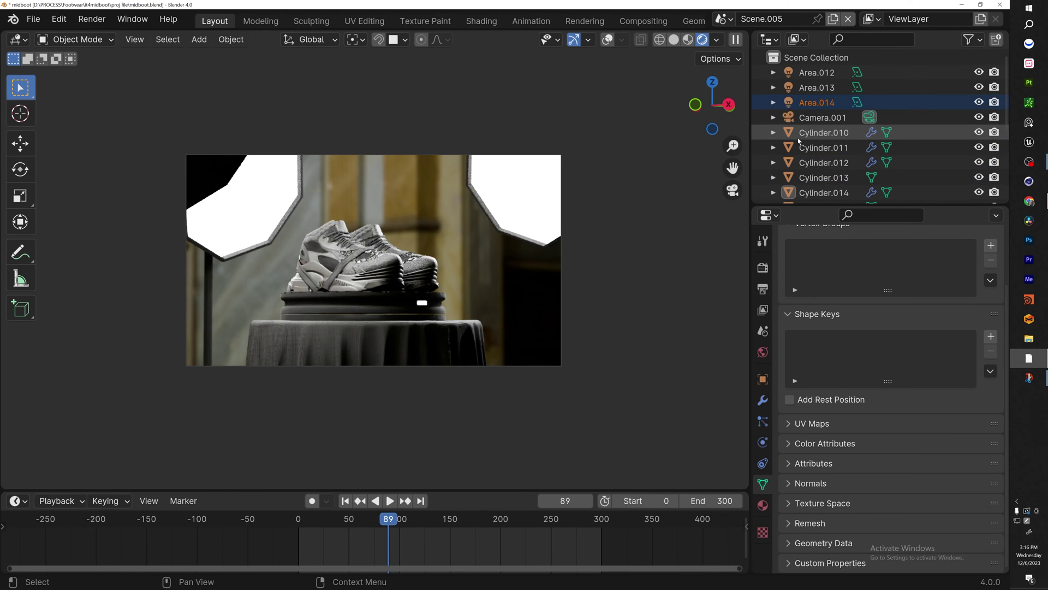
pyautogui.click(824, 118)
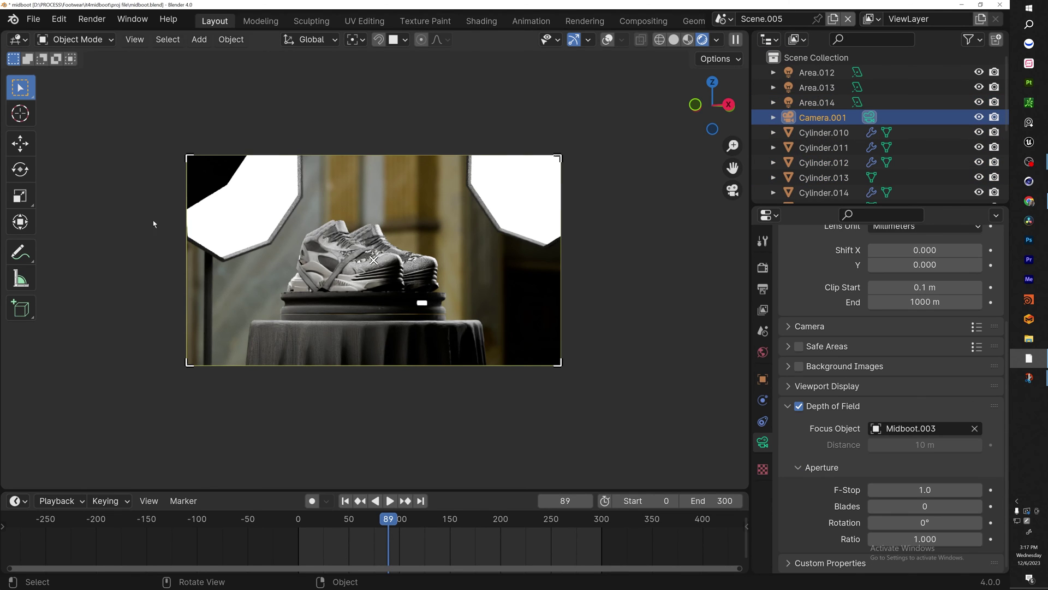
pyautogui.keyDown('ctrl'); pyautogui.moveTo(319, 262); pyautogui.dragTo(384, 277, button='middle'); pyautogui.keyUp('ctrl')
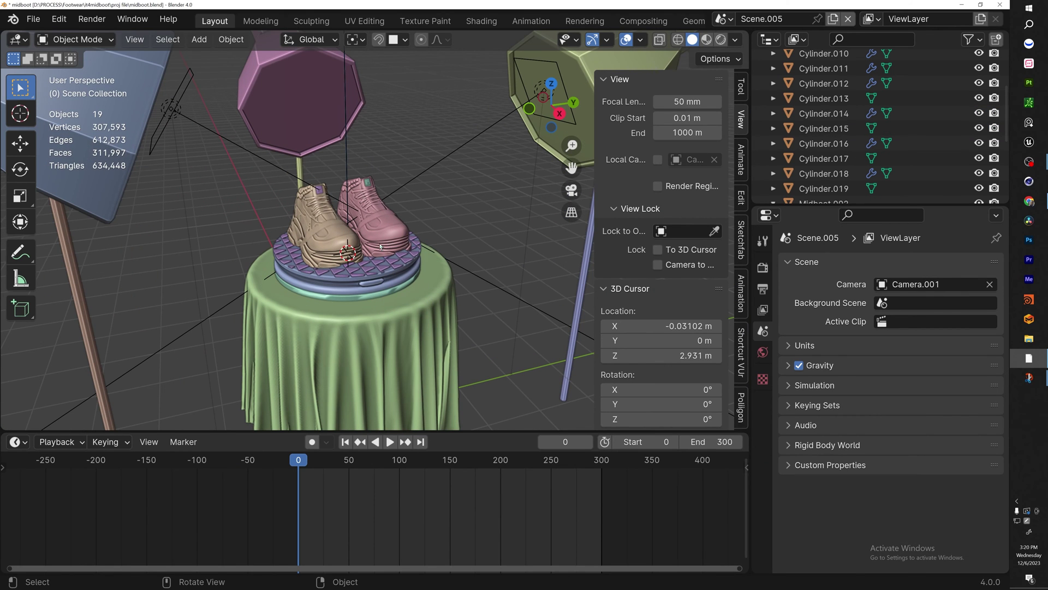
pyautogui.keyDown('shift'); pyautogui.moveTo(381, 247); pyautogui.dragTo(462, 165, button='middle'); pyautogui.keyUp('shift')
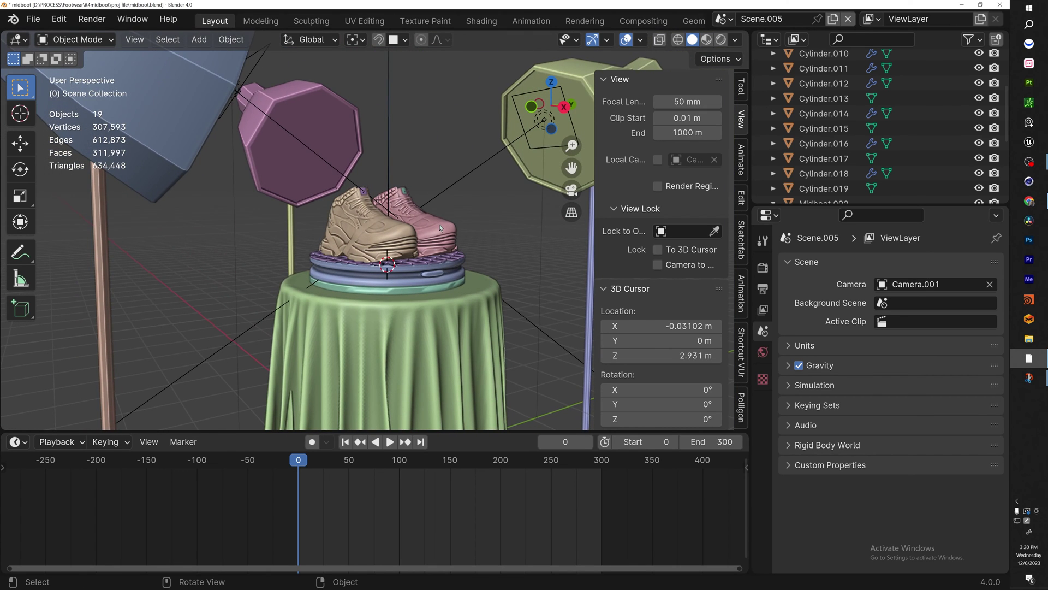
pyautogui.hotkey('shift', 'a')
pyautogui.moveTo(434, 220)
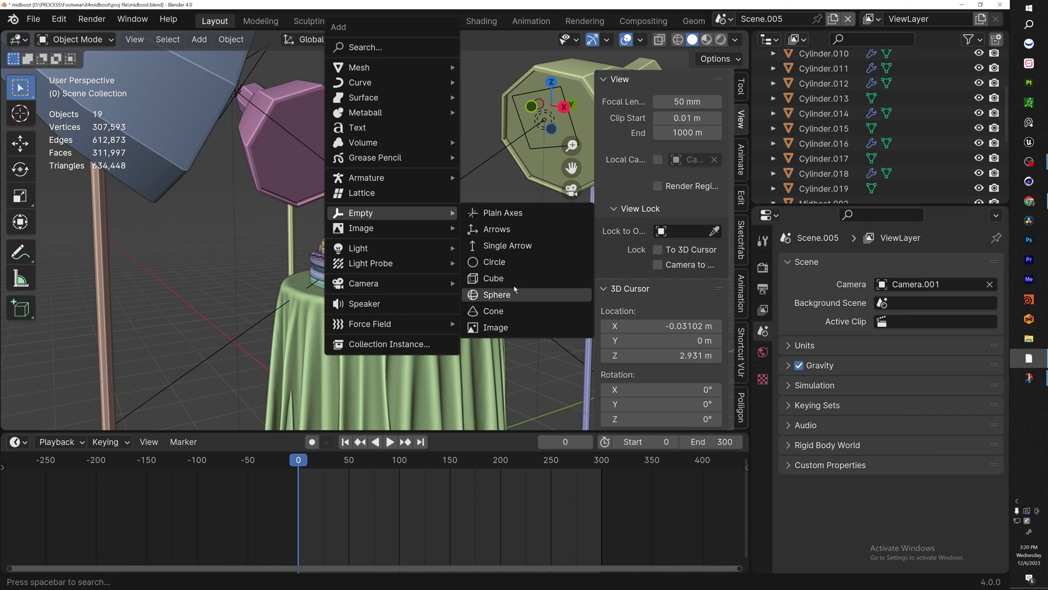
pyautogui.moveTo(415, 112)
pyautogui.click(486, 112)
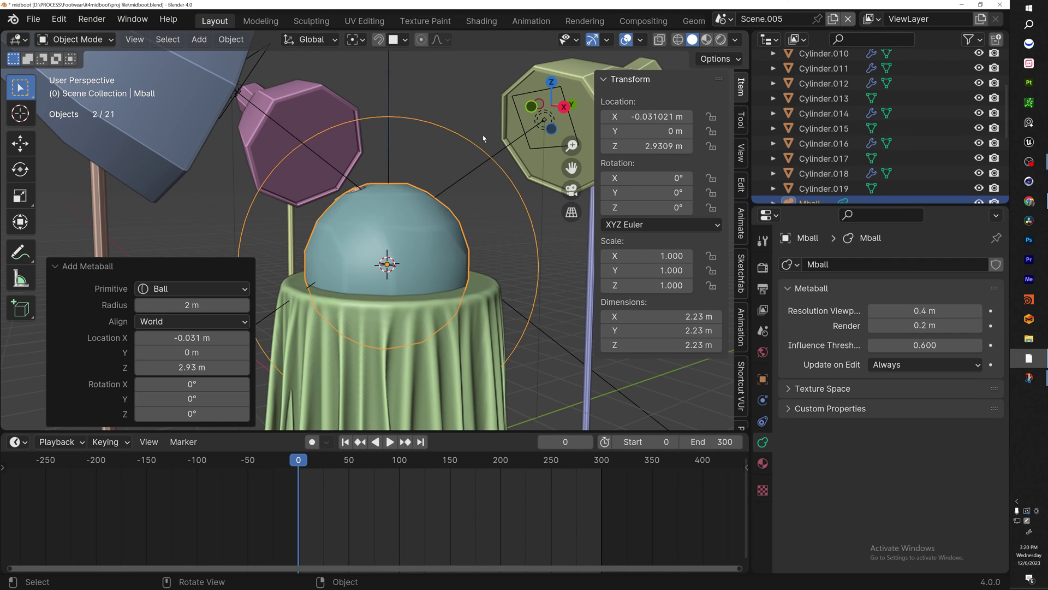
pyautogui.press('Delete')
# - Add a cube-shaped empty at the 3D cursor on the platform beneath the shoes
pyautogui.hotkey('shift', 'a')
pyautogui.moveTo(374, 333)
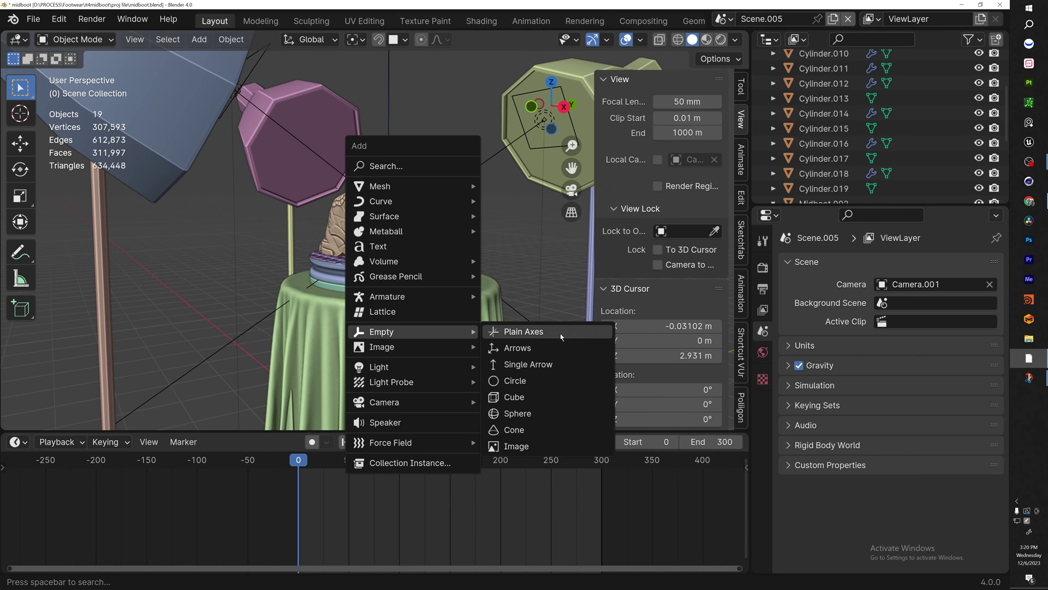
pyautogui.click(536, 398)
pyautogui.moveTo(463, 283); pyautogui.dragTo(463, 211, button='middle')
pyautogui.scroll(3, 515, 207)
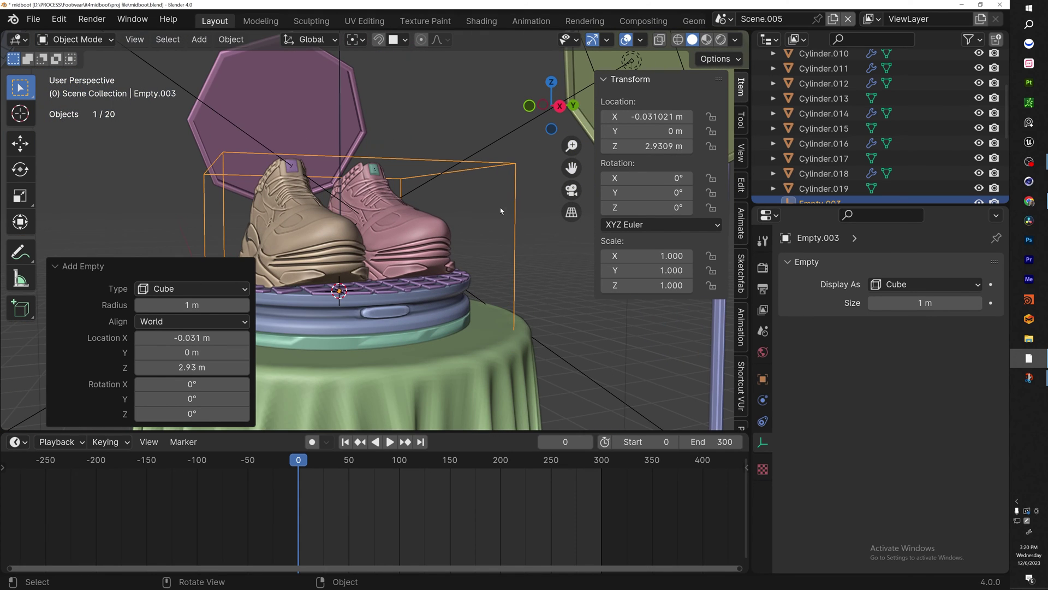
# - Parent both shoes and the round blue platform to the cube empty as Object with Keep Transform
pyautogui.click(424, 220)
pyautogui.keyDown('shift'); pyautogui.click(319, 230); pyautogui.keyUp('shift')
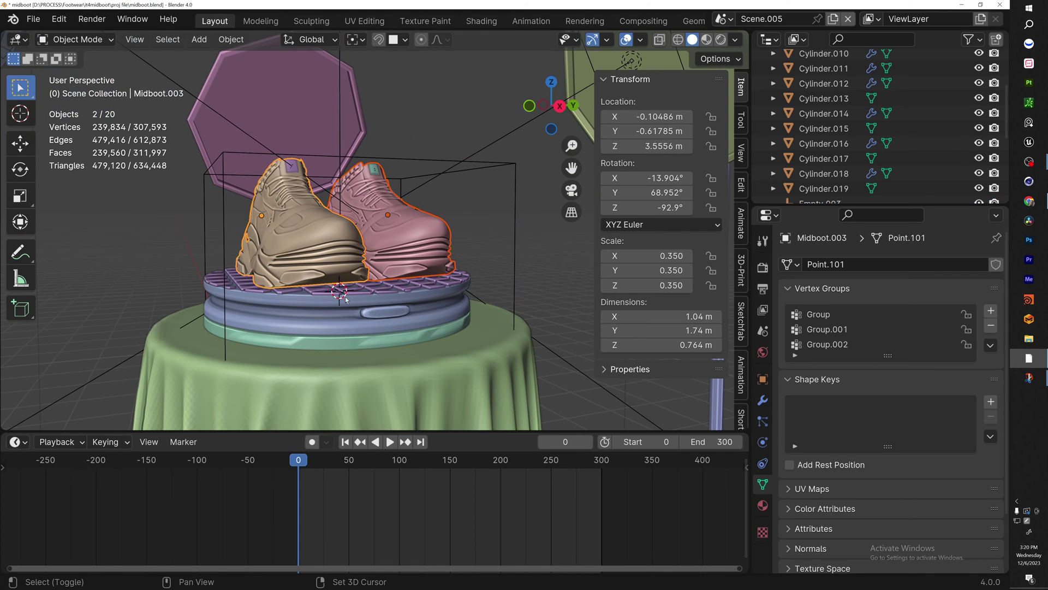
pyautogui.keyDown('shift'); pyautogui.click(411, 305); pyautogui.keyUp('shift')
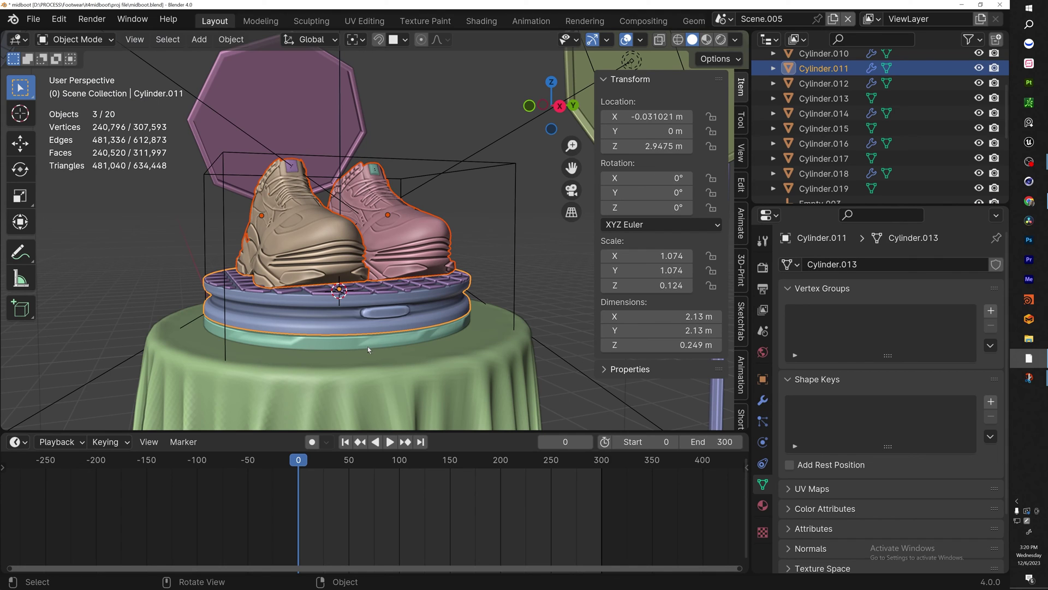
pyautogui.keyDown('shift'); pyautogui.click(514, 179); pyautogui.keyUp('shift')
pyautogui.rightClick(514, 179)
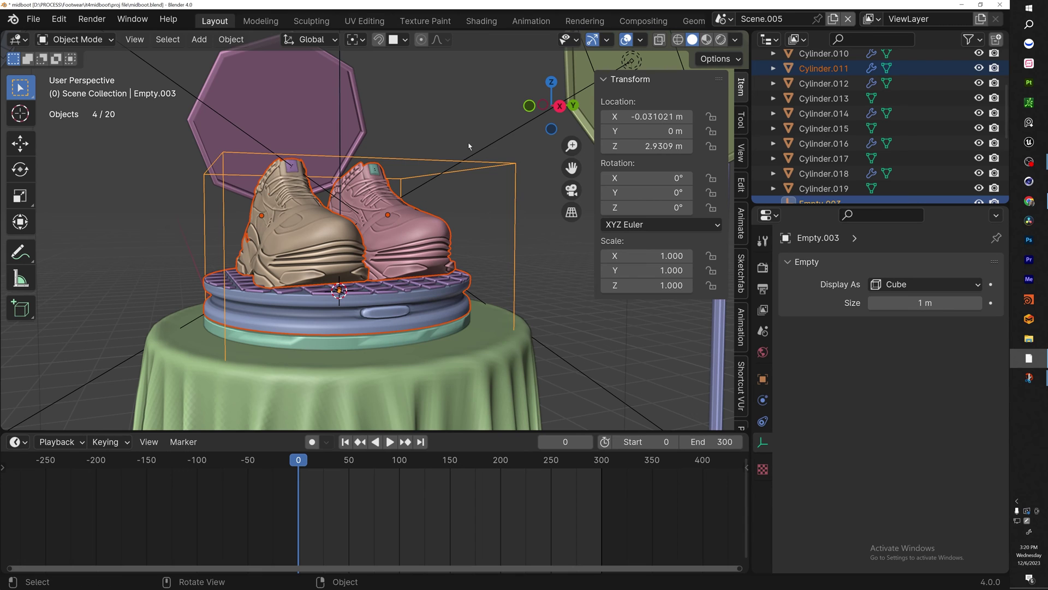
pyautogui.hotkey('ctrl', 'p')
pyautogui.click(469, 145)
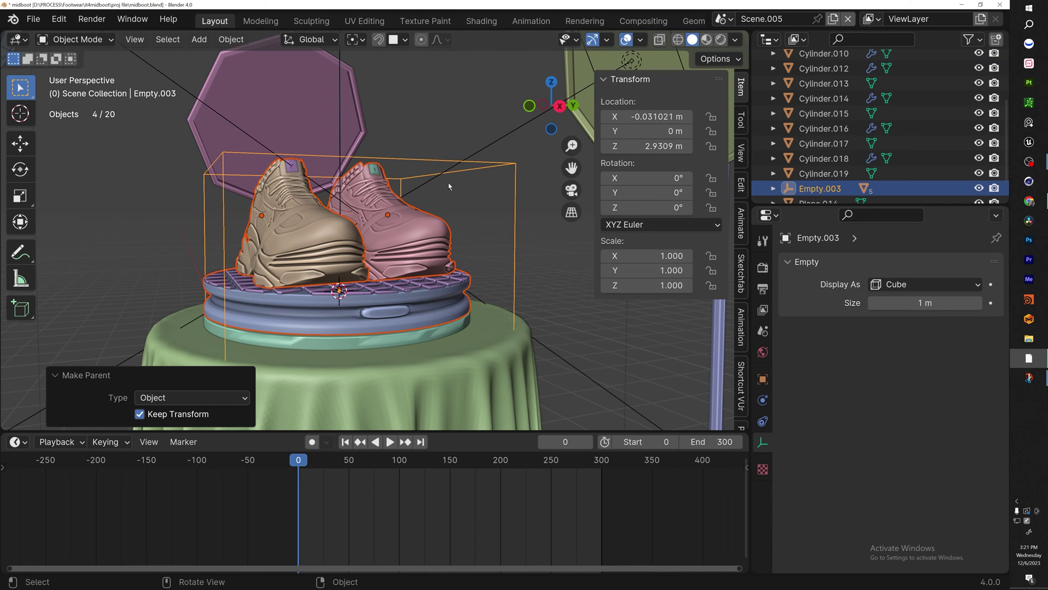
# - Try moving the cube empty alone to check which parts follow it
pyautogui.click(468, 158)
pyautogui.press('g')
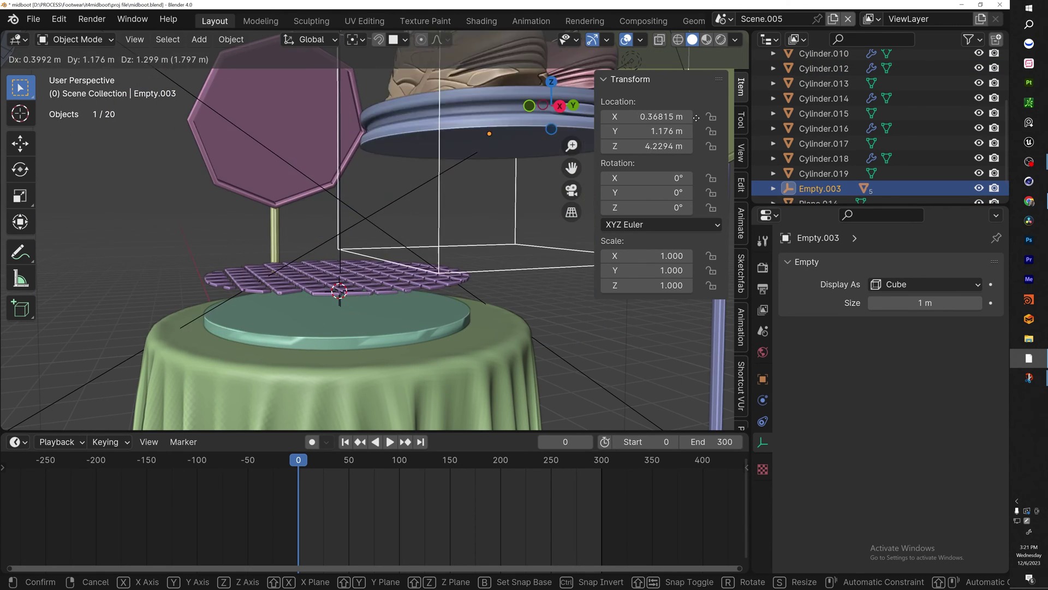
pyautogui.rightClick(590, 85)
# - Parent the purple grid on top of the platform to the cube empty with Keep Transform
pyautogui.keyDown('shift'); pyautogui.click(451, 286); pyautogui.keyUp('shift')
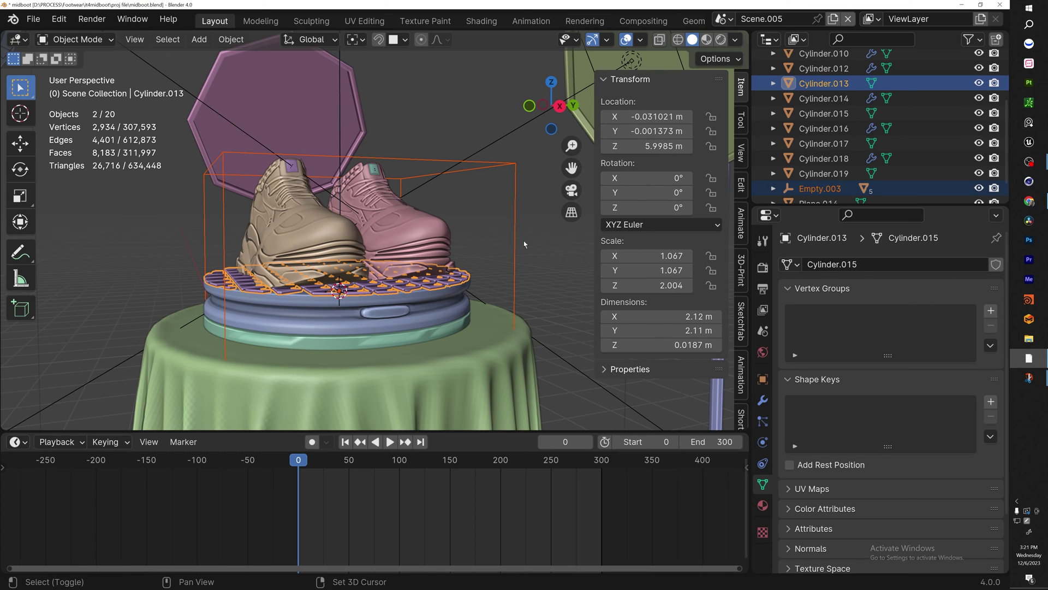
pyautogui.keyDown('shift'); pyautogui.click(516, 243); pyautogui.keyUp('shift')
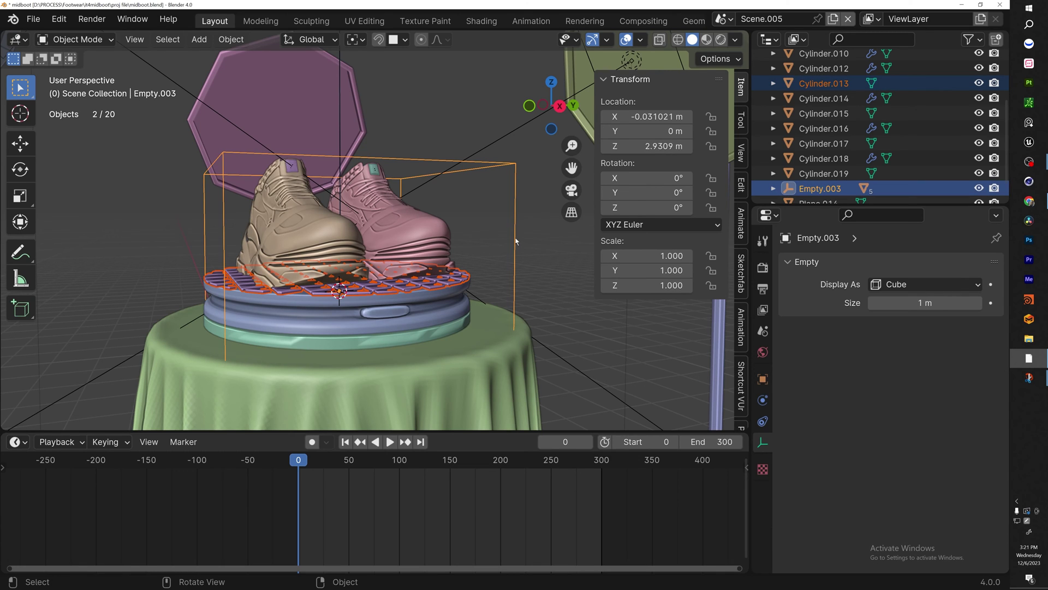
pyautogui.hotkey('ctrl', 'p')
pyautogui.click(494, 238)
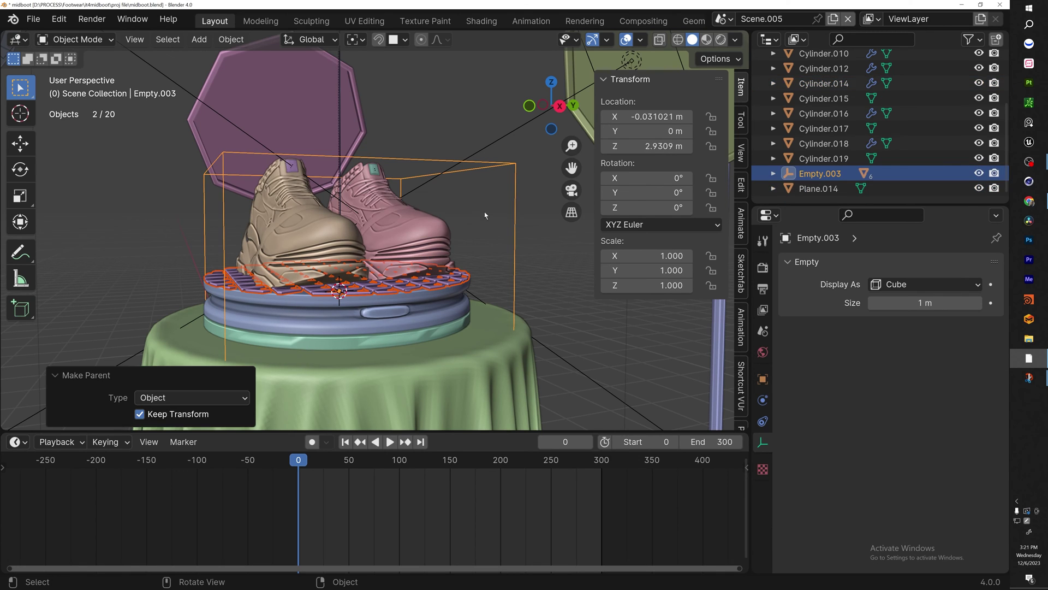
# - Try rotating the cube empty about the global Z axis to check that the whole display turns together
pyautogui.click(505, 189)
pyautogui.press('r')
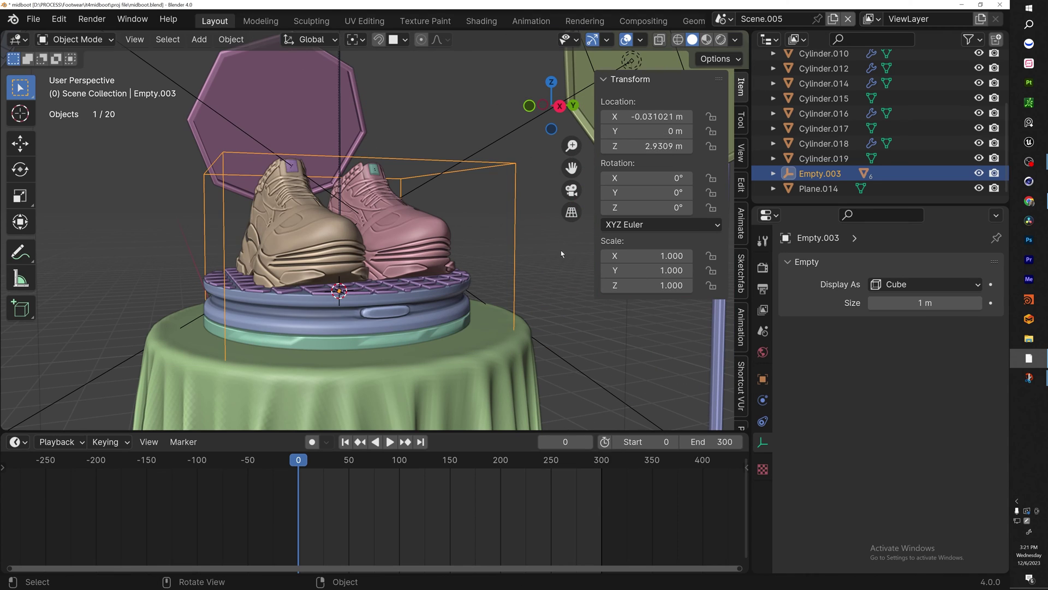
pyautogui.press('z')
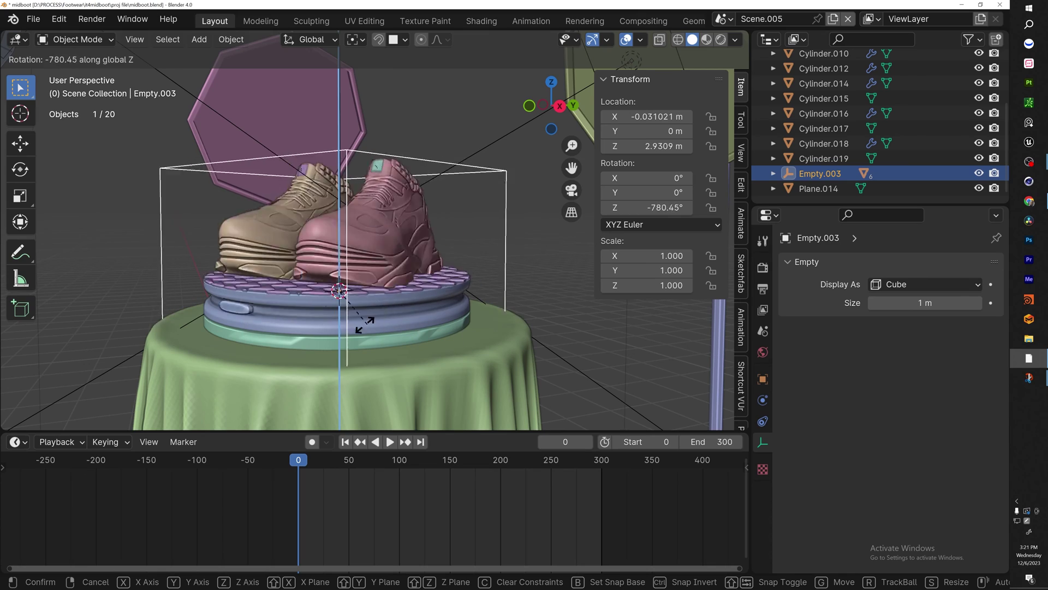
pyautogui.press('Escape')
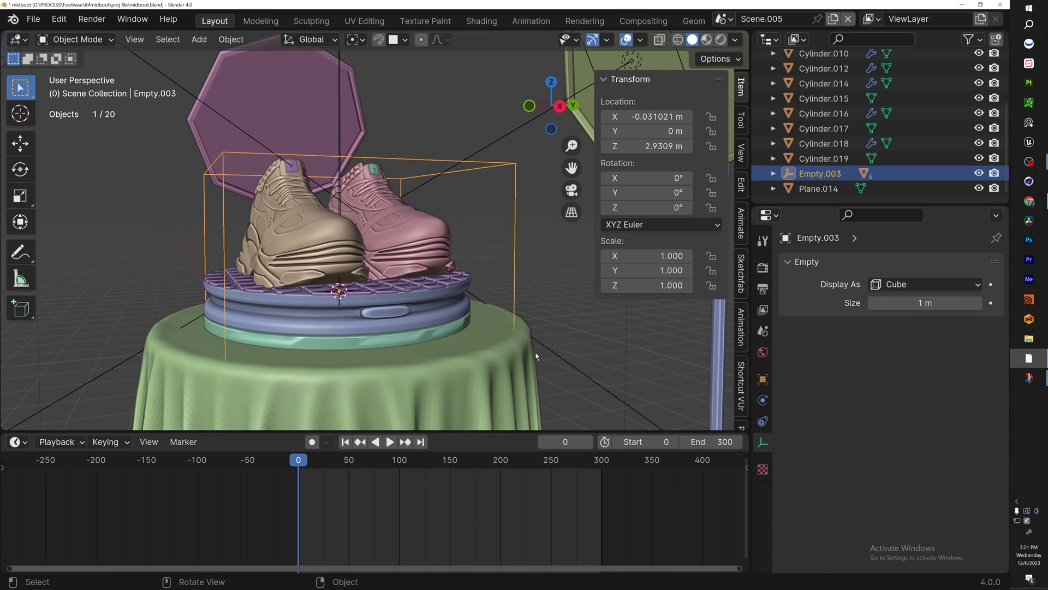
# - Insert rotation keyframes on the cube empty at frame 0
pyautogui.moveTo(562, 222); pyautogui.dragTo(388, 215, button='middle')
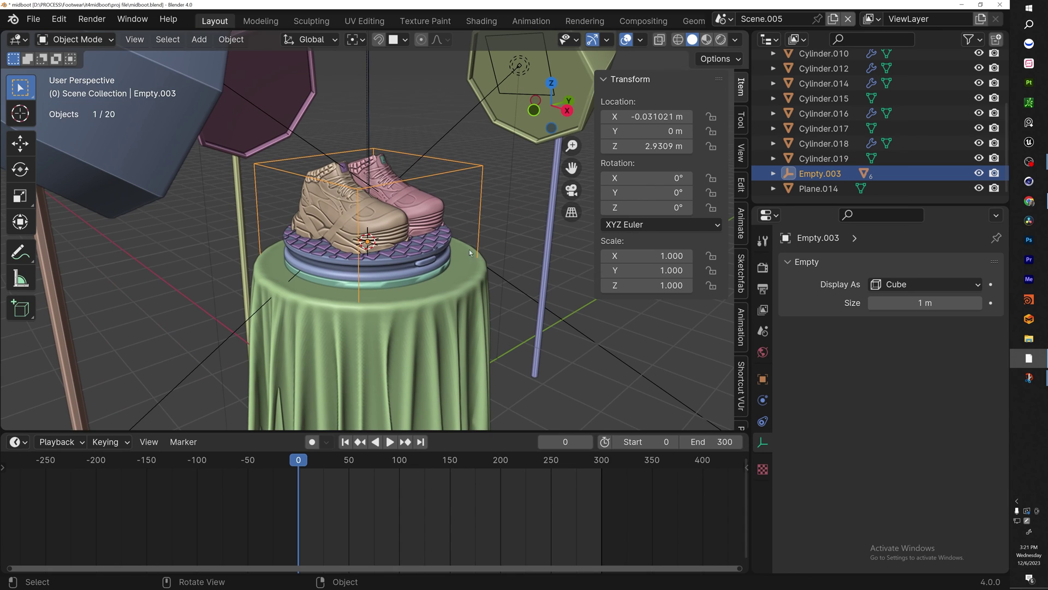
pyautogui.rightClick(639, 208)
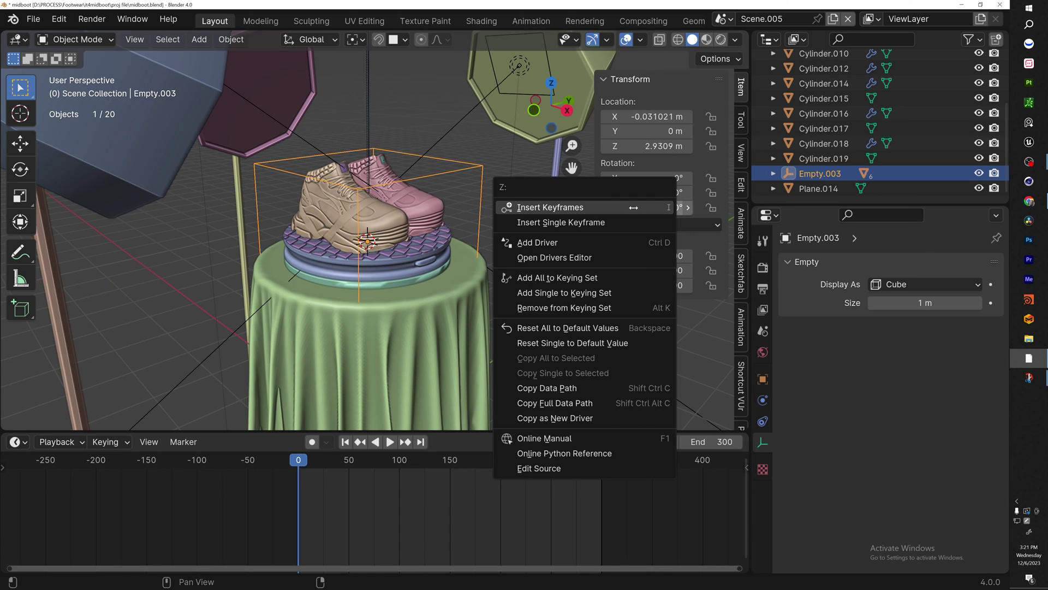
pyautogui.click(633, 207)
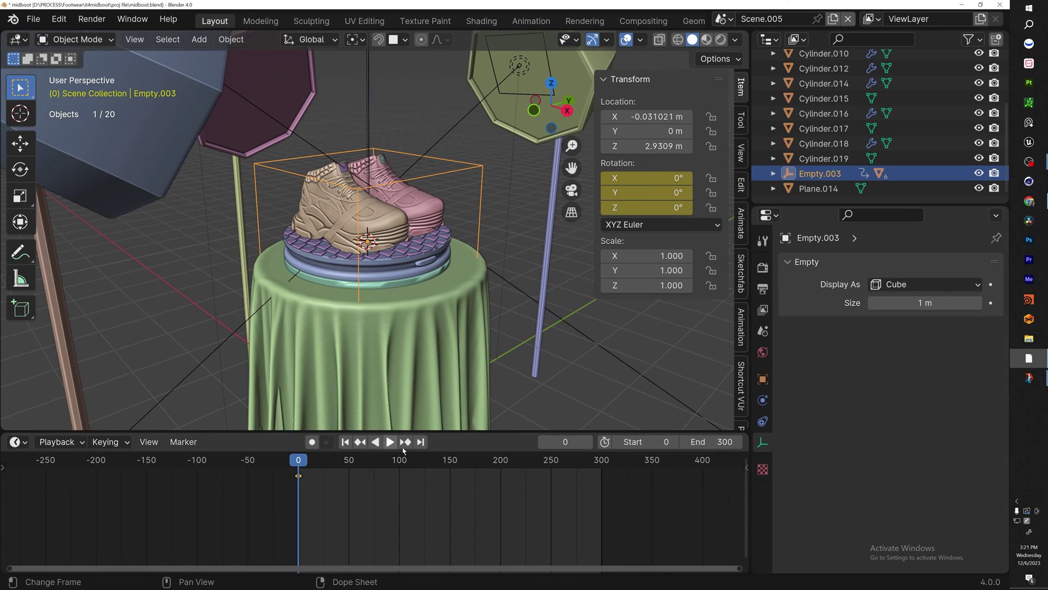
# - At end frame 300, set the cube empty's Z rotation to 360° and keyframe the rotation
pyautogui.click(422, 443)
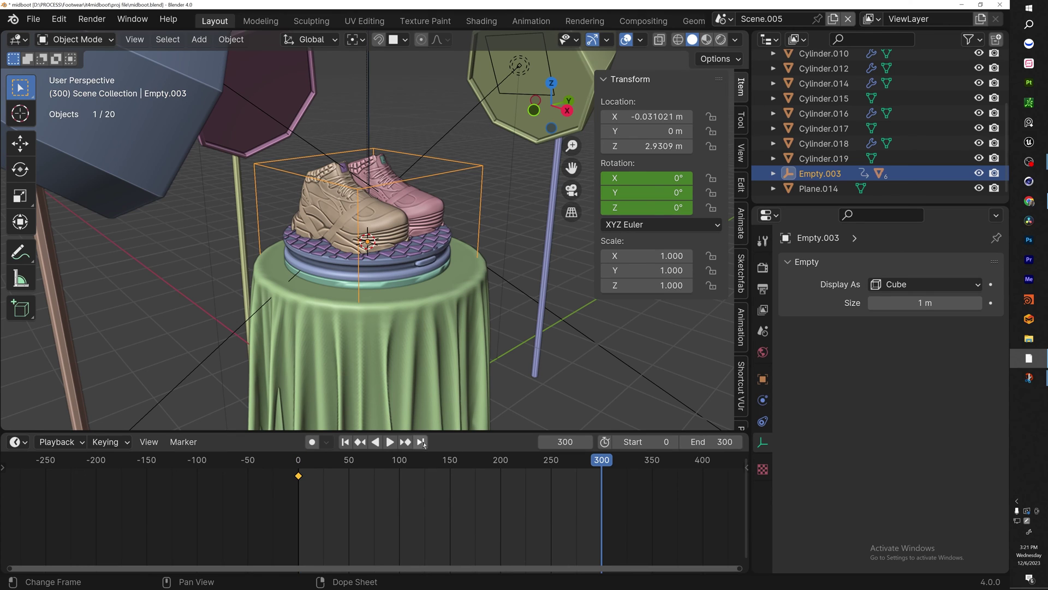
pyautogui.click(763, 292)
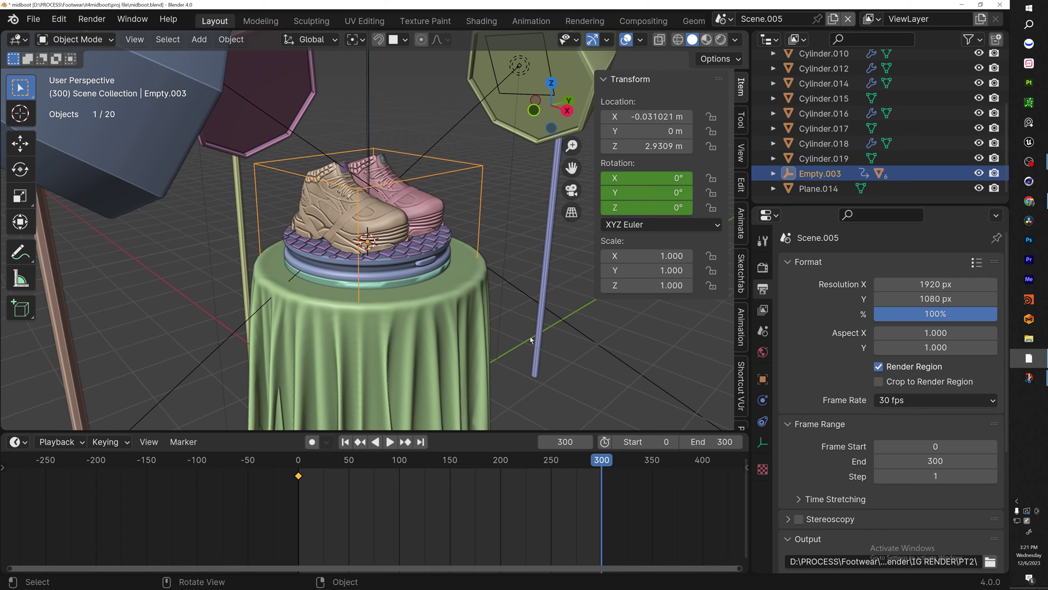
pyautogui.rightClick(661, 205)
pyautogui.click(628, 184)
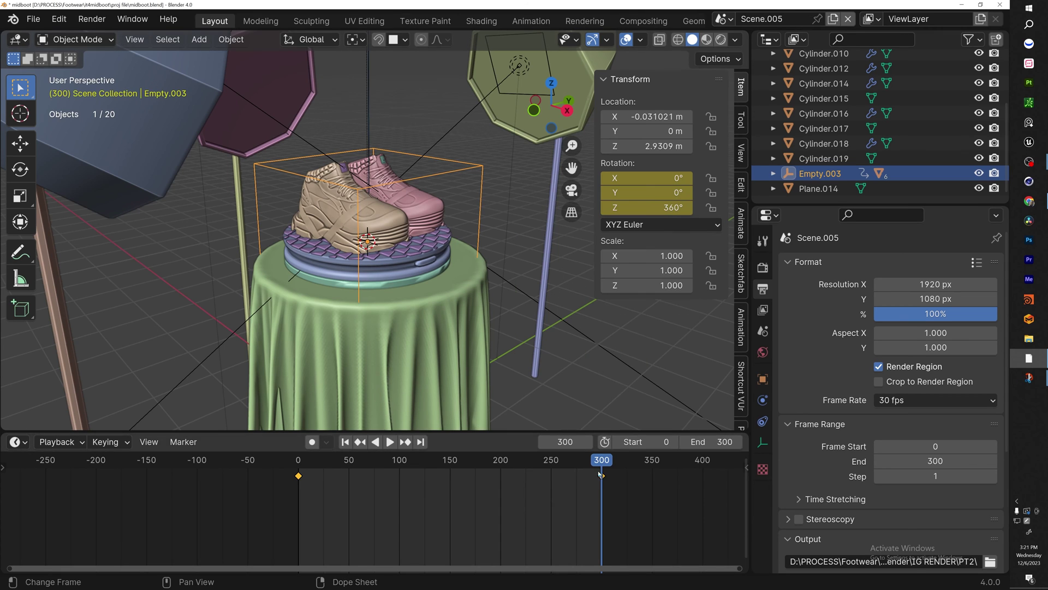
# - Play the rotation animation from the first keyframe to review the turntable motion
pyautogui.moveTo(600, 473); pyautogui.dragTo(298, 474)
pyautogui.press('space')
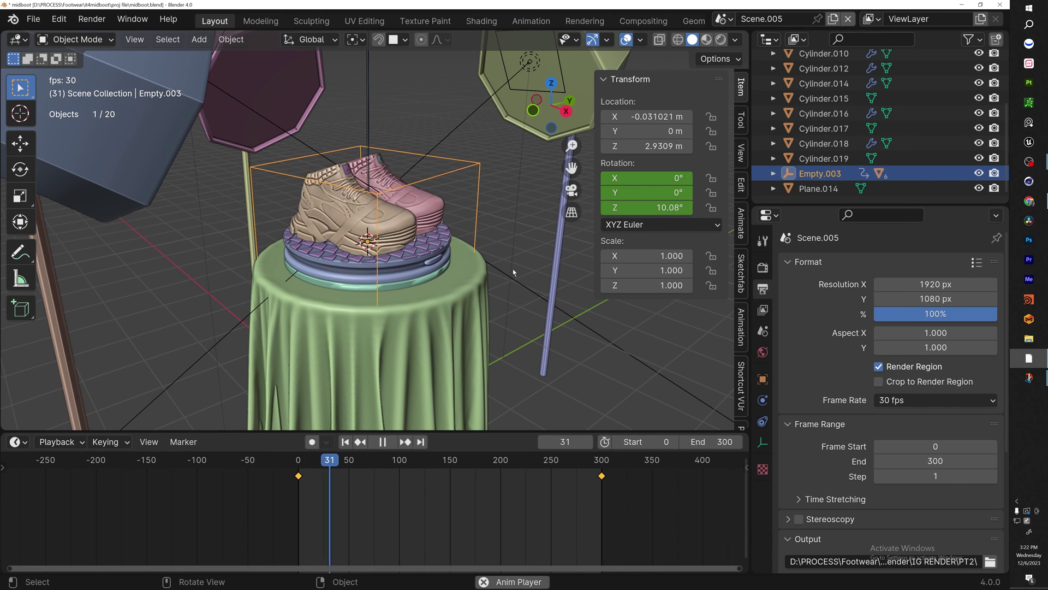
pyautogui.press('space')
# - Set both rotation keyframes to Linear interpolation and preview the spin through the camera in rendered shading
pyautogui.moveTo(659, 502); pyautogui.dragTo(197, 466)
pyautogui.rightClick(301, 478)
pyautogui.moveTo(301, 479)
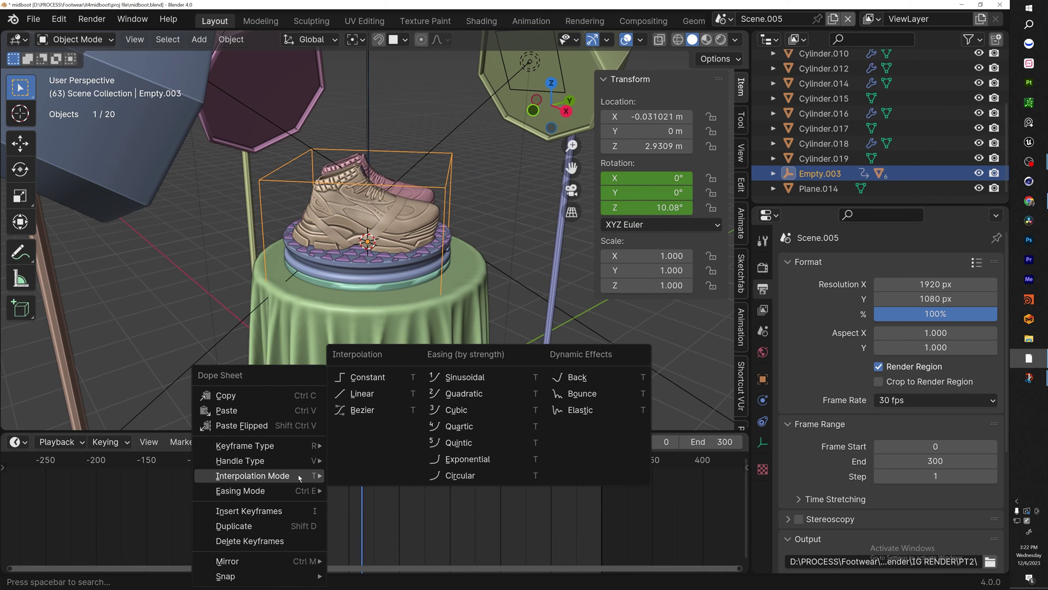
pyautogui.click(366, 394)
pyautogui.click(385, 442)
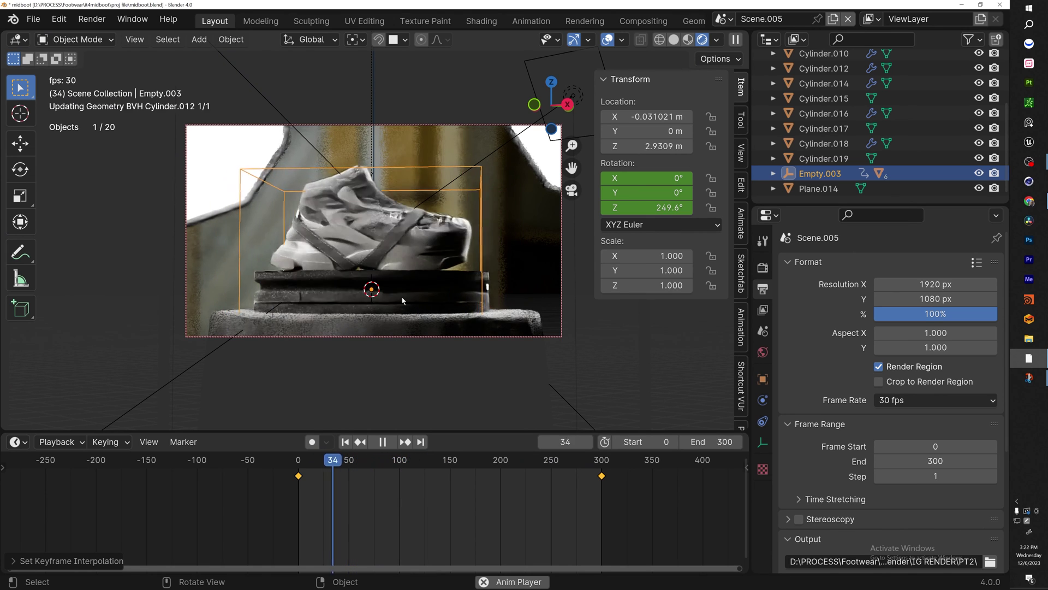
pyautogui.press('space')
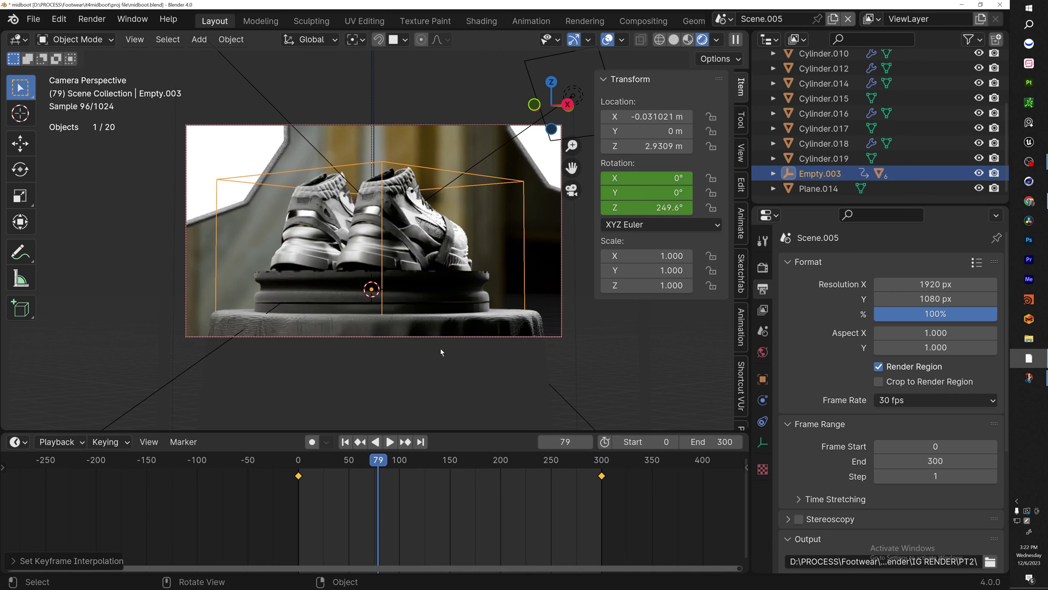
# - Orbit the camera around the shoes and below the platform during playback to try other shot angles
pyautogui.keyDown('shift'); pyautogui.moveTo(414, 287); pyautogui.dragTo(411, 238, button='middle'); pyautogui.keyUp('shift')
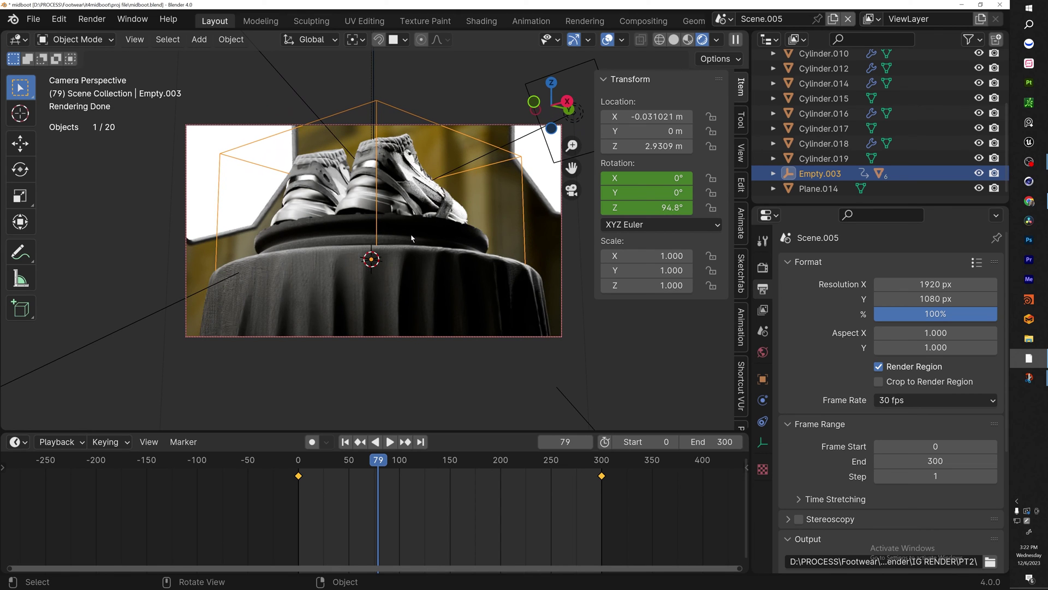
pyautogui.press('space')
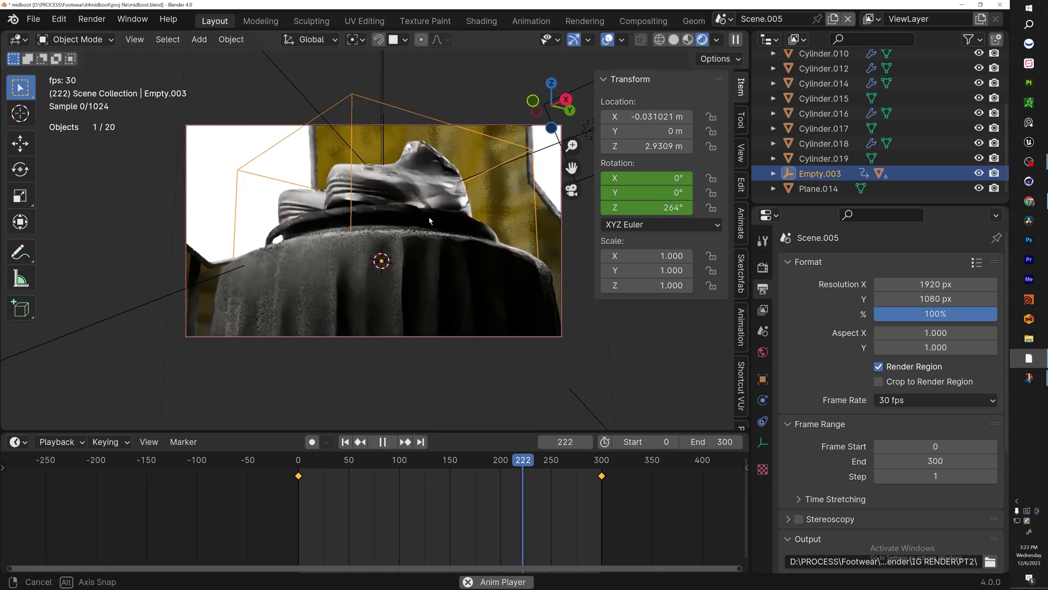
pyautogui.moveTo(401, 254); pyautogui.dragTo(475, 251, button='middle')
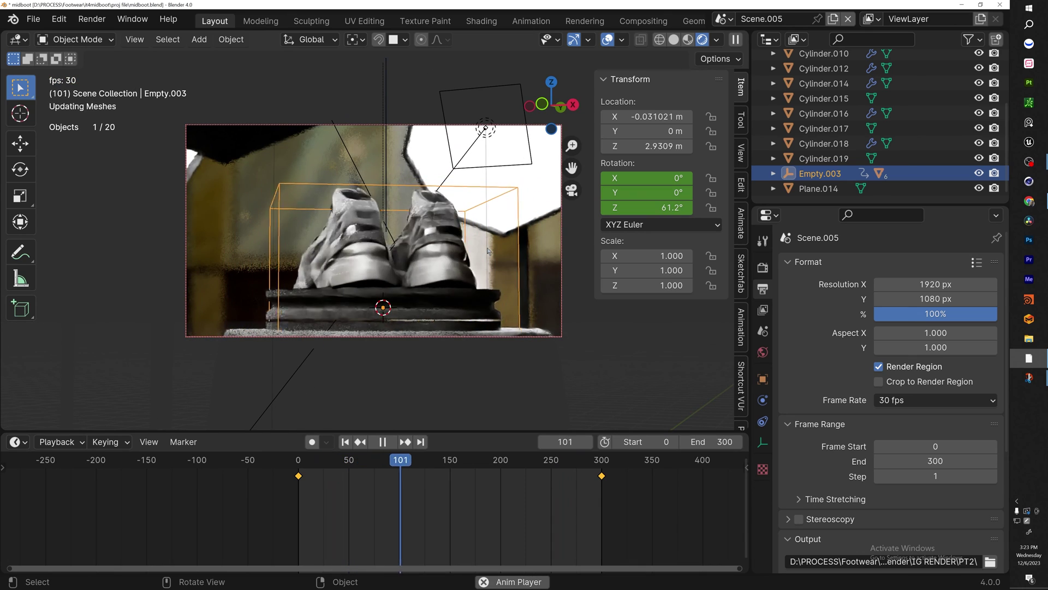
pyautogui.moveTo(488, 251); pyautogui.dragTo(473, 220, button='middle')
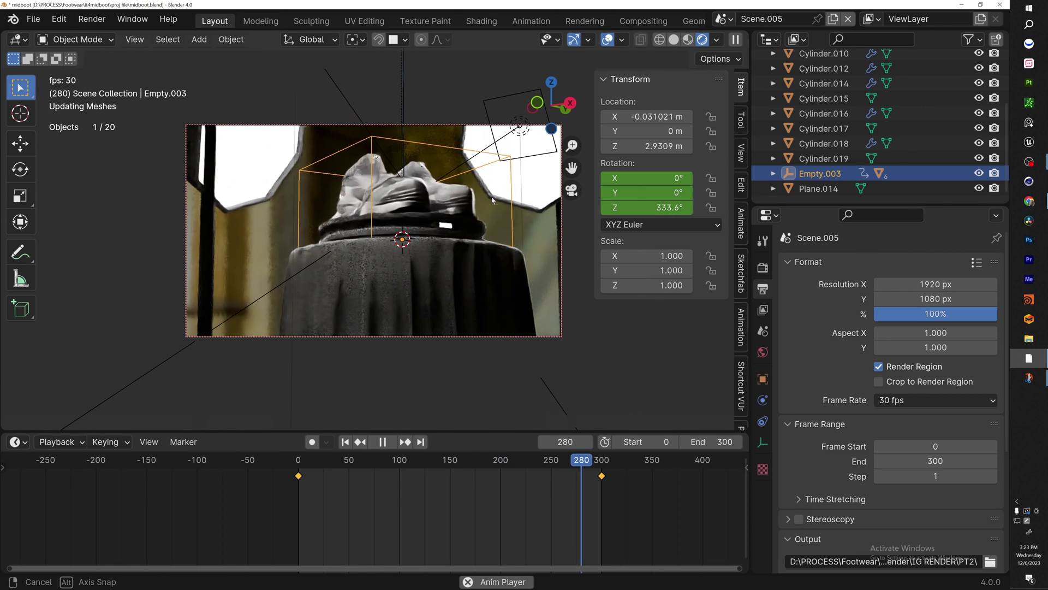
pyautogui.press('Escape')
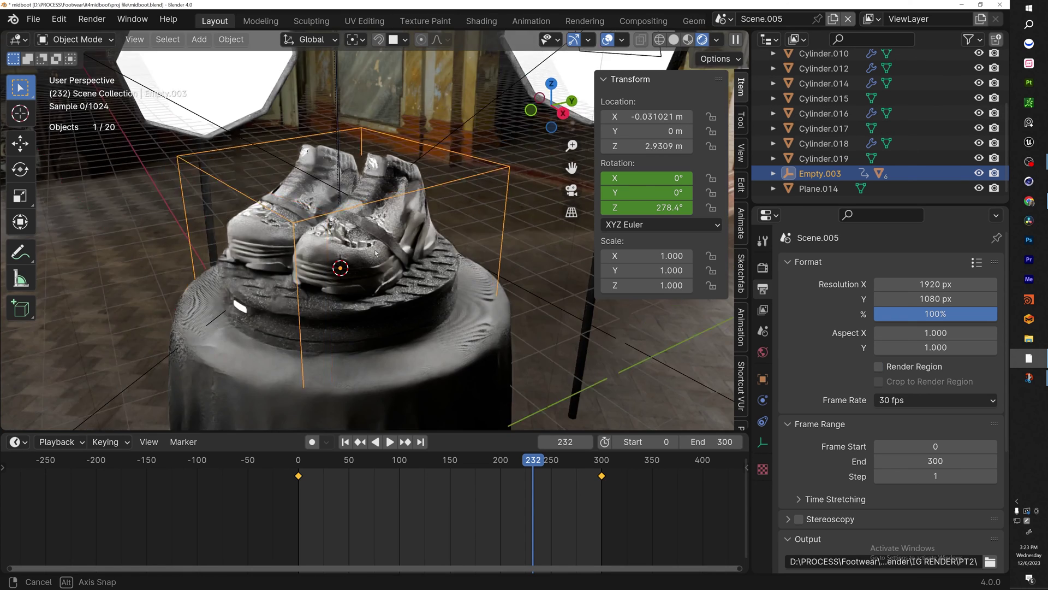
# - Move the three area lights, Area.012 to Area.014, into a new collection named LIGHTS
pyautogui.moveTo(429, 230); pyautogui.dragTo(434, 267, button='middle')
pyautogui.scroll(-1, 383, 218)
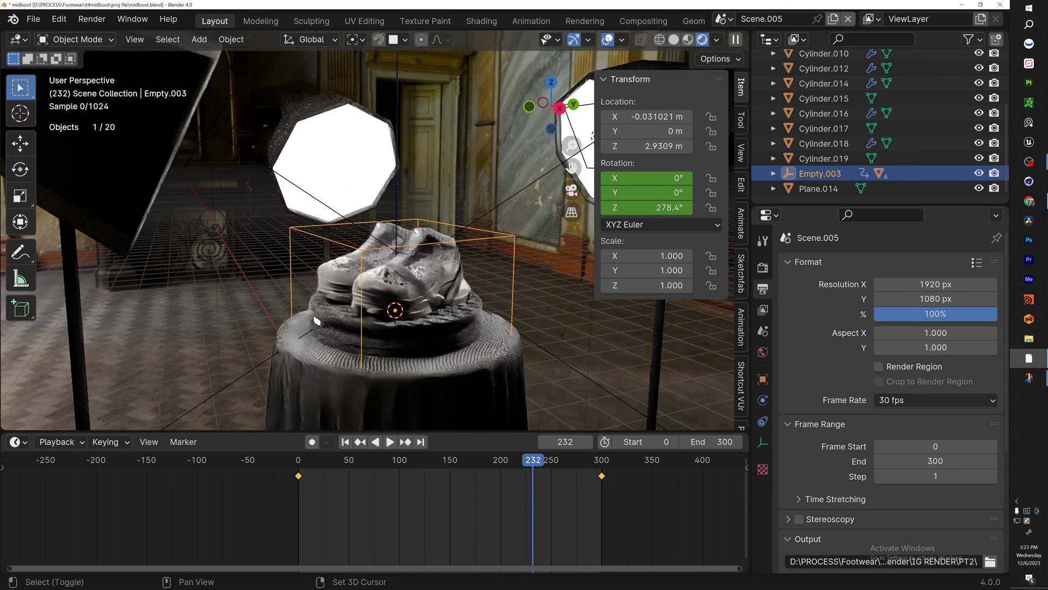
pyautogui.scroll(3, 815, 161)
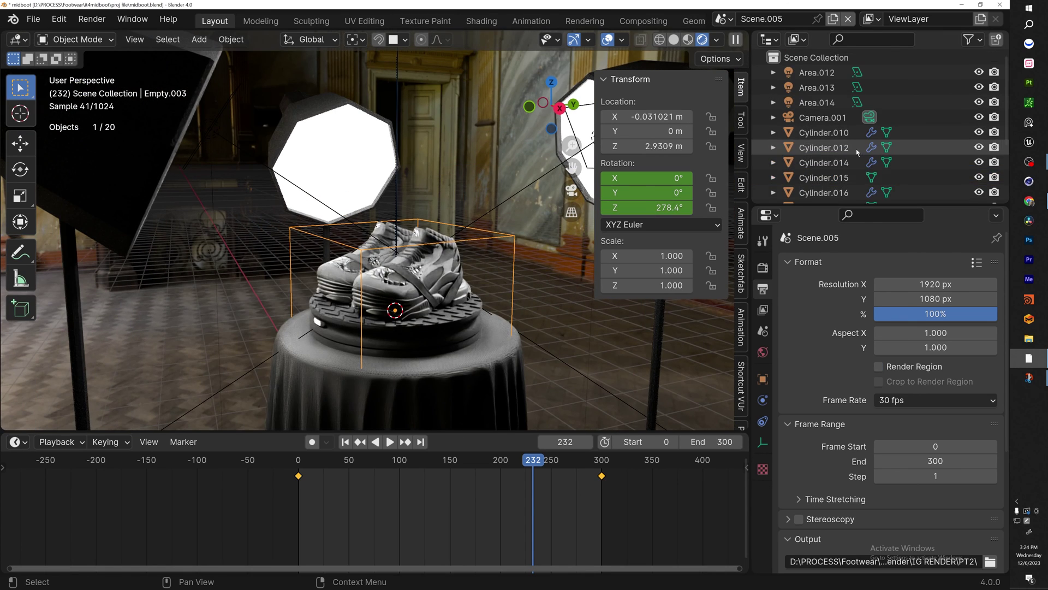
pyautogui.click(823, 75)
pyautogui.keyDown('shift'); pyautogui.click(817, 103); pyautogui.keyUp('shift')
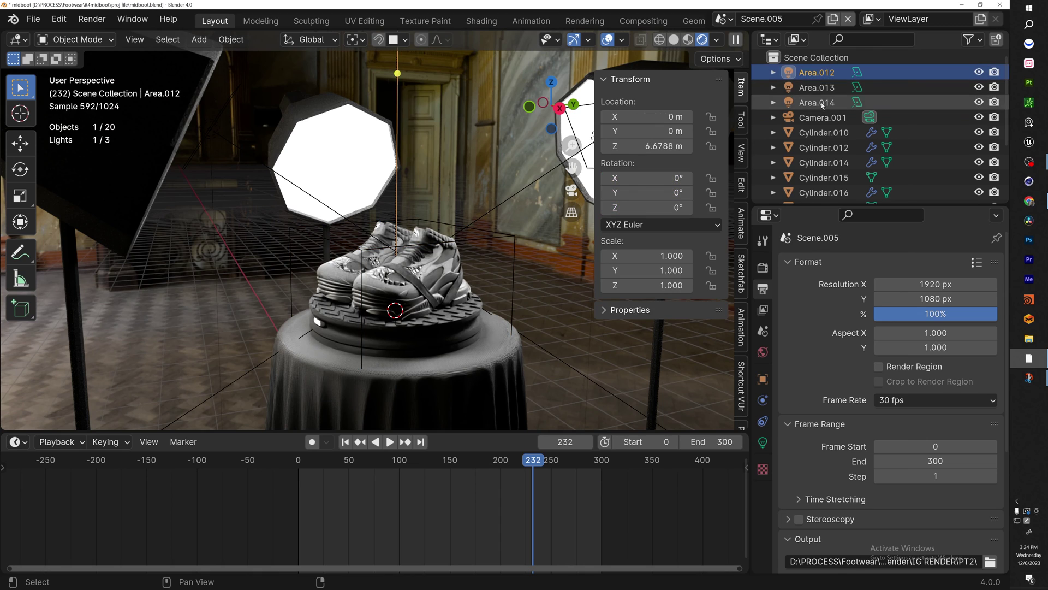
pyautogui.press('m')
pyautogui.click(466, 209)
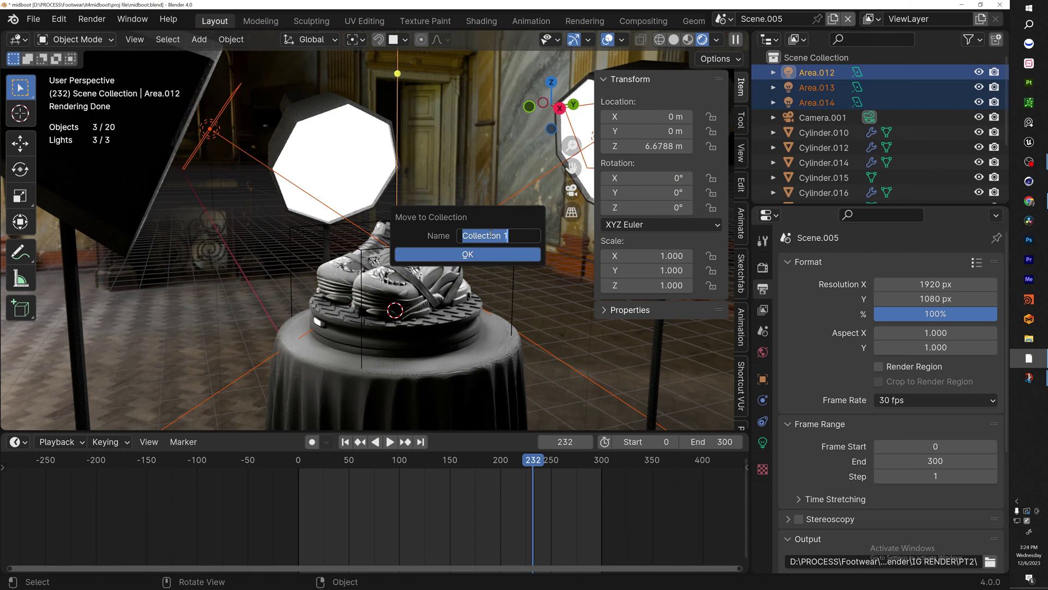
pyautogui.write('LI')
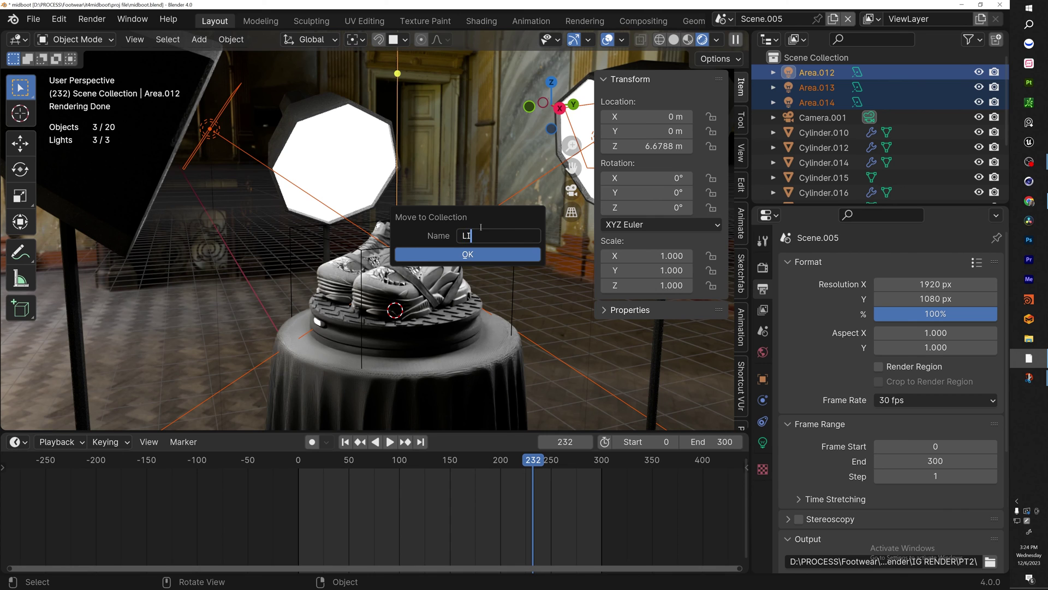
pyautogui.write('GHTS')
pyautogui.press('Return')
# - Exclude the LIGHTS collection from the view layer and examine the shoes without it, through the camera and from the side
pyautogui.click(965, 72)
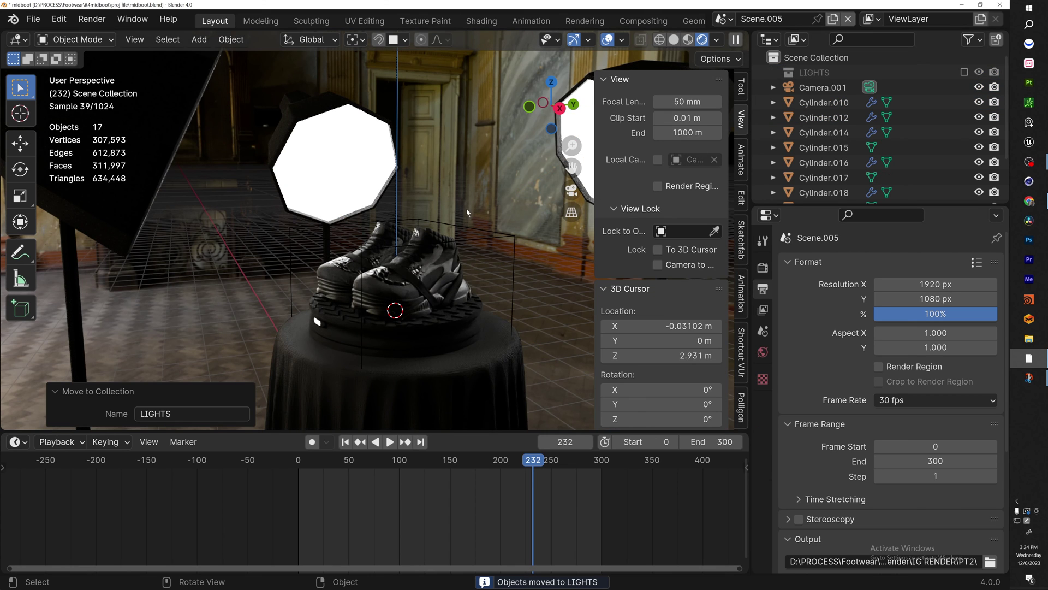
pyautogui.press('KP_0')
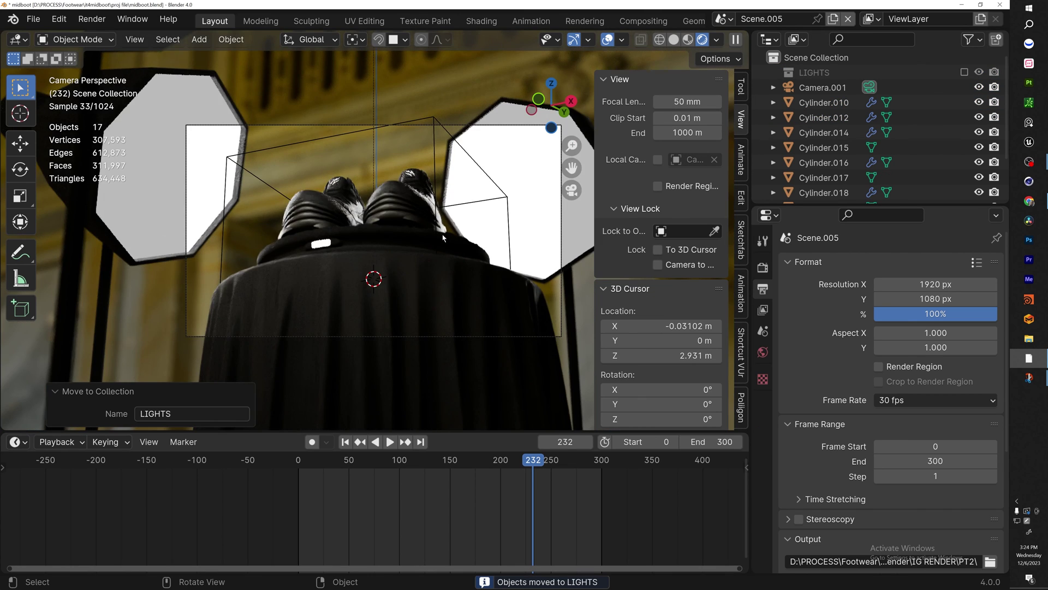
pyautogui.moveTo(442, 202)
pyautogui.mouseDown(button='middle')
pyautogui.moveTo(315, 225)
pyautogui.moveTo(438, 214)
pyautogui.mouseUp(button='middle')
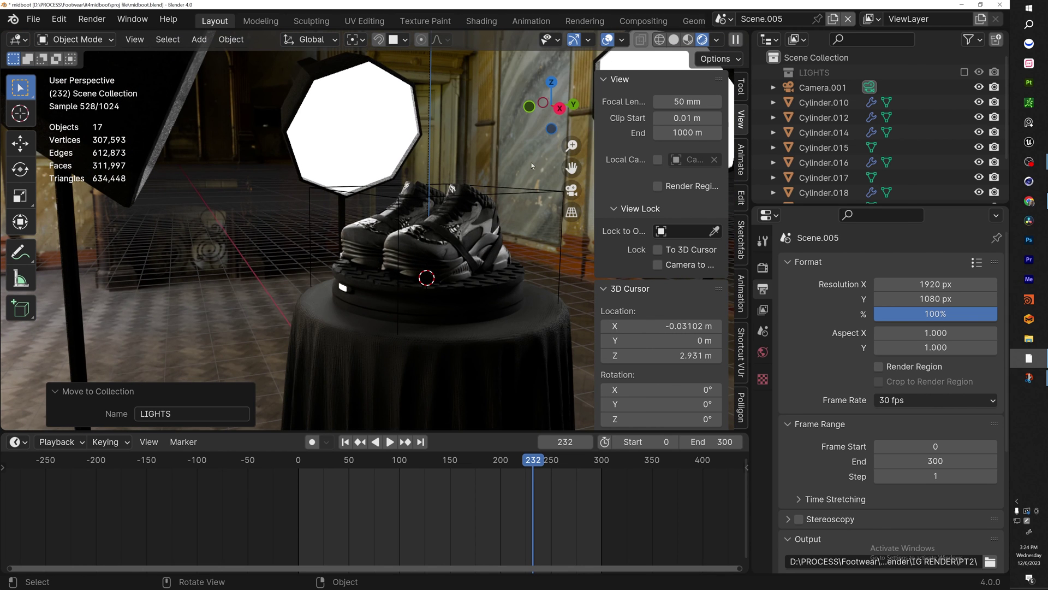
# - Set the emission strength of the softbox lamp's turntable light material to 5.8
pyautogui.click(354, 134)
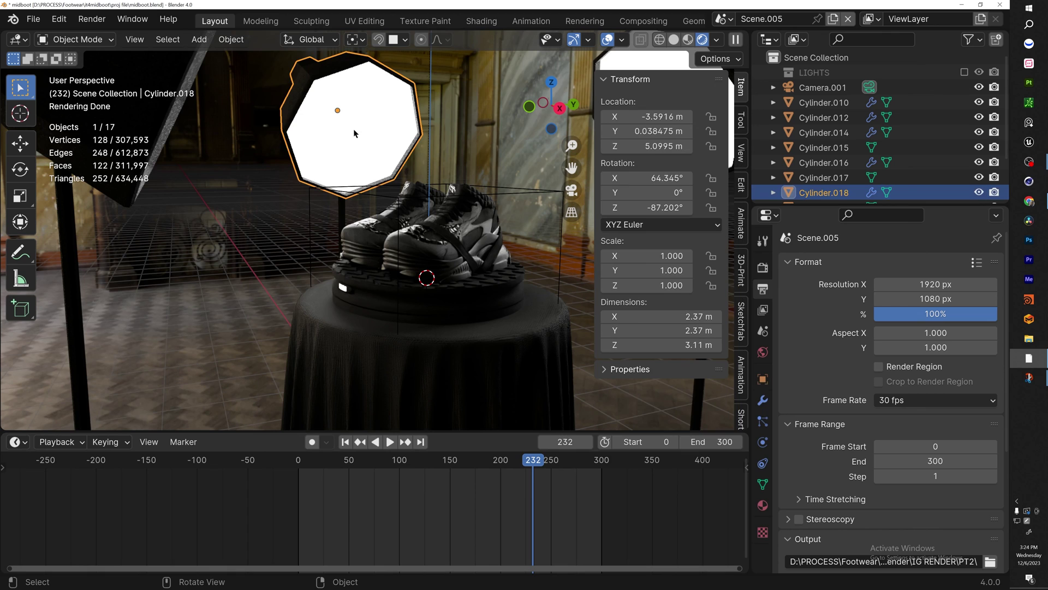
pyautogui.click(762, 506)
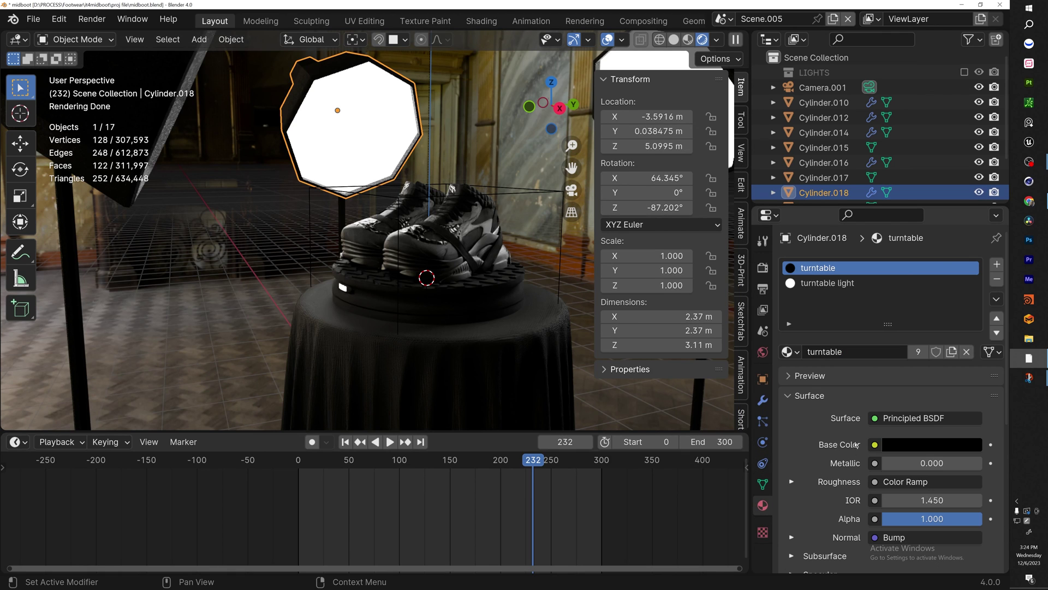
pyautogui.click(827, 283)
pyautogui.scroll(-10, 895, 445)
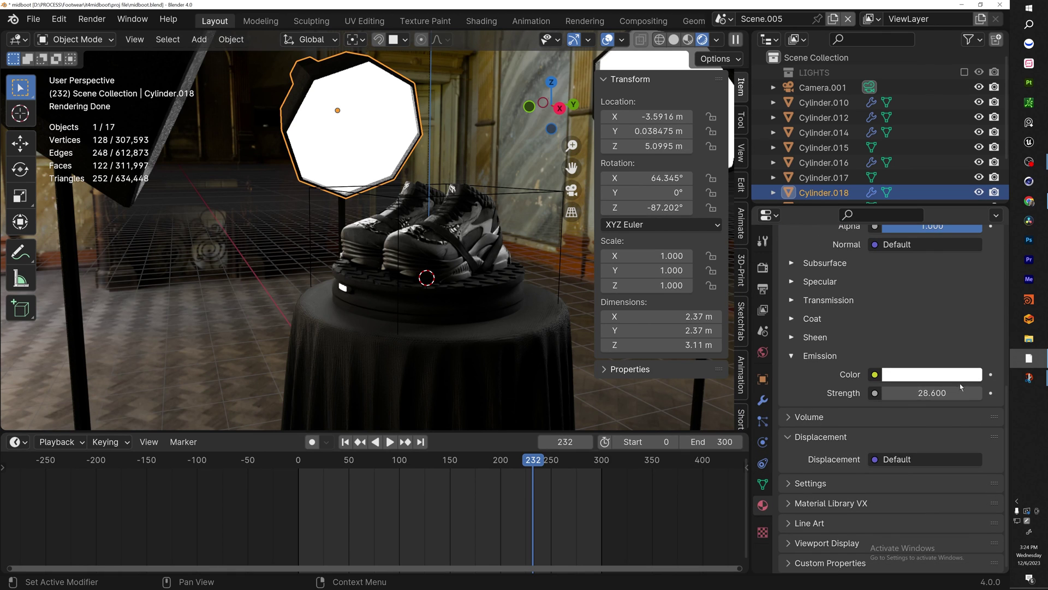
pyautogui.moveTo(961, 386); pyautogui.dragTo(912, 387)
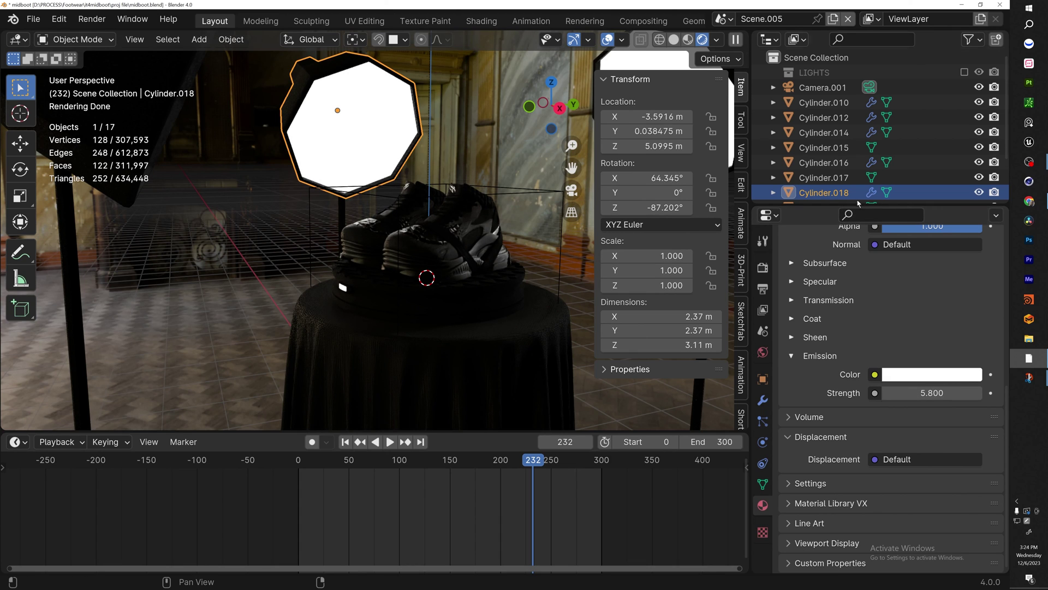
# - Include the LIGHTS collection again and toggle its area lights individually to compare their effect, leaving only Area.014 visible
pyautogui.click(964, 72)
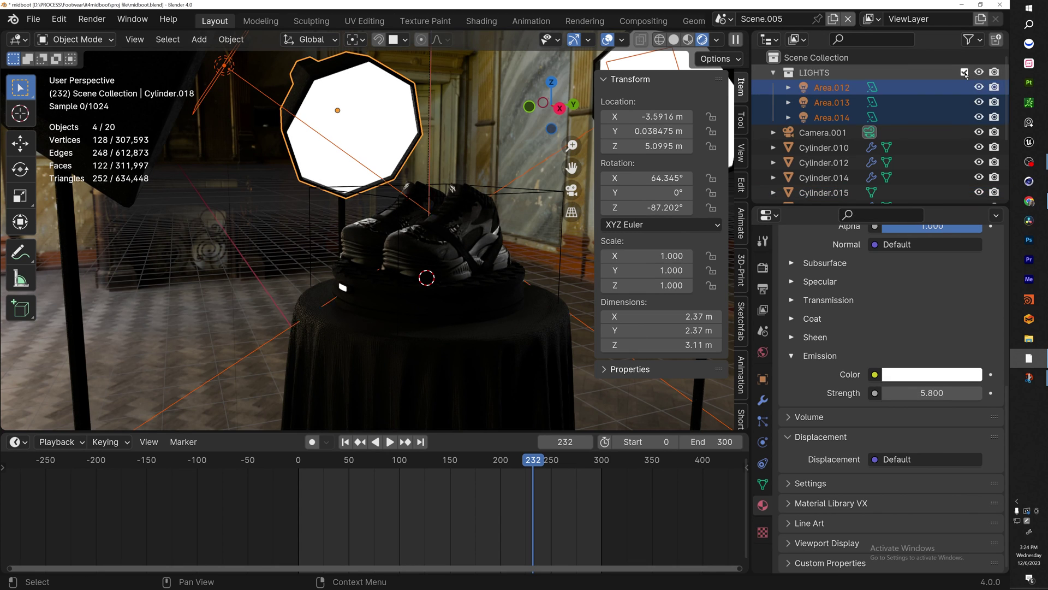
pyautogui.click(773, 73)
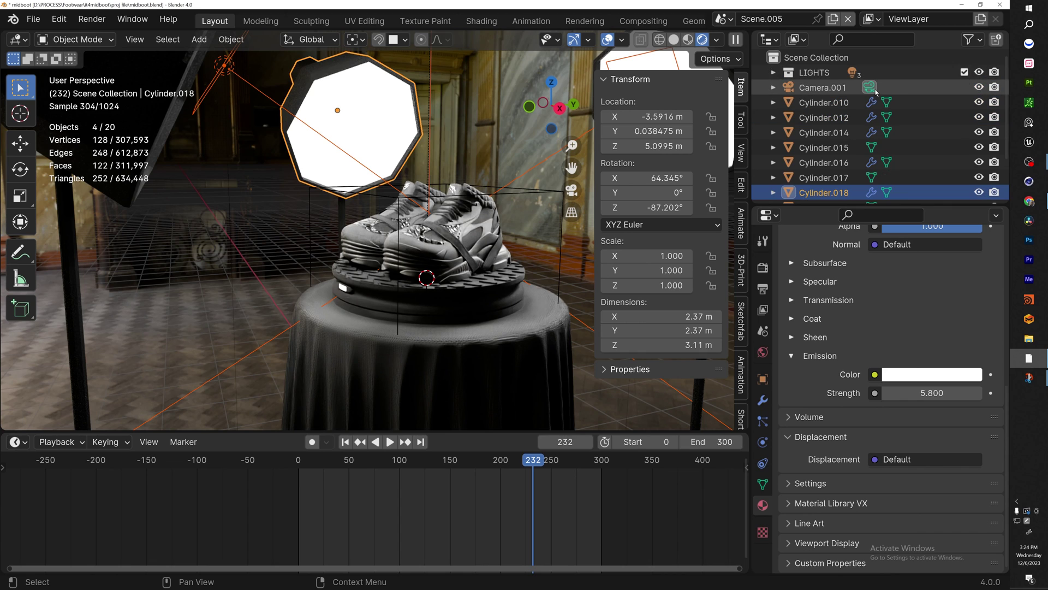
pyautogui.click(773, 73)
pyautogui.click(979, 87)
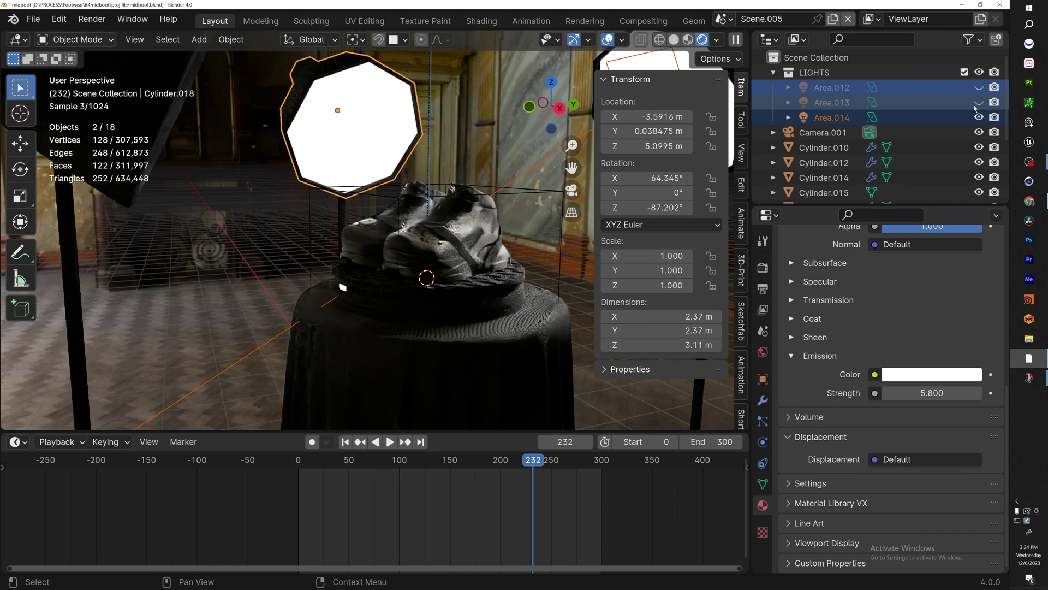
pyautogui.moveTo(979, 102); pyautogui.dragTo(980, 118)
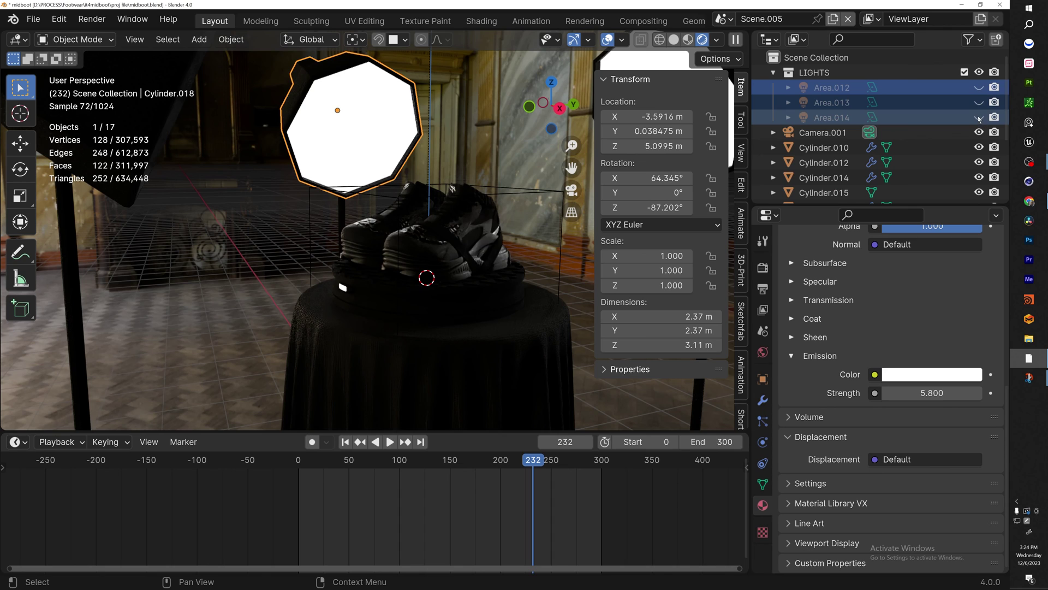
pyautogui.click(979, 118)
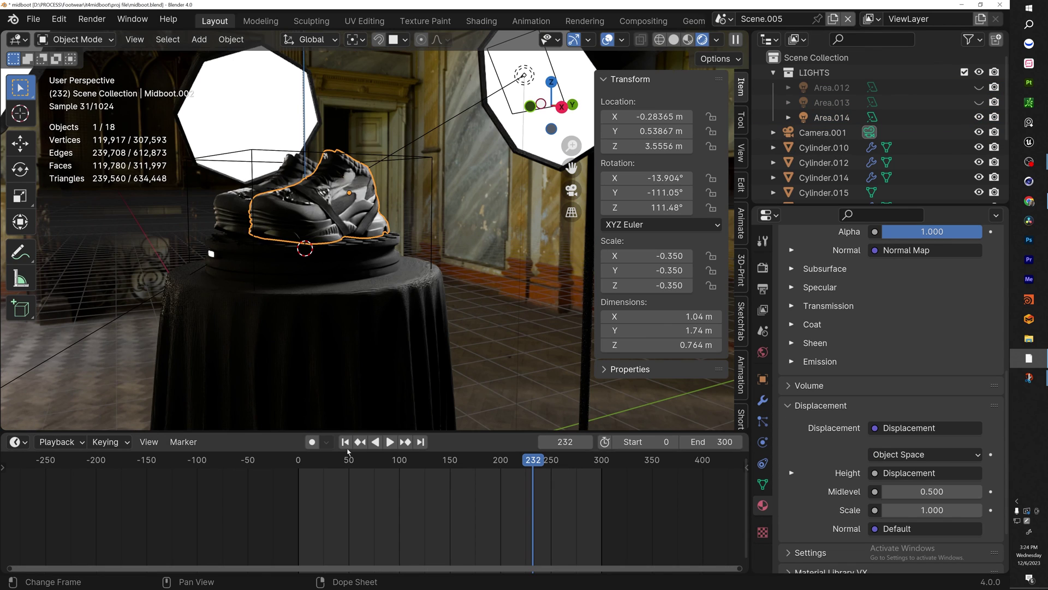
# - At frame 0, unhide the Area.013 light, scale it to about 0.453 and set its power to 1337.7 W
pyautogui.click(345, 442)
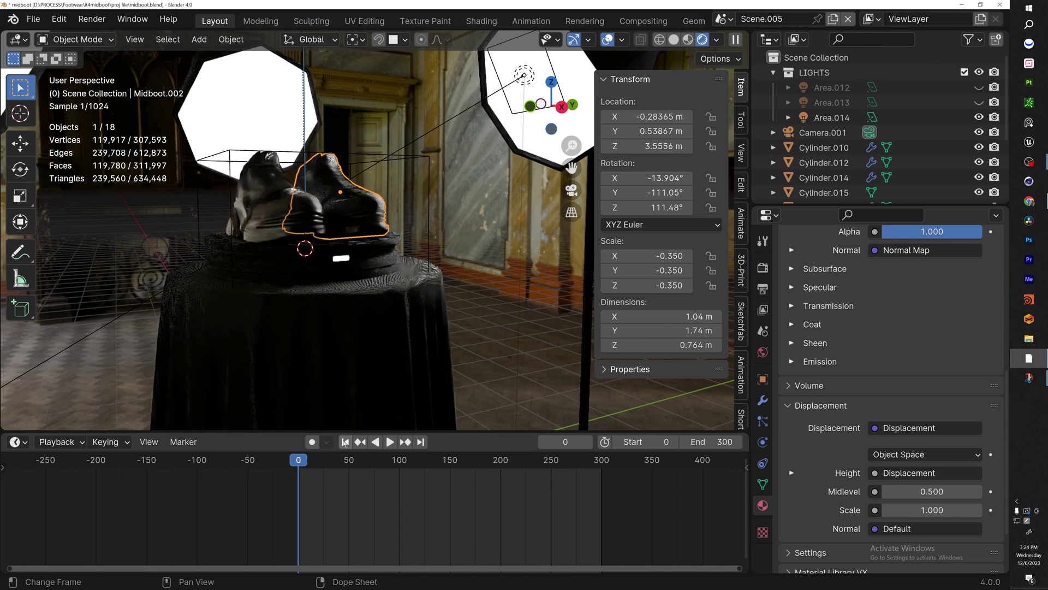
pyautogui.moveTo(377, 306); pyautogui.dragTo(410, 301, button='middle')
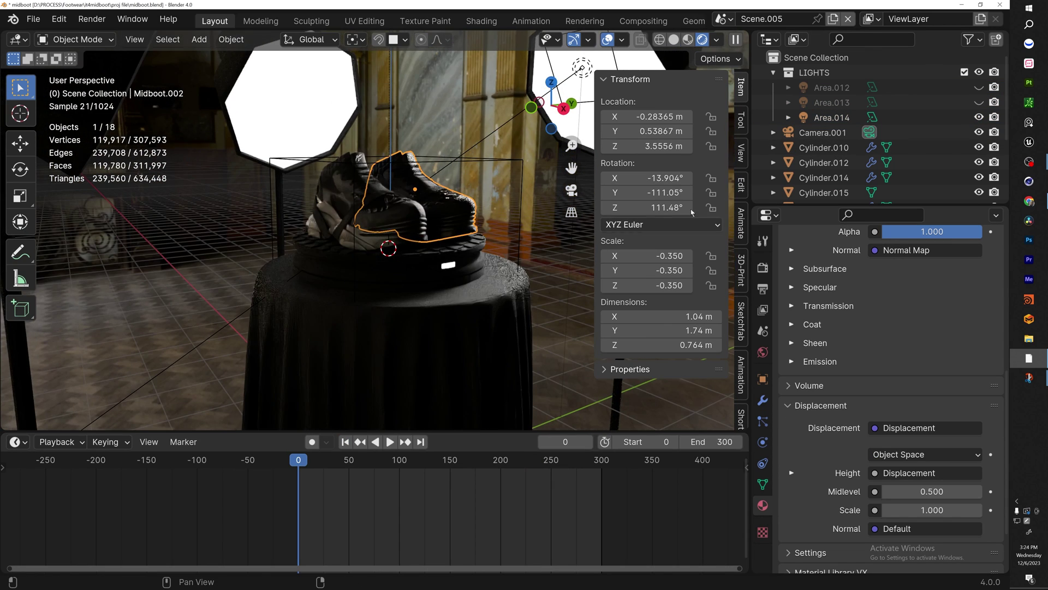
pyautogui.click(979, 102)
pyautogui.click(924, 103)
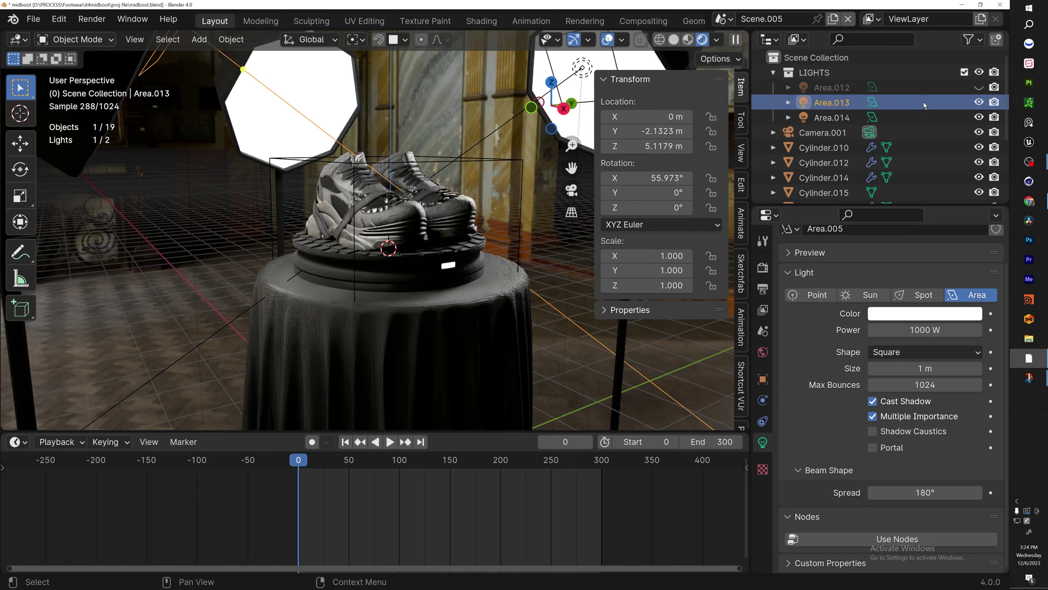
pyautogui.press('s')
pyautogui.click(277, 89)
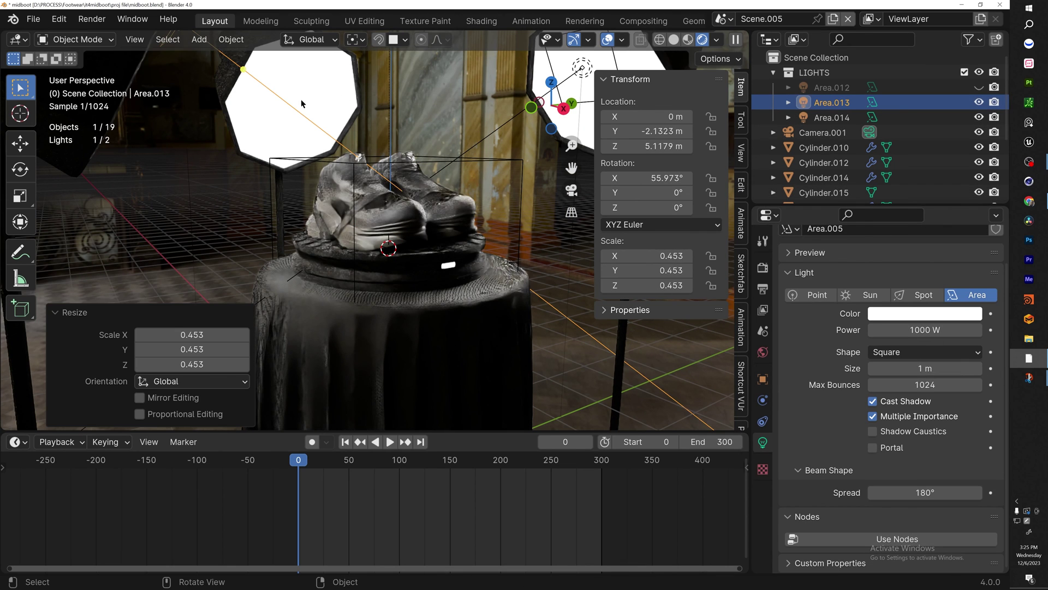
pyautogui.moveTo(922, 330); pyautogui.dragTo(960, 329)
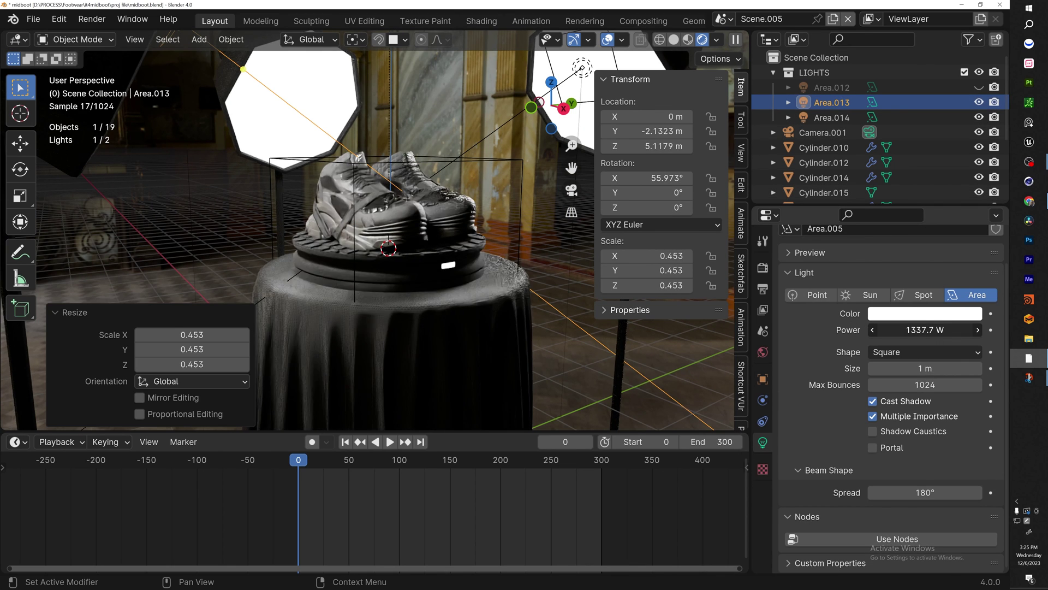
# - Unhide the overhead Area.012 light and scale it down to about 0.215
pyautogui.click(979, 88)
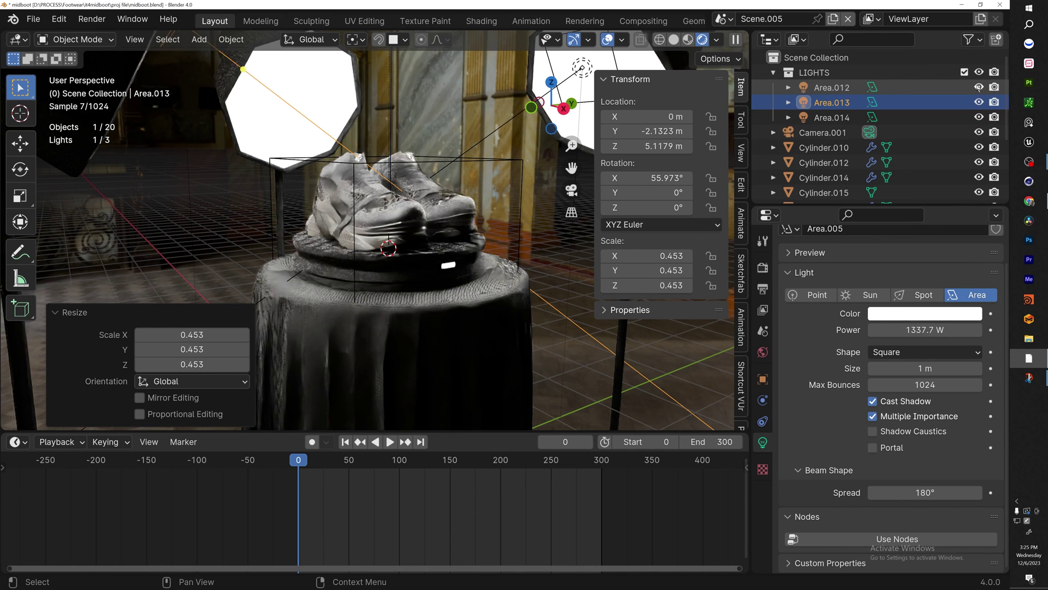
pyautogui.scroll(-1, 437, 164)
pyautogui.keyDown('shift'); pyautogui.moveTo(437, 164); pyautogui.dragTo(471, 282, button='middle'); pyautogui.keyUp('shift')
pyautogui.click(427, 79)
pyautogui.press('s')
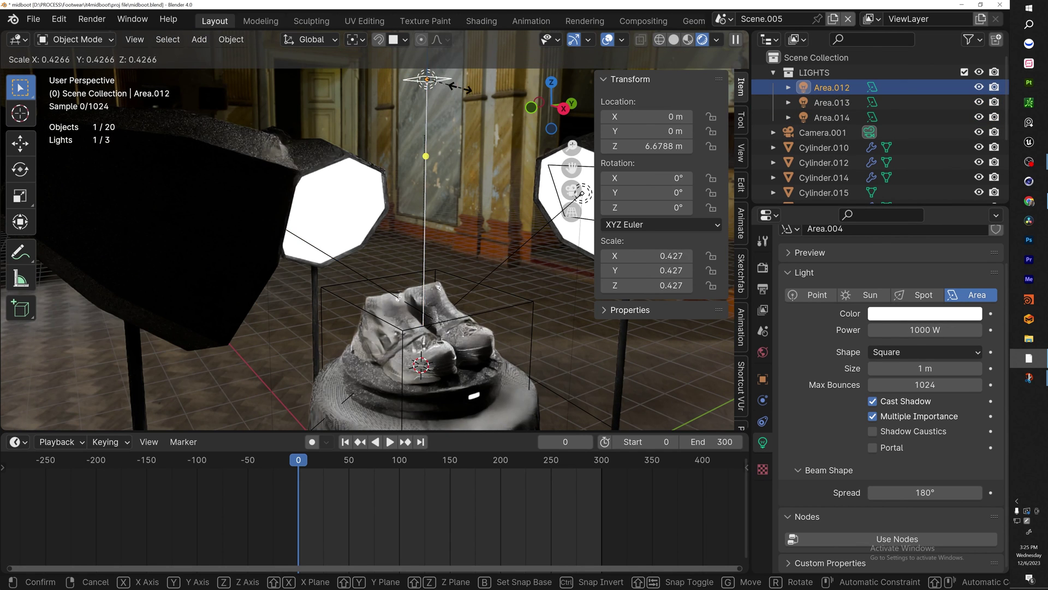
pyautogui.click(438, 93)
# - Lower the Area.012 light about 1.18 m toward the shoes and set its power to 315 W
pyautogui.press('g')
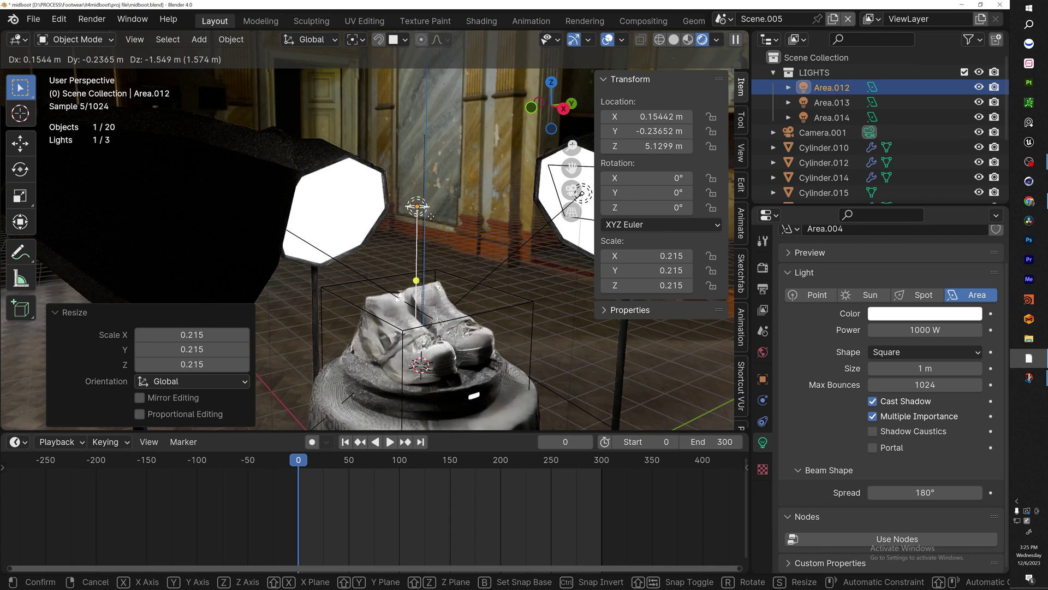
pyautogui.click(432, 187)
pyautogui.moveTo(925, 330); pyautogui.dragTo(888, 330)
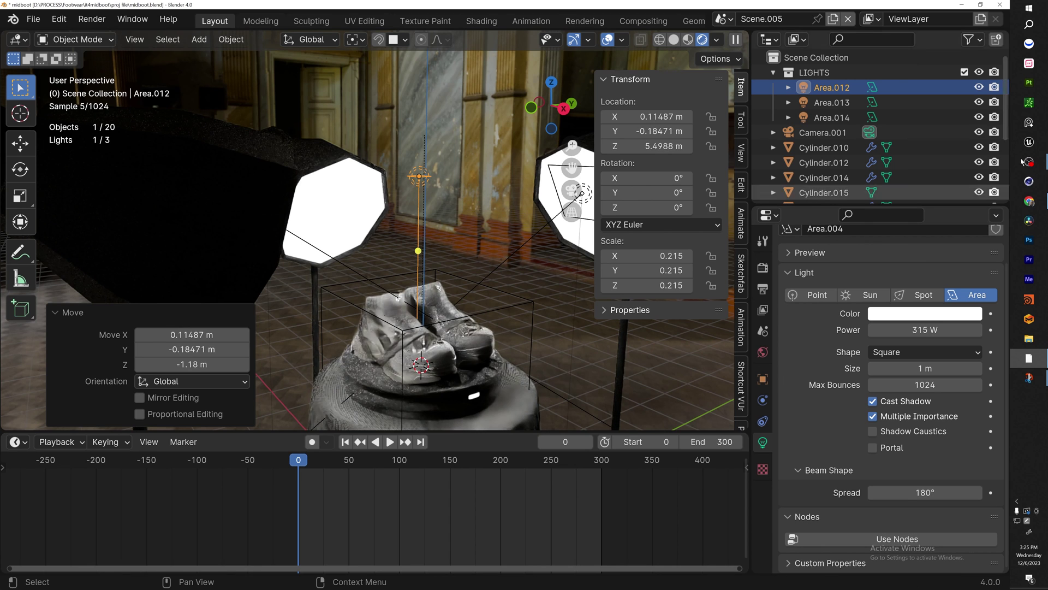
# - Toggle the LIGHTS collection and isolate Area.012 to judge and readjust its power, and set Area.013's power to 255.7 W
pyautogui.click(964, 72)
pyautogui.click(964, 72)
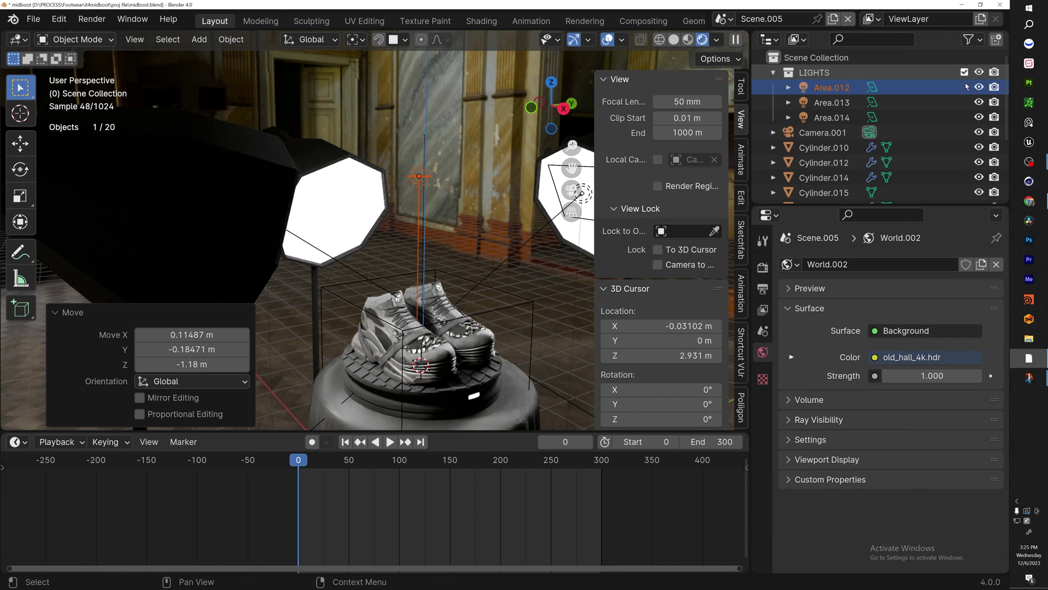
pyautogui.click(979, 118)
pyautogui.click(978, 102)
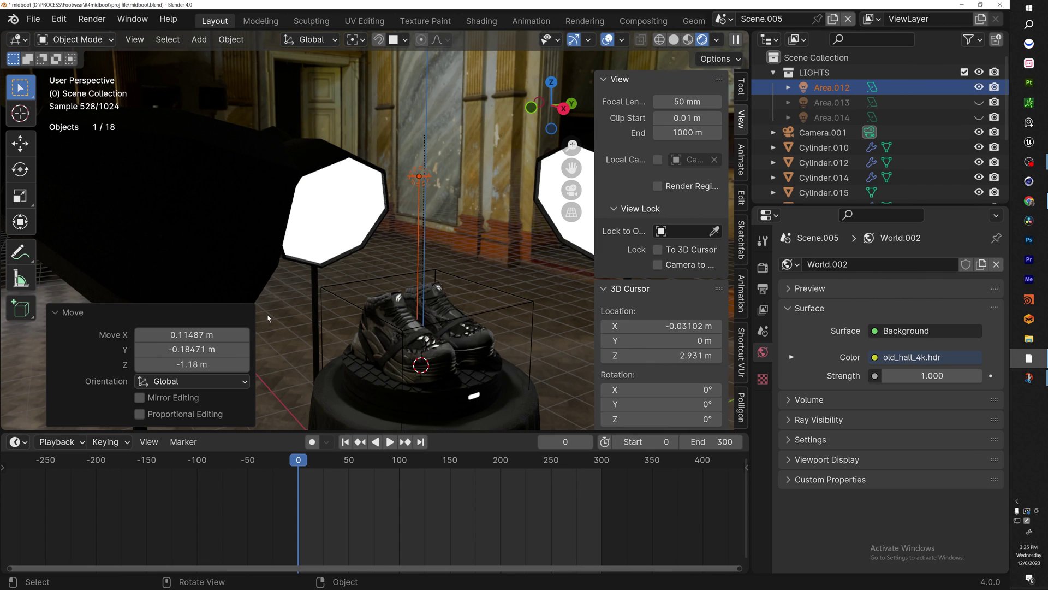
pyautogui.click(899, 92)
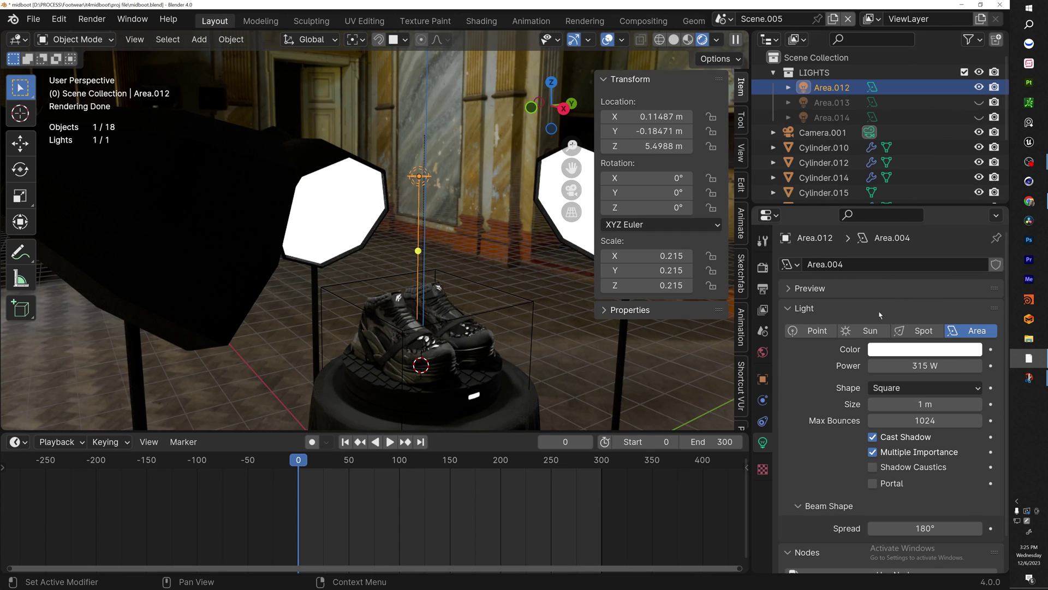
pyautogui.moveTo(924, 365); pyautogui.dragTo(935, 365)
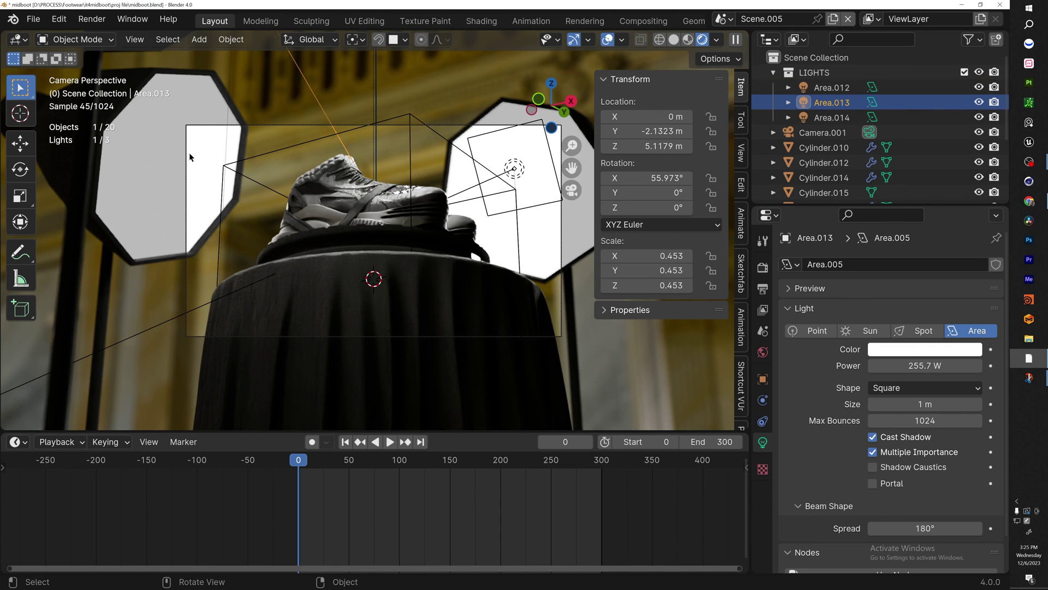
# - Set the softbox lamp's turntable light emission strength to 46.2 and hide the viewport overlays in the camera view
pyautogui.click(164, 176)
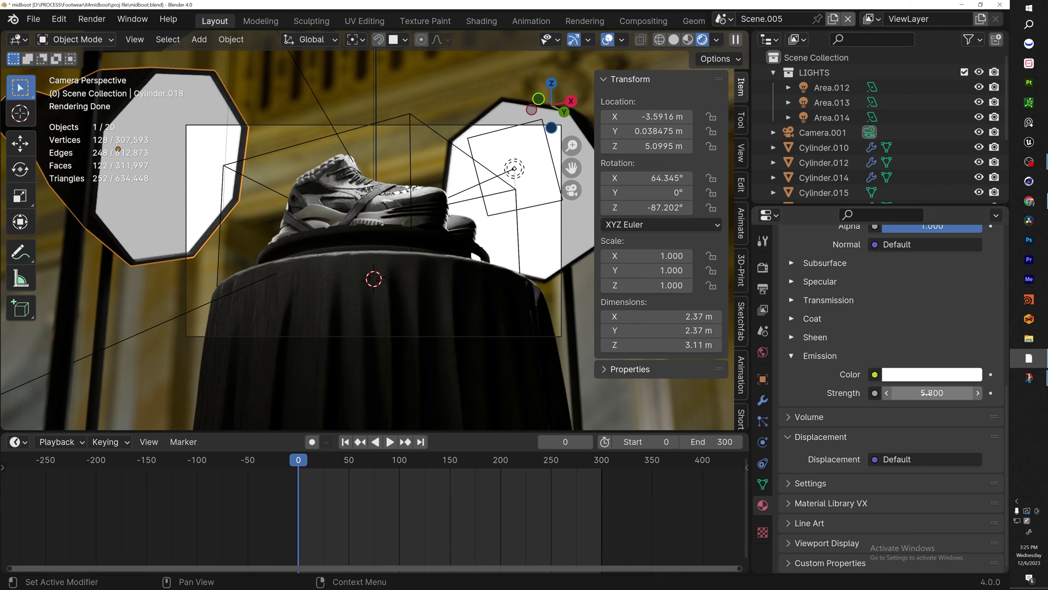
pyautogui.moveTo(925, 393); pyautogui.dragTo(824, 393)
pyautogui.click(608, 40)
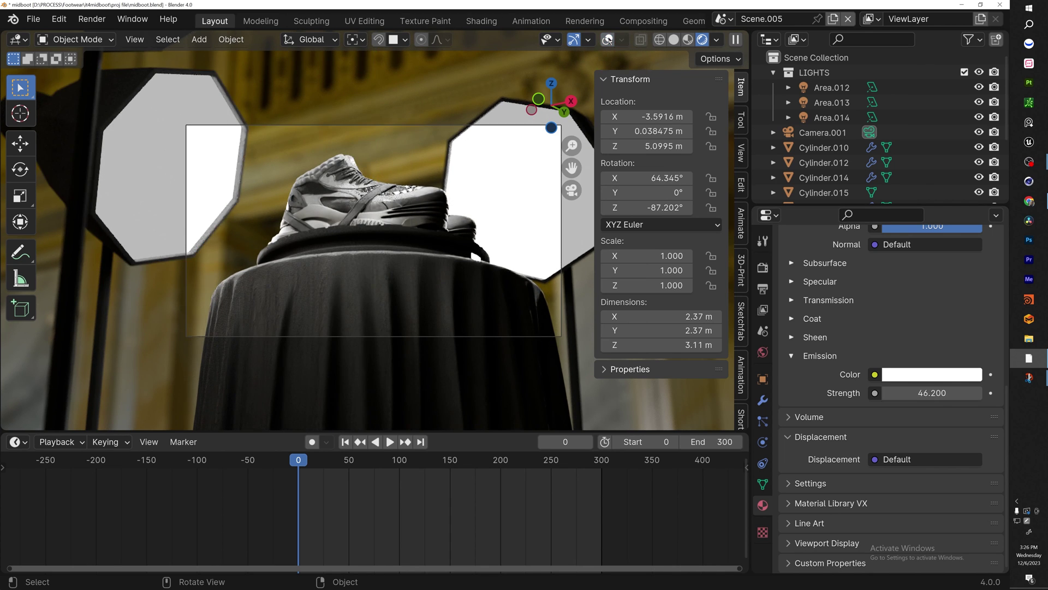